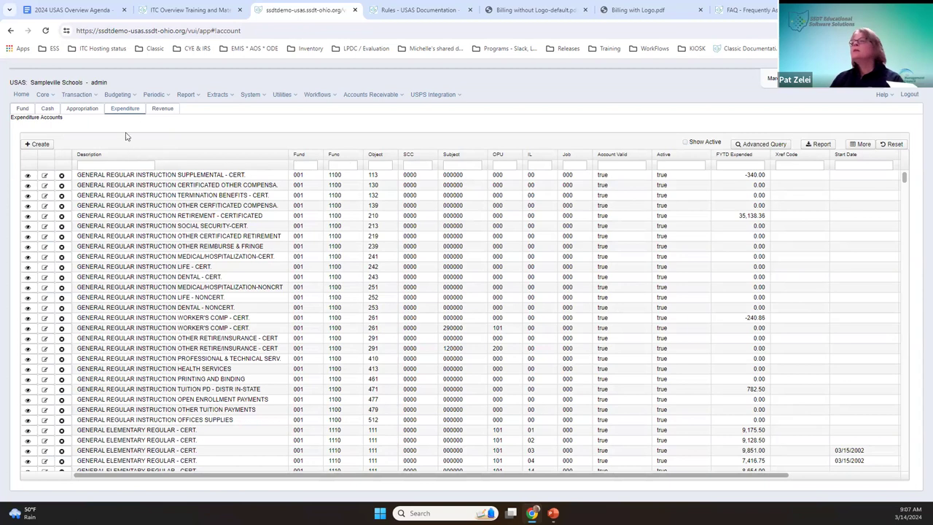
- Show the revenue accounts with the Fund filter cleared and sort them by Xref Code in ascending order
left_click(161, 108)
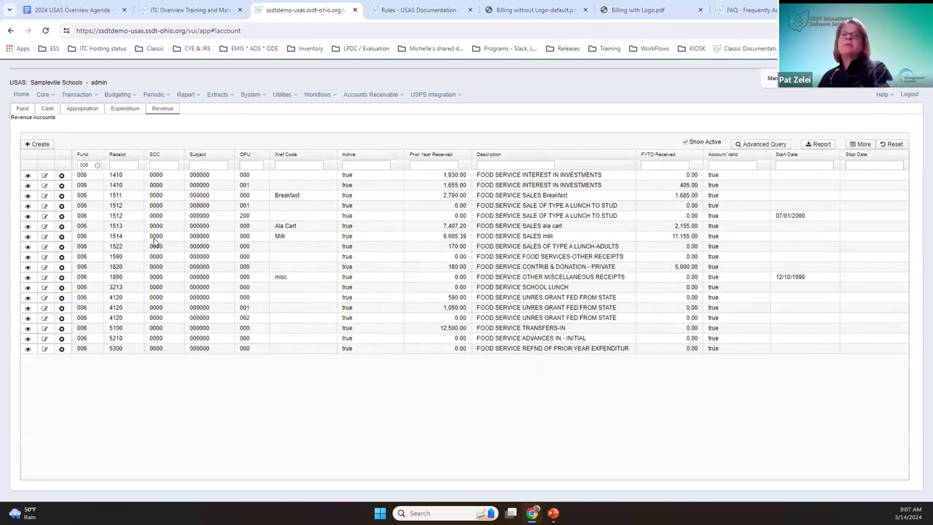
left_click(97, 165)
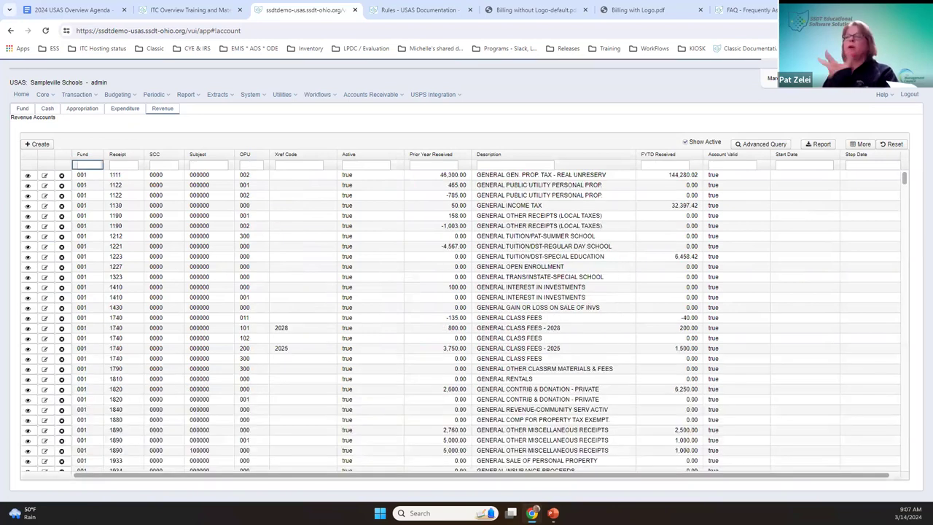
left_click(317, 155)
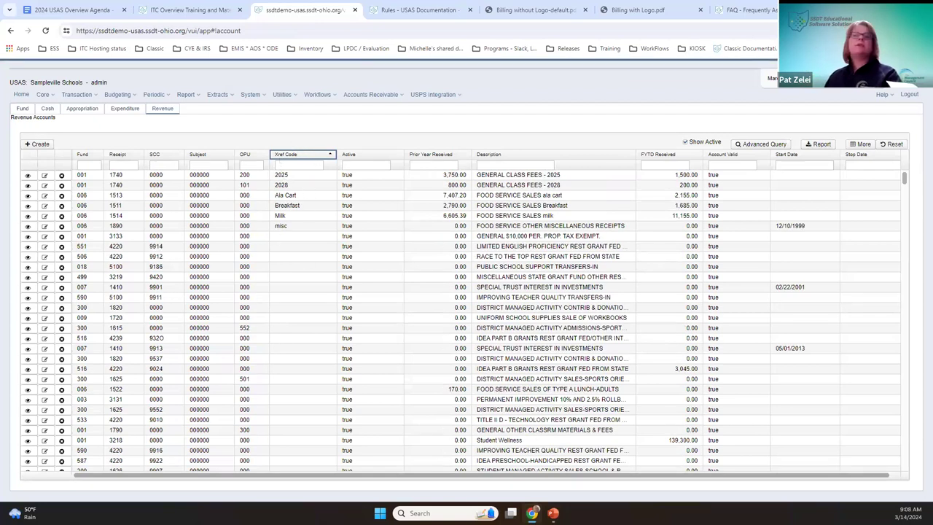
- Load the saved advanced query XREFs and apply it to the revenue accounts
left_click(766, 145)
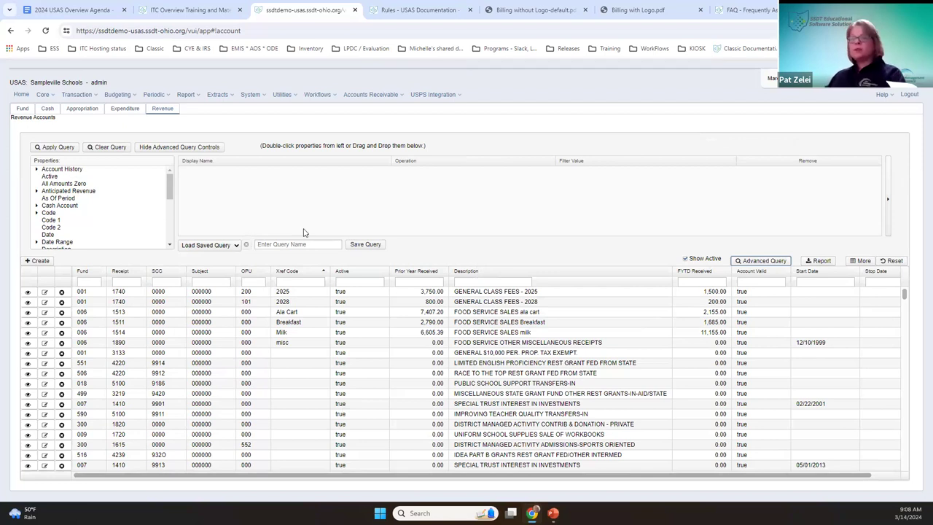
left_click(212, 245)
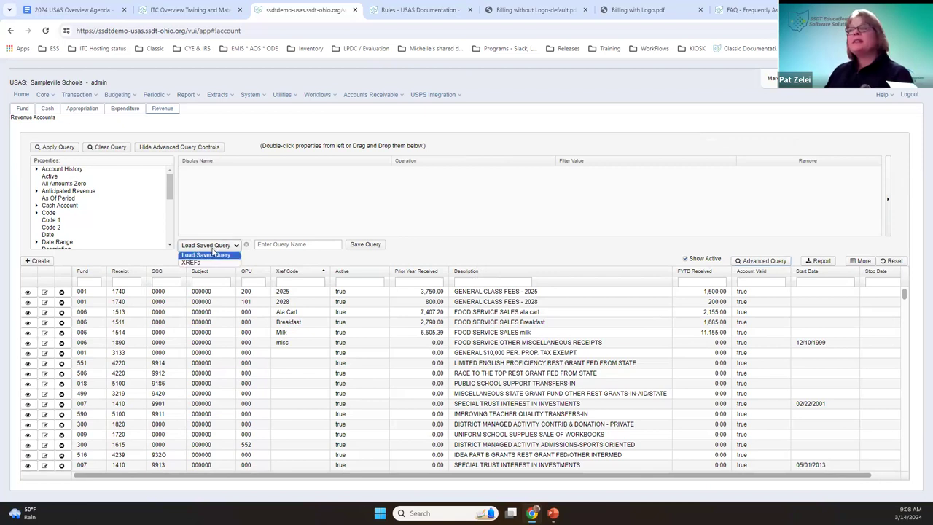
left_click(211, 263)
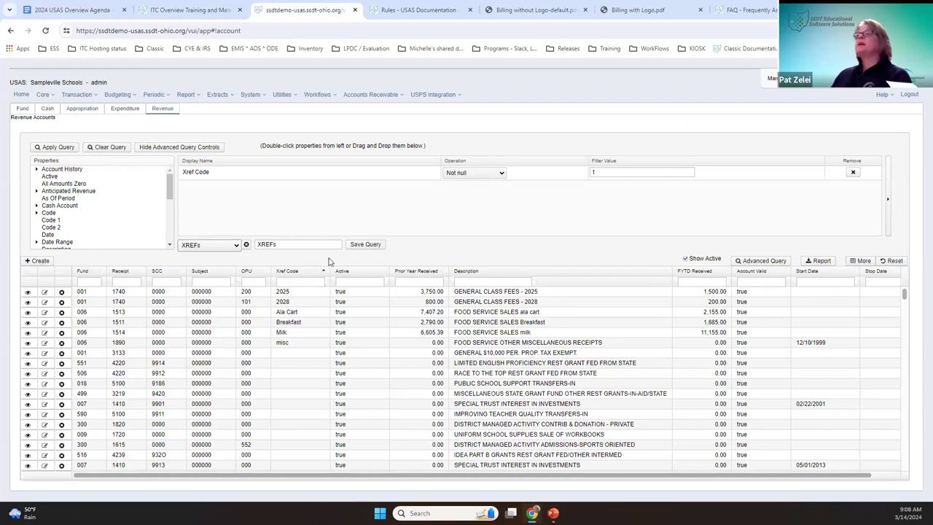
left_click(53, 147)
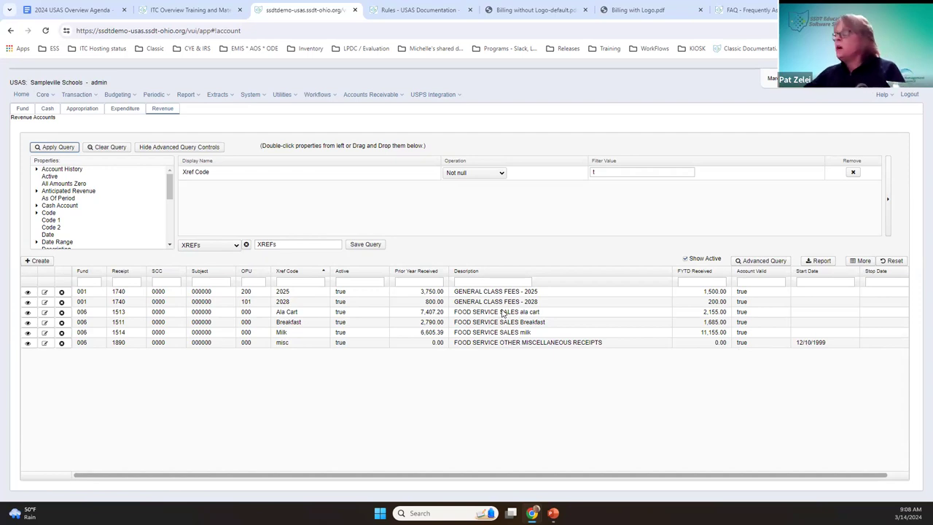
- Open the Receipts transaction list
left_click(77, 94)
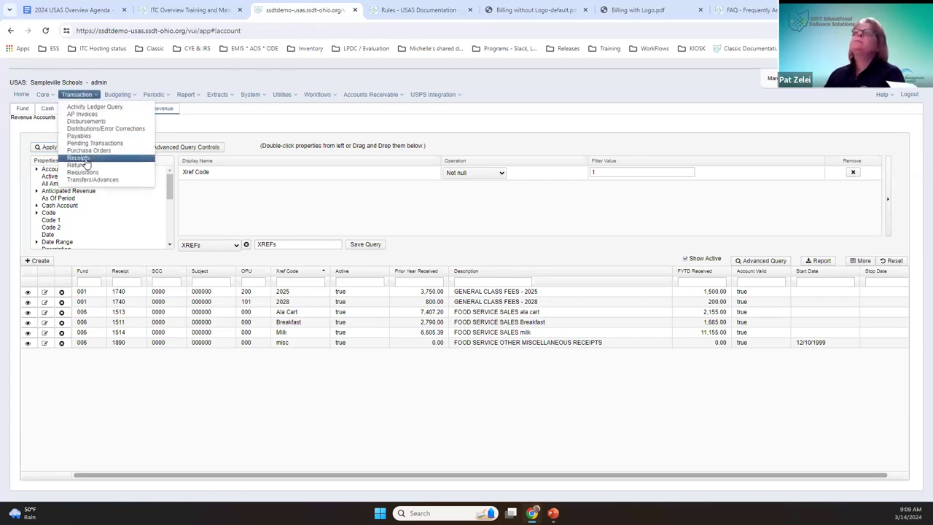
left_click(79, 158)
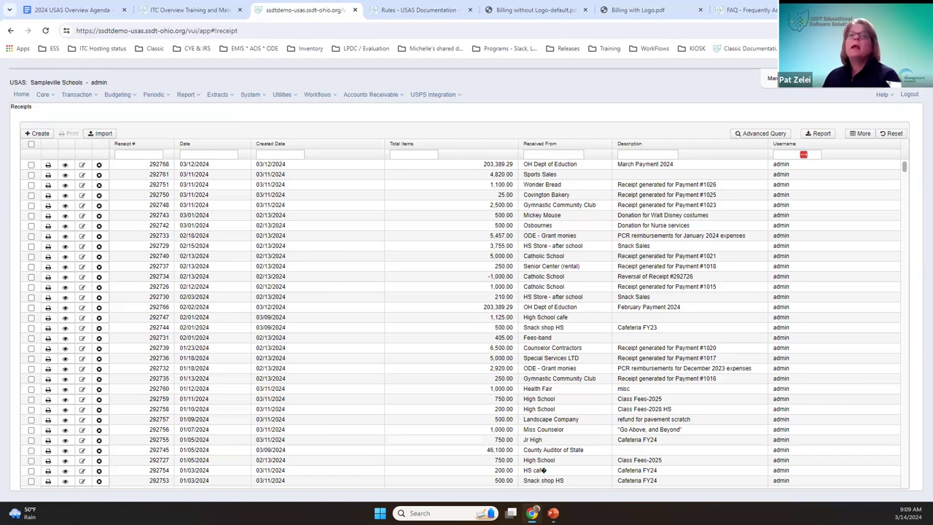
- Consult the Rules page in the USAS Documentation wiki for the receipt rules and return to the Receipts list
left_click(430, 9)
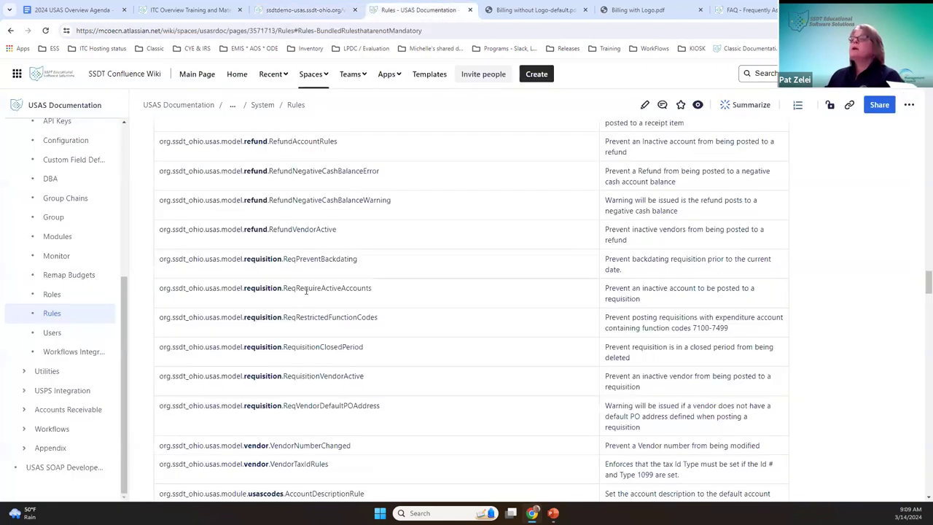
scroll(306, 291, "up", 3)
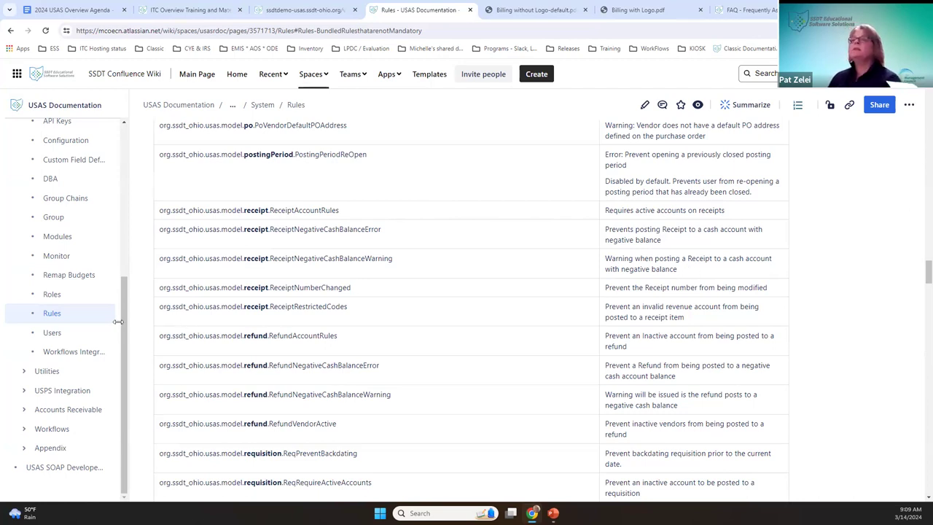
left_click(53, 314)
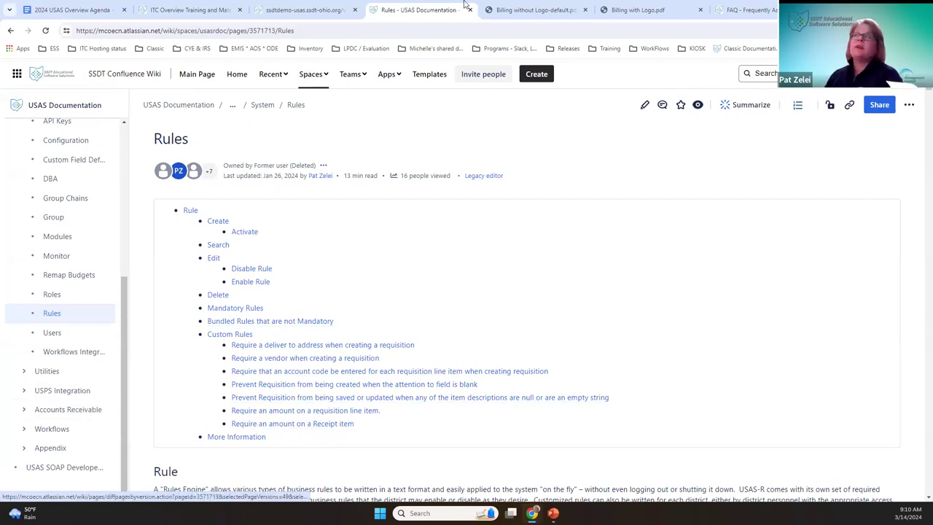
left_click(323, 9)
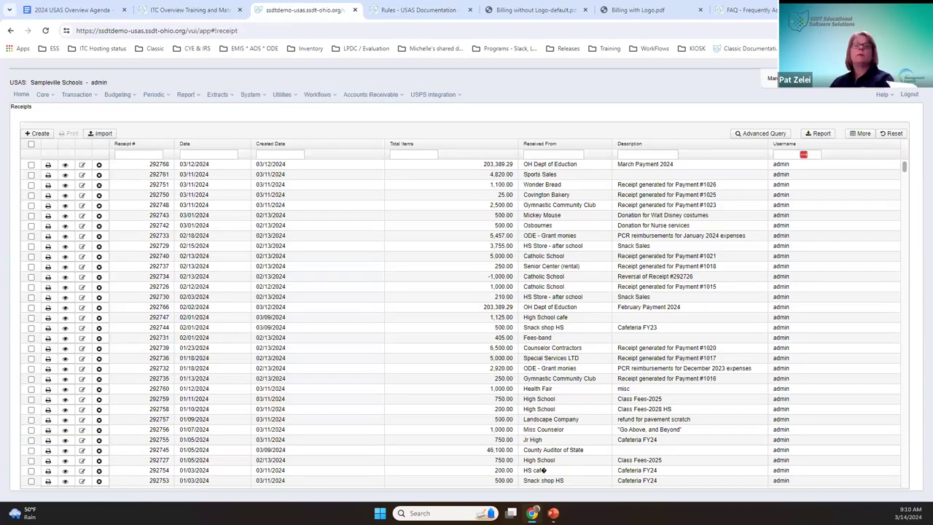
left_click(77, 96)
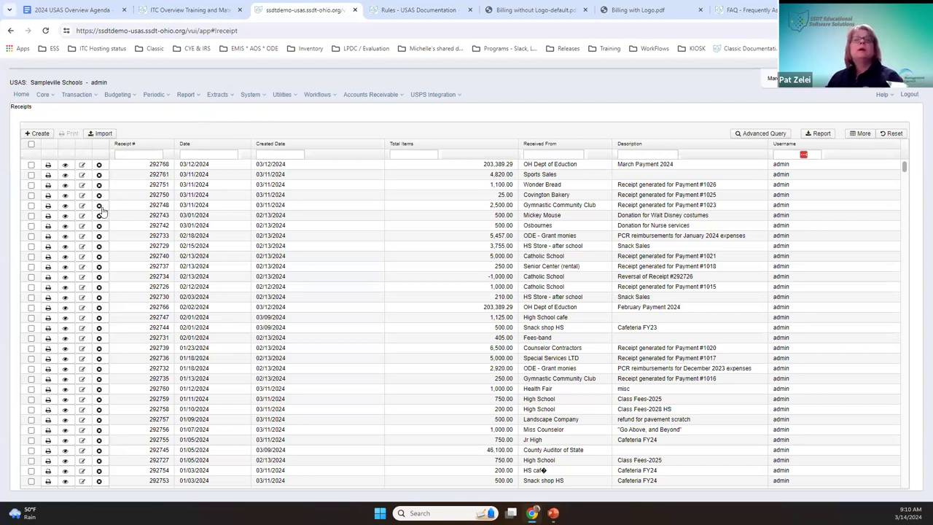
left_click(36, 135)
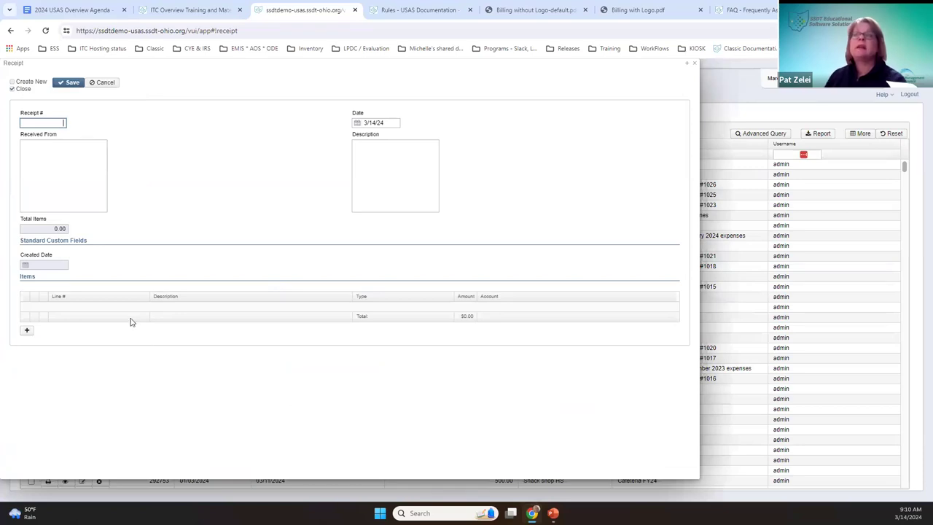
left_click(28, 332)
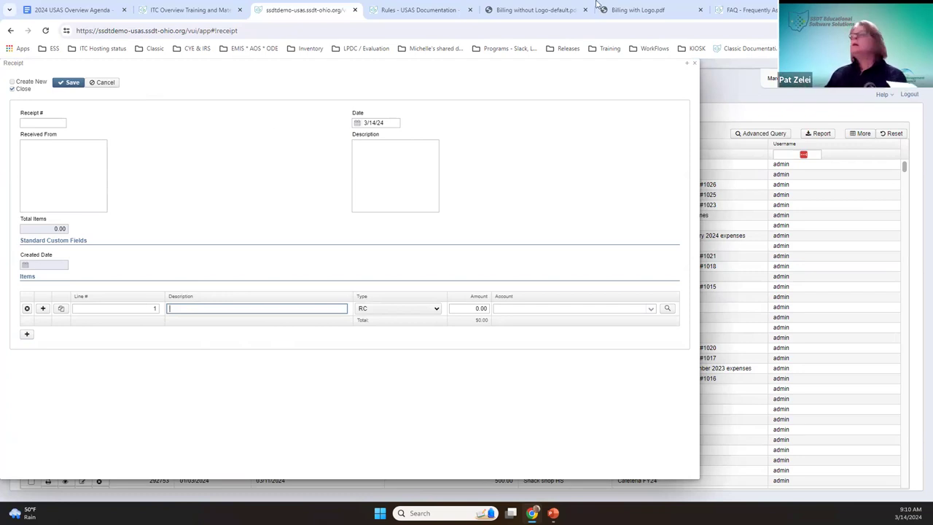
left_click(688, 64)
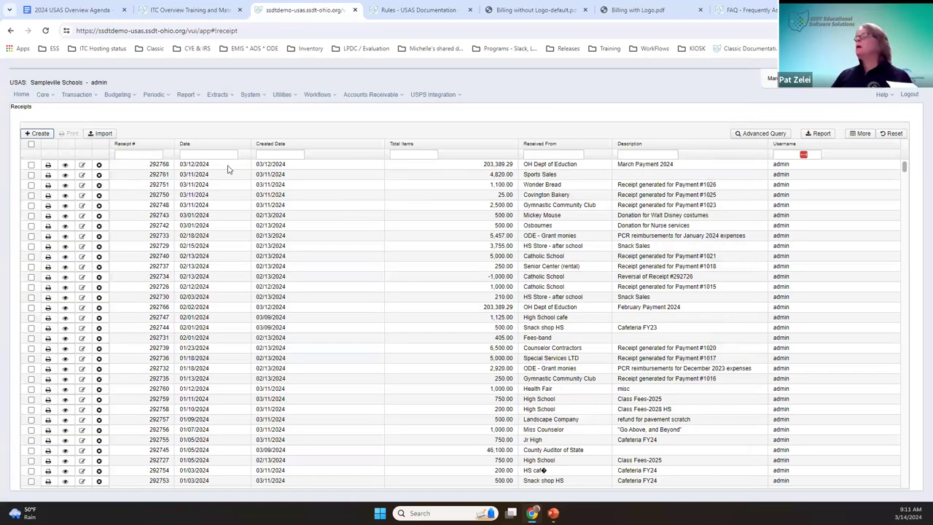
- View the details of the March Payment 2024 receipt, and review the columns available for the receipts grid
left_click(64, 168)
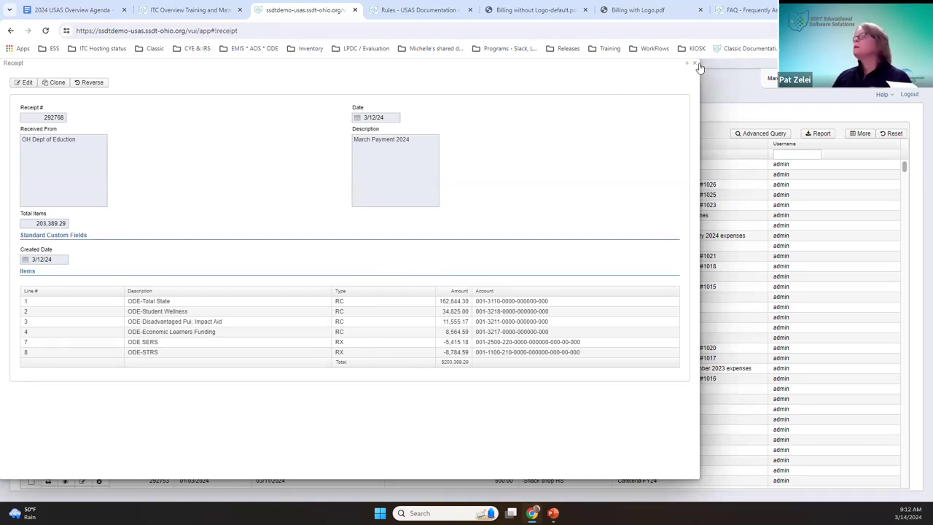
key("Escape")
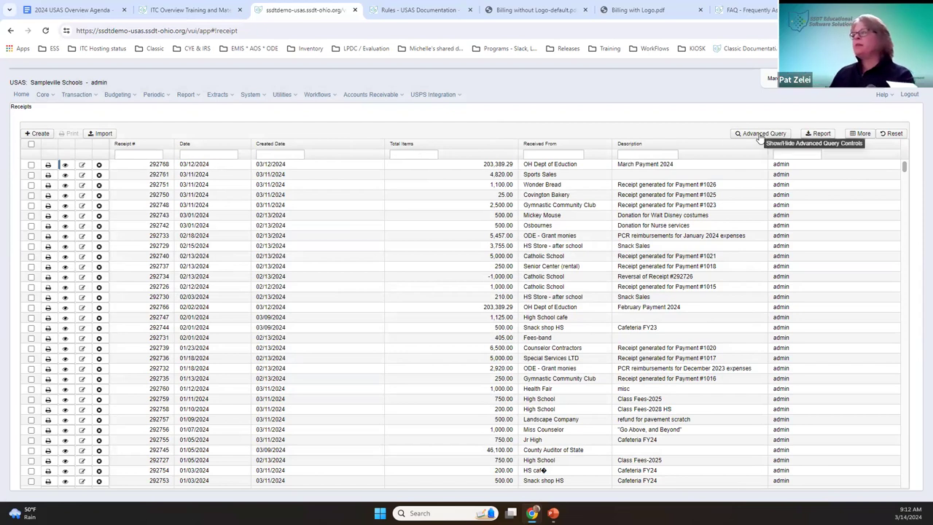
left_click(863, 137)
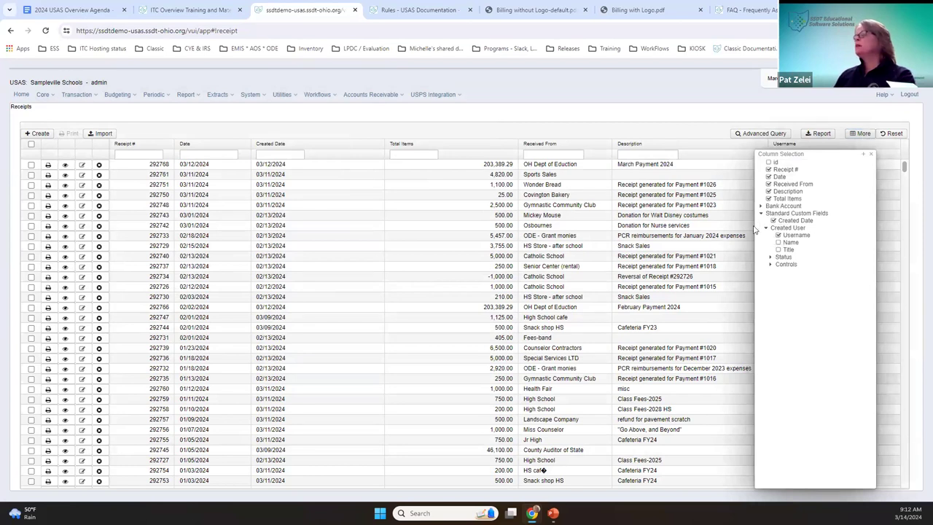
left_click(635, 157)
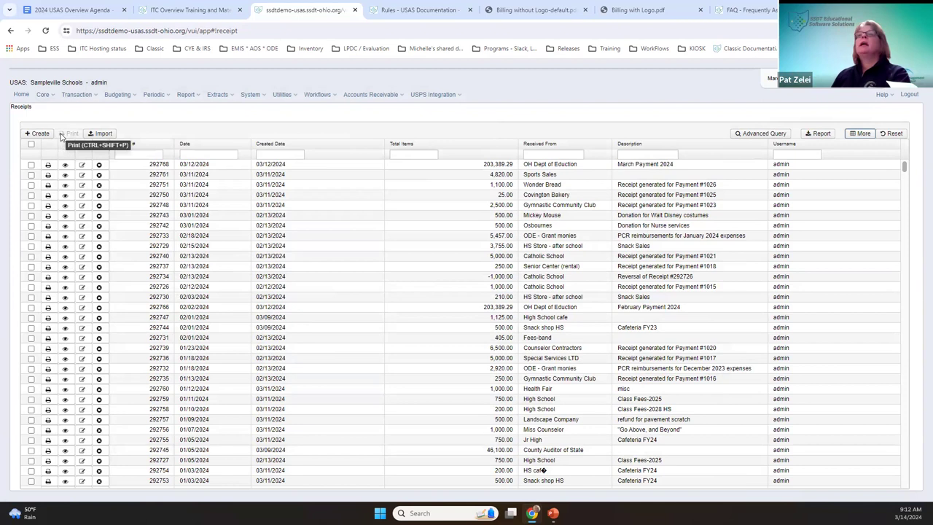
left_click(30, 165)
left_click(31, 206)
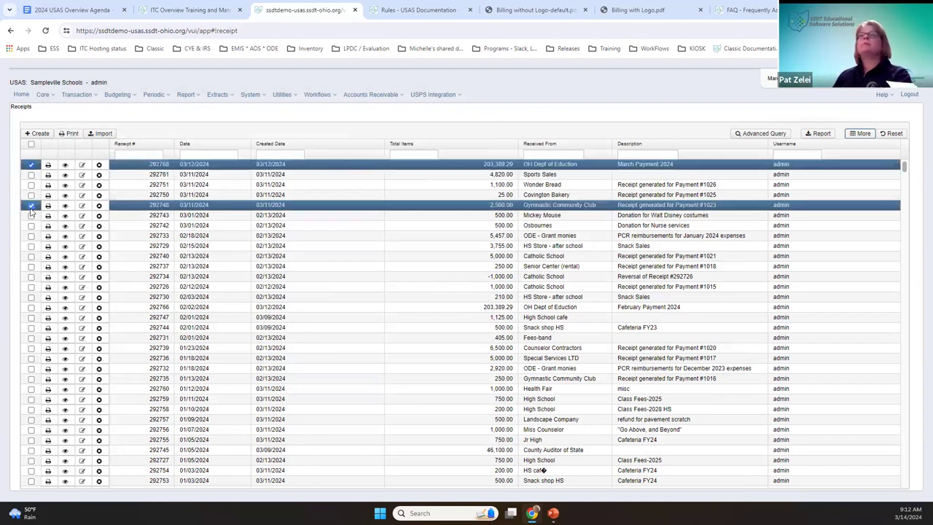
left_click(31, 206)
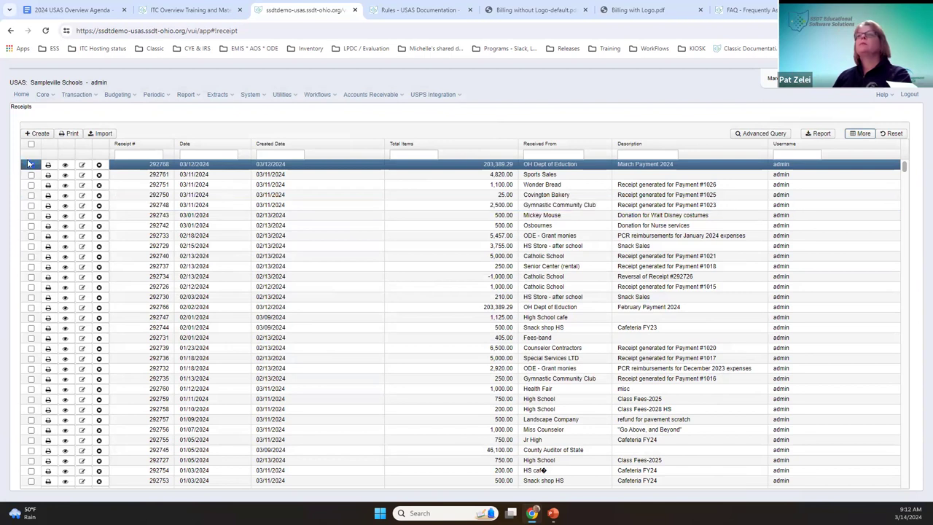
left_click(31, 165)
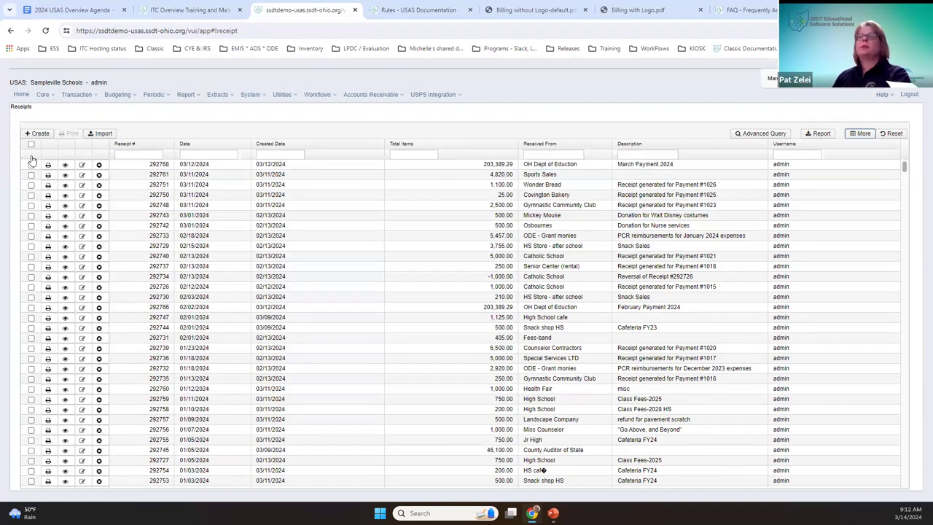
- Create a new receipt received from "HS office" with the description "Cafe sales"
left_click(37, 133)
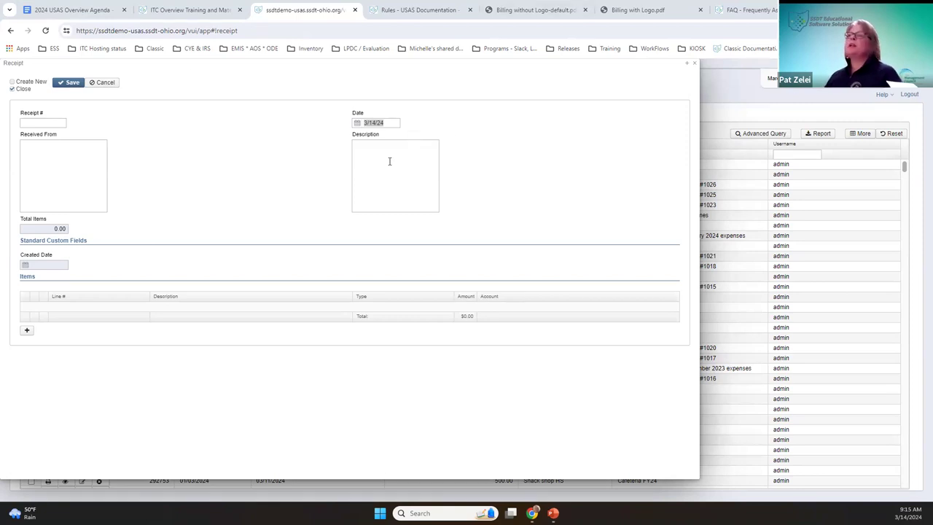
left_click(101, 167)
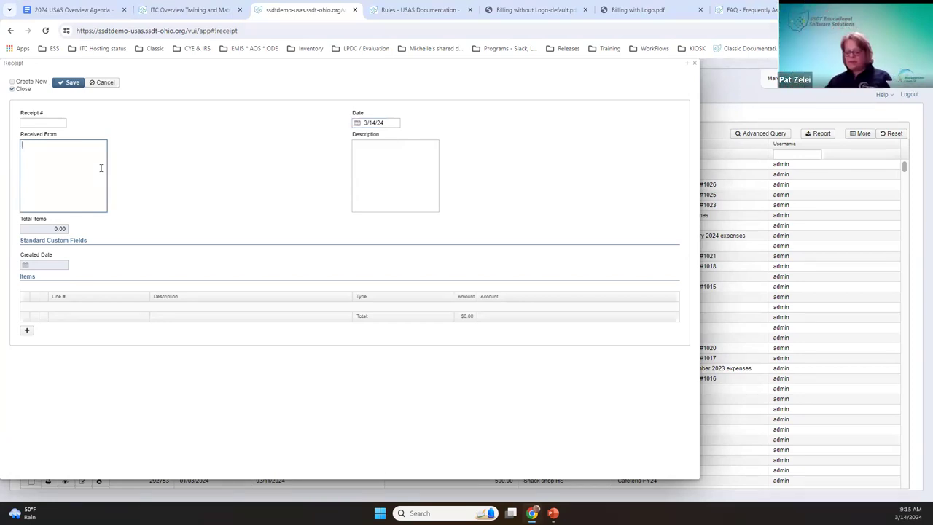
type("HS")
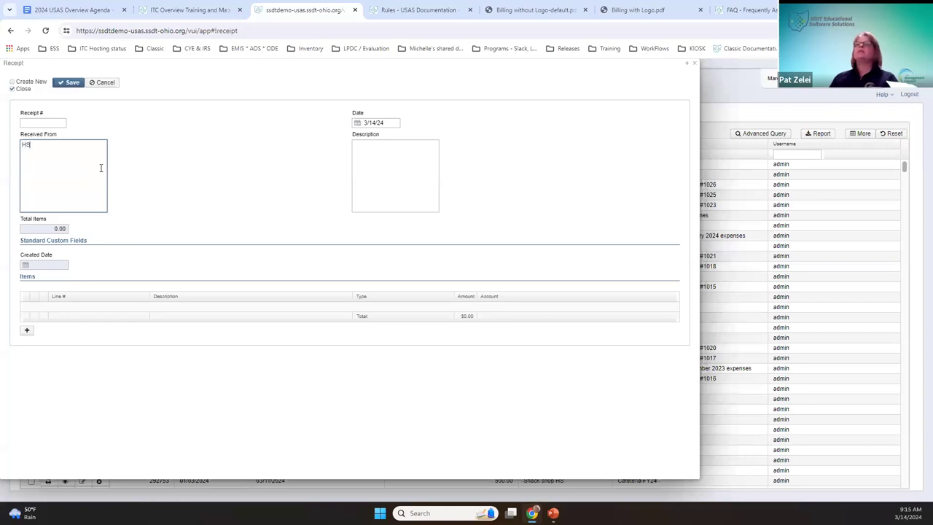
type(" office")
key("Tab")
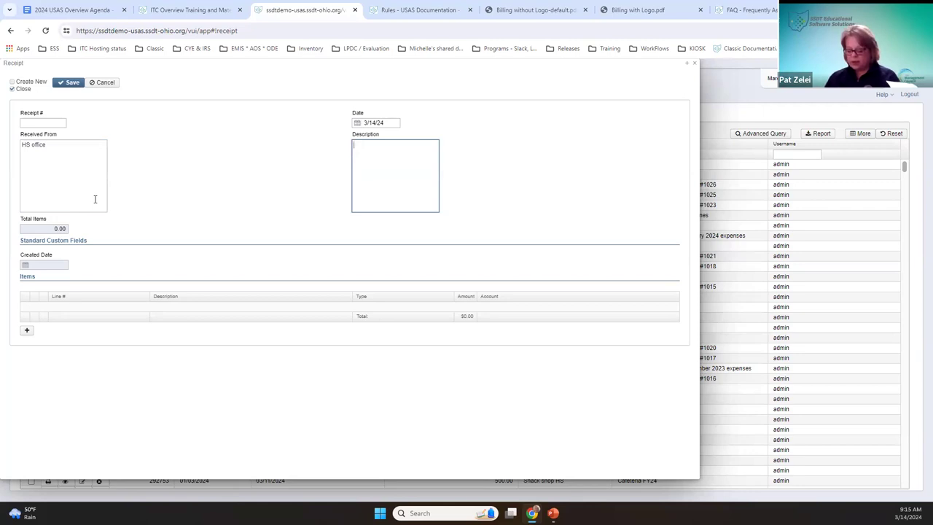
type("Cafe sale")
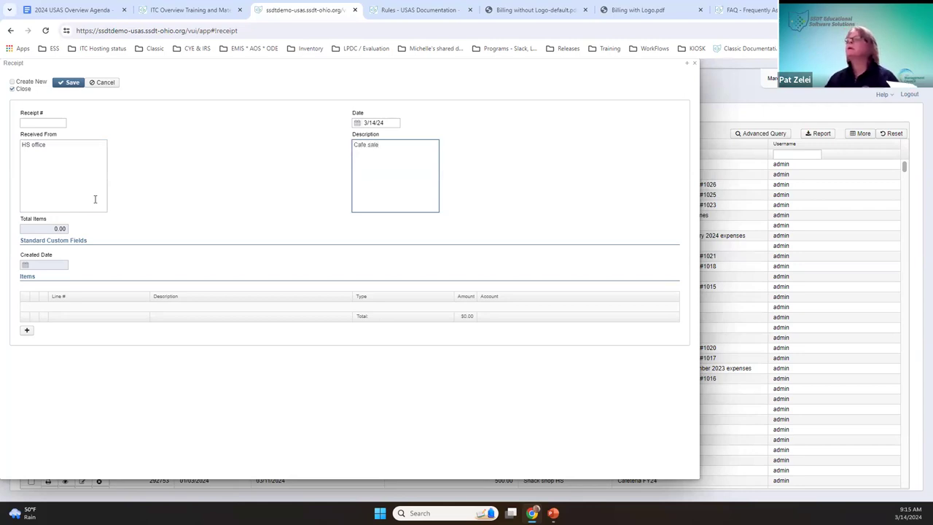
type("s")
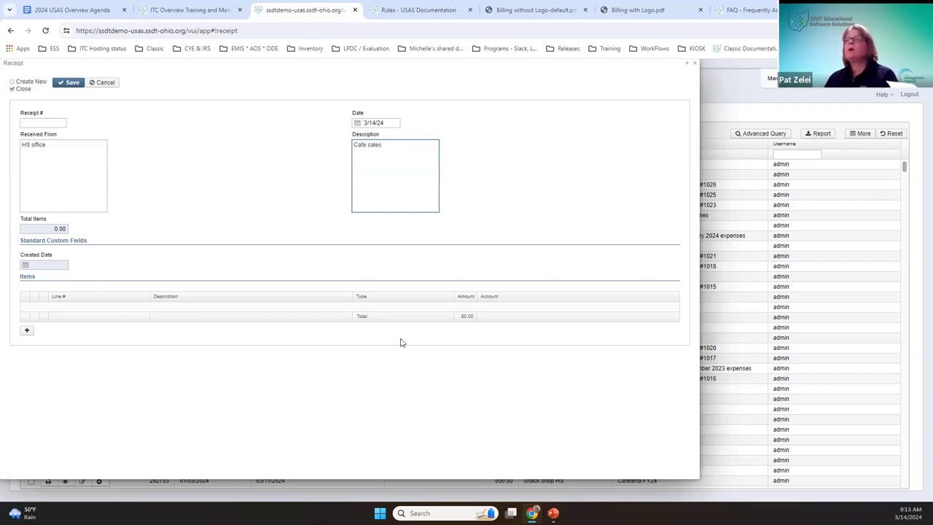
- Add a receipt item "Milk" of type RC for 1,000.00, charged to the 006-1514 FOOD SERVICE SALES milk account
left_click(26, 330)
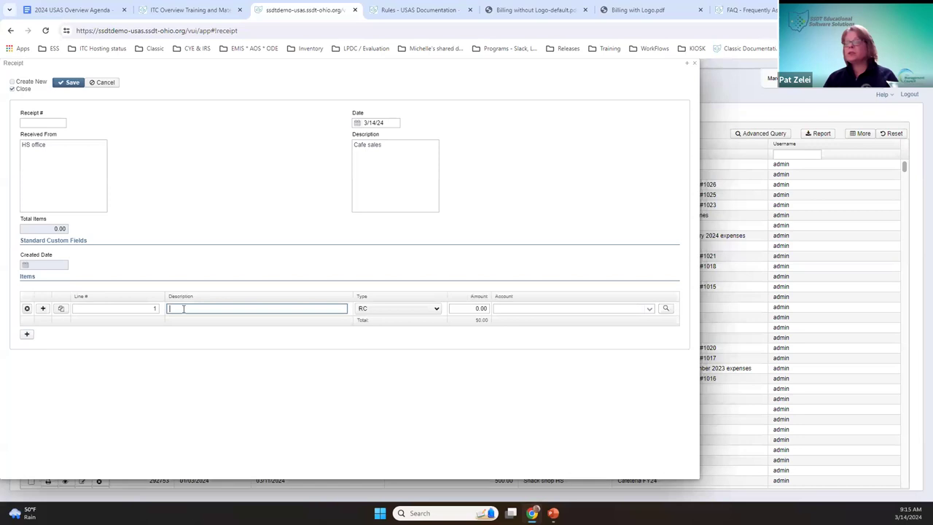
type("Milk")
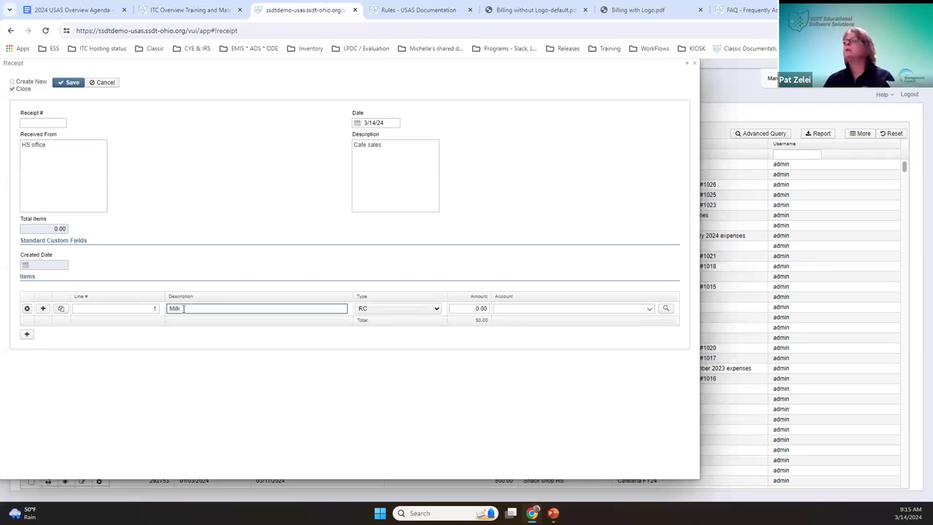
left_click(387, 310)
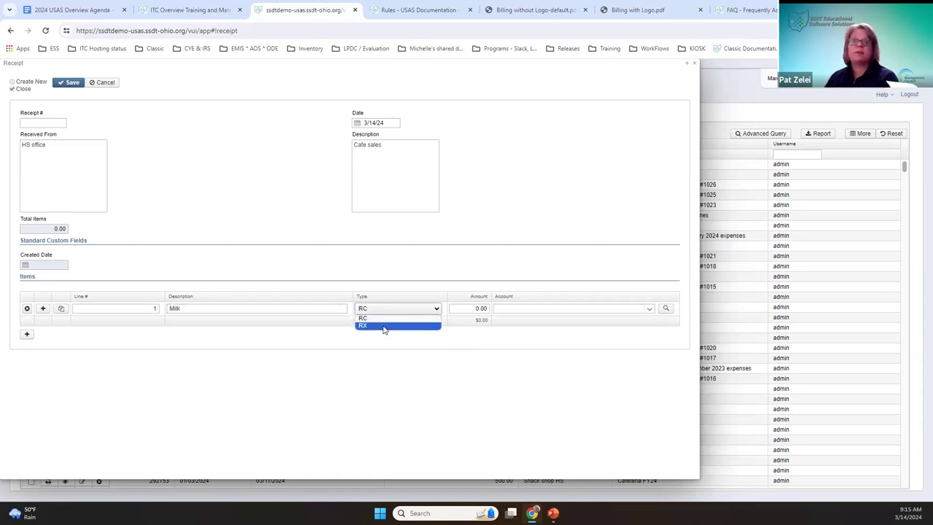
left_click(382, 319)
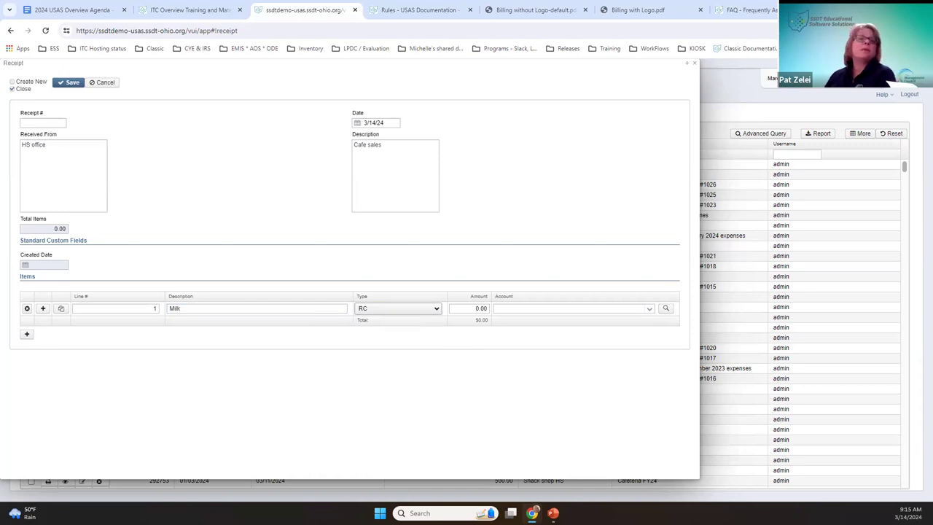
left_click(462, 310)
type("100")
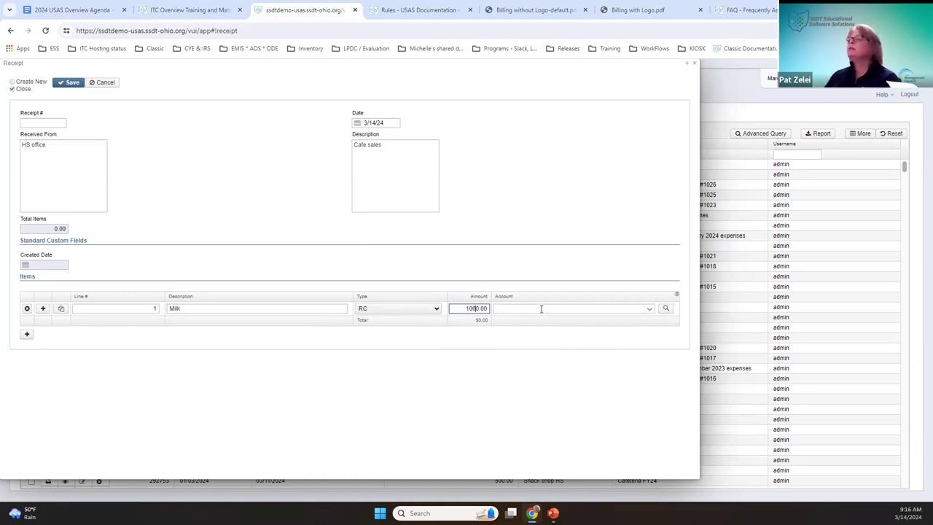
left_click(605, 307)
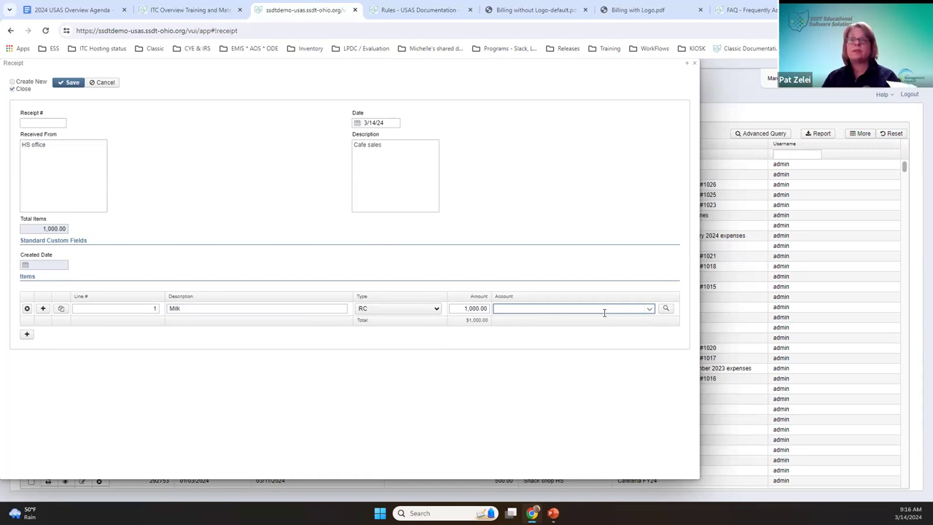
type("milk")
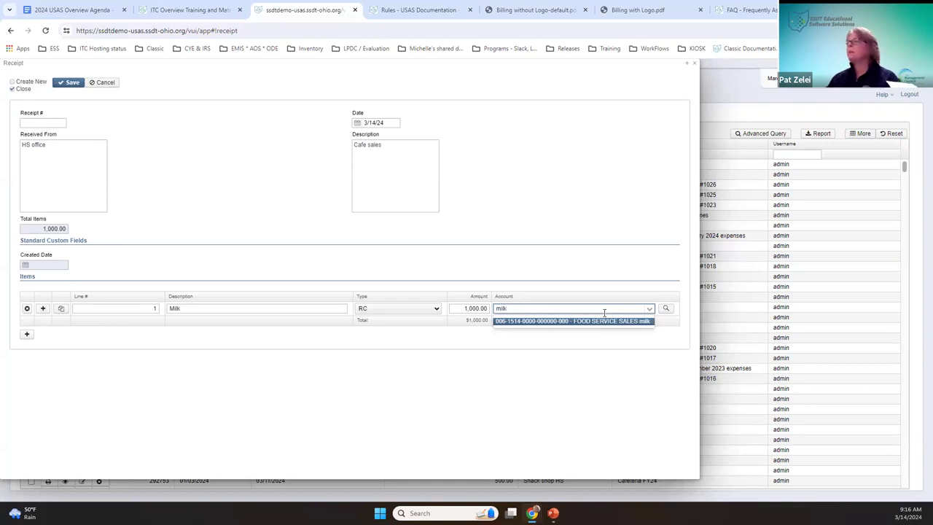
key("Return")
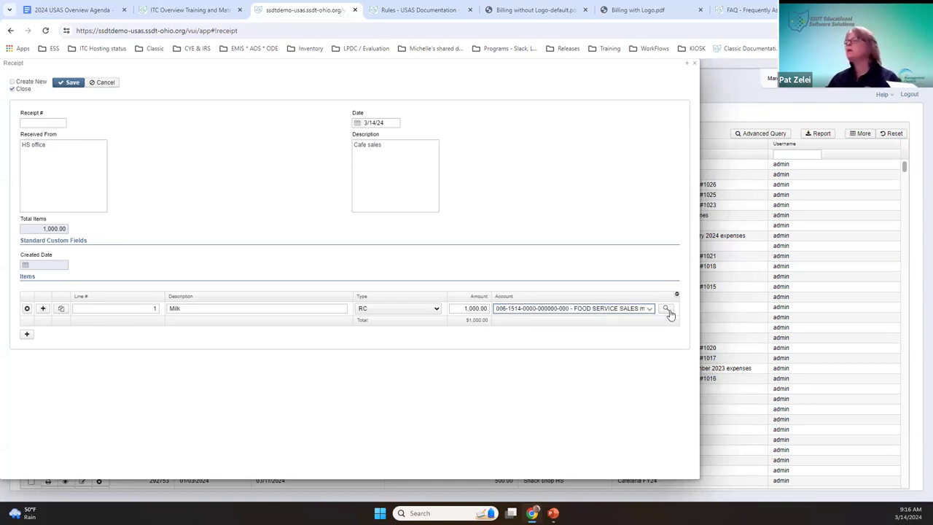
- Add a second receipt item described as "ala carte" with an amount of 2,000.00
left_click(27, 336)
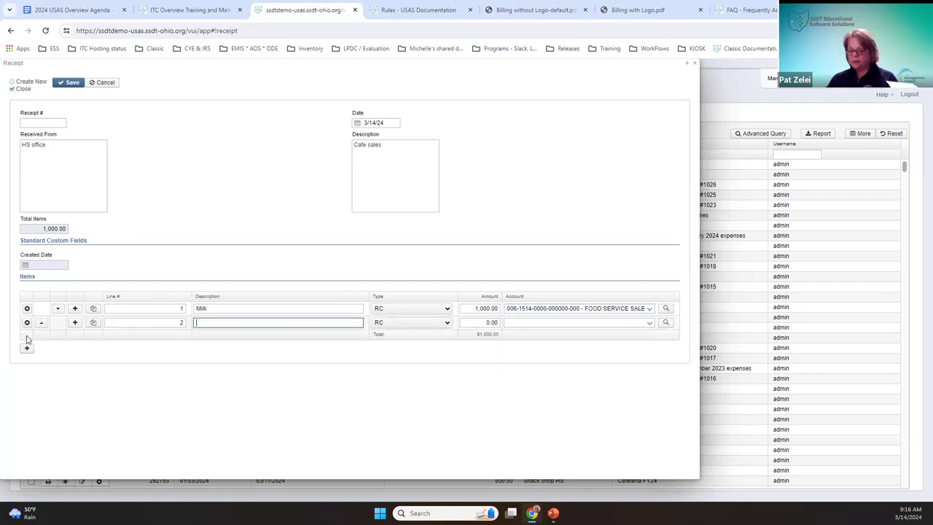
type("ala carte")
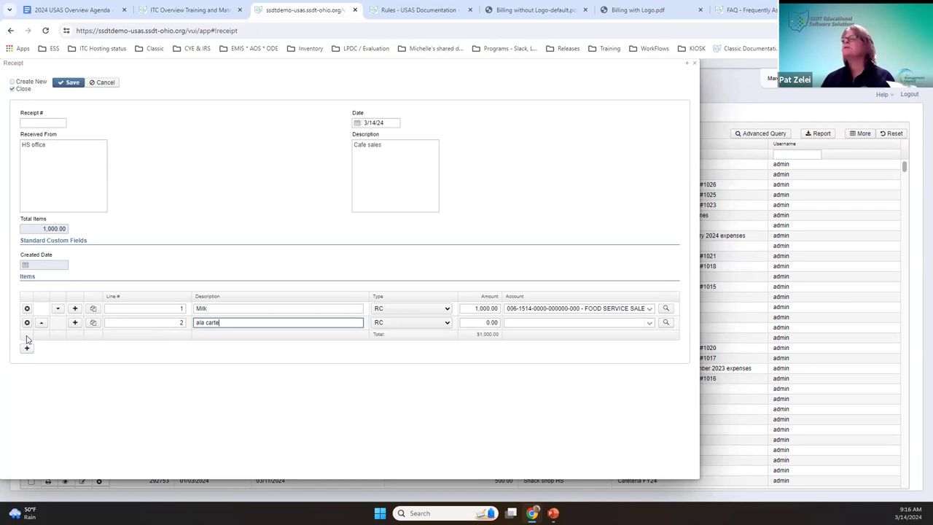
left_click(477, 321)
type("2000")
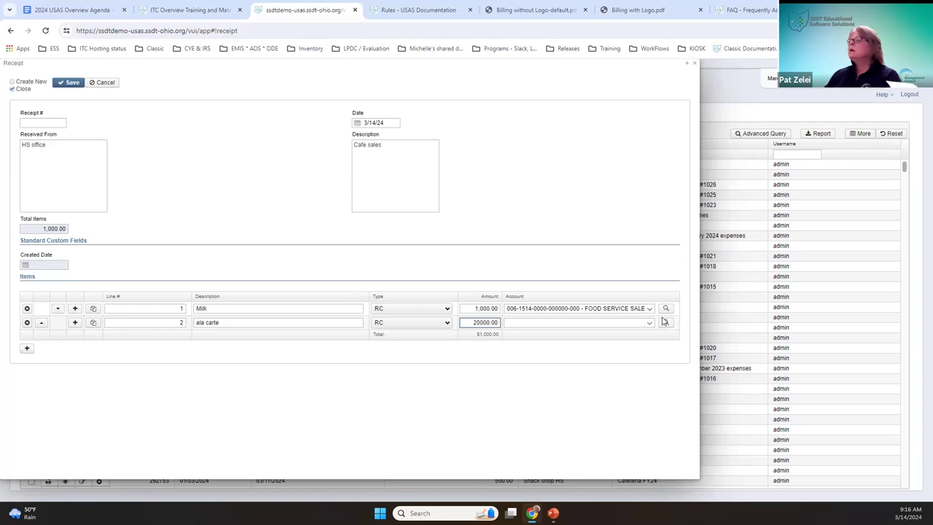
key("BackSpace")
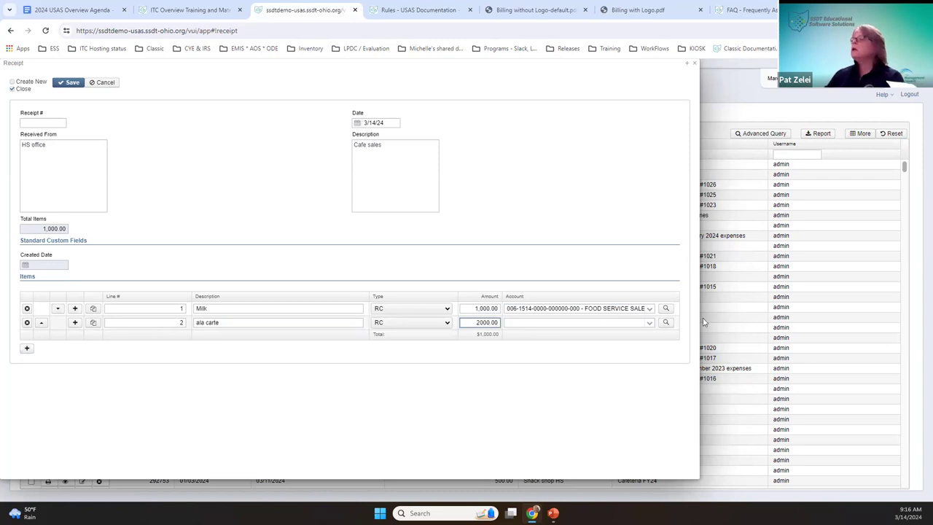
- Open the account search for the ala carte item, search by the description "ala carte", and clear that criterion
left_click(666, 324)
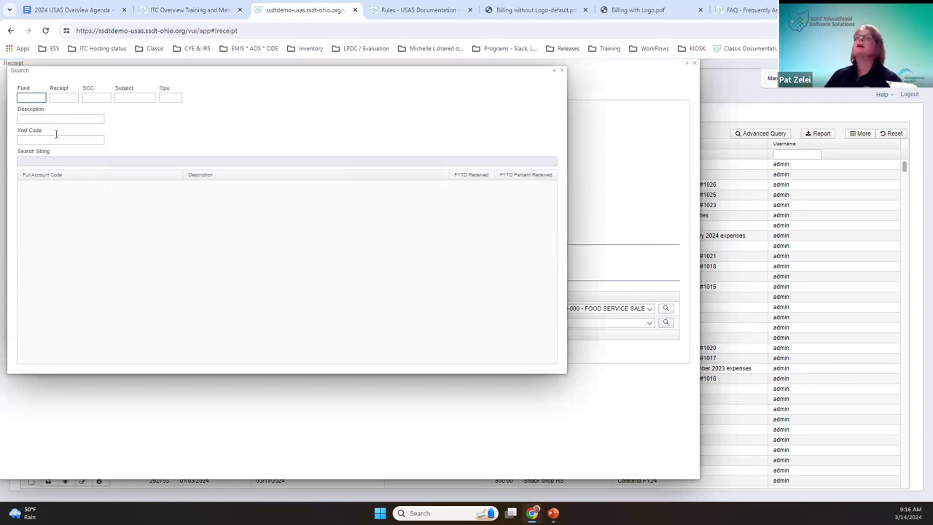
left_click(62, 119)
type("ala carte")
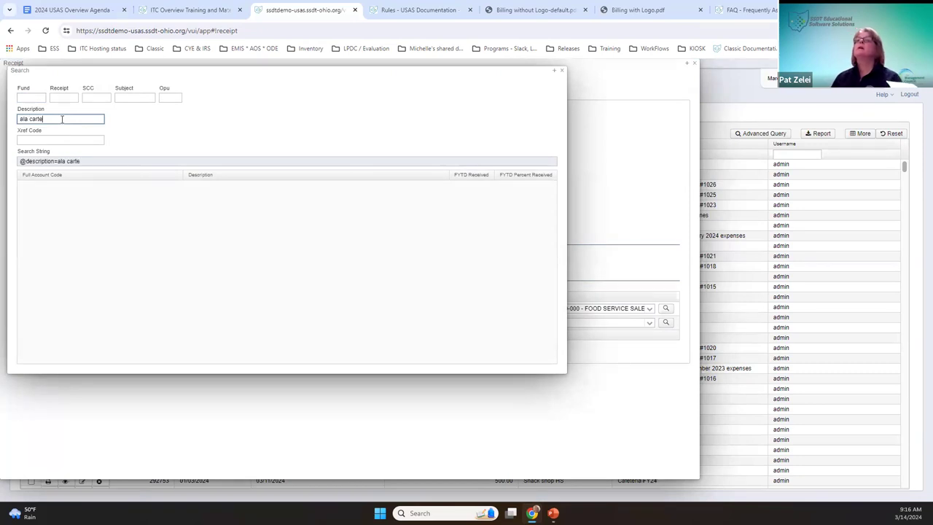
key("BackSpace")
key("BackSpace")
key("BackSpace")
key("BackSpace")
key("BackSpace")
key("BackSpace")
key("BackSpace")
key("BackSpace")
key("BackSpace")
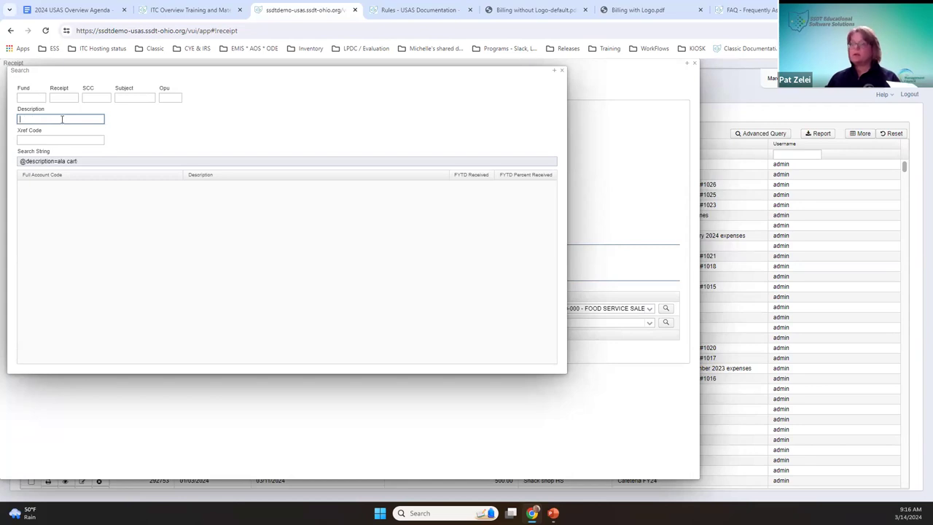
- Search the accounts by the Xref codes "ala carte" and "milk" in turn, clearing each criterion
left_click(48, 140)
type("ala carte")
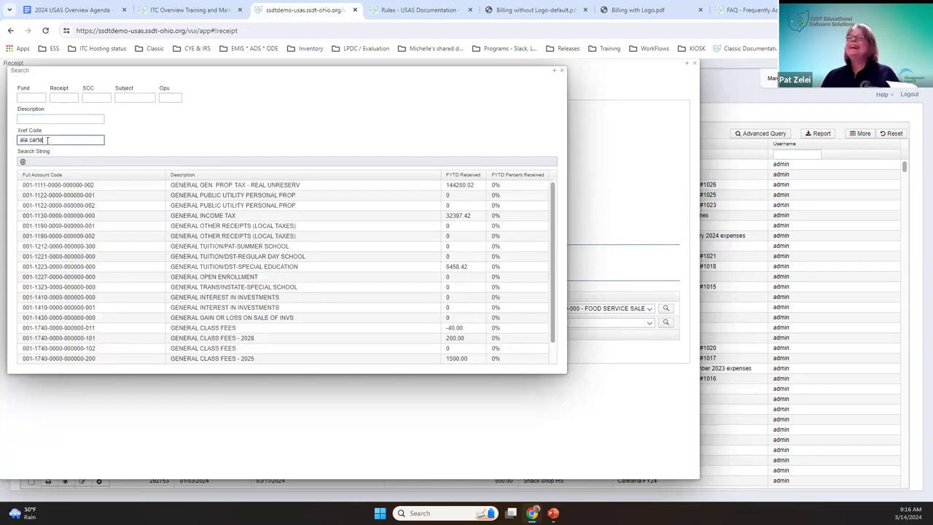
key("BackSpace")
key("BackSpace")
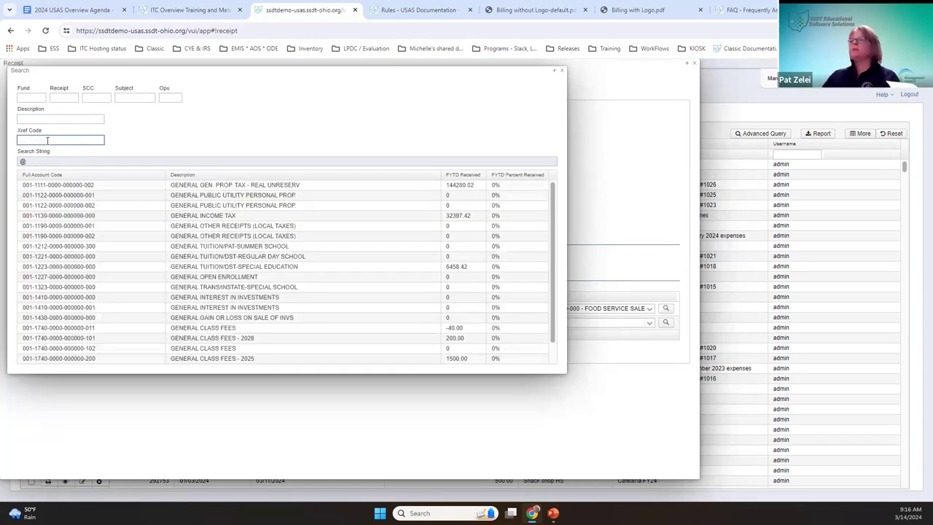
type("milk")
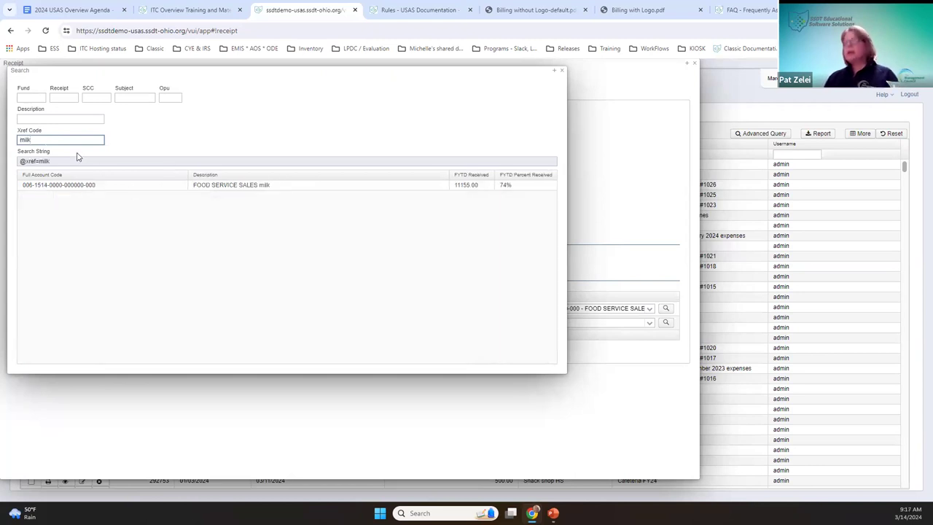
key("BackSpace")
key("BackSpace")
key("BackSpace")
key("BackSpace")
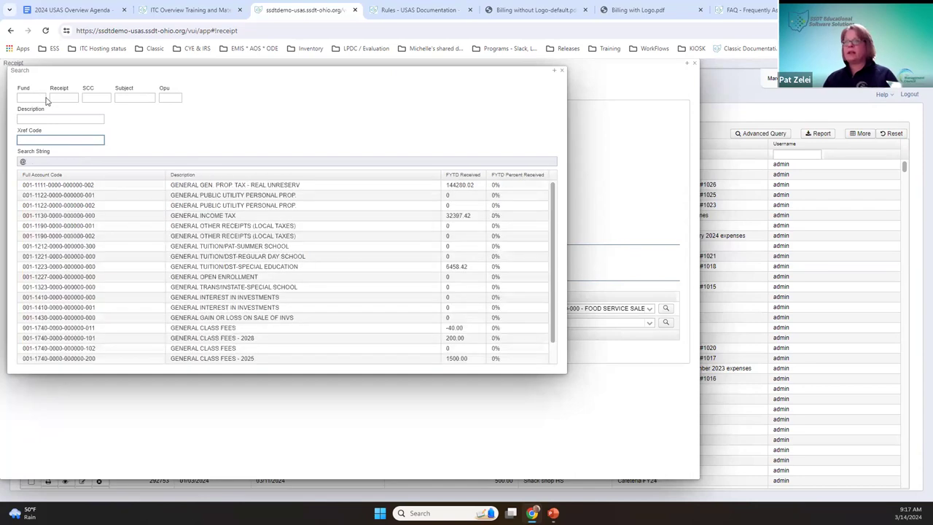
- Search the accounts for fund 006, review the food service accounts, and close the search without choosing one
left_click(26, 97)
type("00")
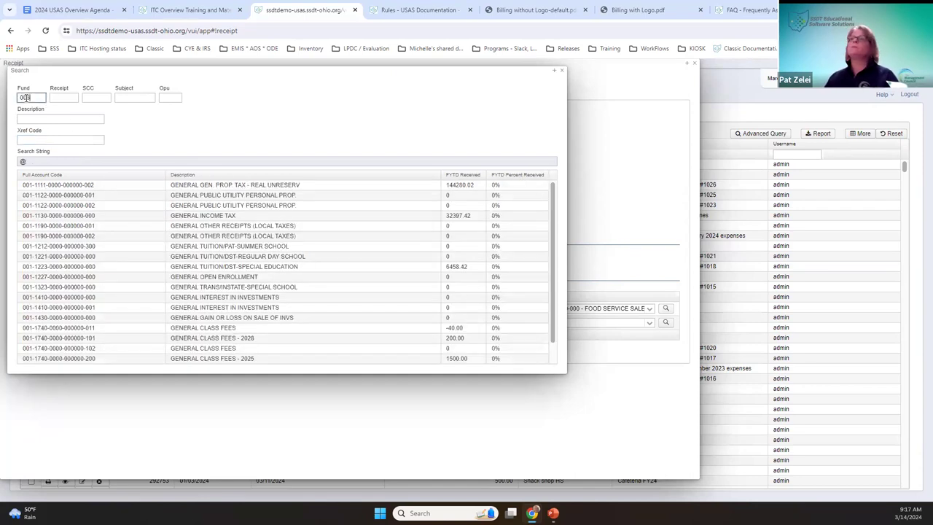
type("6")
key("Tab")
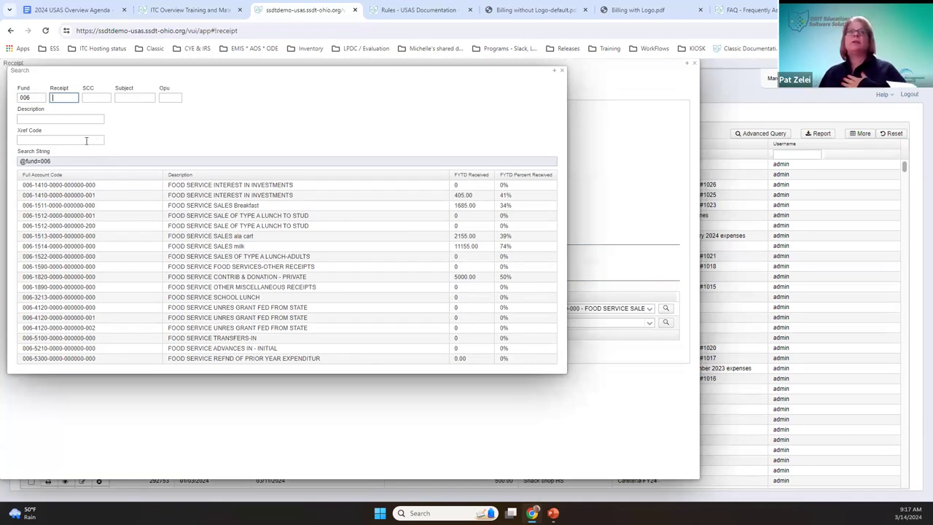
left_click(563, 72)
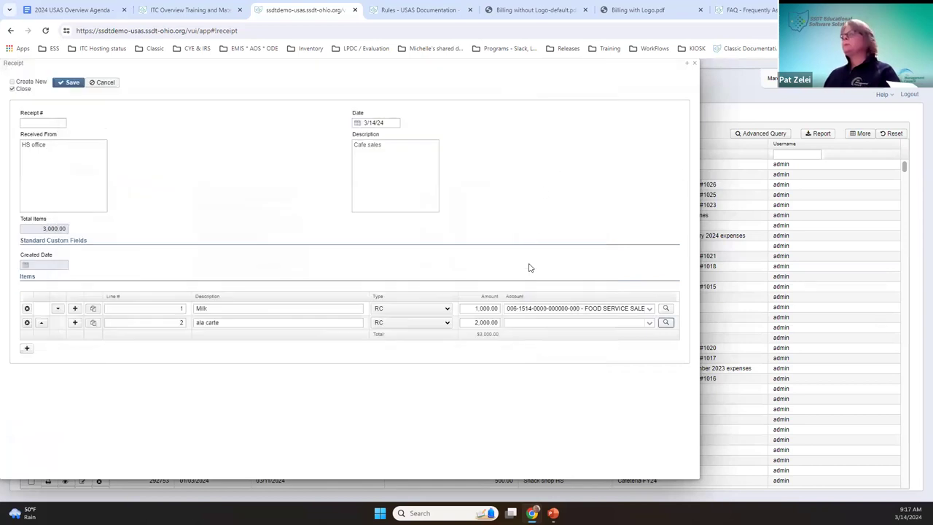
- Assign the 006-1513 FOOD SERVICE SALES ala cart account to the ala carte item
left_click(550, 324)
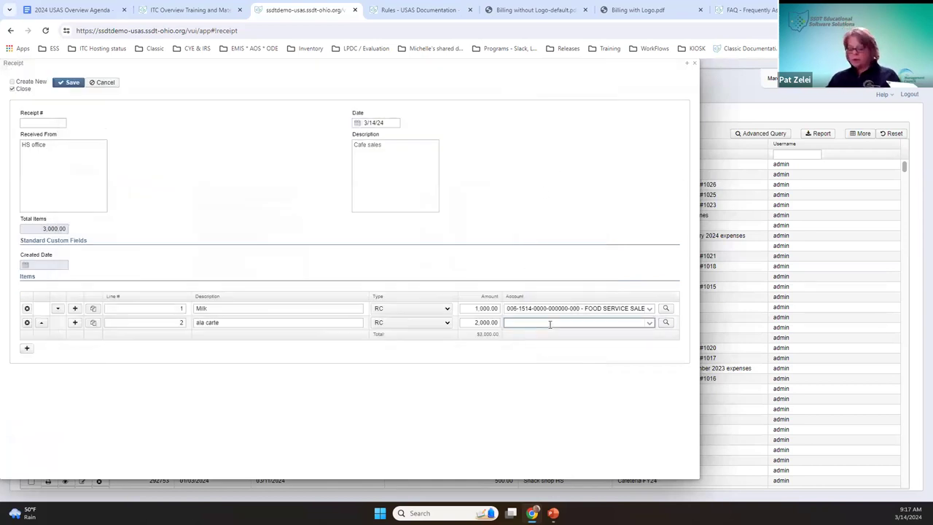
type("ala")
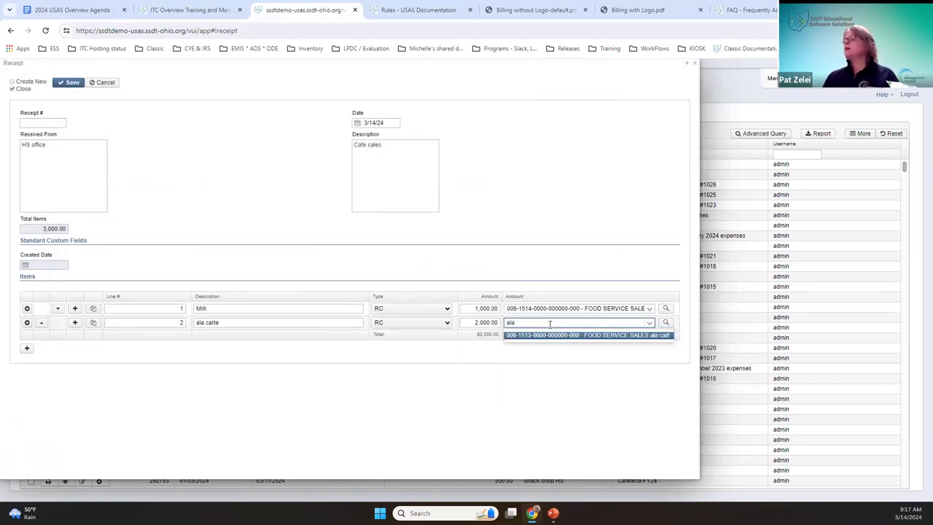
key("Return")
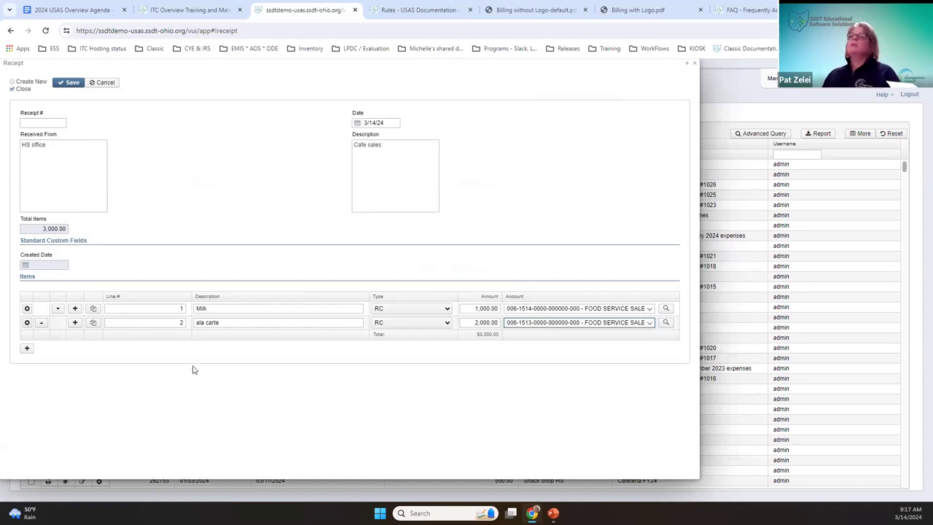
left_click(26, 349)
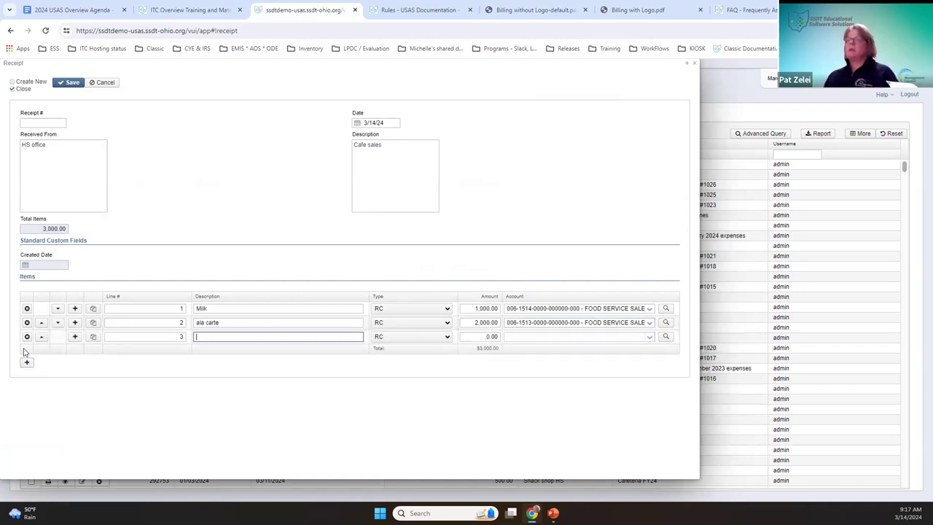
key("Tab")
key("Tab")
type("15")
key("Tab")
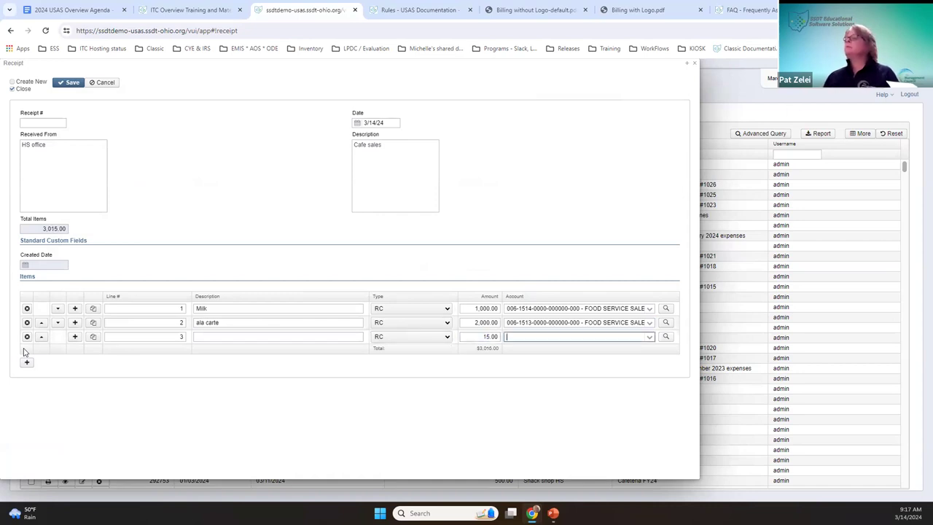
type("1")
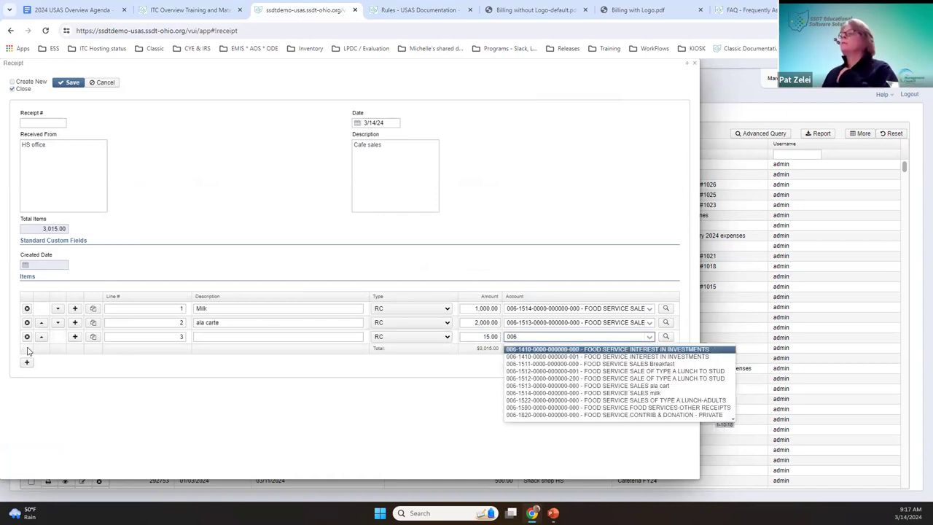
key("Return")
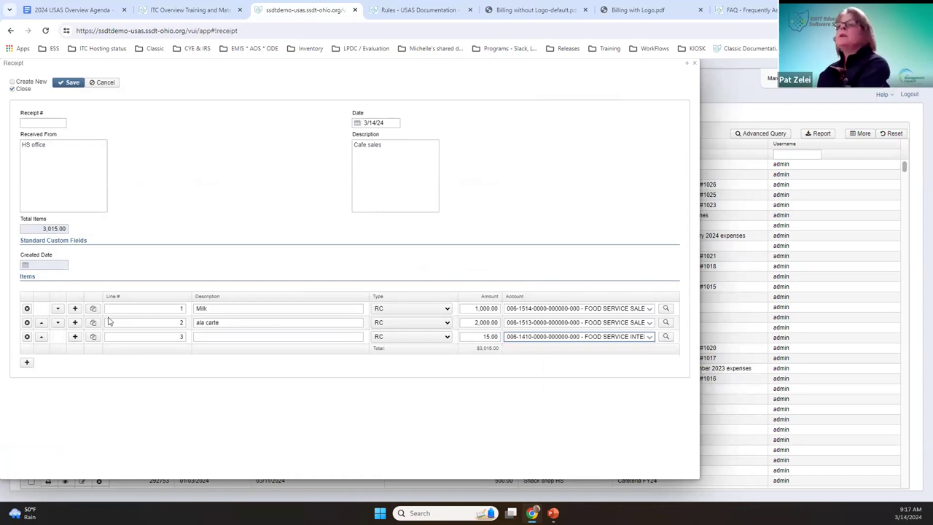
- Reorder the receipt items so that ala carte is line 1 and Milk is line 3
left_click(146, 323)
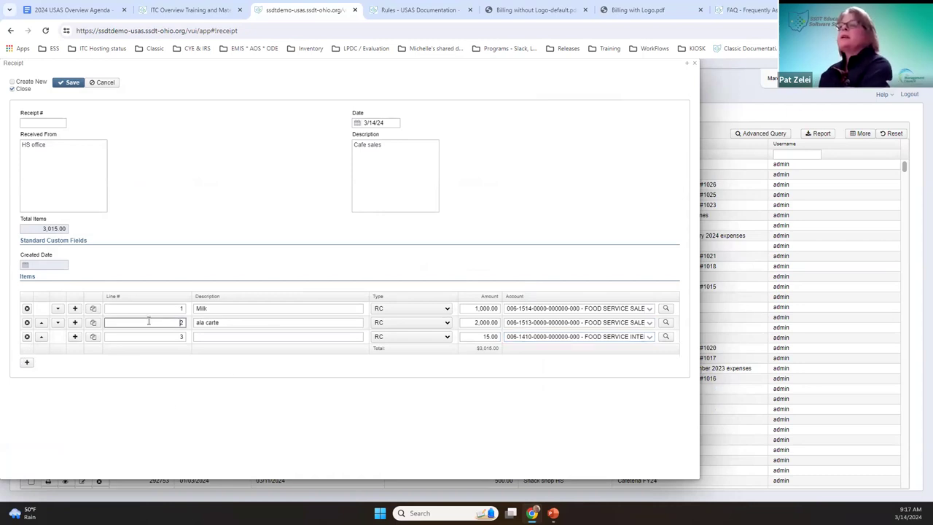
left_click(41, 324)
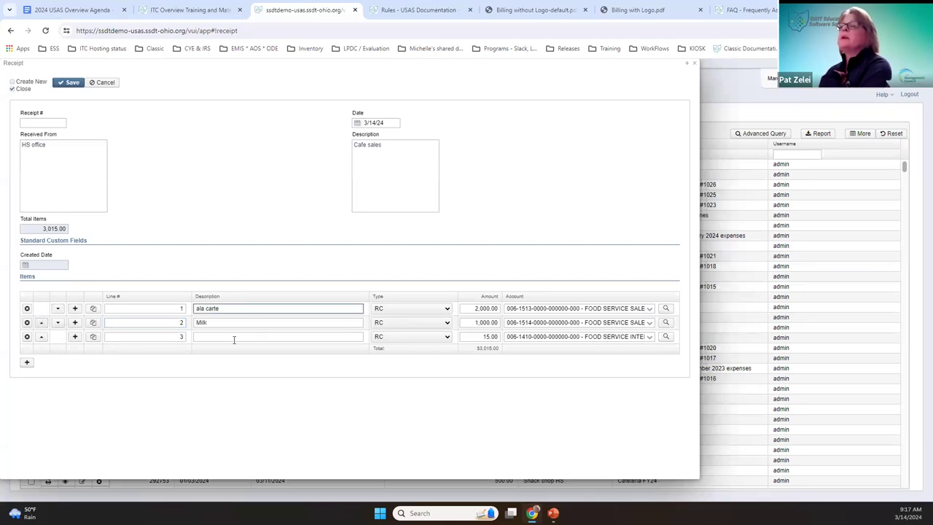
left_click(58, 322)
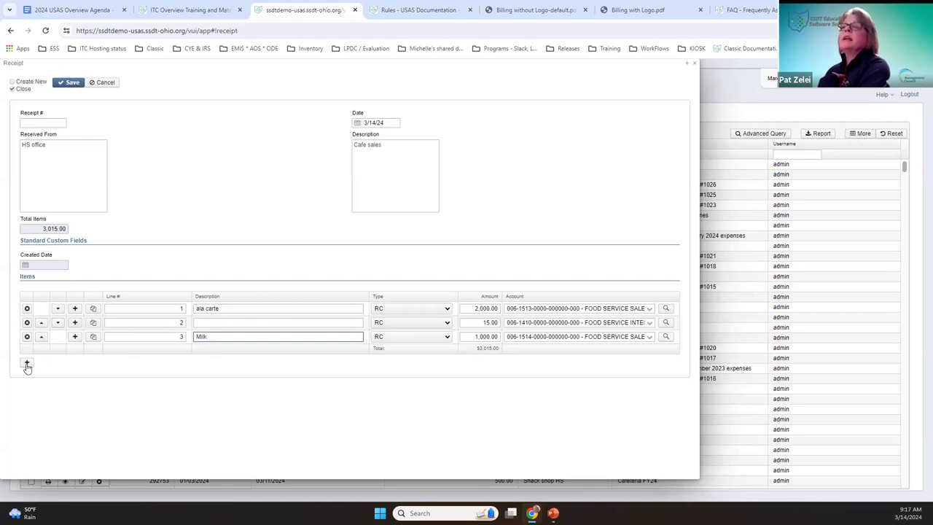
- Insert an item described as "pop" directly below the 15.00 line, and duplicate the ala carte item
left_click(74, 323)
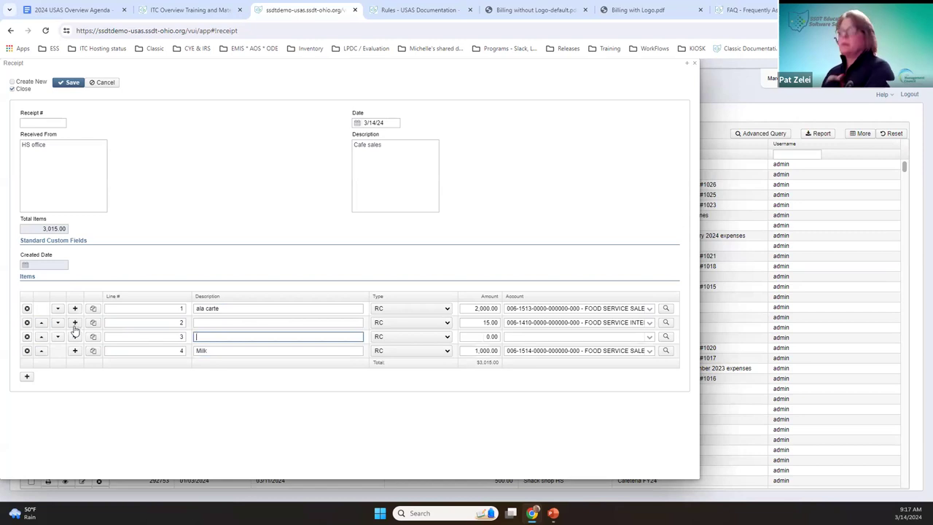
type("pop")
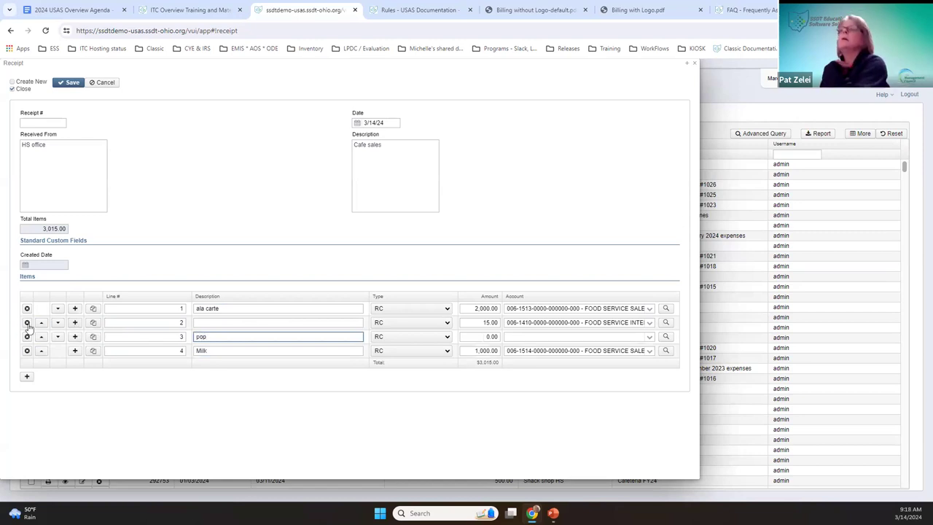
left_click(93, 308)
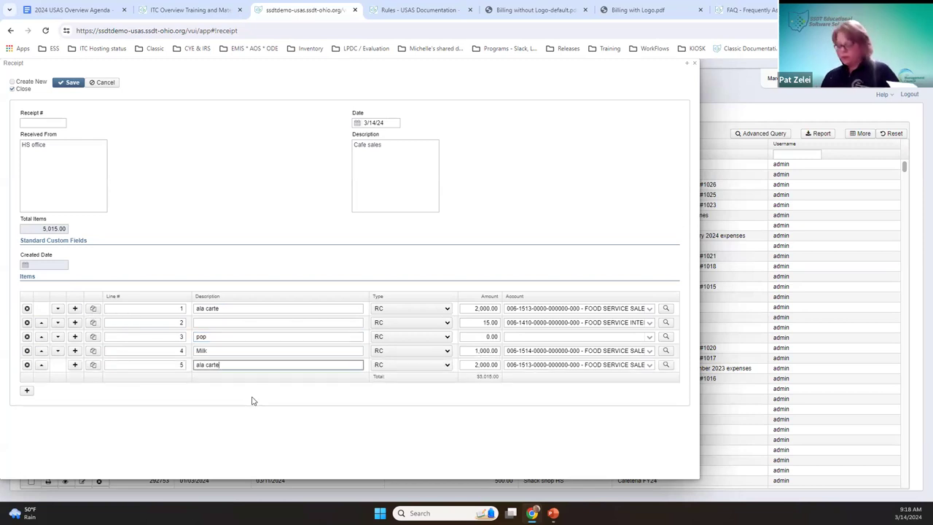
- Change the description of line 5 to "ala carte-jr hi" and line 1 to "ala carte-hs"
type("-jr hi")
left_click(286, 308)
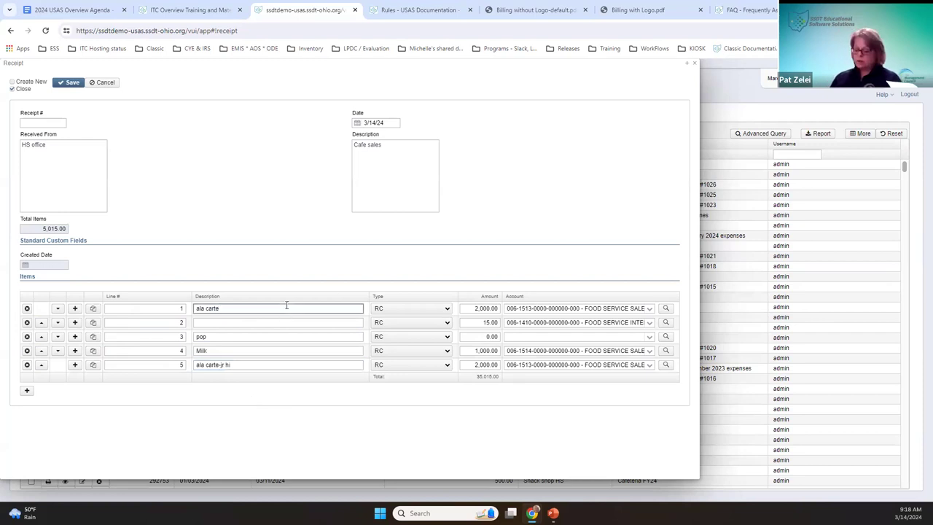
type("-hs")
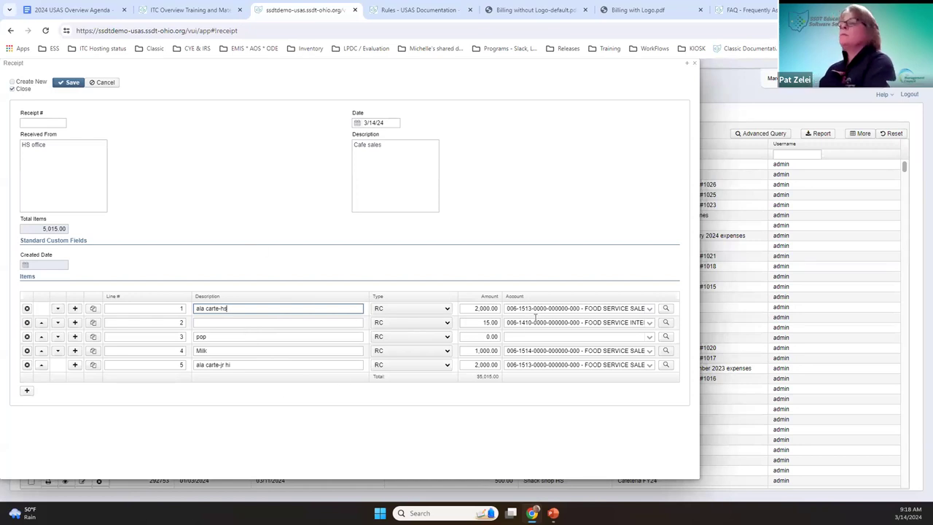
left_click(476, 337)
type("1")
left_click(68, 82)
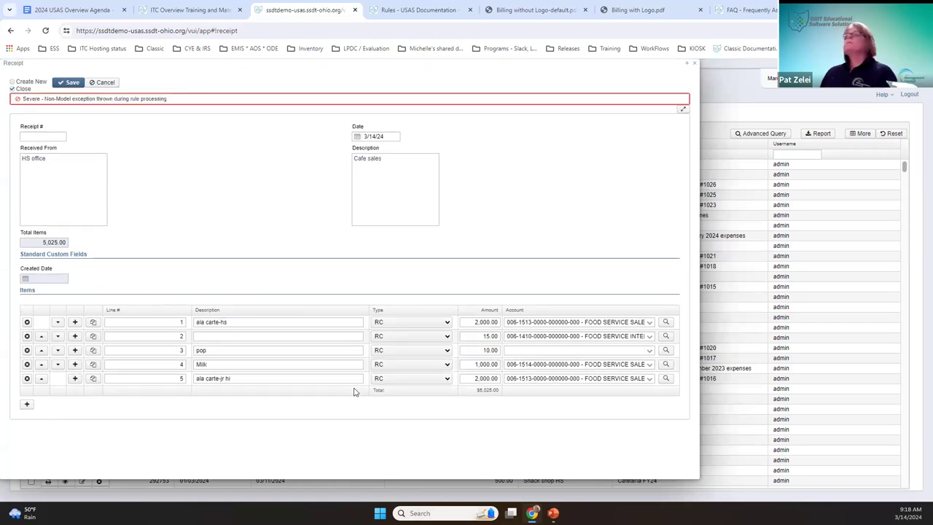
left_click(543, 350)
type("006")
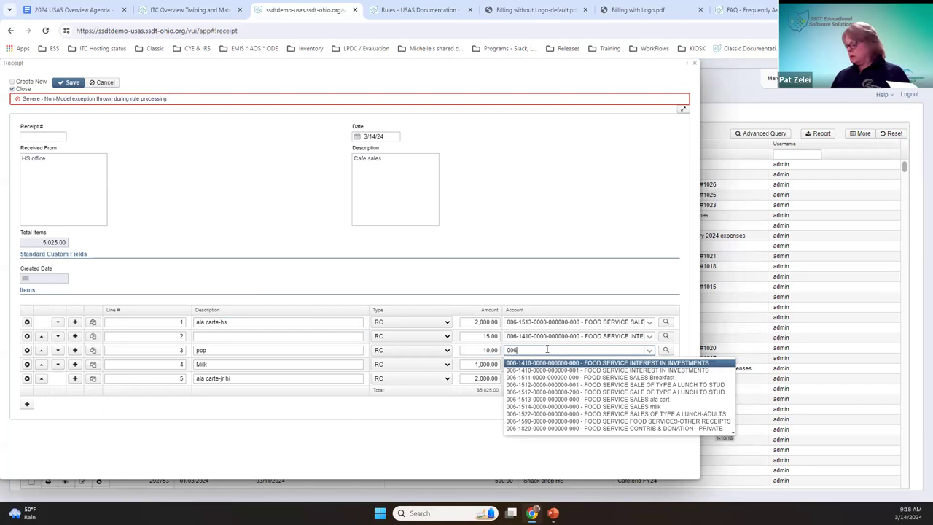
key("Return")
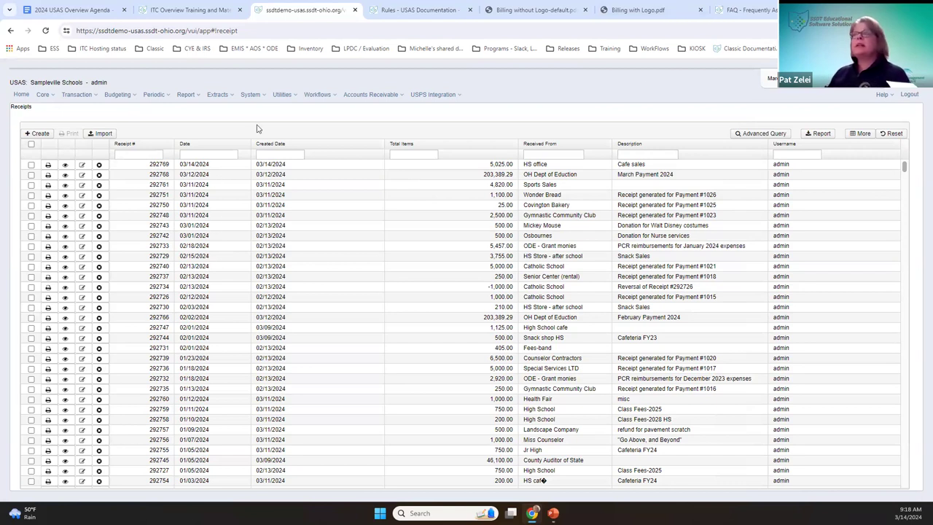
left_click(261, 99)
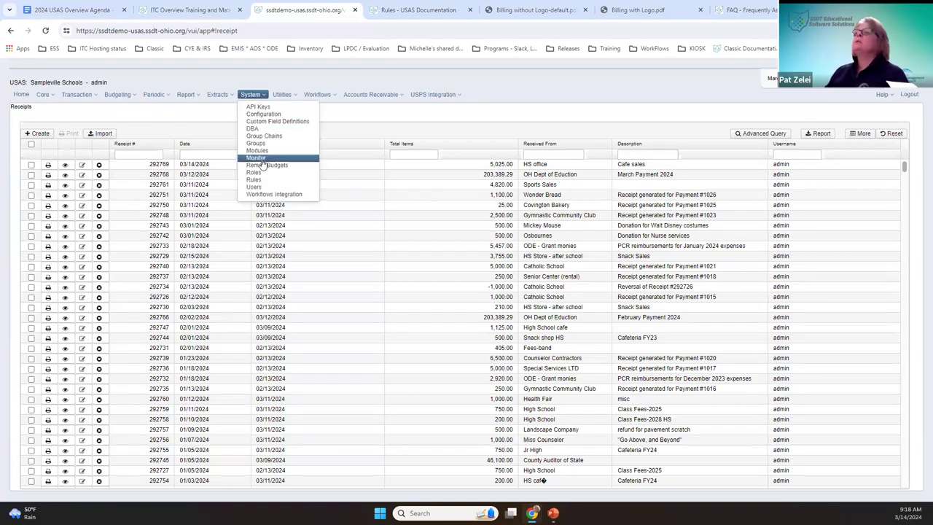
left_click(256, 179)
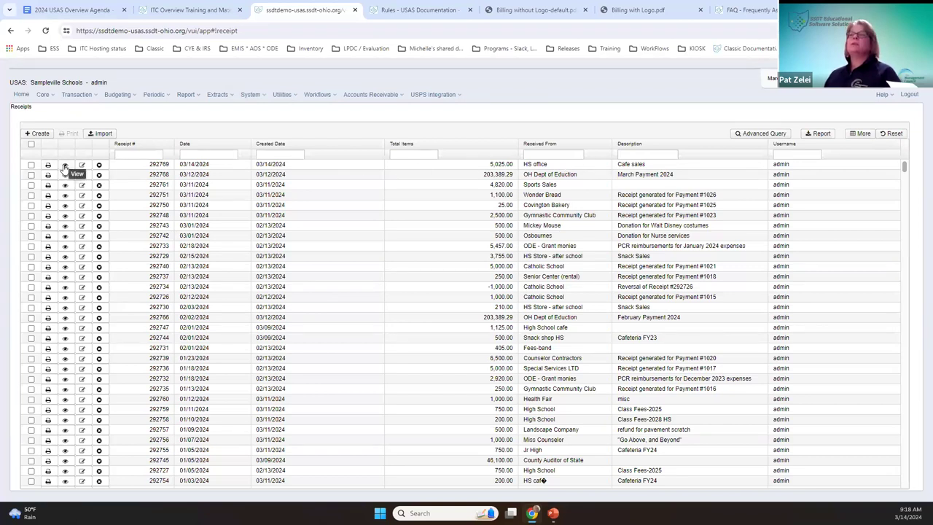
left_click(31, 165)
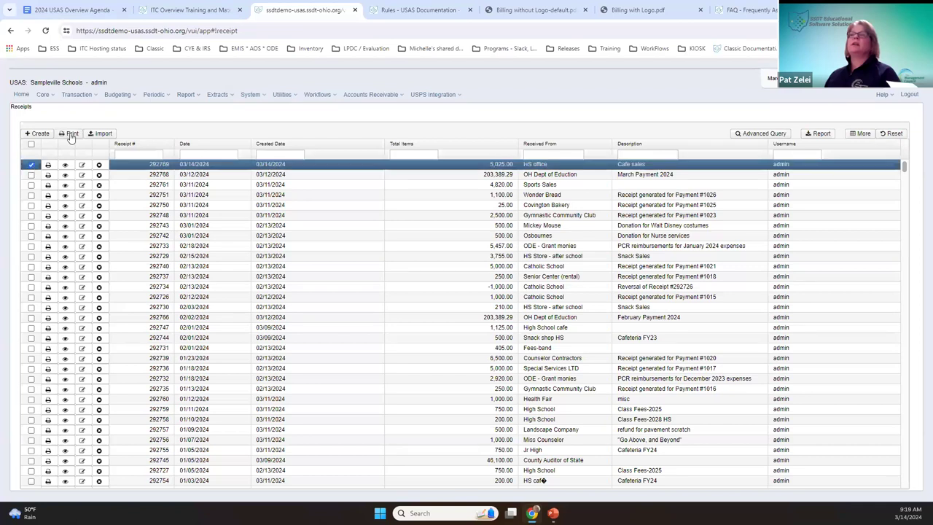
left_click(32, 165)
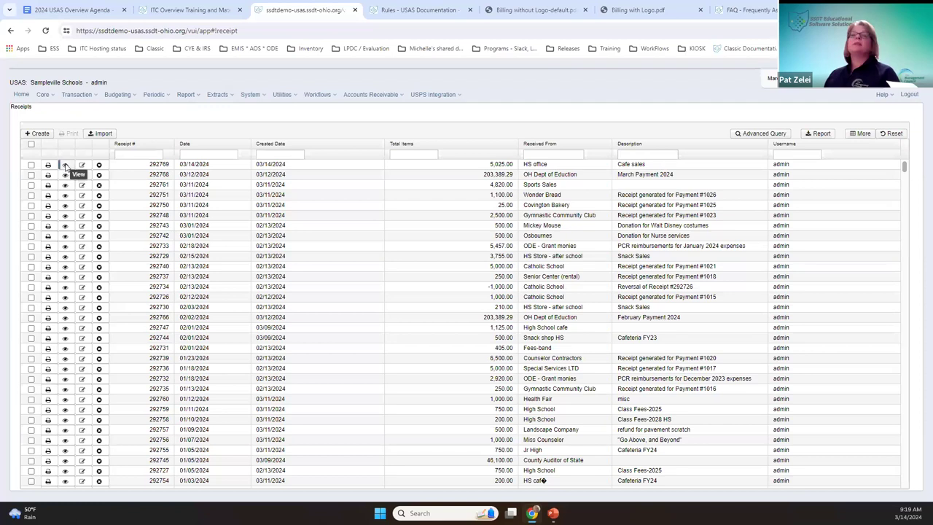
- Open the new HS office Cafe sales receipt for editing, turn off Close, and save it unchanged
left_click(64, 164)
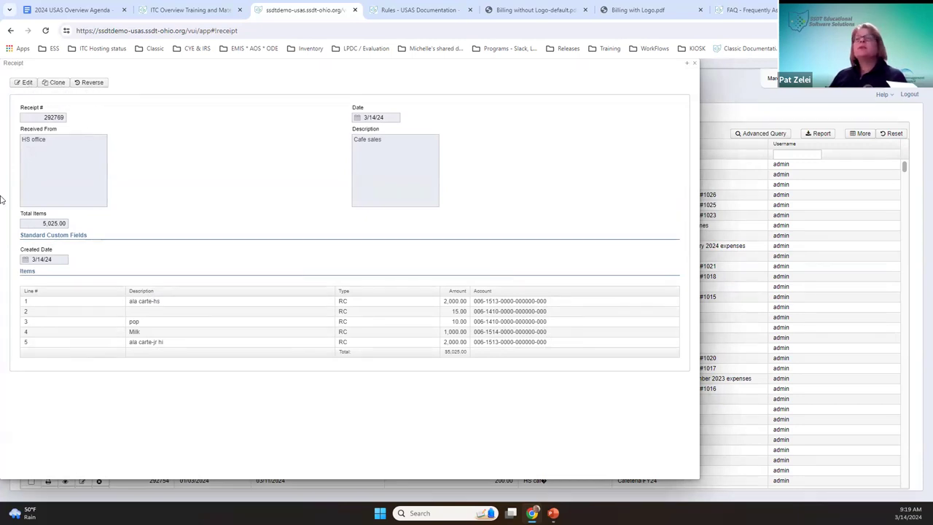
left_click(27, 83)
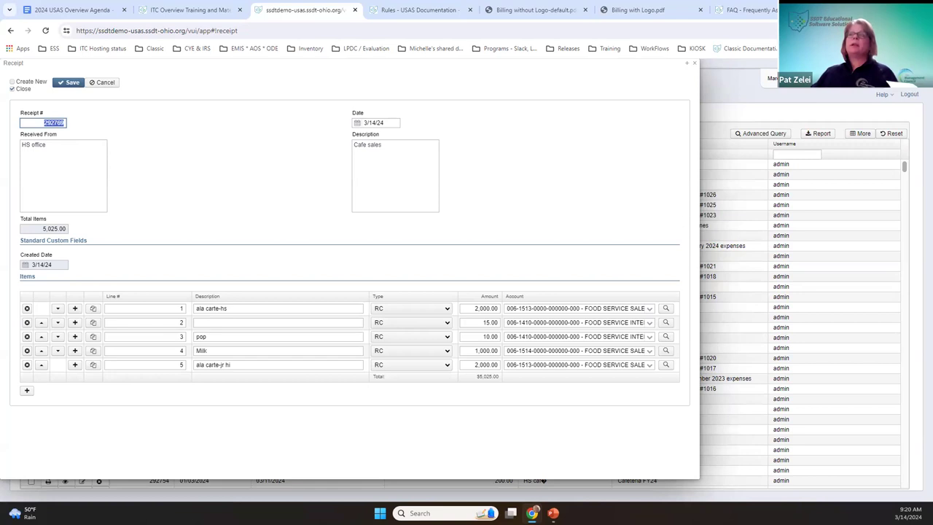
key("Tab")
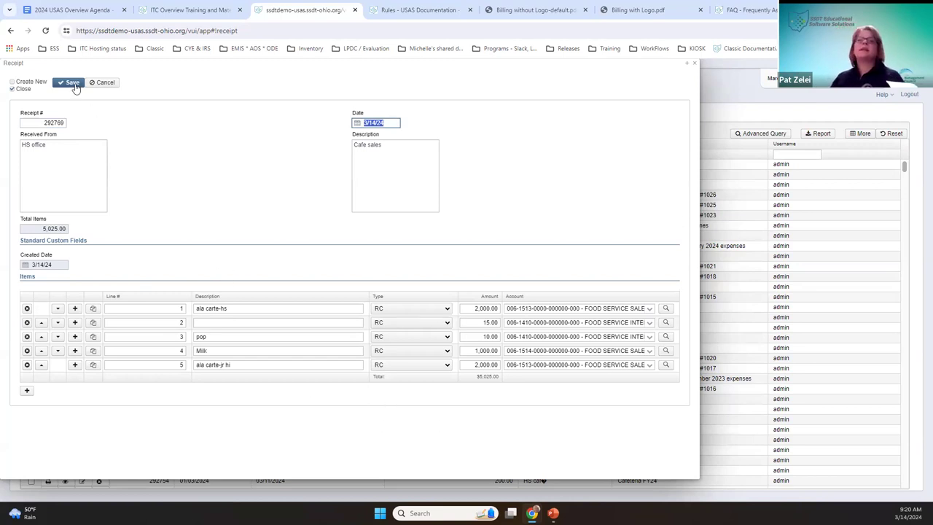
left_click(24, 89)
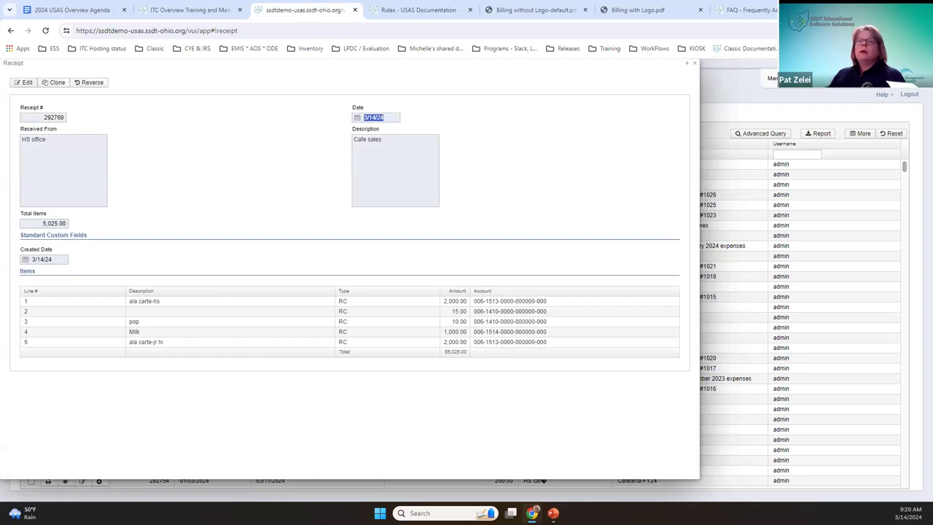
- Save a clone of the receipt with the undescribed 15.00 item deleted and the pop amount set to 100.00
left_click(55, 83)
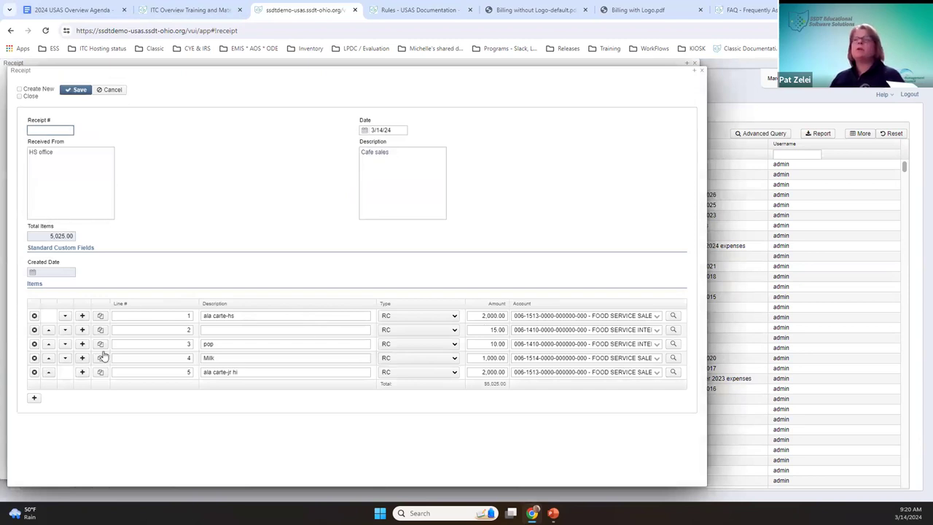
left_click(34, 330)
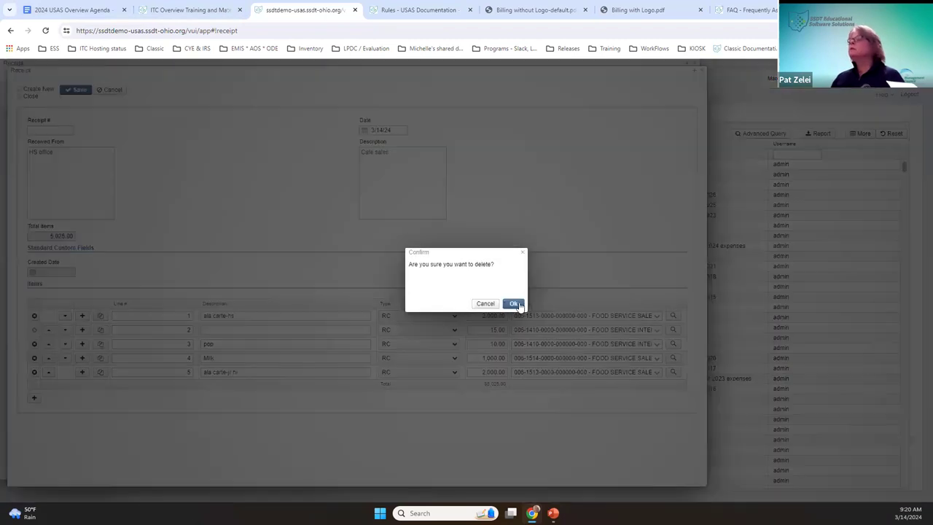
left_click(515, 304)
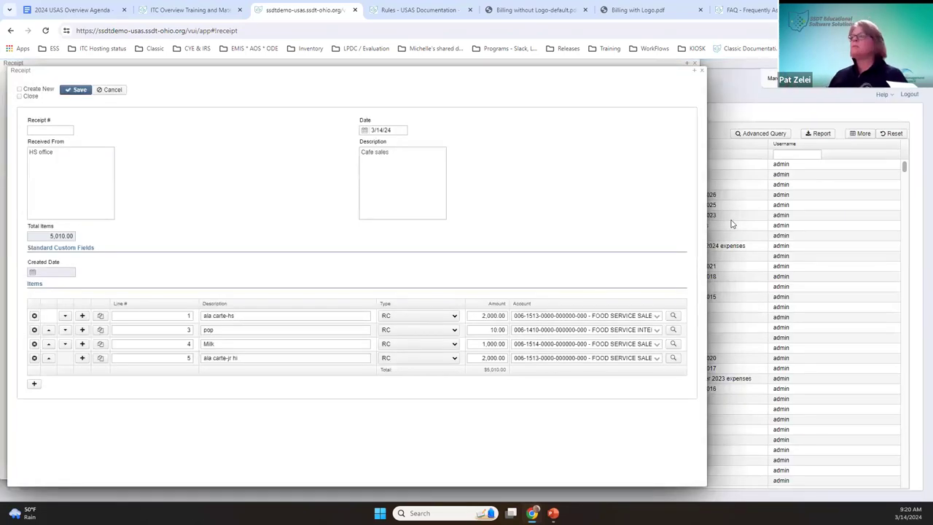
left_click(493, 330)
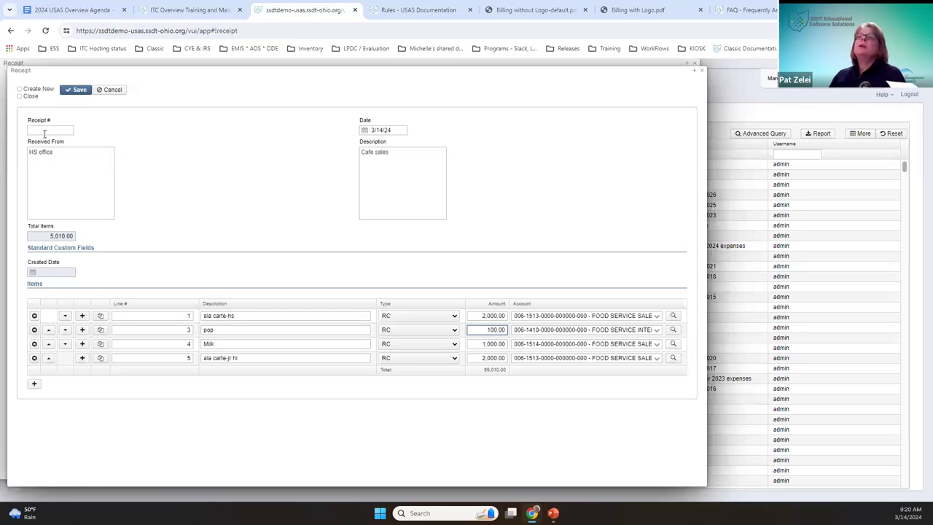
left_click(71, 92)
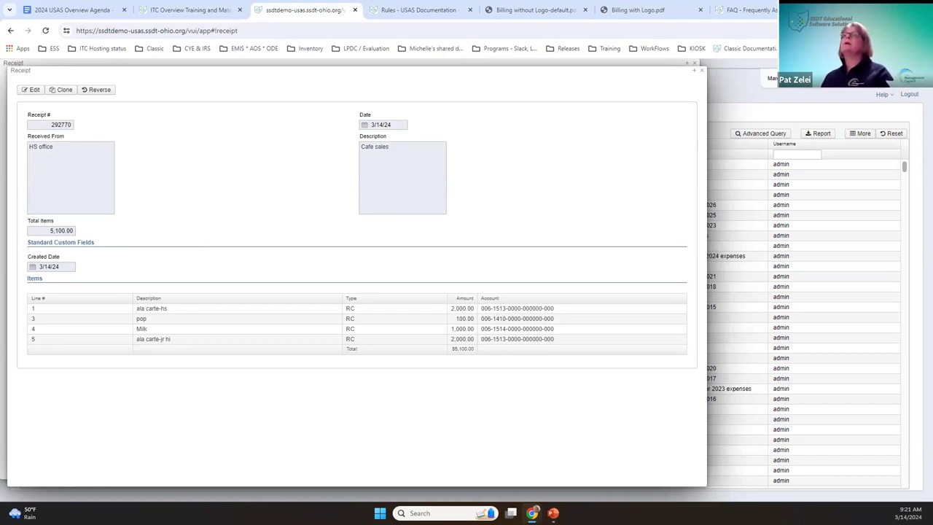
- Generate a reverse receipt dated 3/14/24 for the cloned receipt and move its window clear of the original
left_click(99, 91)
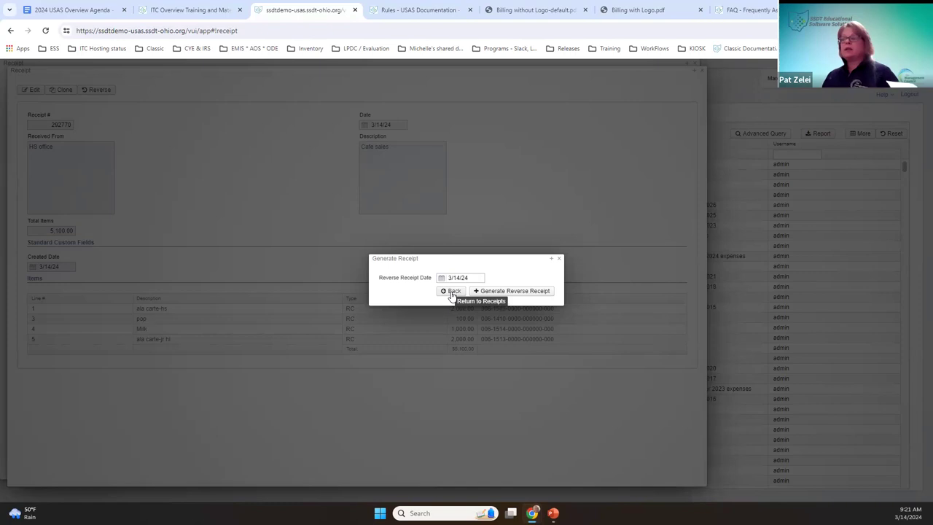
left_click(530, 292)
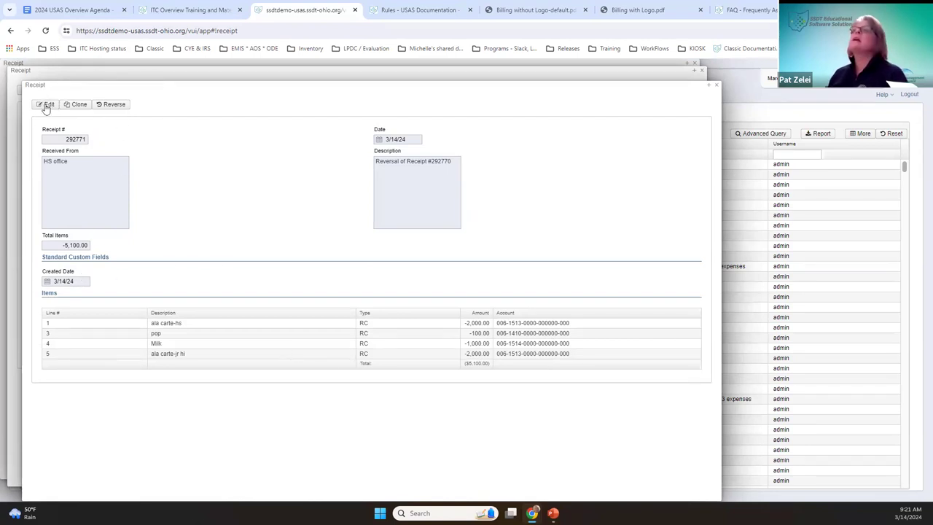
left_click_drag(135, 88, 186, 86)
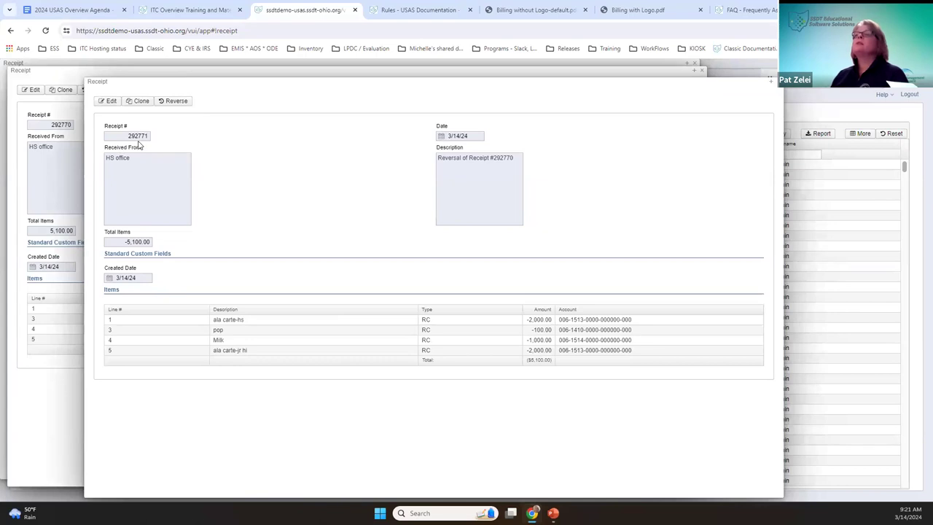
- Edit the reversal receipt to delete the ala carte-jr hi item, and save it with Create New enabled
left_click(111, 102)
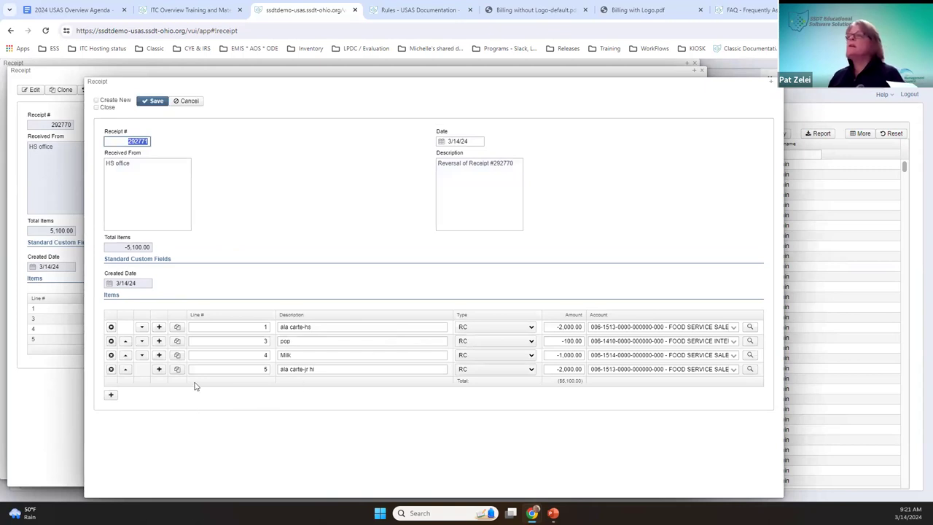
left_click(110, 369)
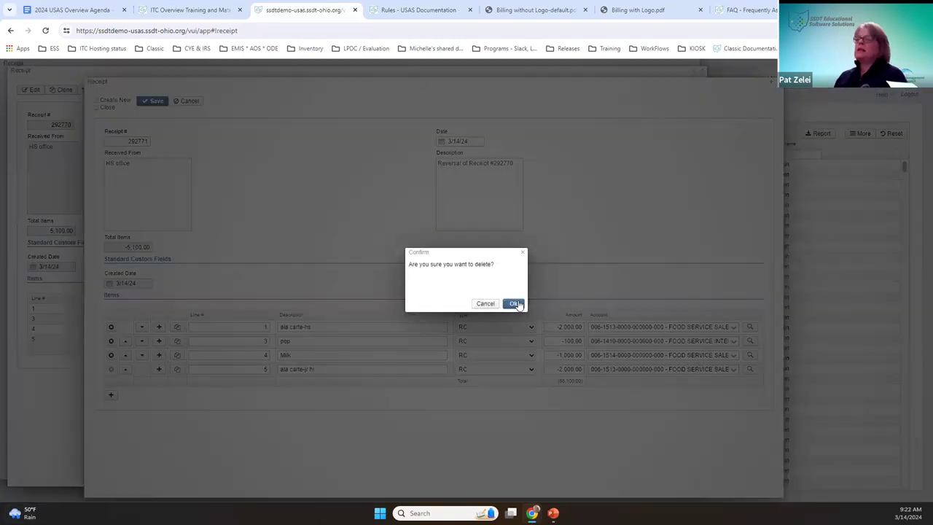
left_click(516, 304)
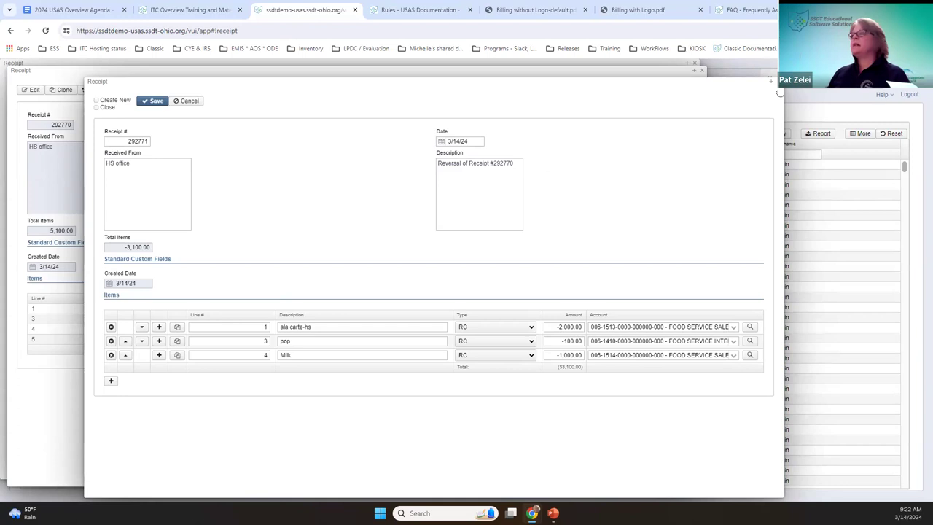
left_click(107, 100)
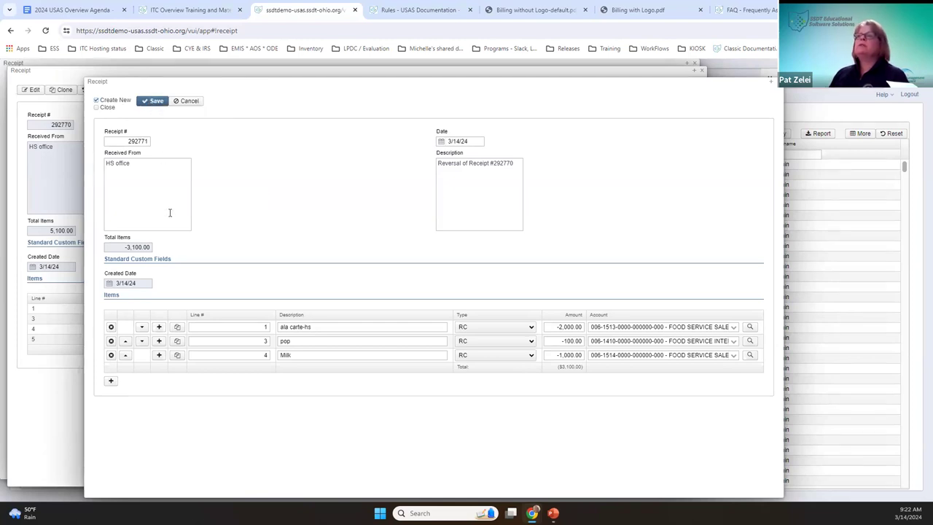
key("ctrl+shift+s")
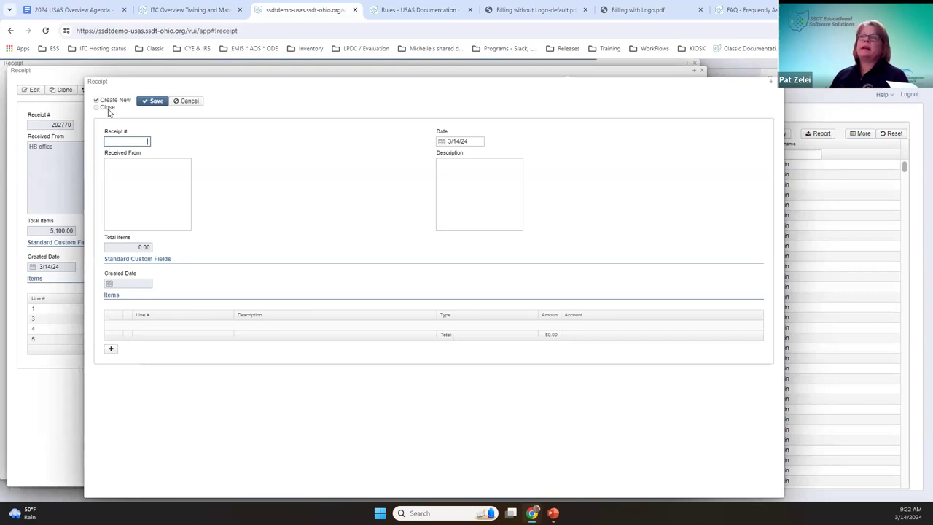
- Switch the blank receipt's save option from Create New to Close, and close all open receipt windows
left_click(107, 102)
left_click(105, 109)
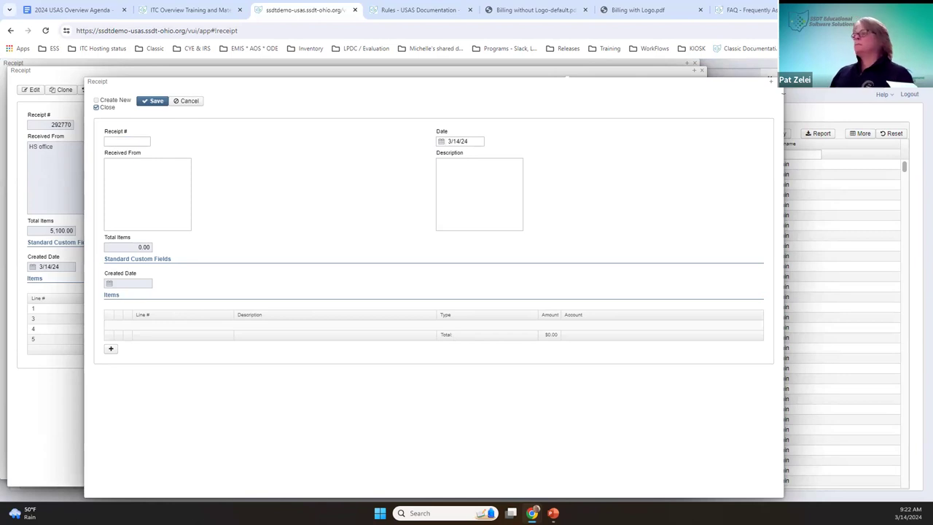
left_click(770, 81)
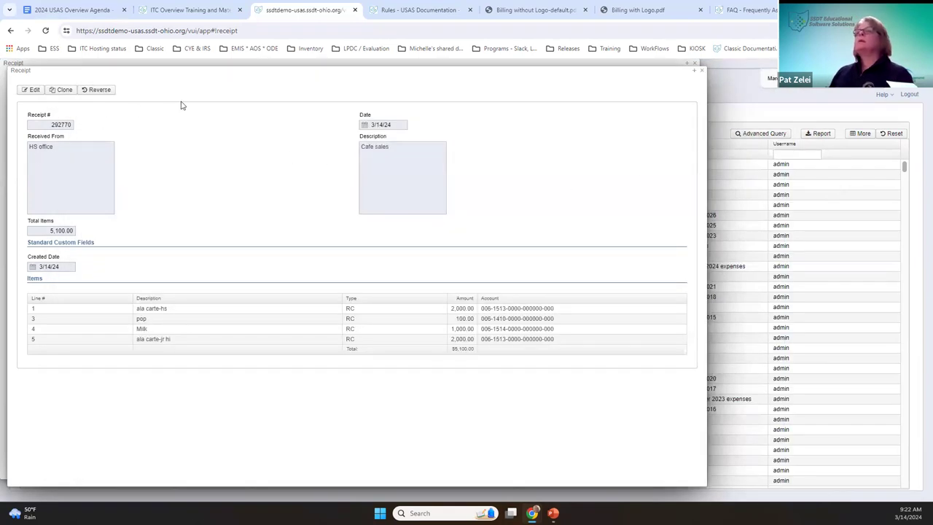
left_click(701, 70)
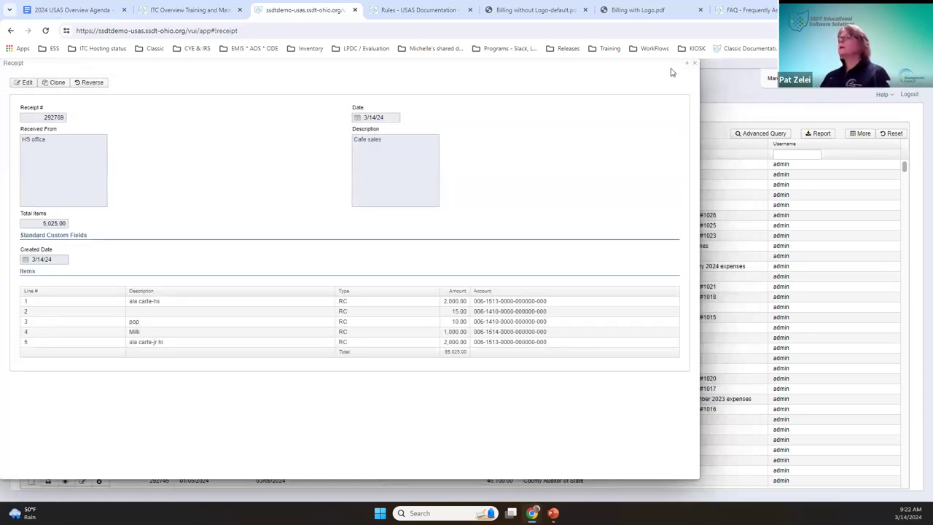
key("Escape")
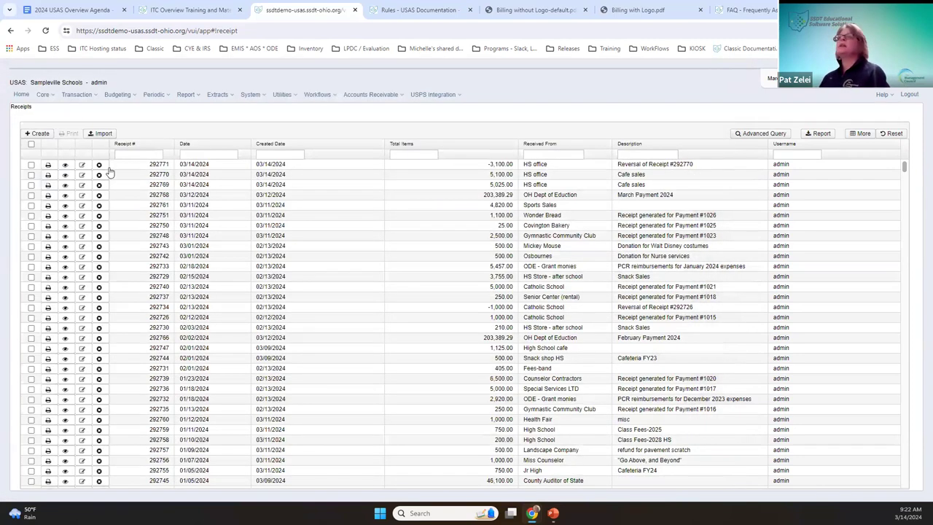
- View the details of the HS office reversal receipt from the receipts list, and close it
left_click(65, 166)
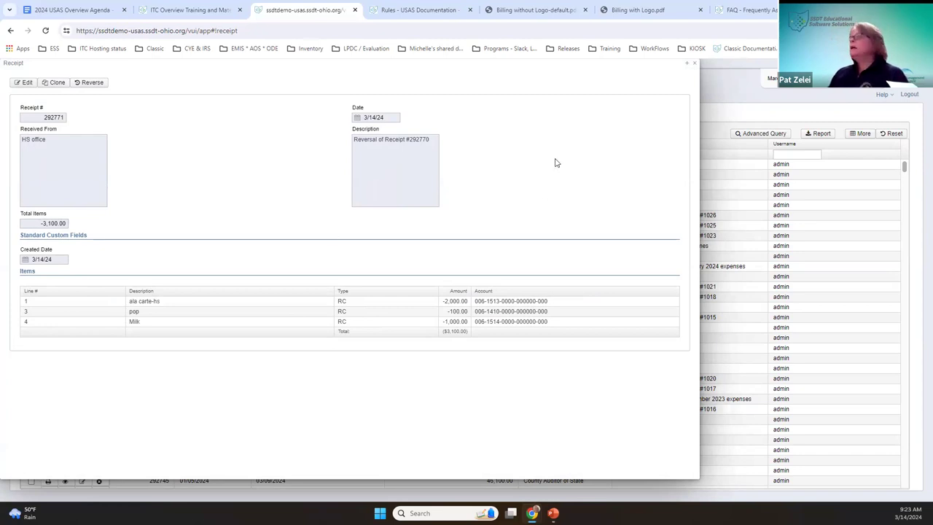
left_click(695, 64)
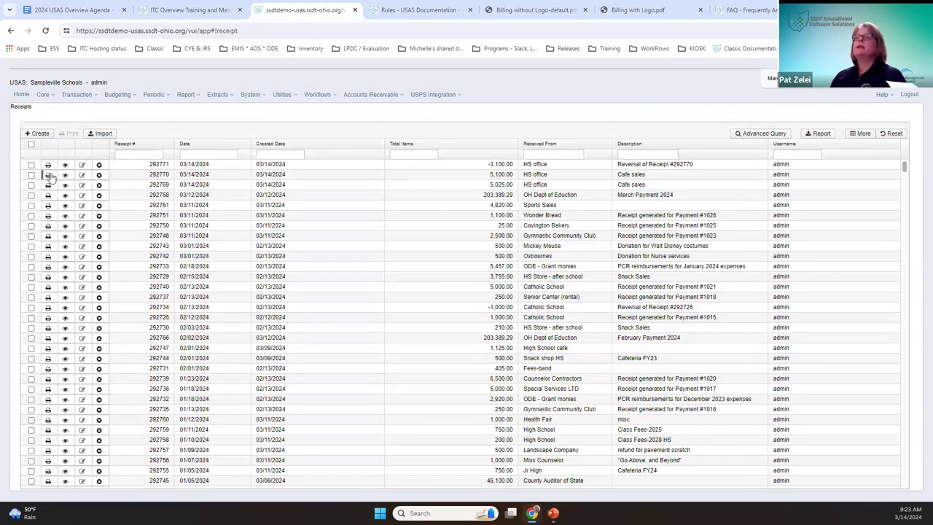
- Print the HS office cafe sales receipt for 5,100.00 as a Pdf using the Receipt with Logo form, and open the file
left_click(47, 175)
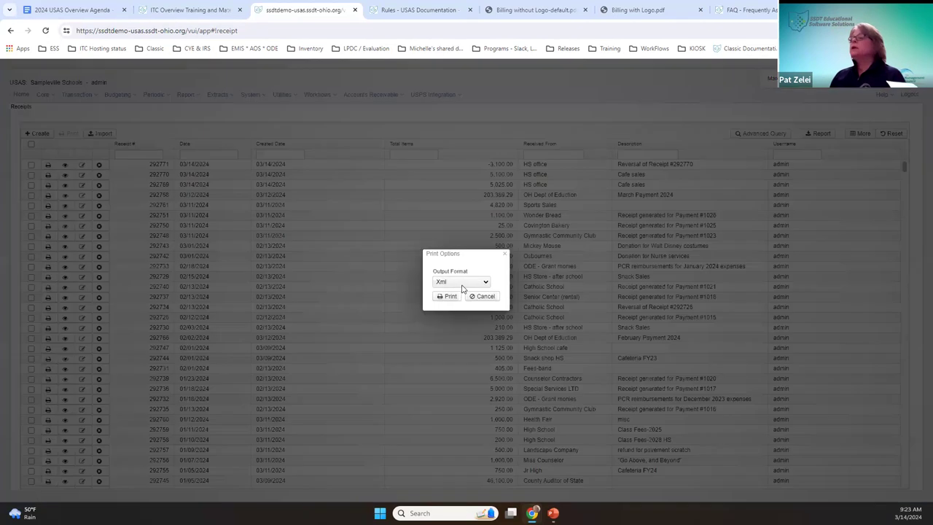
left_click(461, 283)
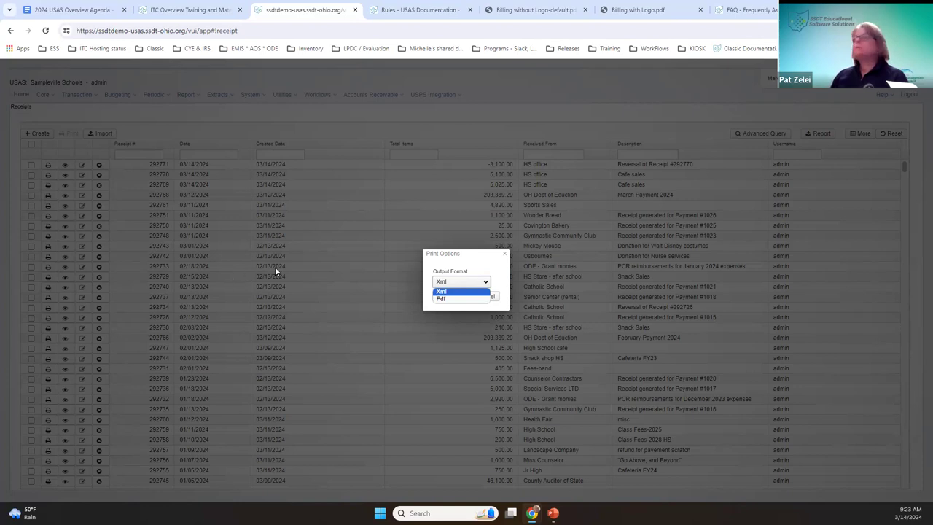
left_click(452, 299)
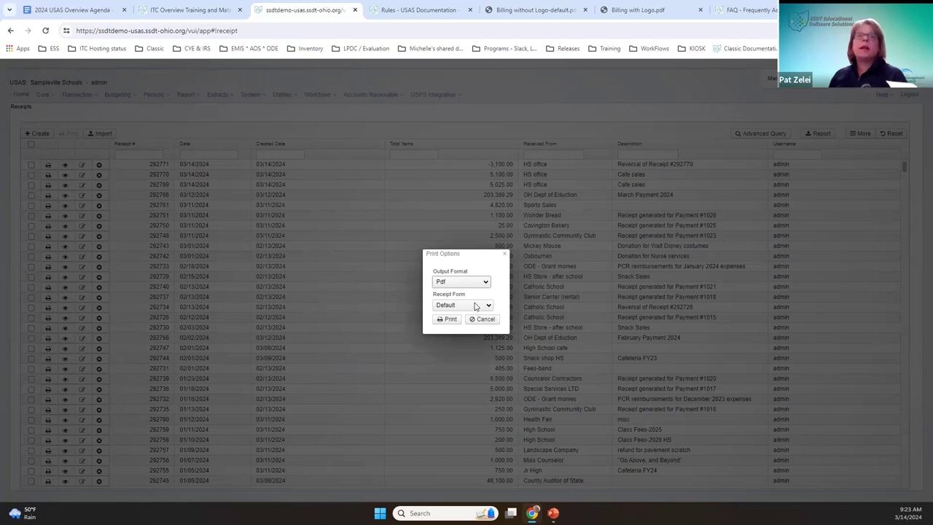
left_click(475, 305)
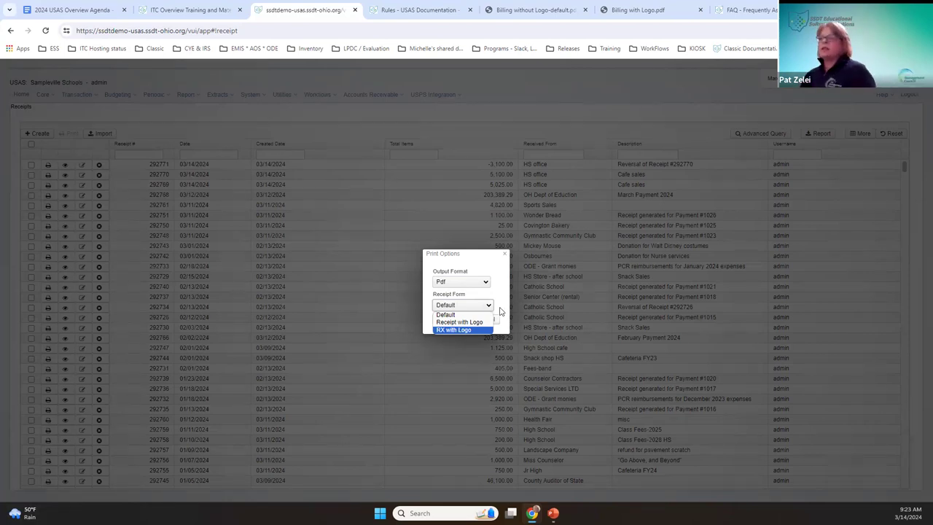
left_click(452, 330)
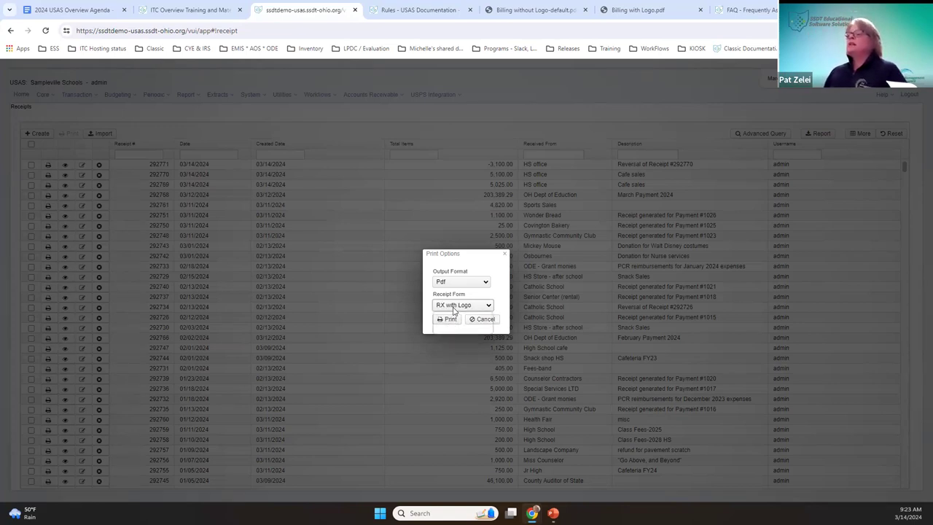
left_click(453, 309)
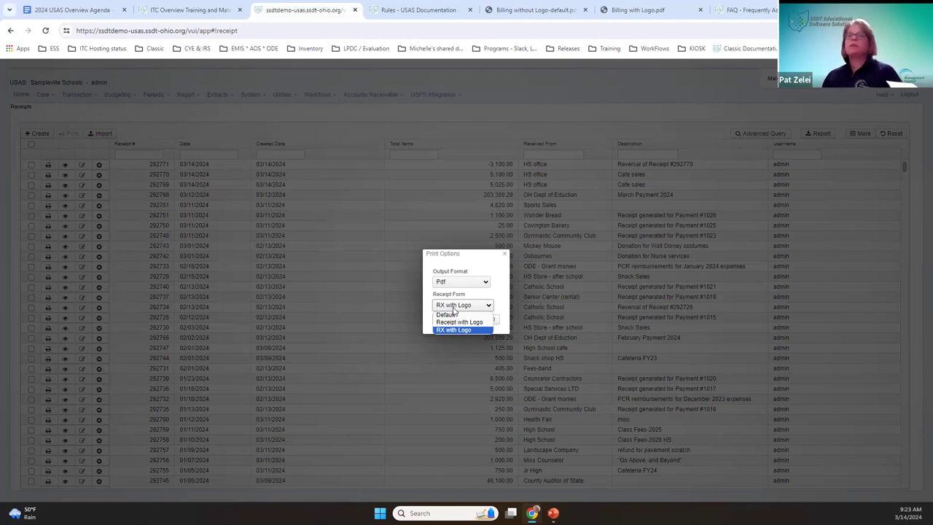
left_click(486, 305)
left_click(486, 305)
left_click(458, 319)
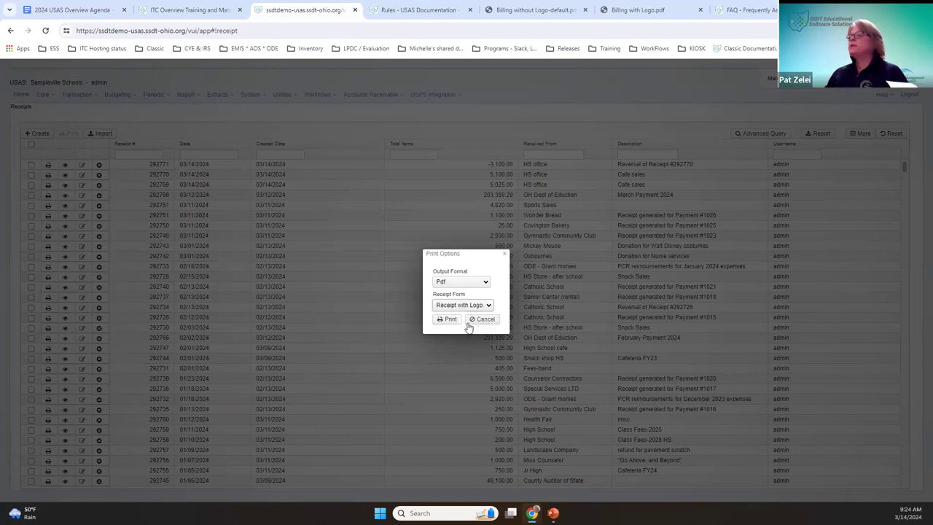
left_click(459, 322)
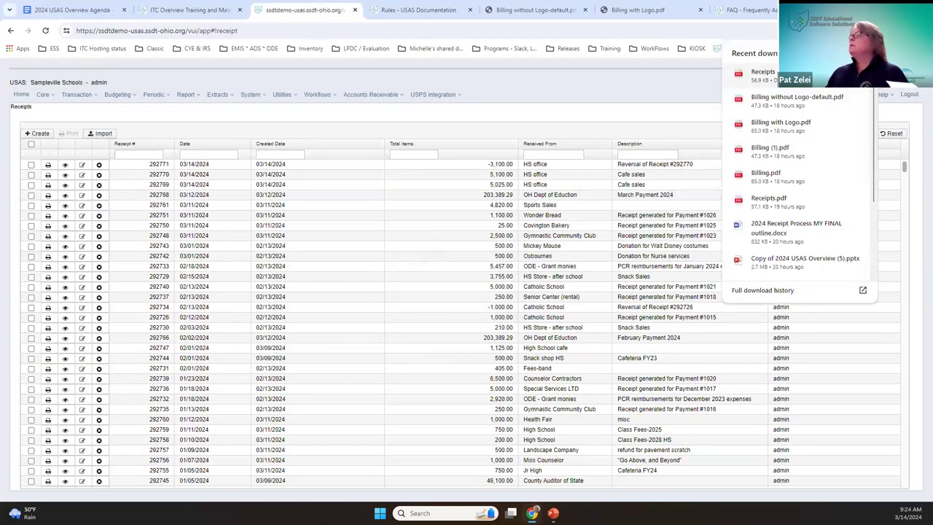
left_click(762, 75)
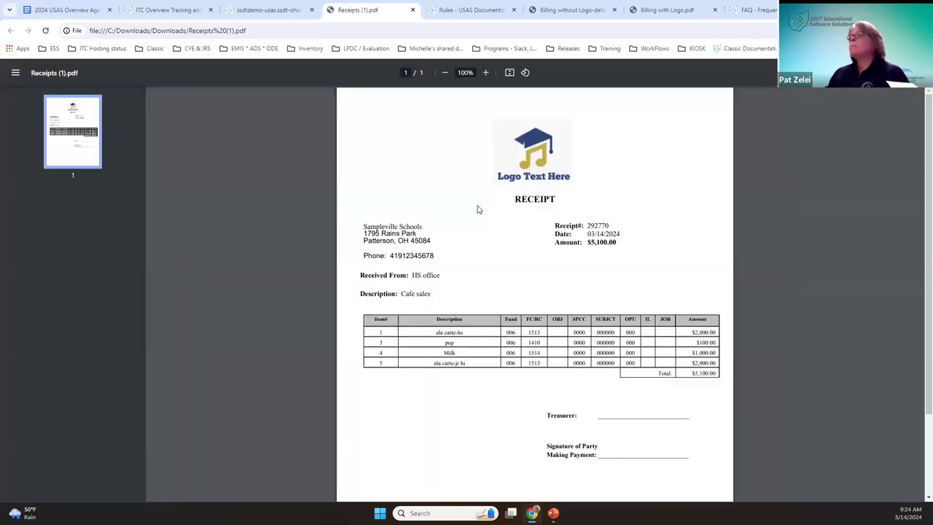
- Print the same 5,100.00 cafe sales receipt as a Pdf using the Default receipt form, and open the file
left_click(266, 12)
left_click(47, 174)
left_click(473, 284)
left_click(473, 299)
left_click(451, 321)
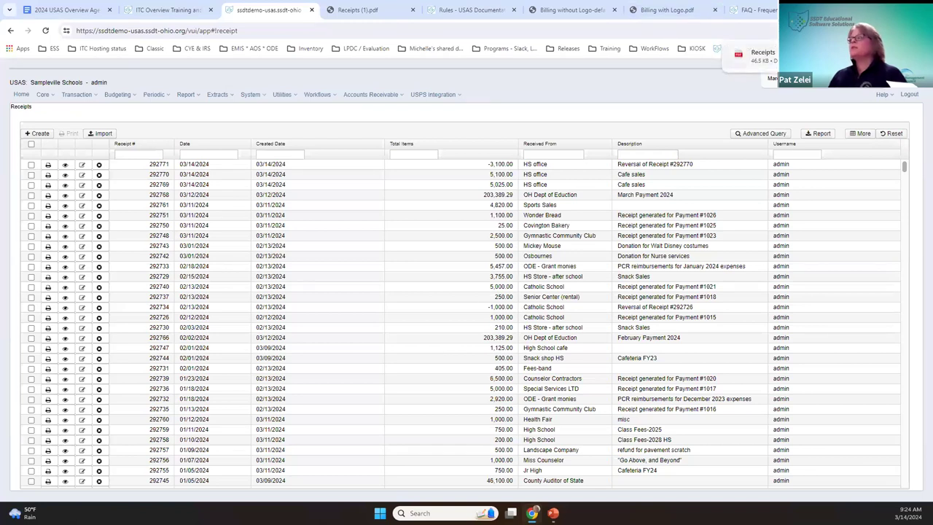
left_click(754, 57)
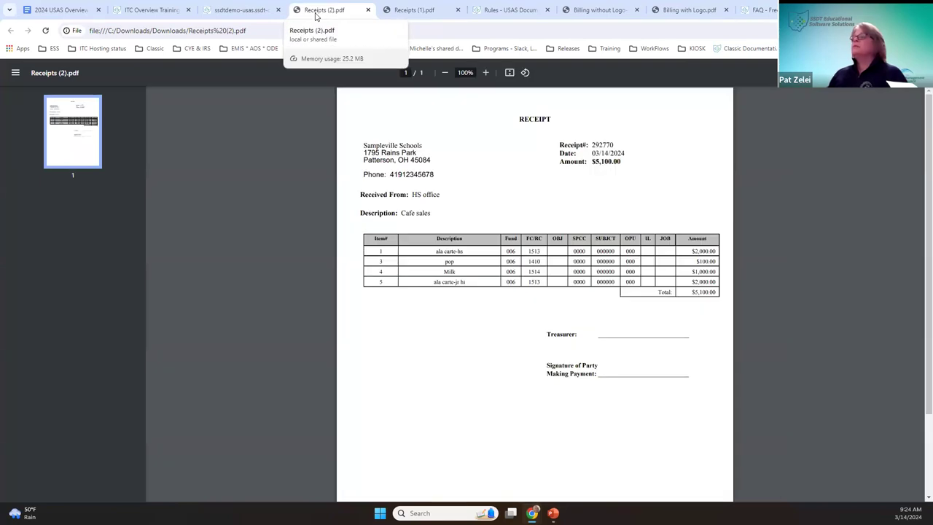
- Compare the default receipt PDF with the logo version, close both files and return to the receipts list
left_click(426, 9)
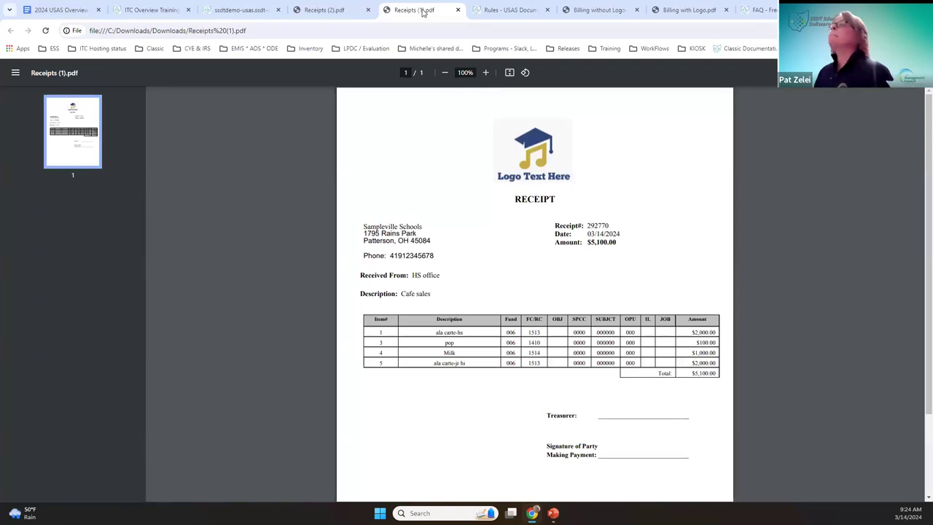
left_click(457, 10)
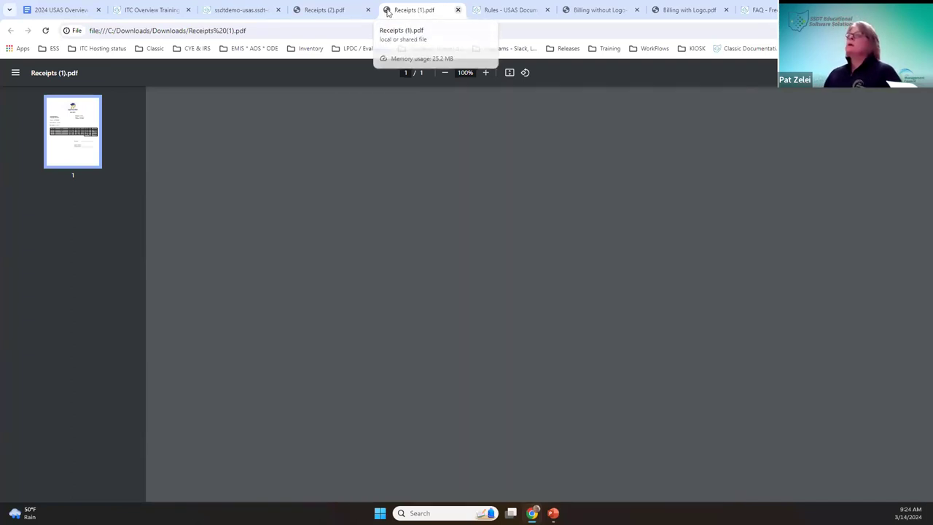
left_click(369, 10)
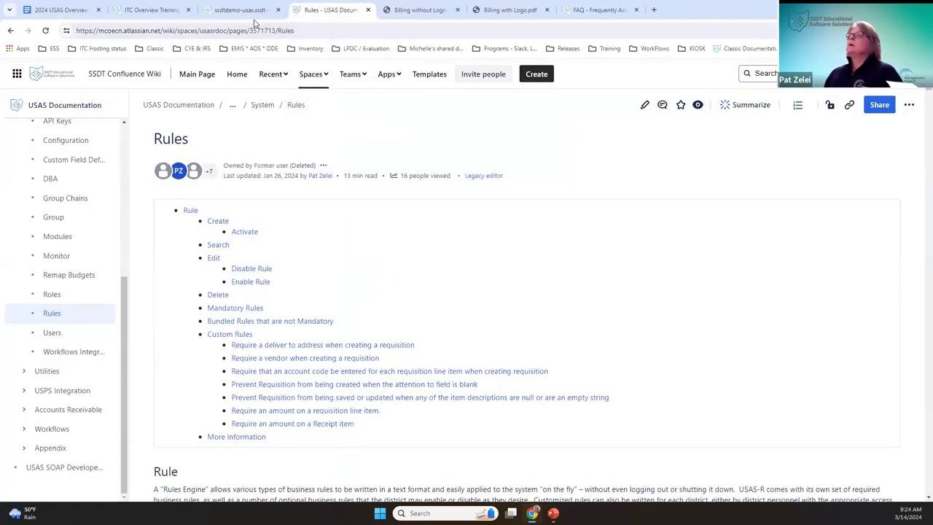
left_click(248, 12)
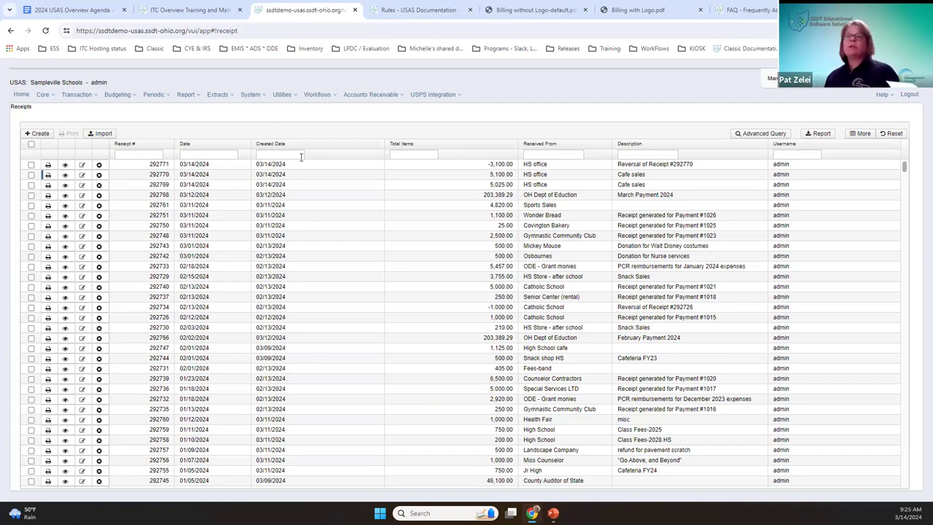
- Load the saved RX transactions advanced query and apply it to the receipts list
left_click(774, 133)
left_click(209, 235)
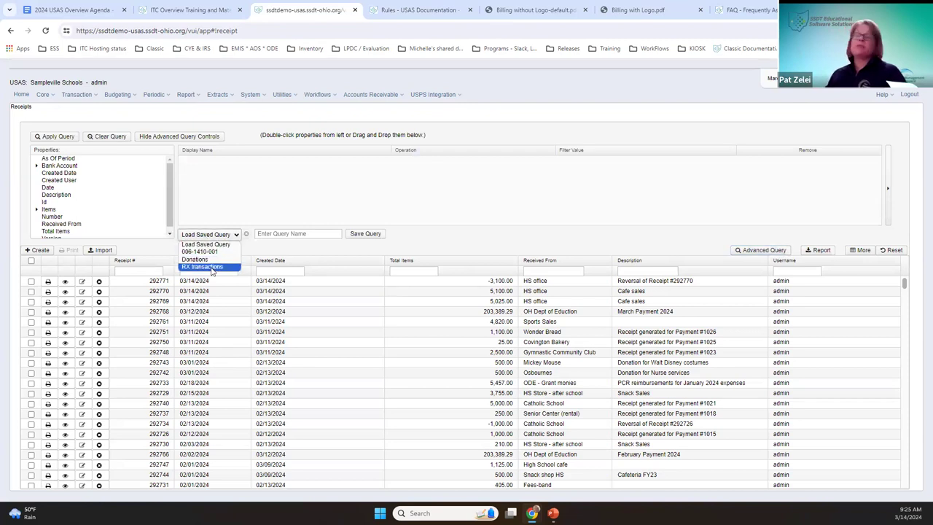
left_click(211, 266)
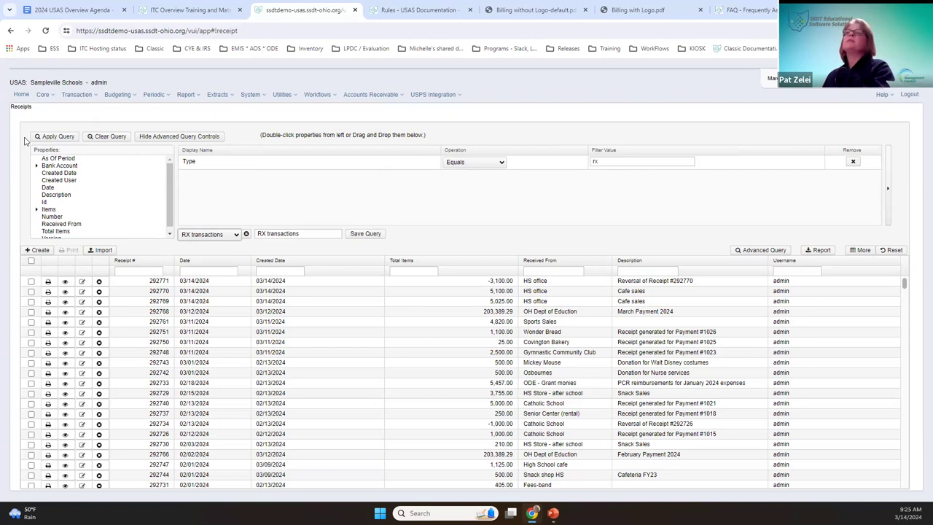
left_click(53, 137)
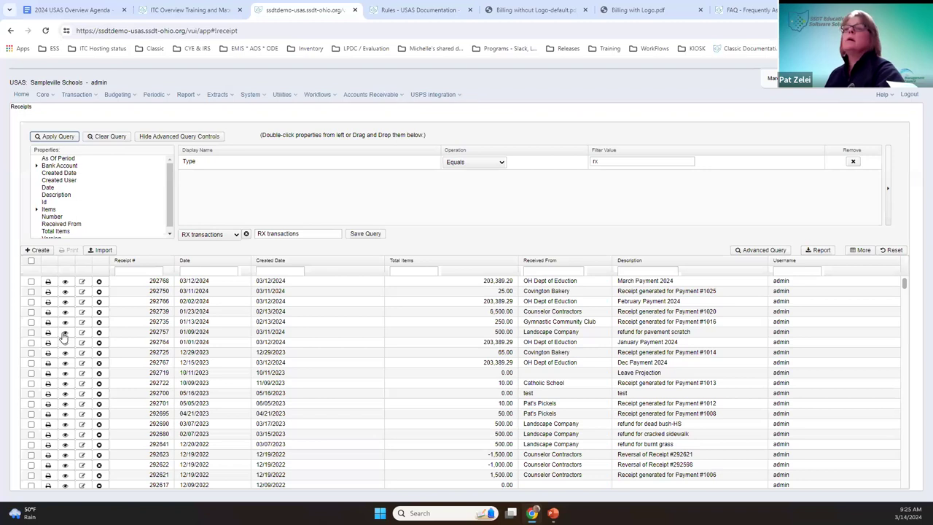
- Filter the RX transactions by receipt number =292690
left_click(32, 332)
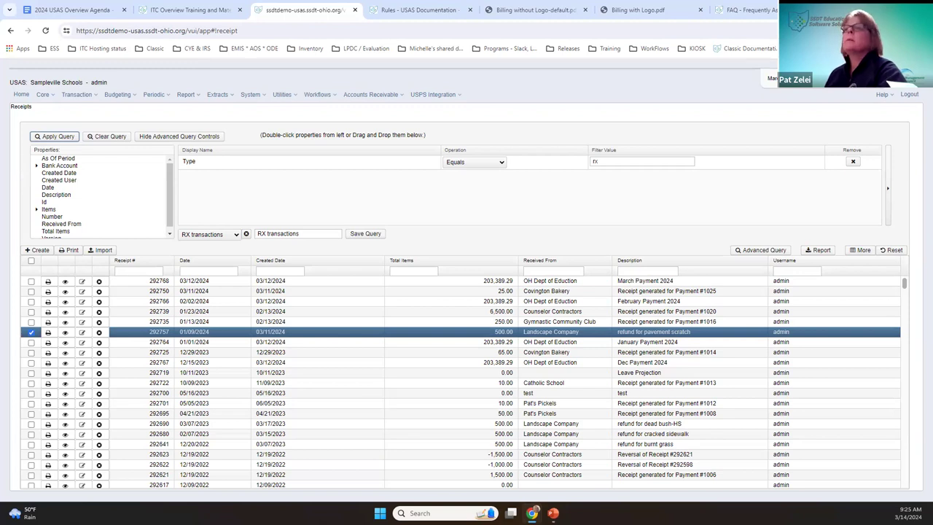
left_click(31, 332)
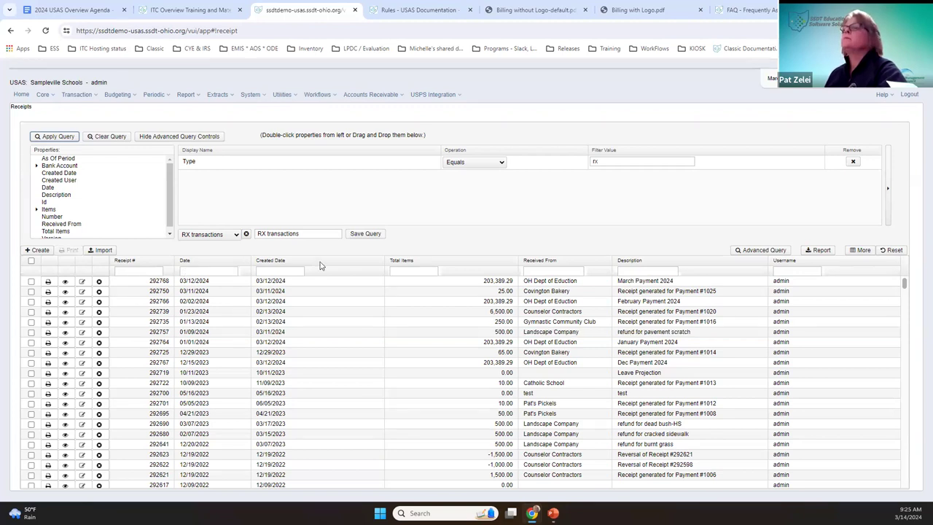
left_click(139, 272)
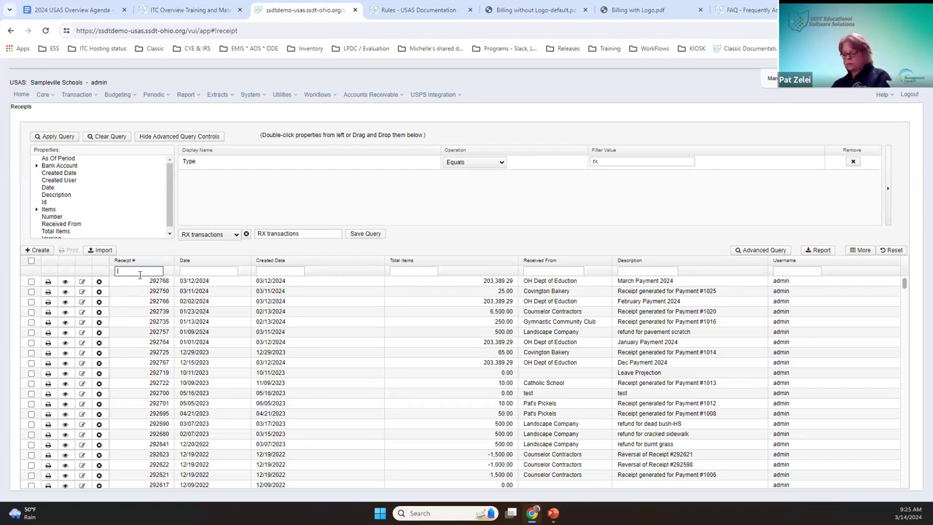
type("=292")
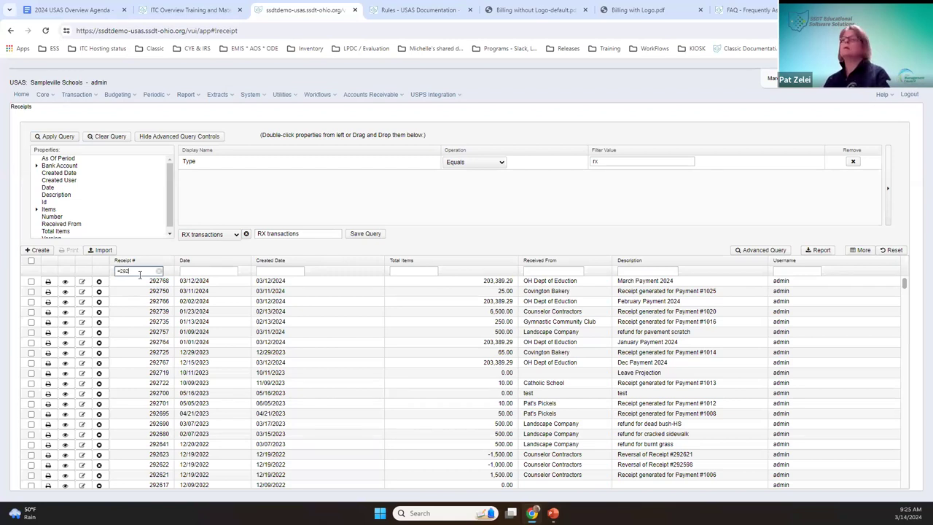
type("620")
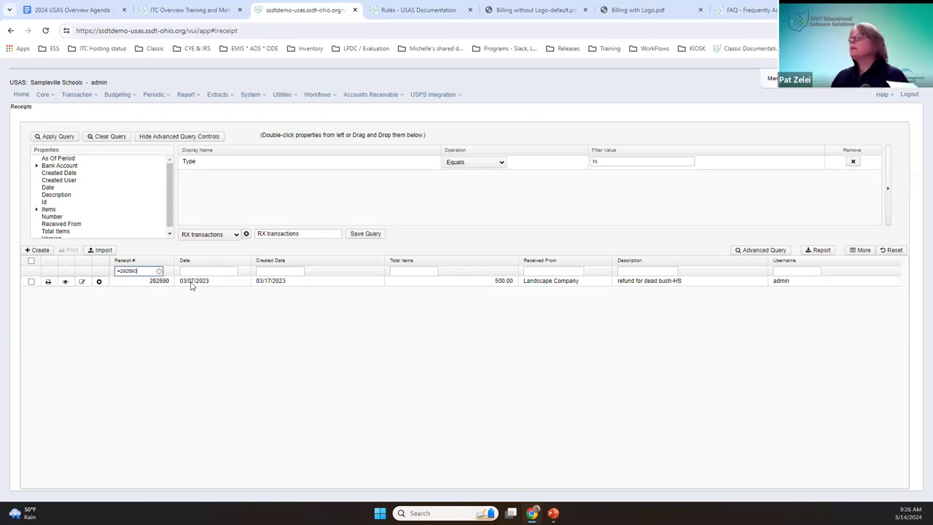
- Print the Landscape Company refund receipt as a Pdf using the RX with Logo form, and open the file
left_click(49, 282)
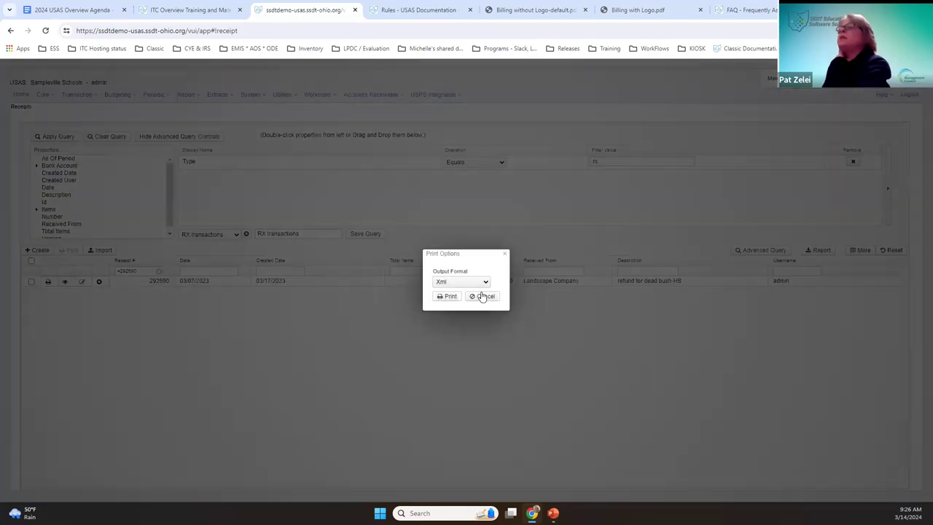
left_click(479, 283)
left_click(473, 300)
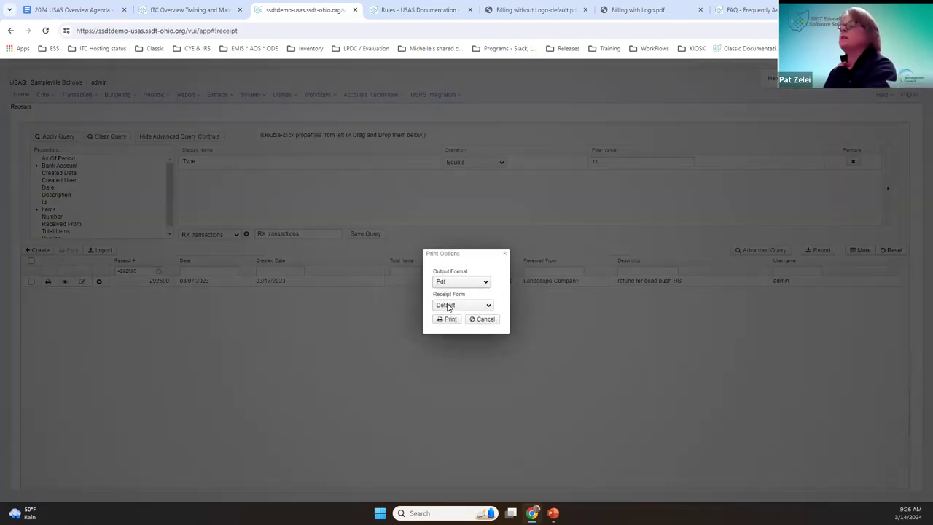
left_click(472, 310)
left_click(453, 327)
left_click(450, 321)
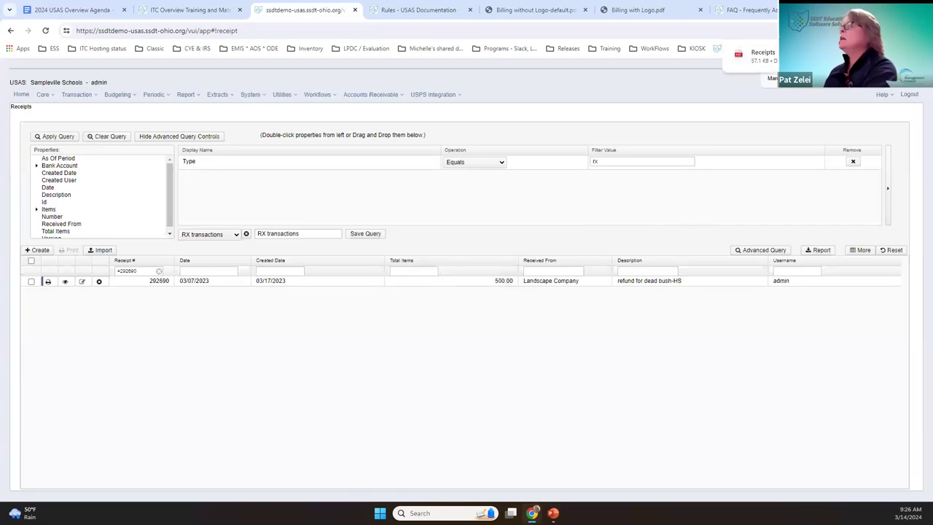
left_click(762, 69)
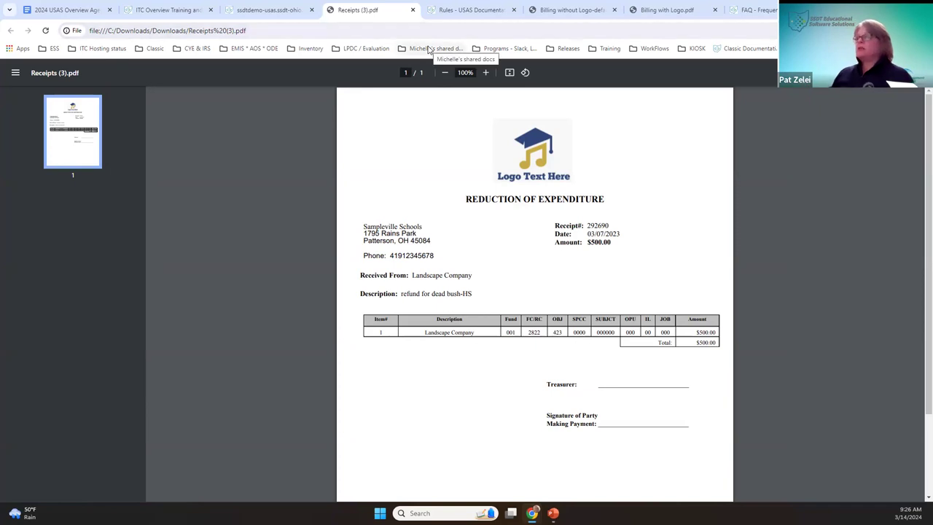
- Return to the receipts list, hide the advanced query controls and change the receipt number filter to =292768
left_click(261, 10)
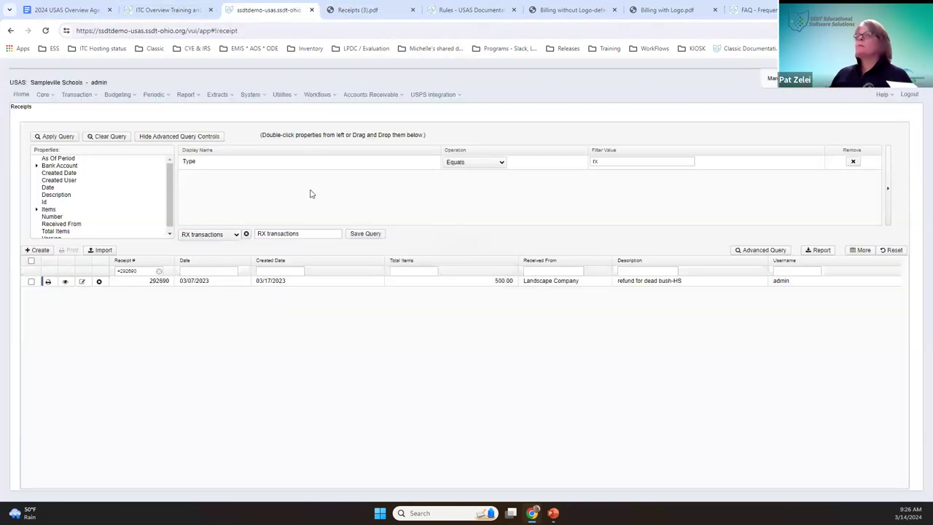
left_click(202, 137)
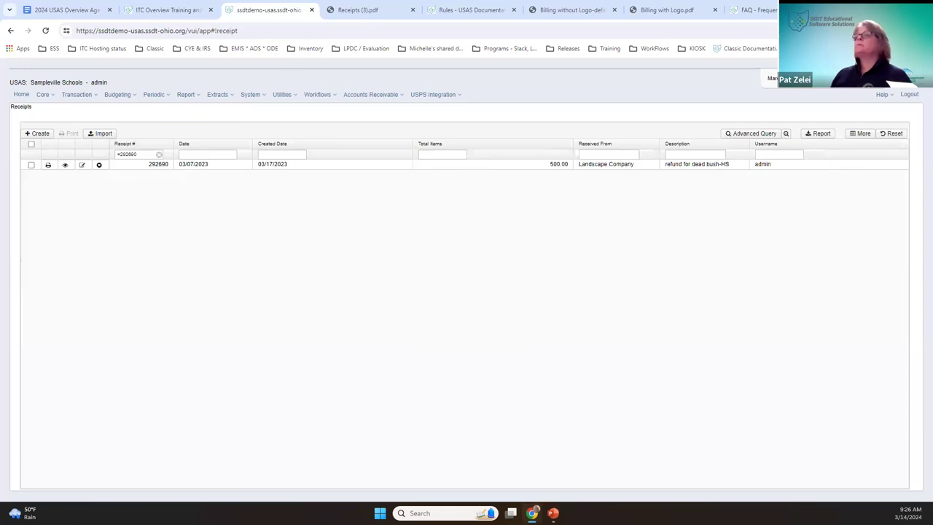
left_click(147, 154)
key("BackSpace")
key("BackSpace")
key("BackSpace")
key("BackSpace")
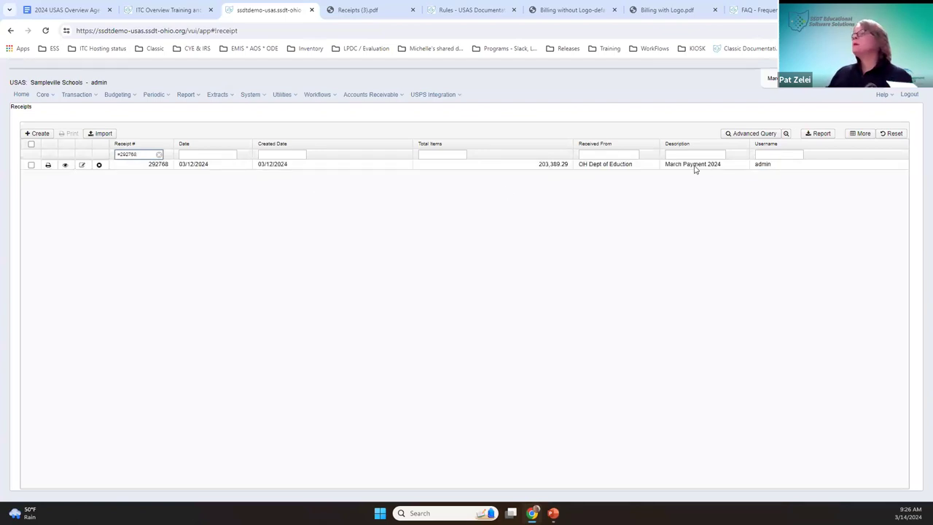
- View the item details of the March Payment 2024 receipt, and close it
left_click(65, 165)
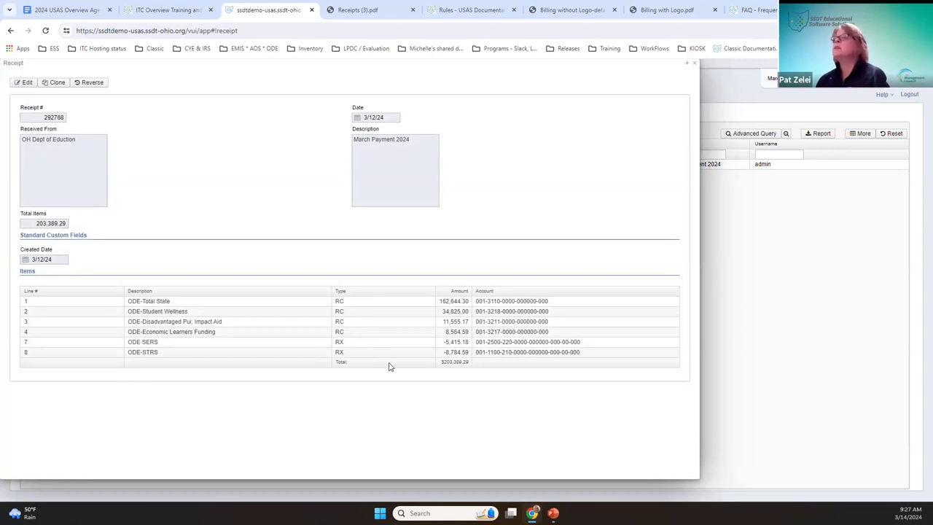
left_click(695, 64)
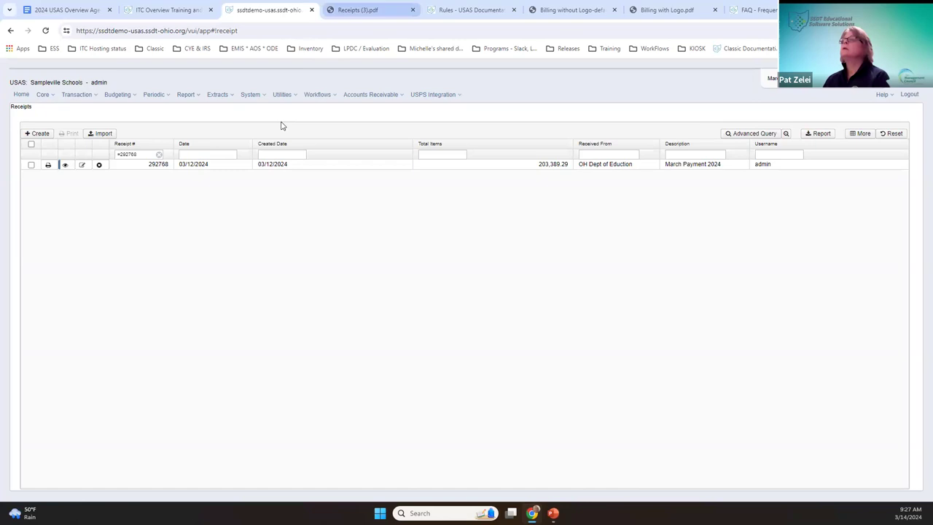
right_click(207, 80)
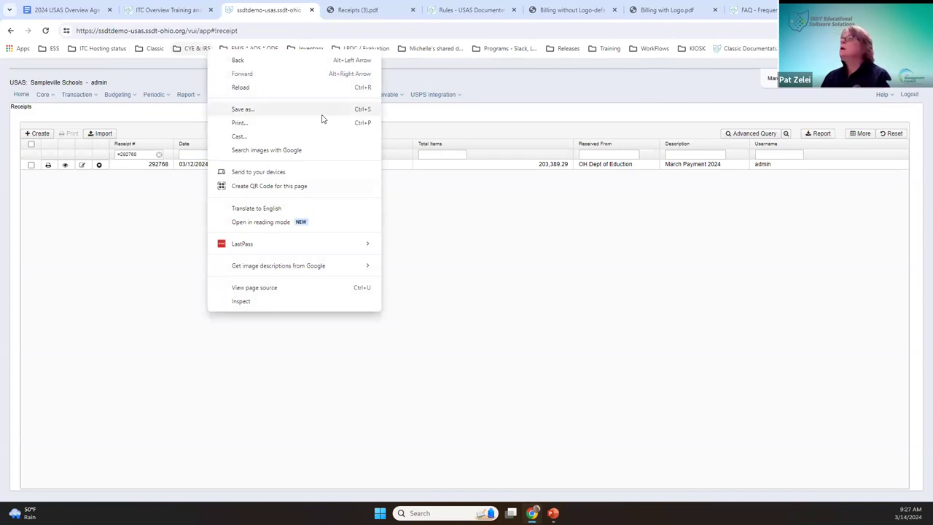
left_click(175, 204)
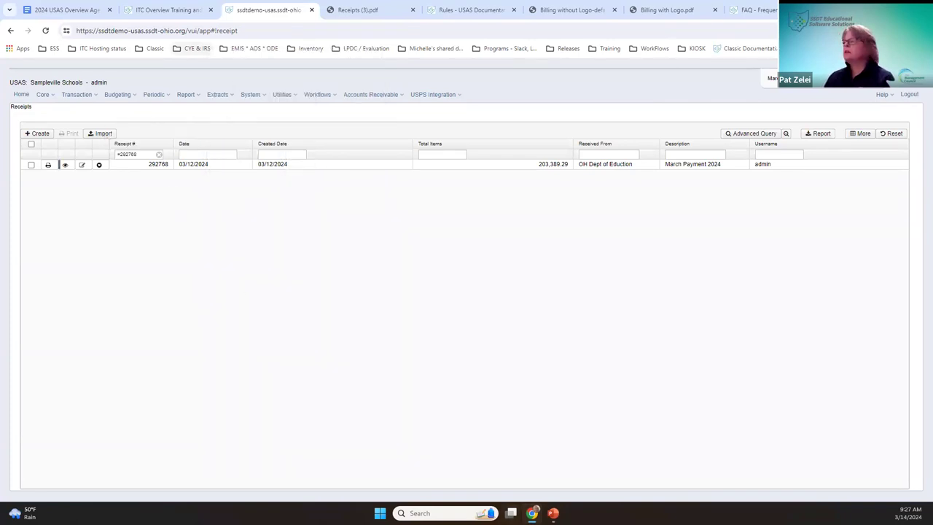
left_click(553, 513)
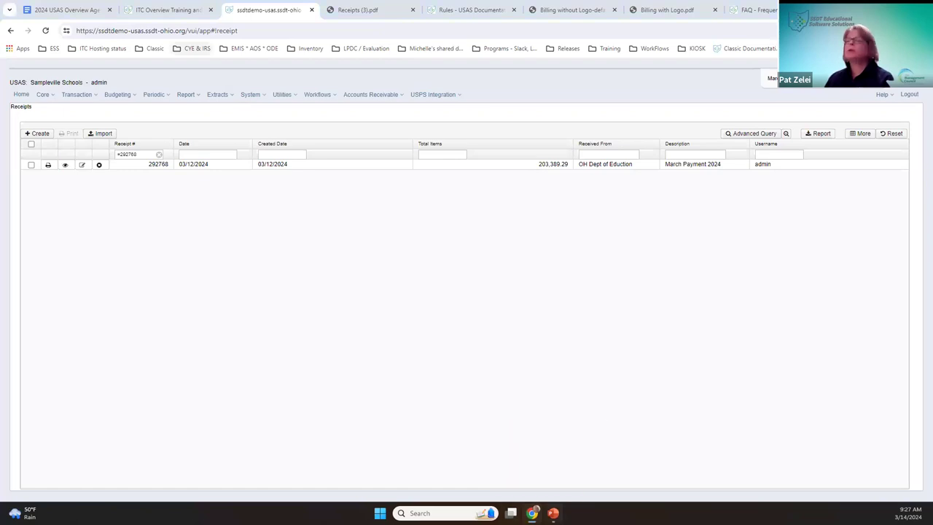
- Switch to the PowerPoint presentation and show the Example csv slide, slide 96
scroll(92, 360, "down", 6)
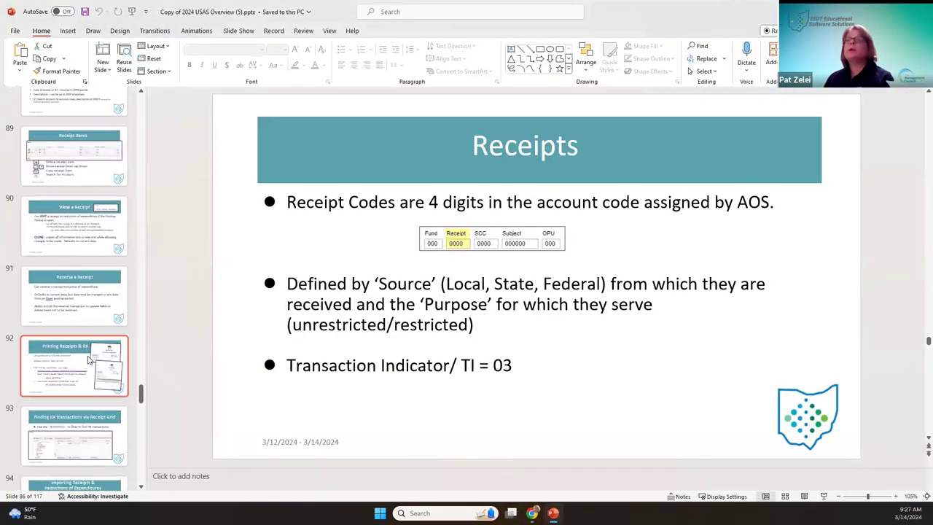
scroll(86, 360, "down", 2)
left_click(80, 295)
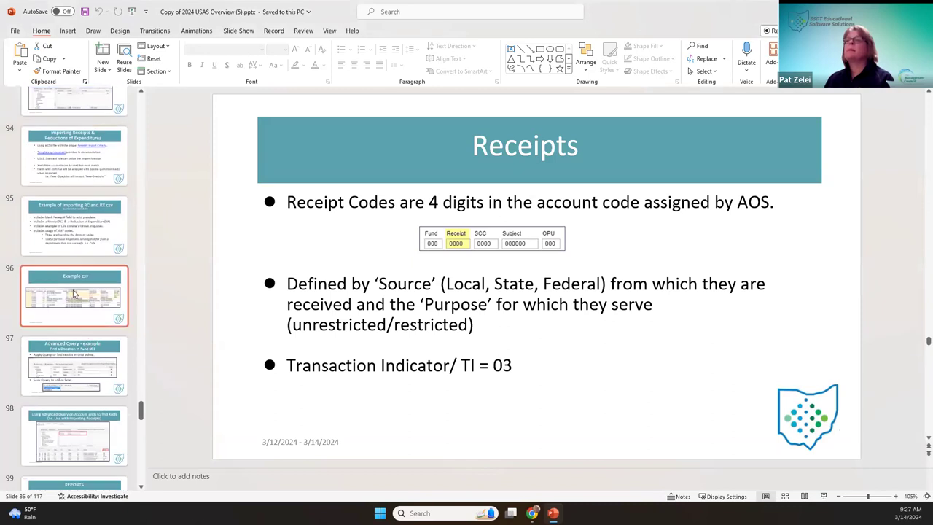
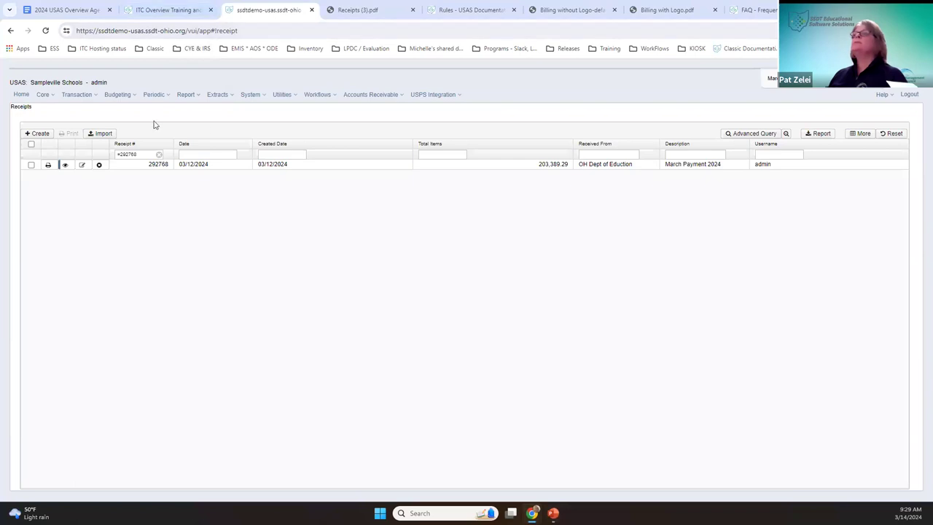
- Return to USAS and import receipts from the Import Receipt with Xrefs.csv file in the Desktop Training folder
left_click(102, 134)
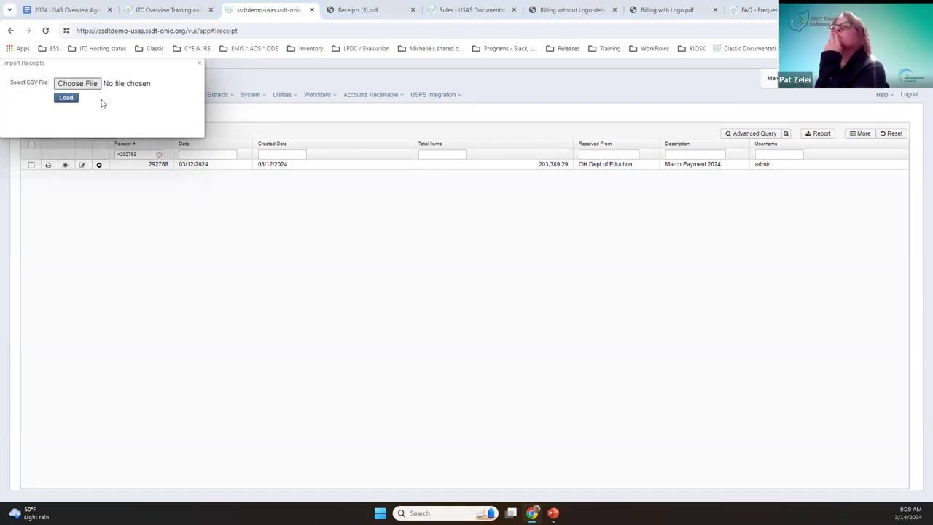
key("Return")
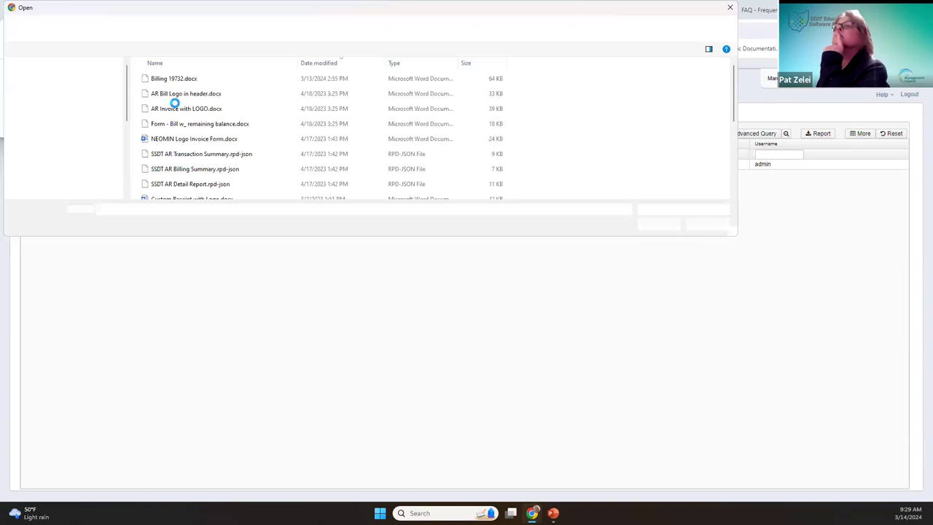
scroll(65, 110, "up", 5)
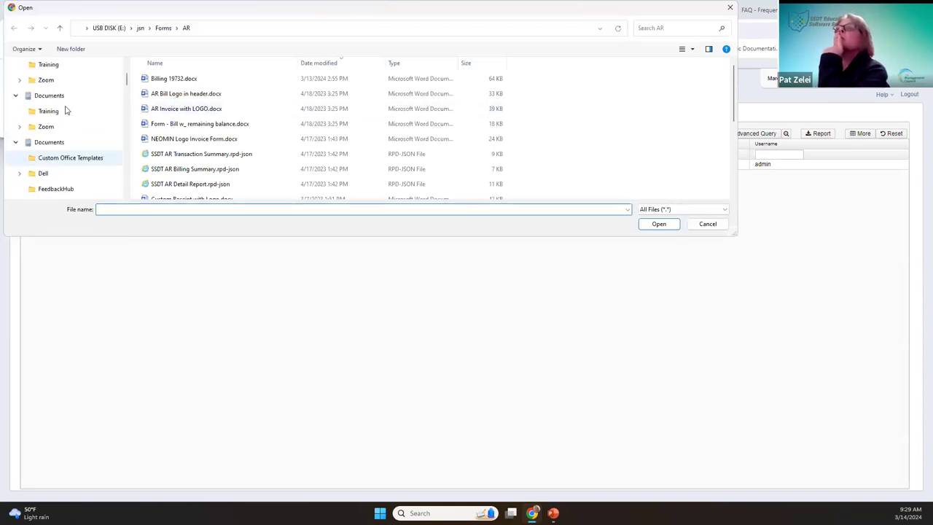
scroll(65, 108, "up", 3)
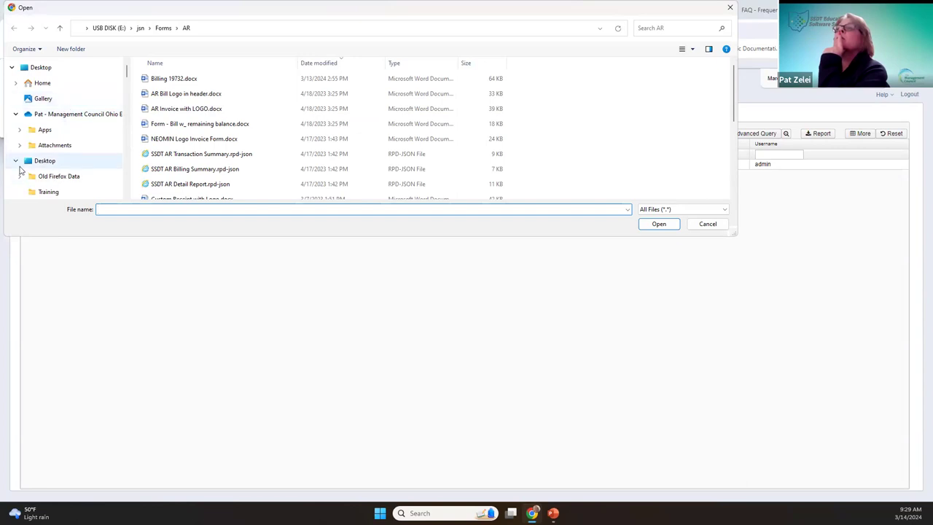
left_click(61, 192)
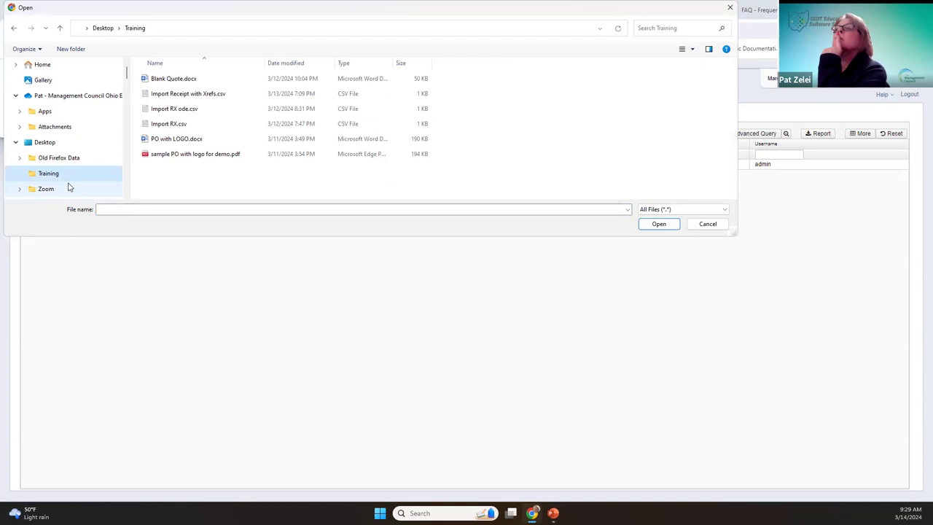
double_click(216, 94)
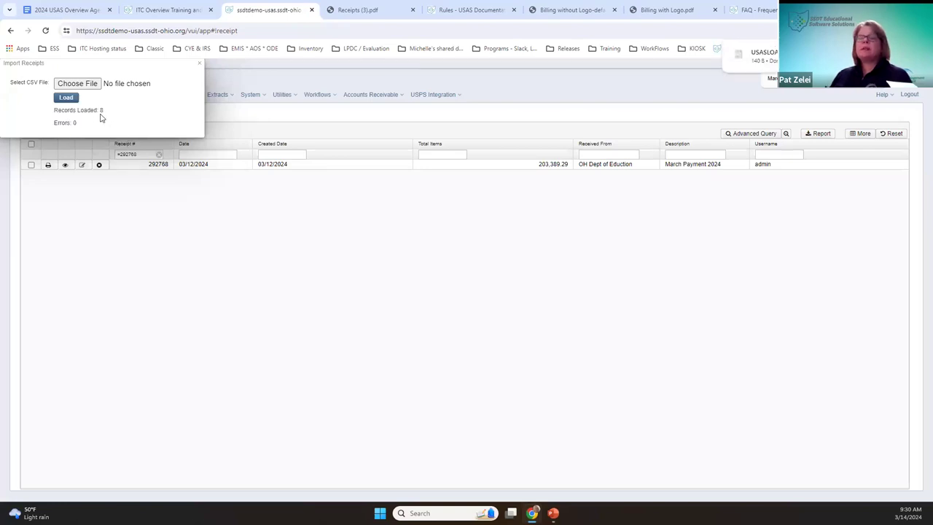
- Open the downloaded USASLOADERR file, highlight its column header line, and close the file
left_click(769, 62)
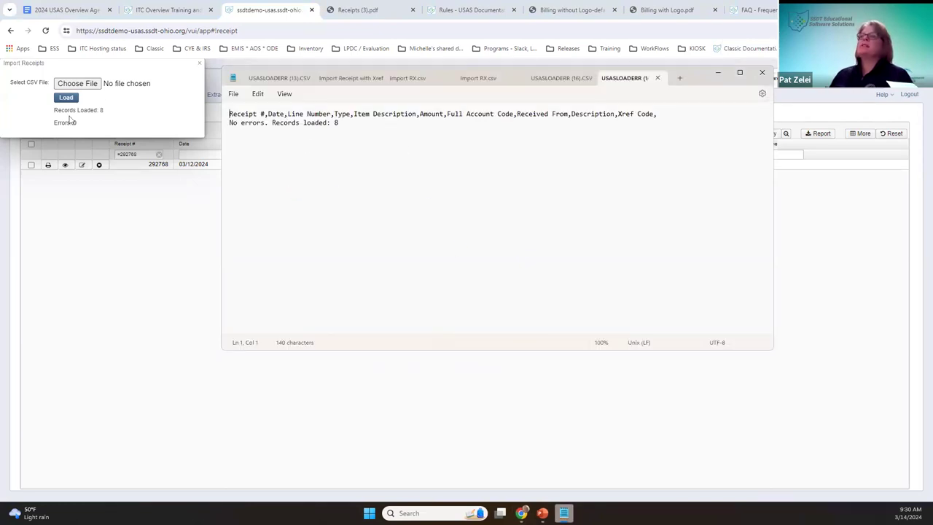
left_click_drag(657, 115, 228, 120)
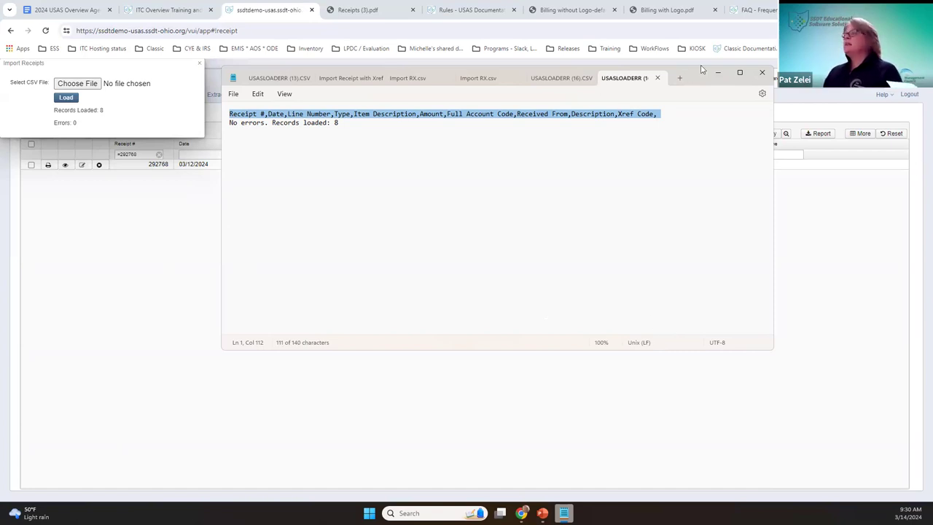
left_click(761, 72)
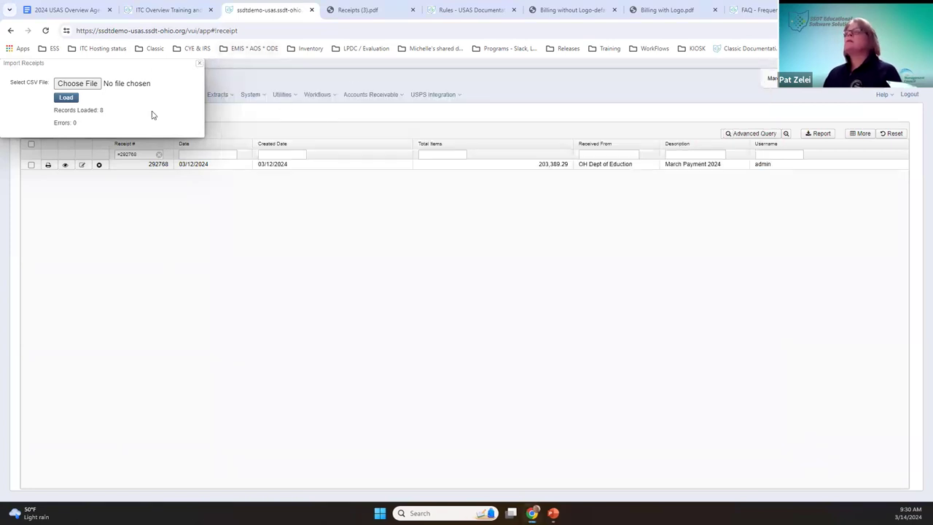
- Close the receipt import window and clear the receipt number filter from the receipts list
left_click(83, 143)
left_click(158, 155)
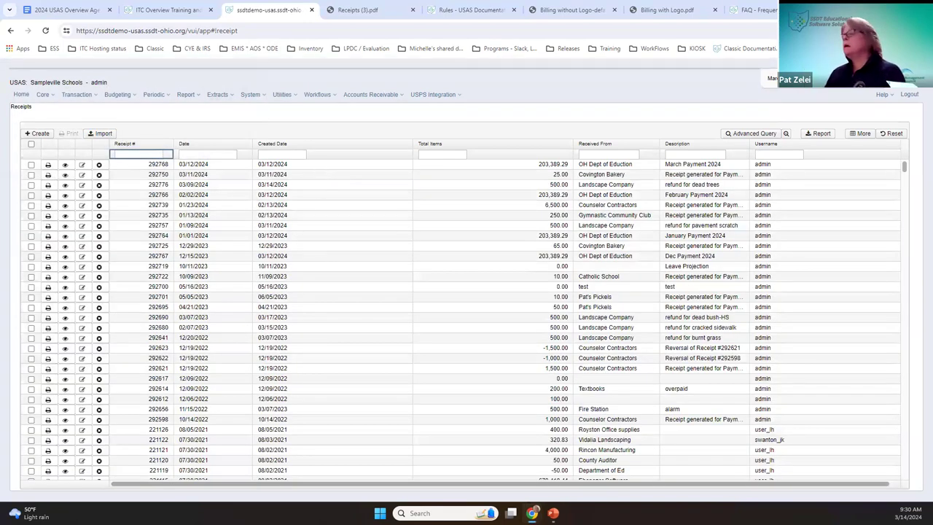
- Check the Example csv slide in PowerPoint and return to the USAS receipts list
mouse_move(554, 510)
left_click(564, 486)
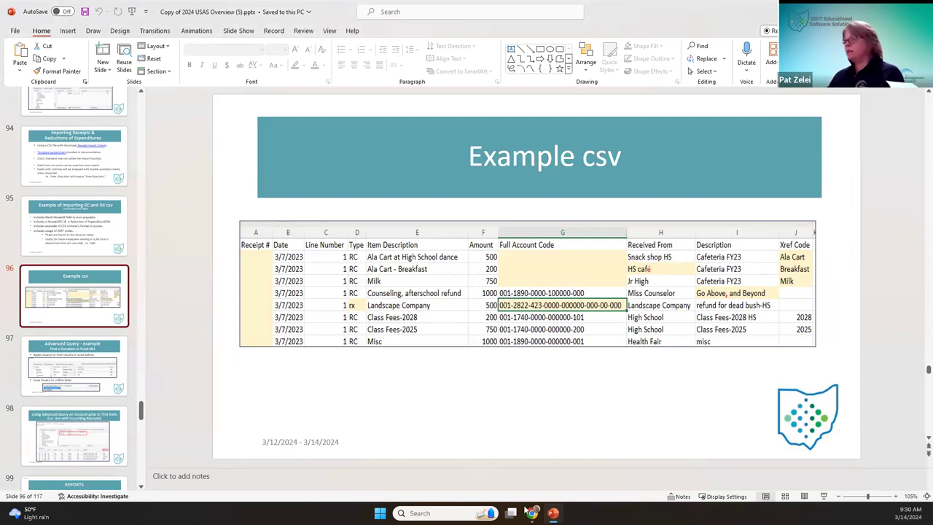
mouse_move(532, 513)
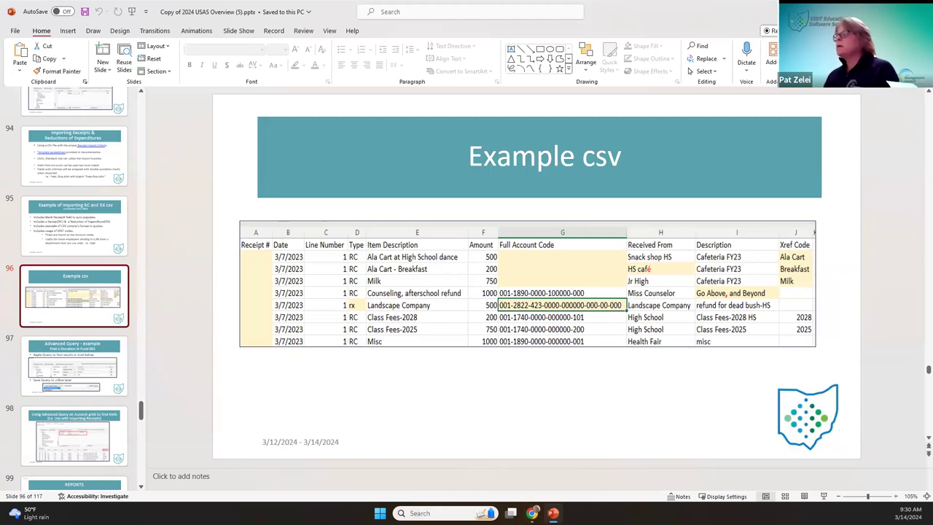
left_click(477, 459)
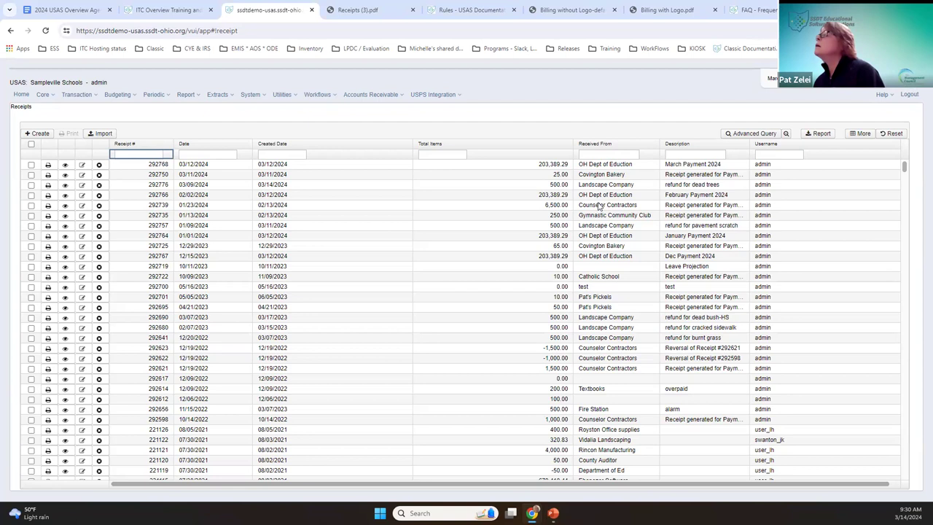
- Reload the USAS receipts page so the list includes the imported receipts
left_click(46, 31)
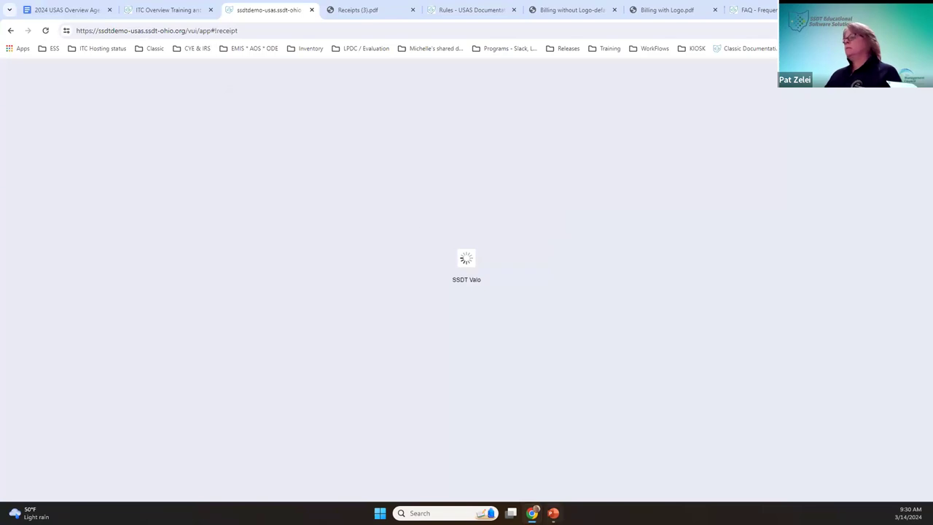
key("alt+Tab")
key("alt+Tab")
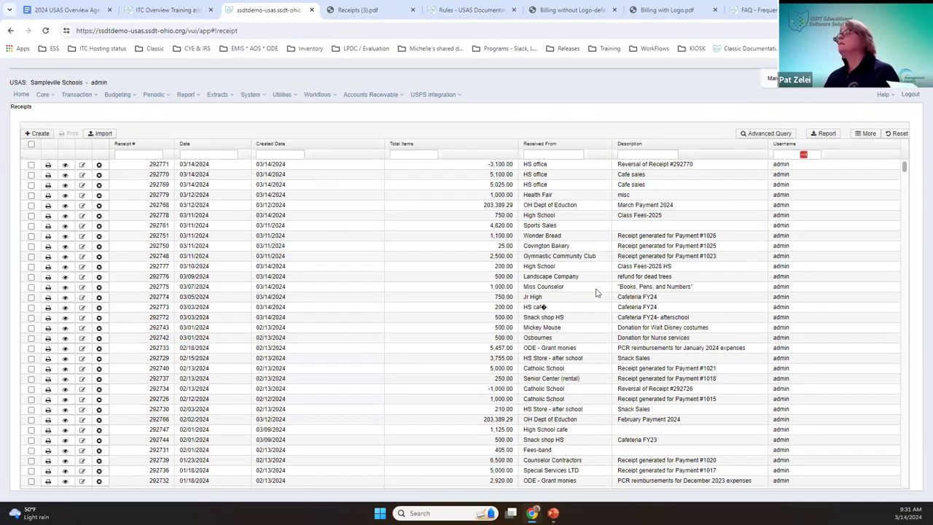
- View the imported "Books, Pens, and Numbers" receipt, compare it with the Example csv slide, and close the receipt
left_click(64, 289)
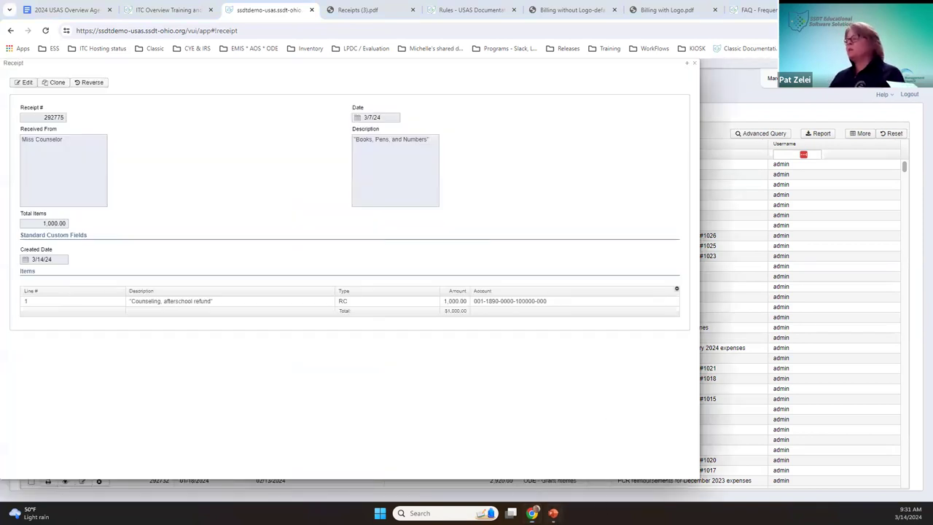
key("alt+Tab")
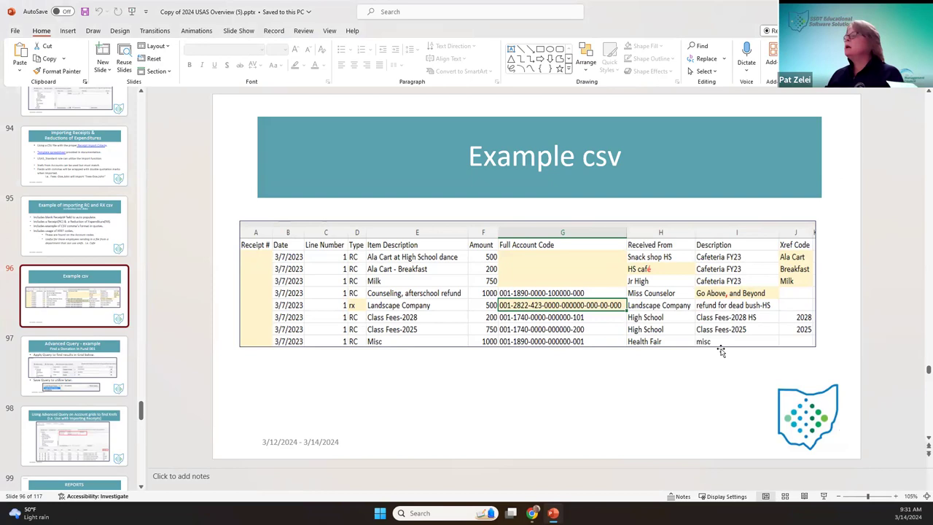
key("alt+Tab")
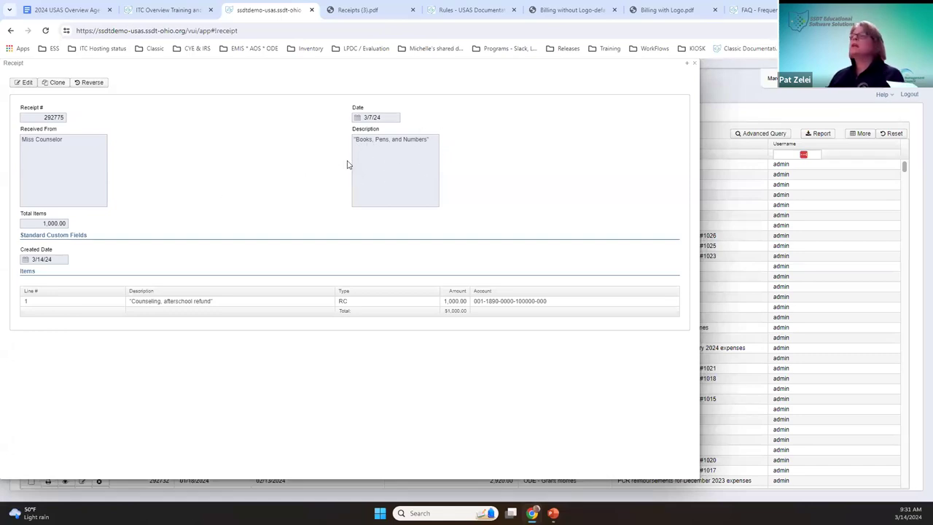
left_click(696, 64)
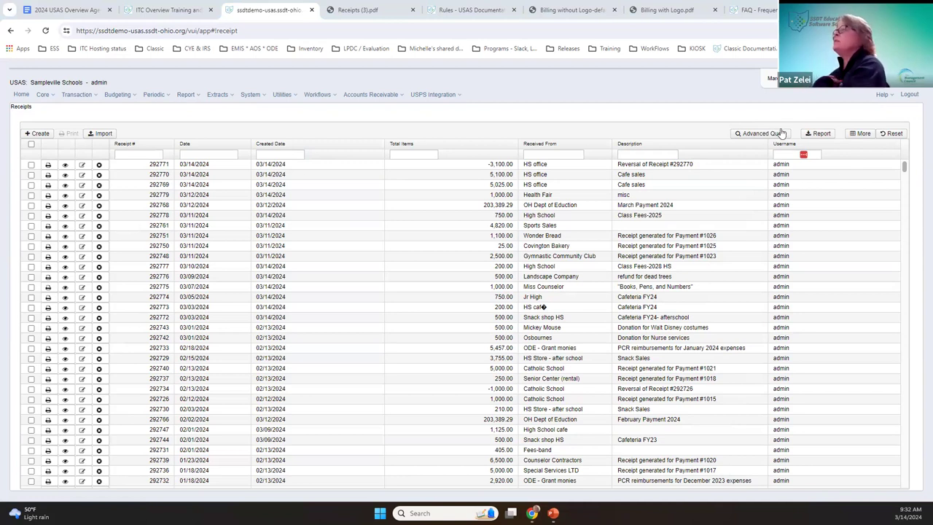
- Load the saved Donations advanced query and apply it to the receipts list
left_click(751, 135)
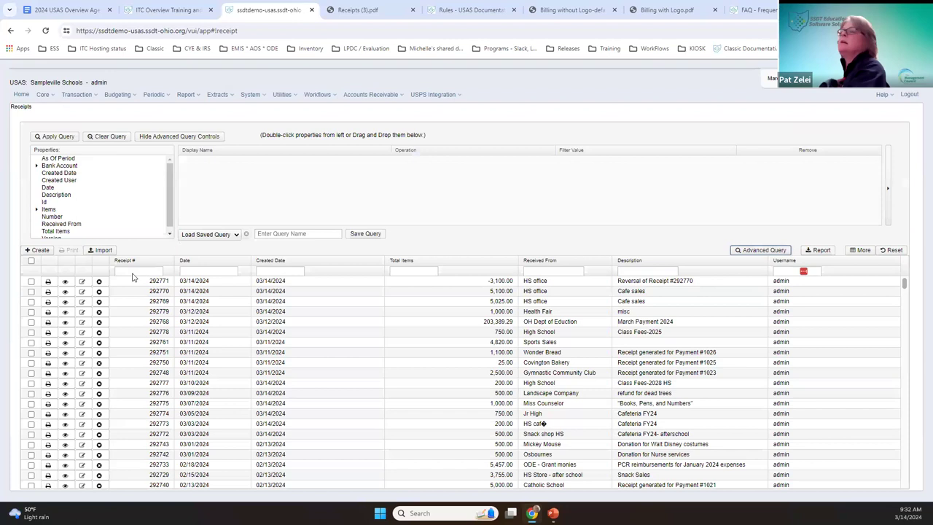
left_click(212, 234)
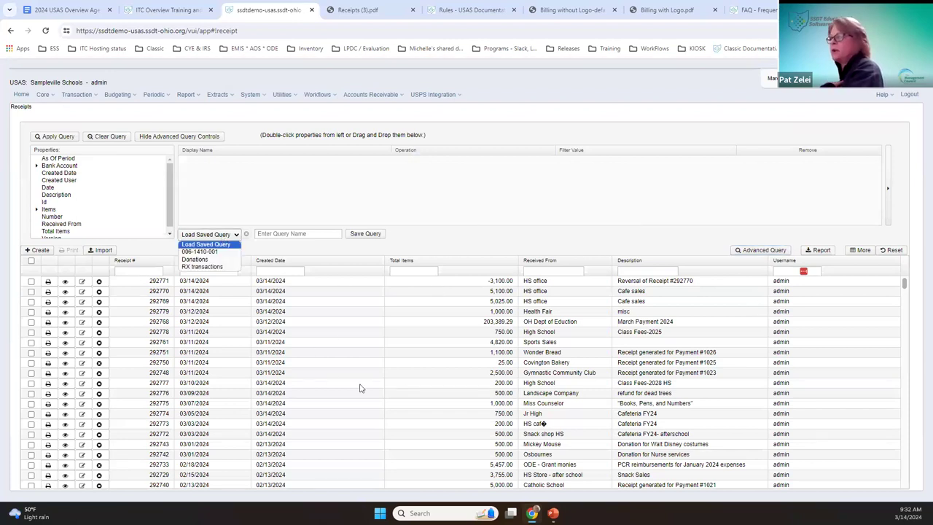
left_click(204, 260)
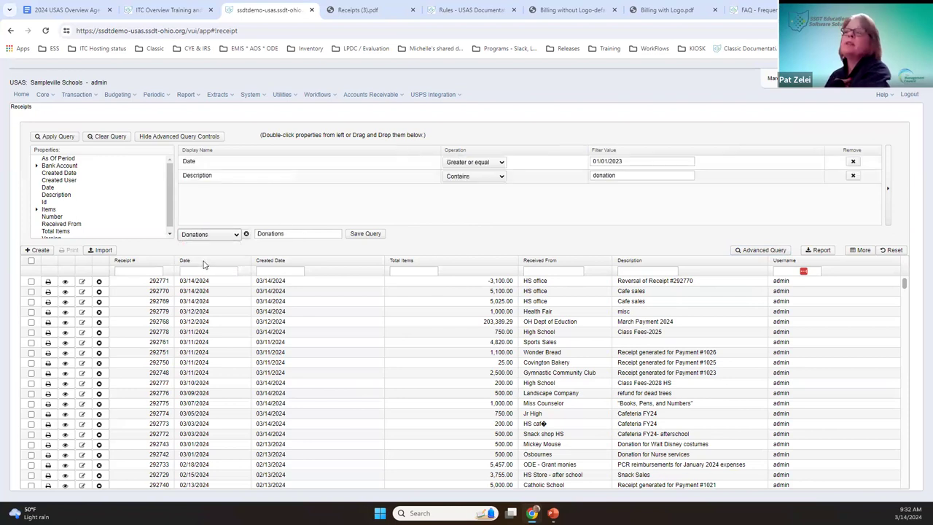
left_click(52, 136)
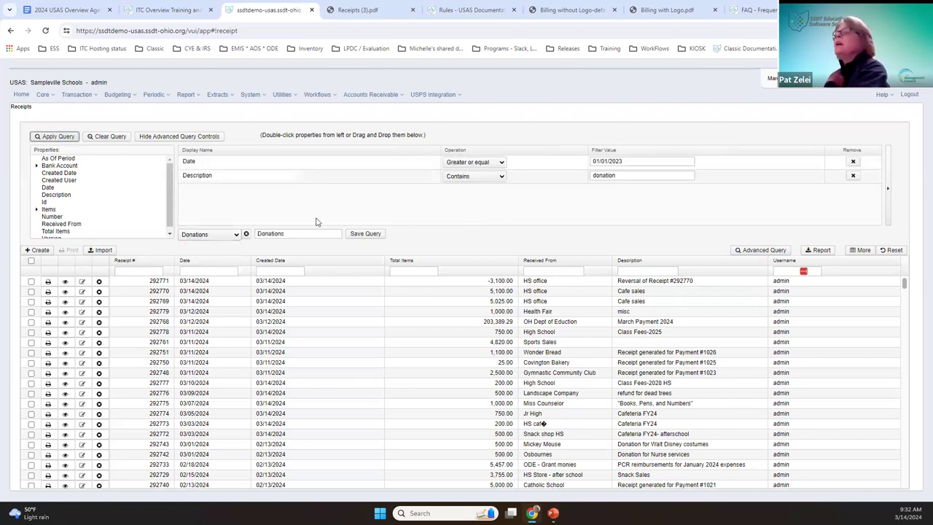
- View the report options for the donation receipts, close them without generating a report, and hide the advanced query controls
left_click(829, 251)
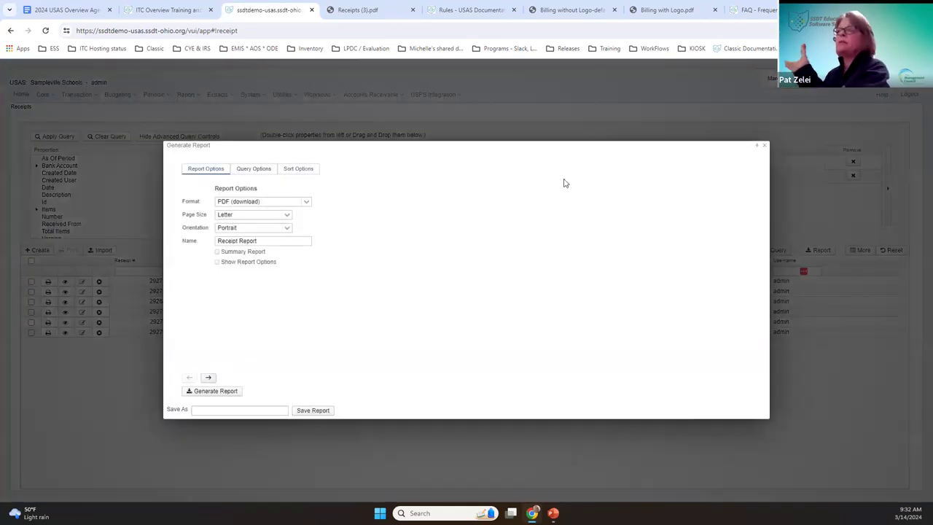
left_click(767, 148)
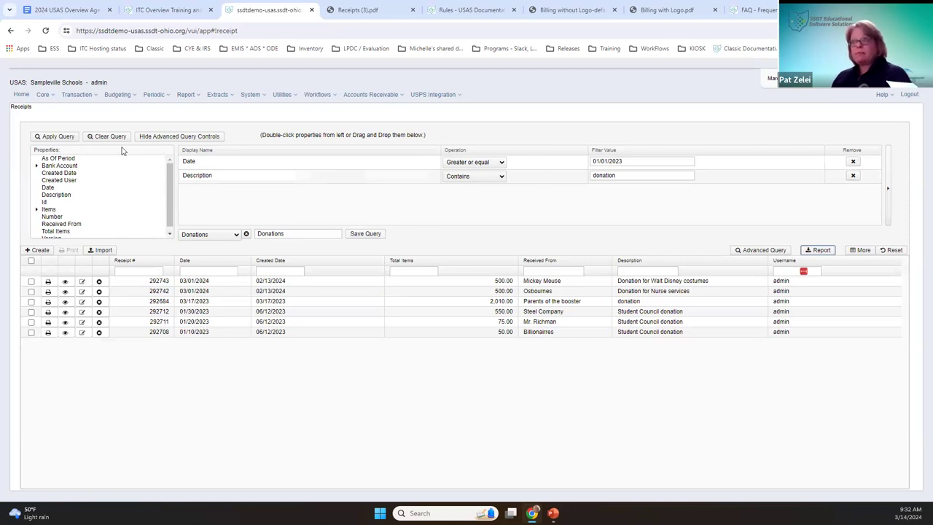
left_click(159, 137)
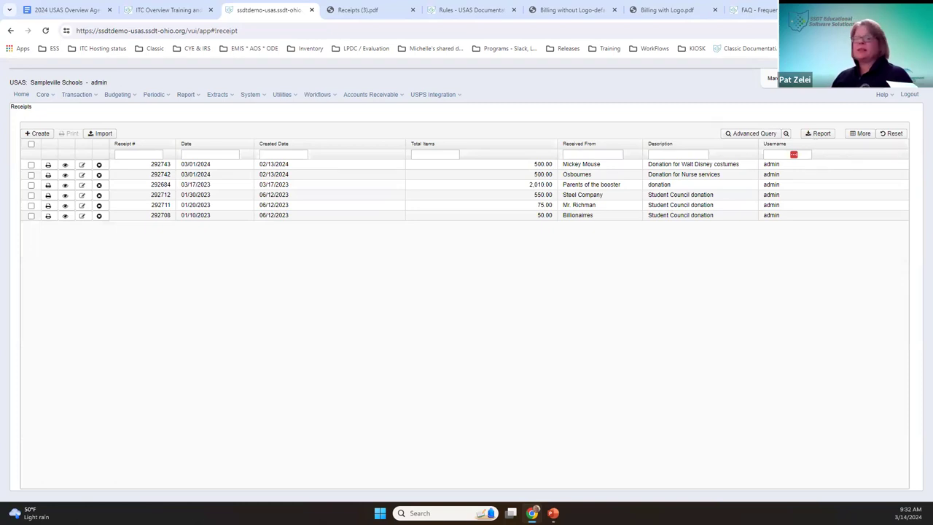
- Open the Report Manager and filter the report names by "ssdt rec", followed by "ssdt red"
left_click(186, 94)
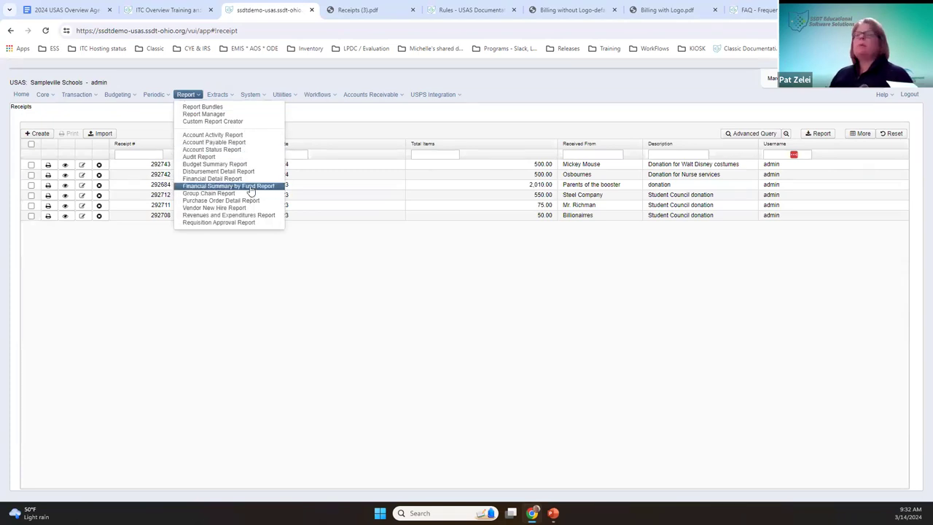
left_click(239, 115)
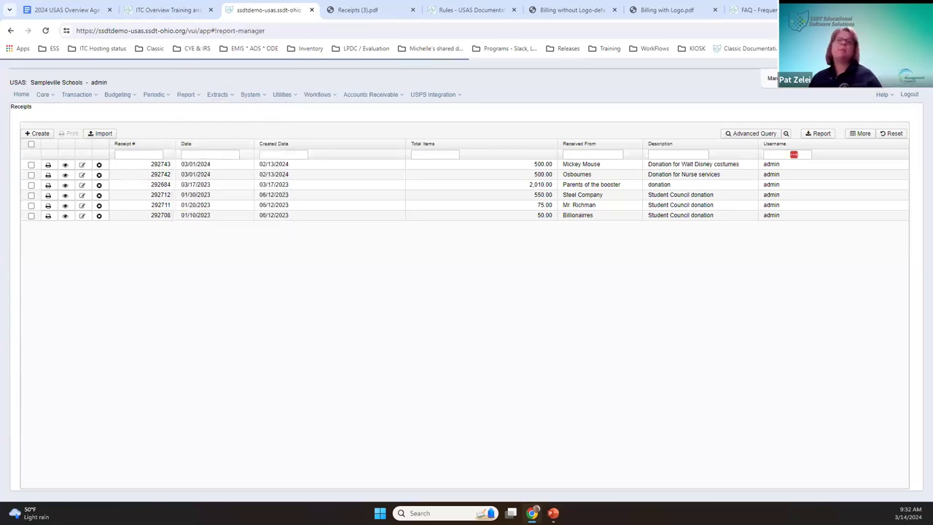
left_click(230, 155)
type("ssdt")
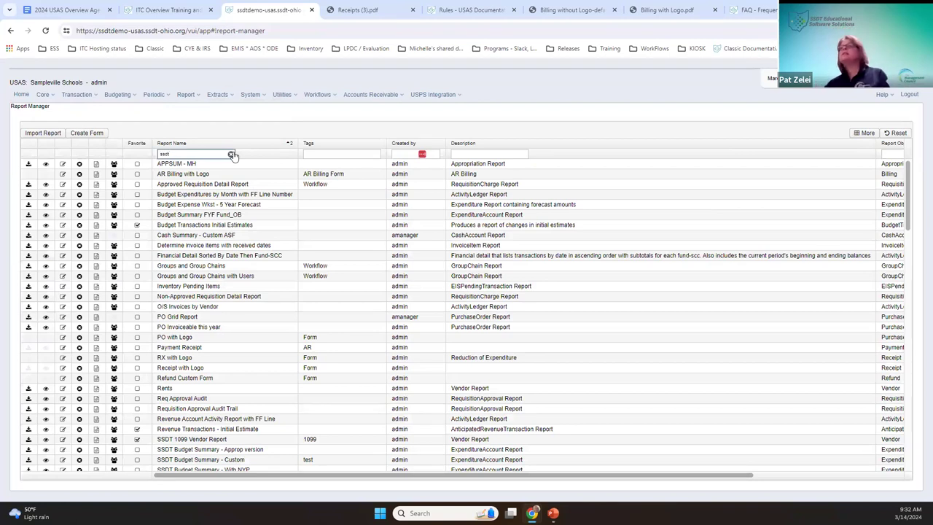
type(" re")
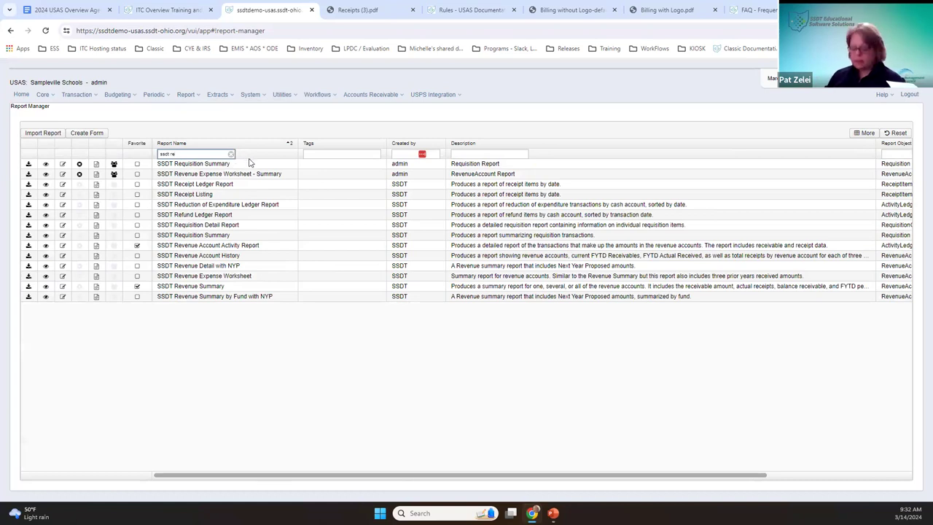
type("c")
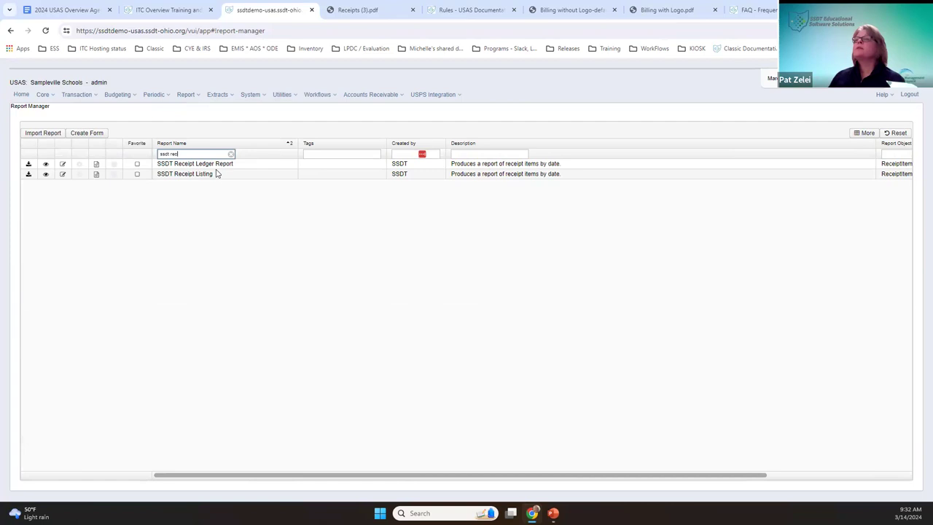
key("BackSpace")
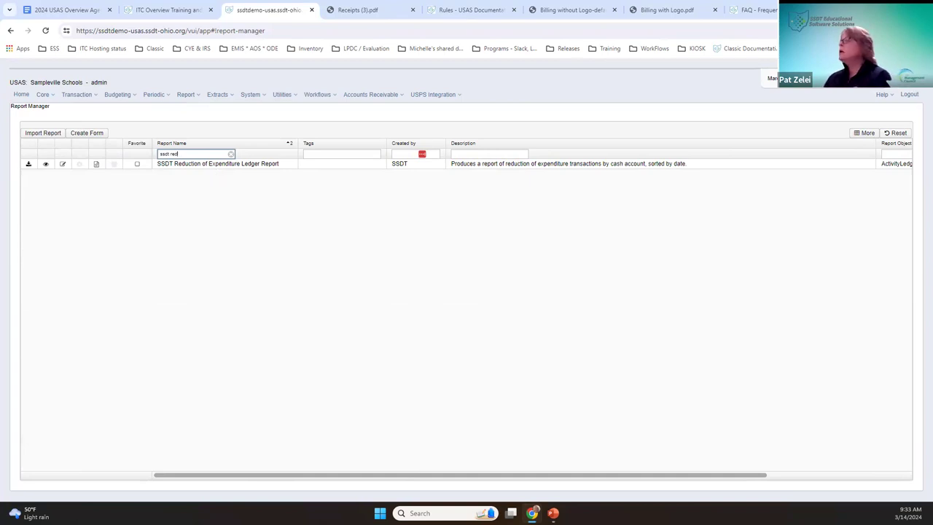
- Open the Public USAS Reports Library and find the receipt reports among the transaction-based reports
left_click(882, 95)
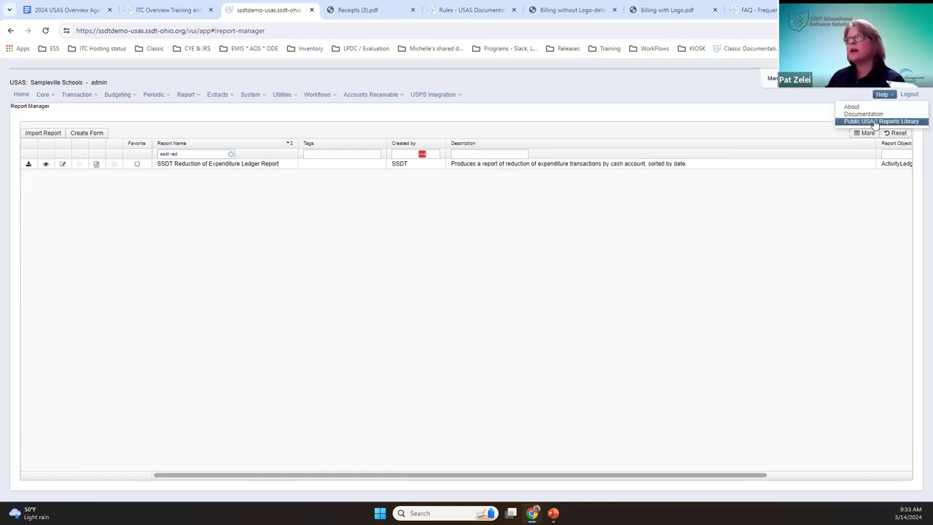
left_click(877, 122)
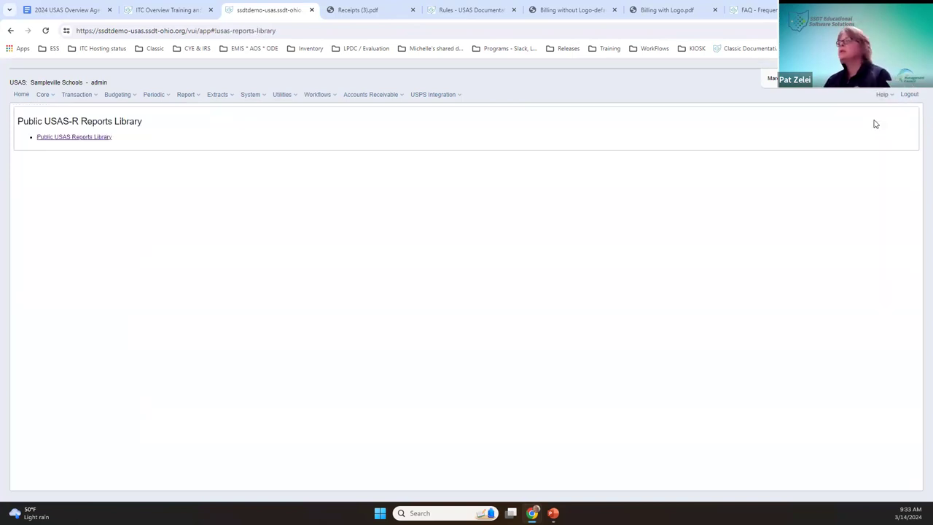
left_click(84, 138)
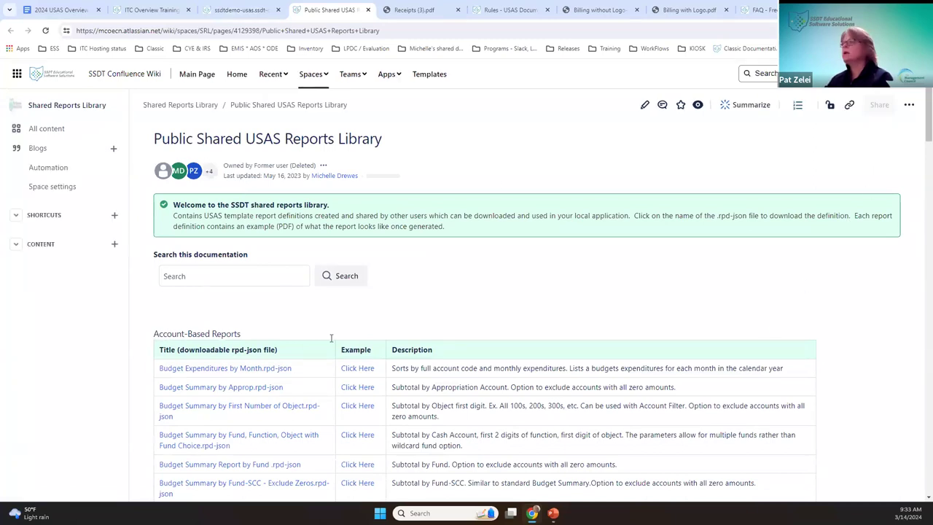
scroll(251, 337, "down", 6)
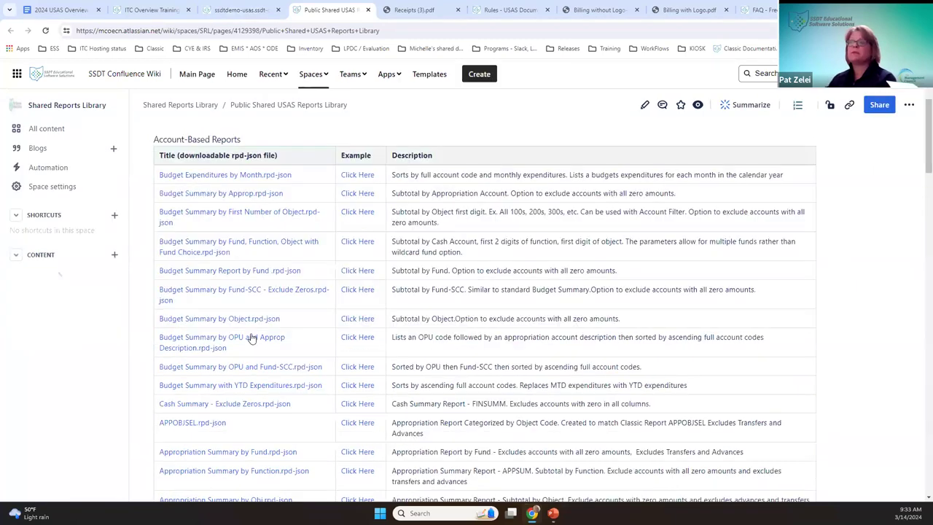
scroll(252, 337, "down", 4)
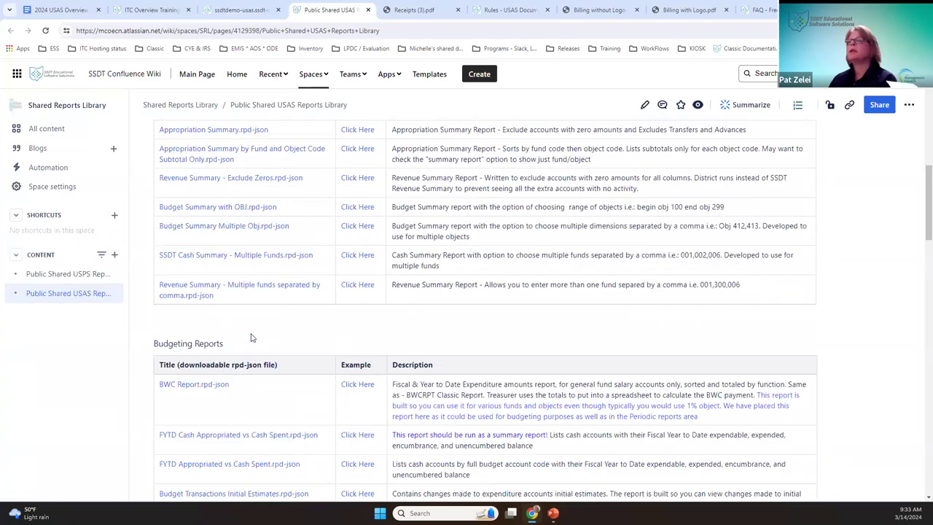
scroll(250, 386, "down", 2)
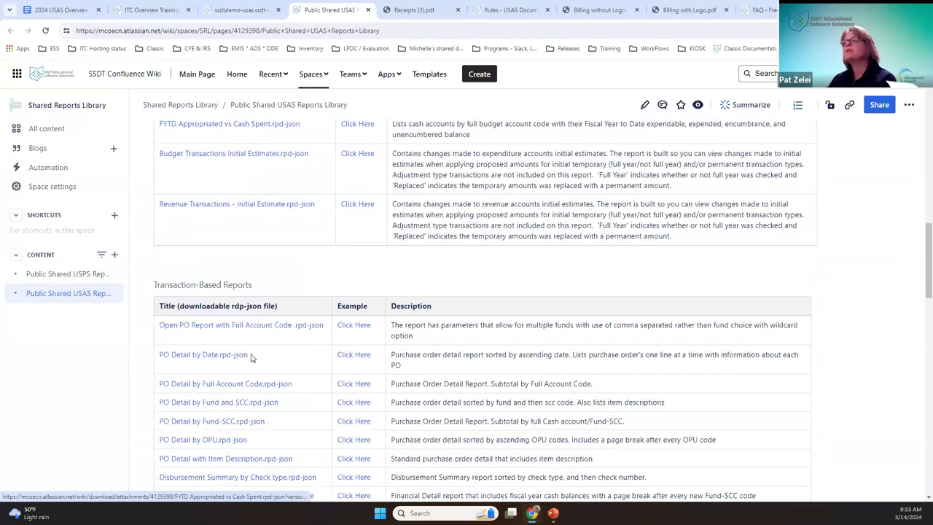
scroll(258, 387, "down", 3)
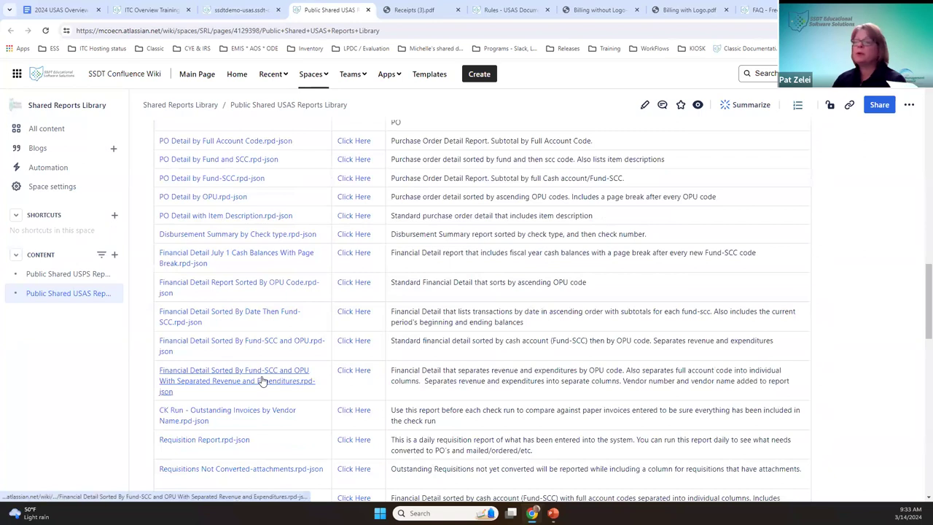
scroll(264, 382, "down", 2)
scroll(266, 384, "down", 3)
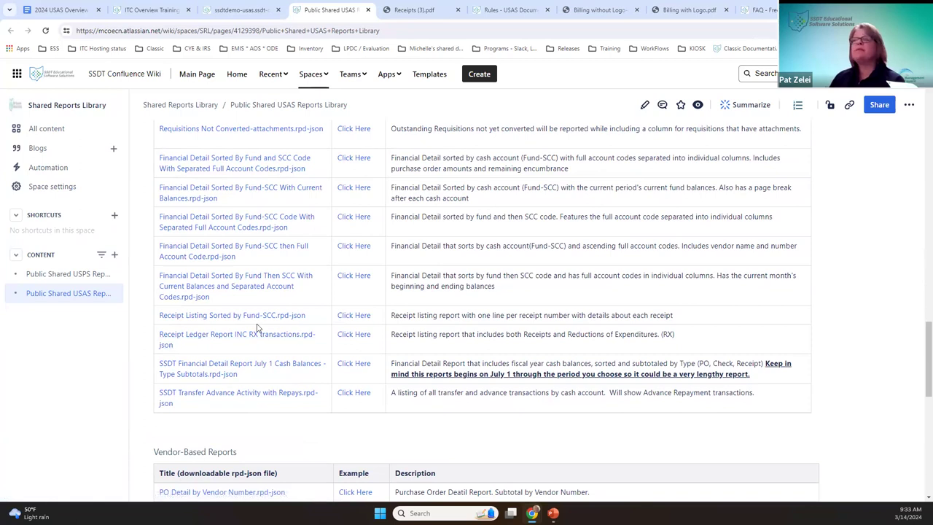
- View the example PDFs for Receipt Listing Sorted by Fund-SCC and Receipt Ledger Report INC RX transactions, closing each preview
left_click(350, 318)
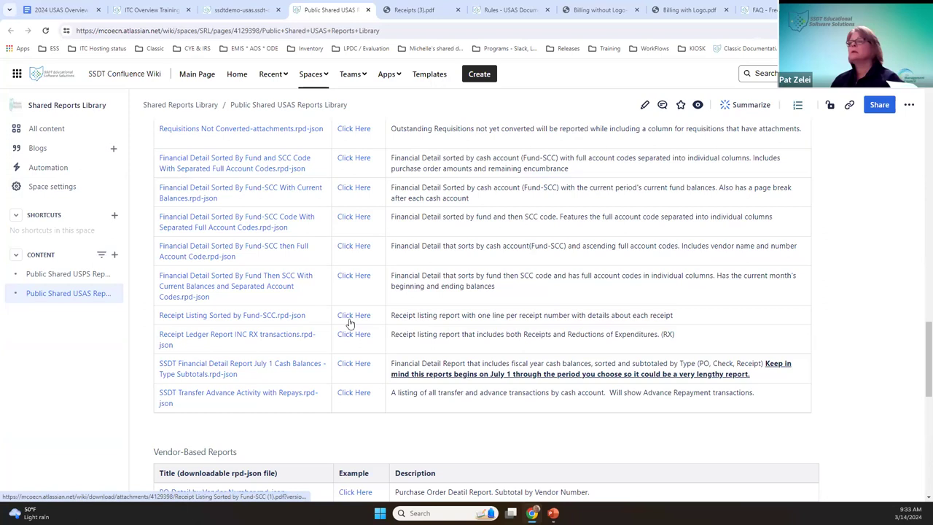
left_click(349, 319)
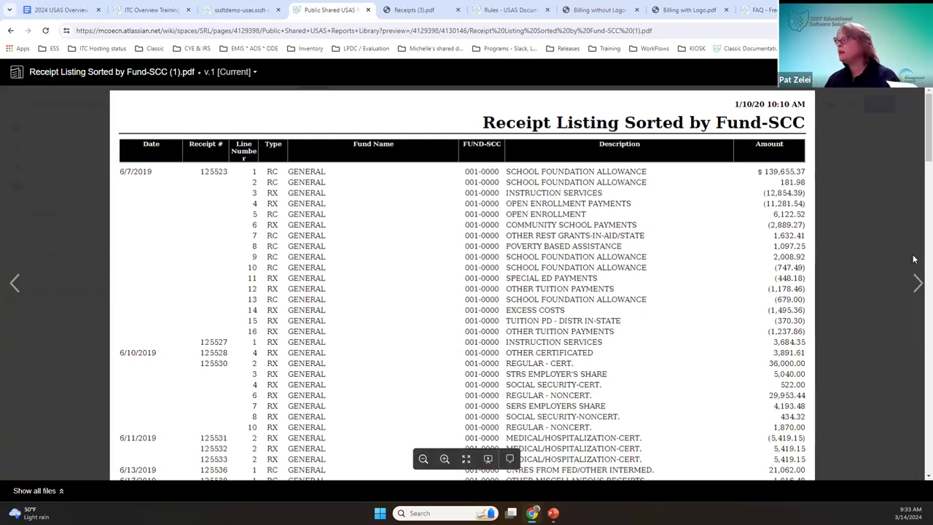
left_click(918, 284)
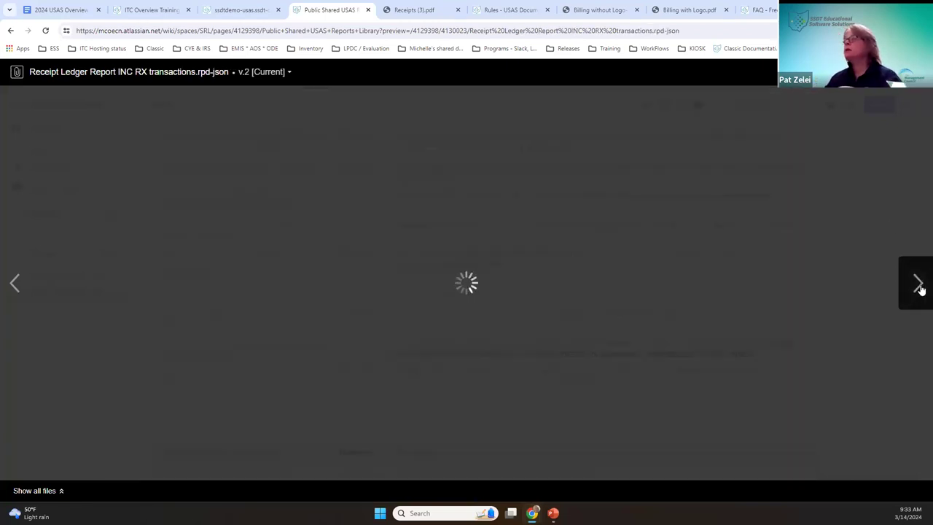
key("Escape")
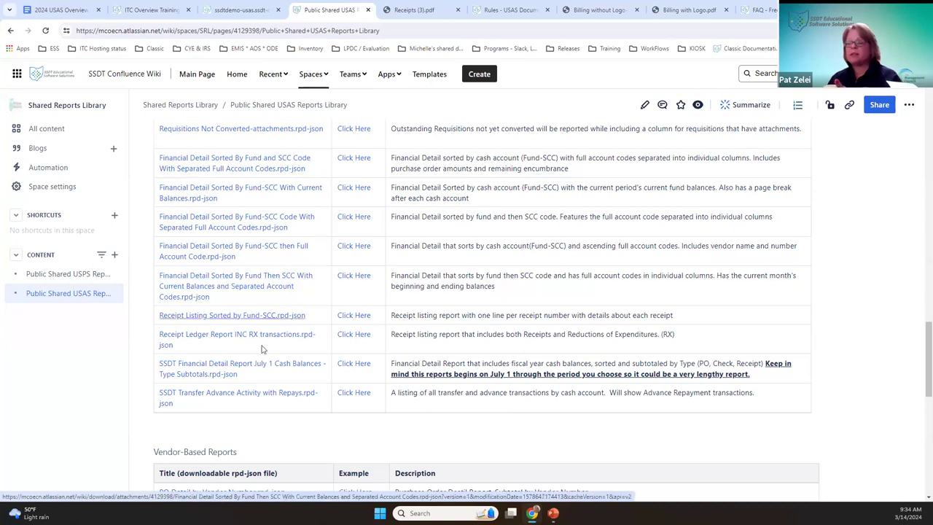
left_click(349, 334)
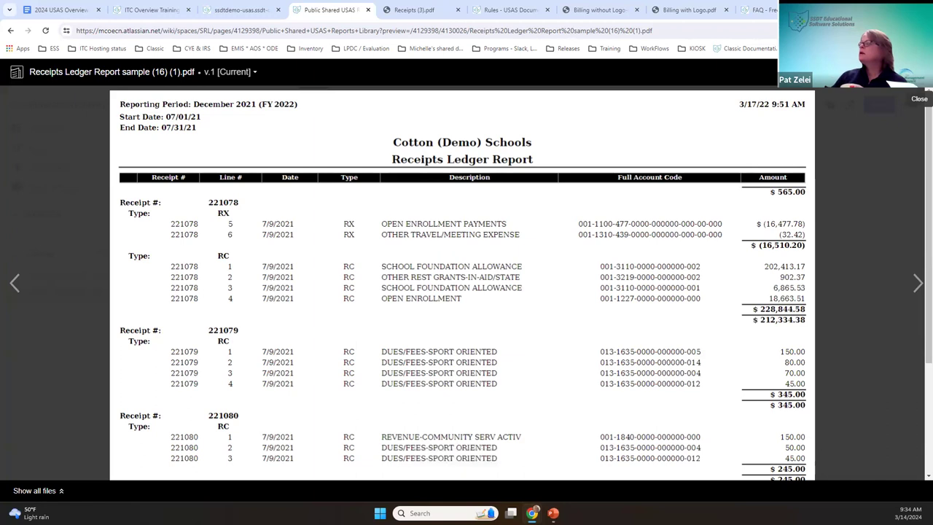
key("Escape")
- Return to USAS, open the Refunds list, and move the Description column directly after Username
left_click(248, 9)
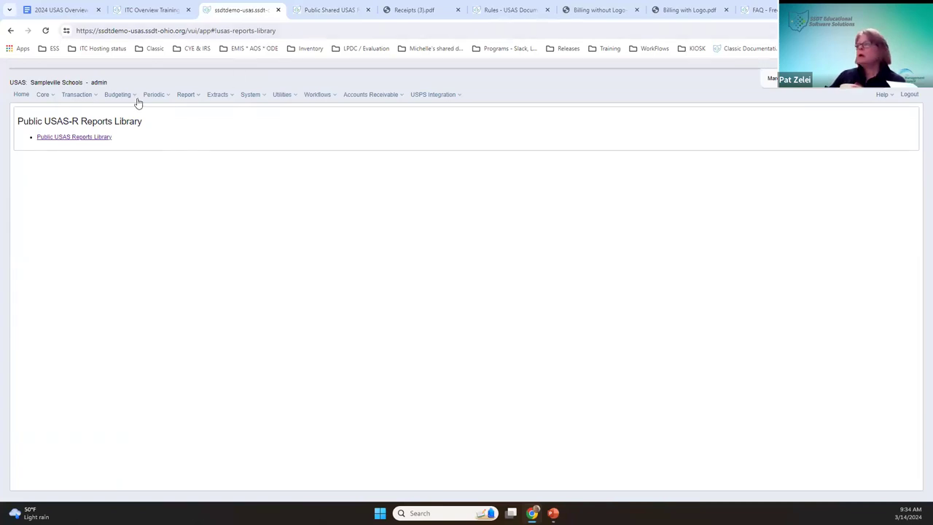
left_click(38, 99)
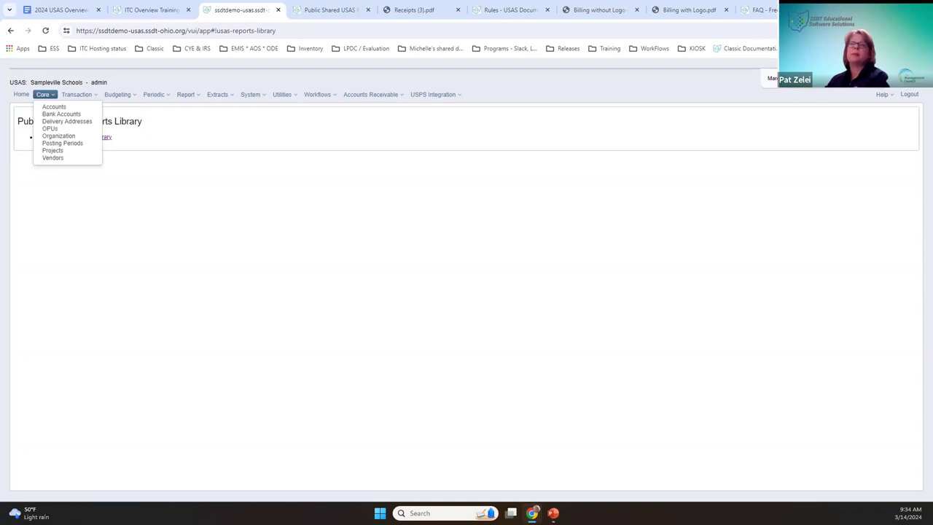
key("Right")
key("Right")
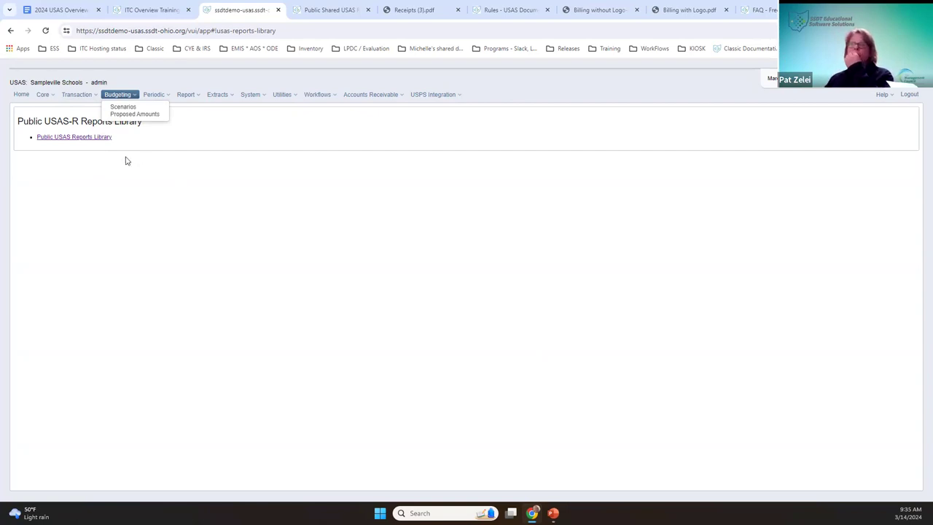
left_click(86, 96)
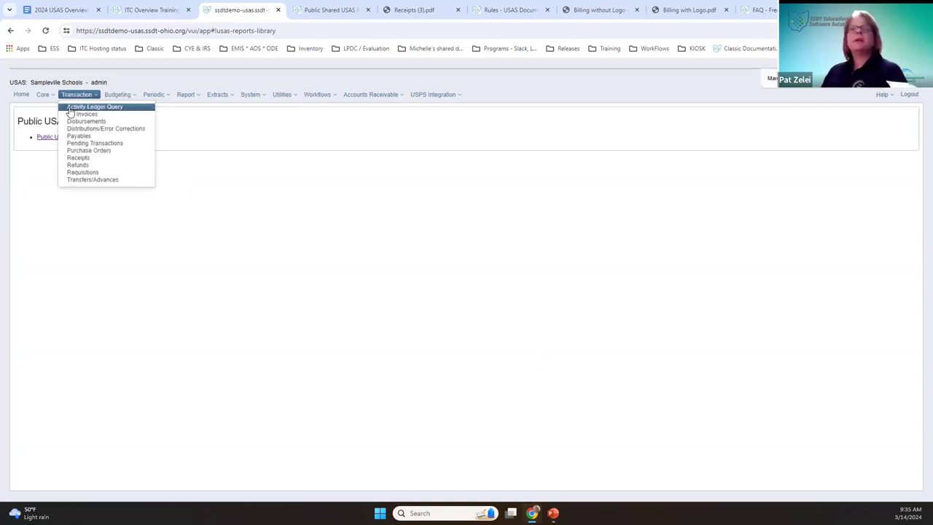
left_click(80, 166)
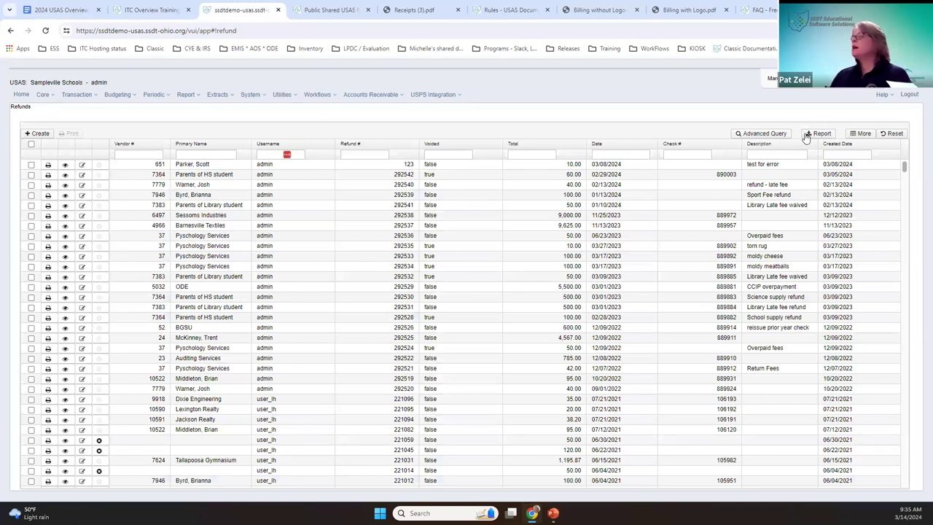
left_click_drag(784, 146, 346, 154)
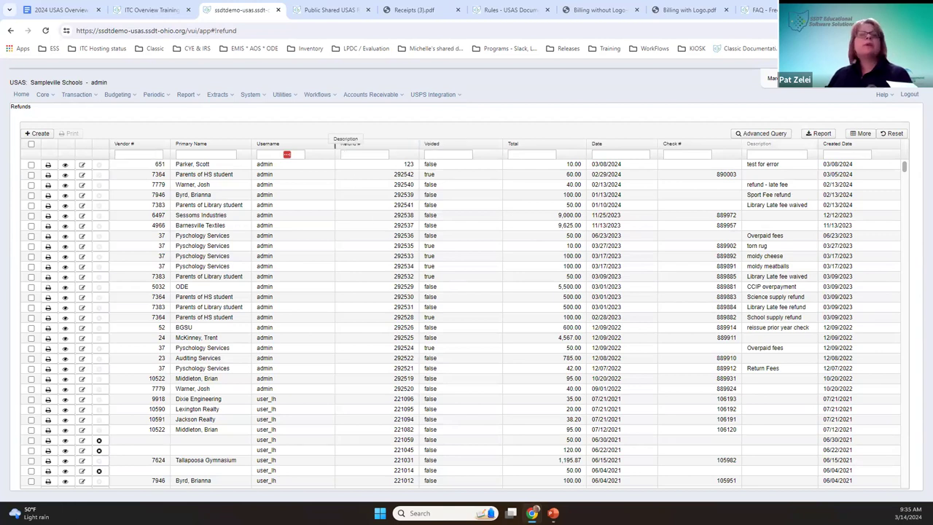
left_click_drag(345, 150, 342, 150)
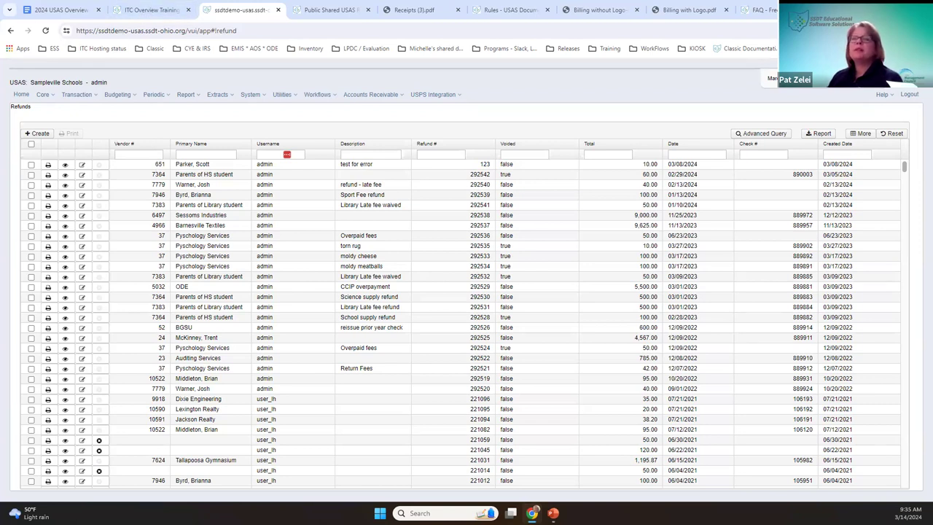
- Create a refund with an automatic refund number, enter the recipient's full name in Refunded To, and describe it as "Library fees"
left_click(38, 133)
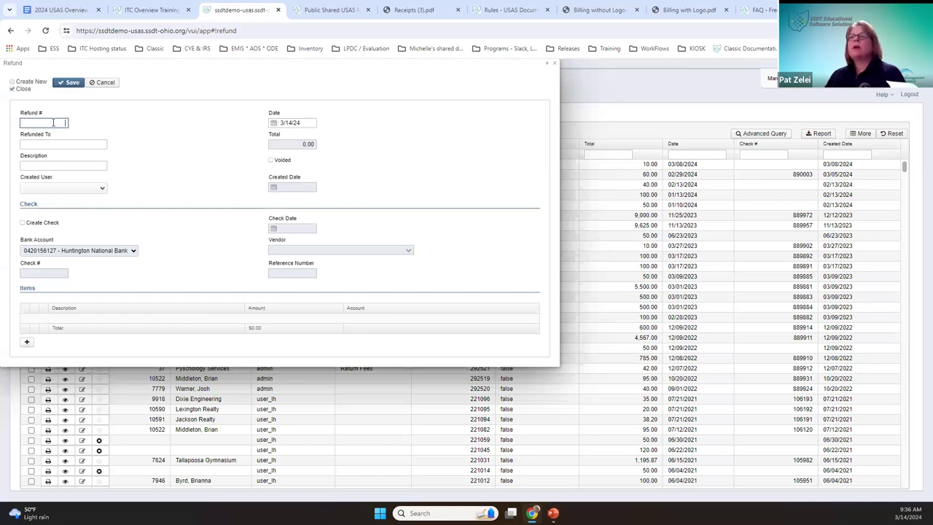
left_click_drag(347, 65, 383, 131)
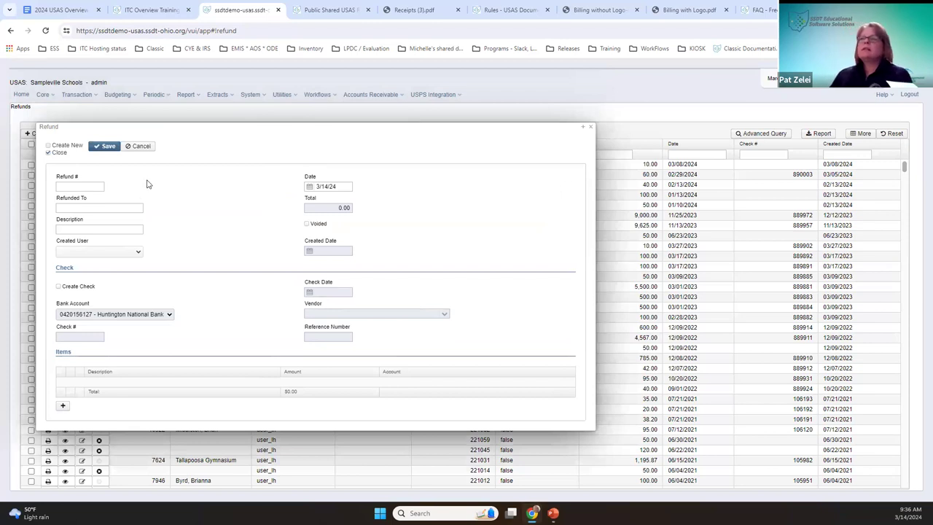
left_click(77, 187)
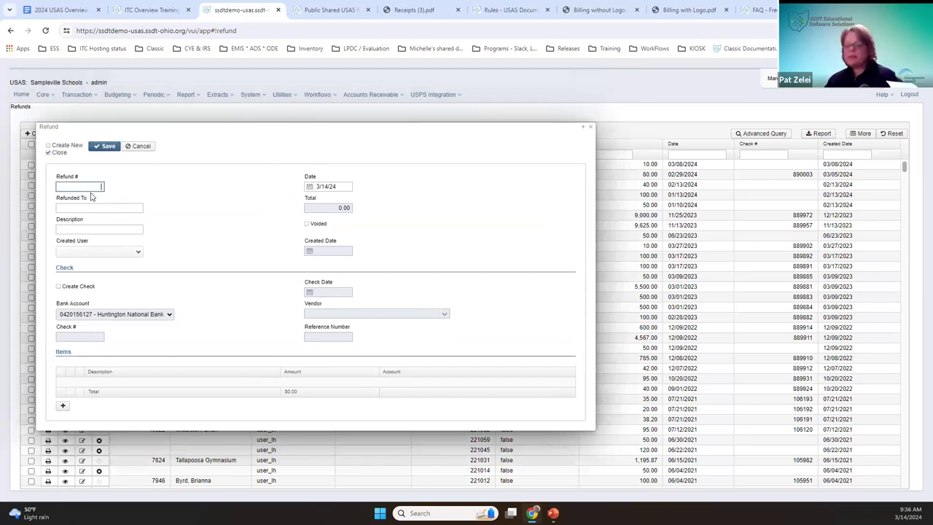
key("Tab")
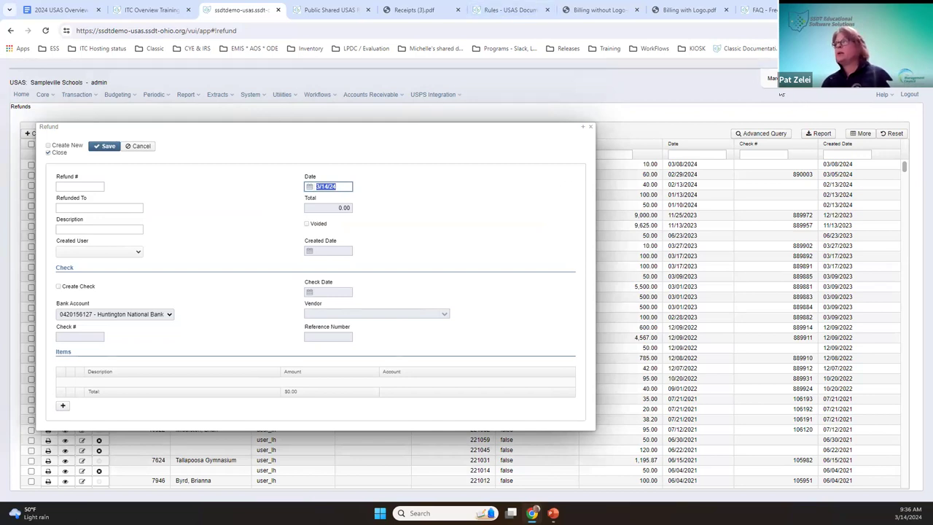
key("Tab")
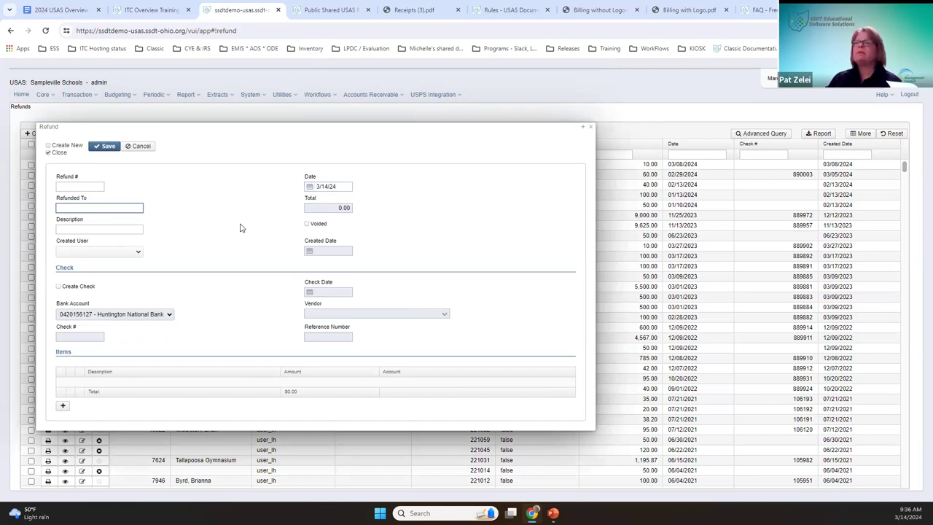
key("Tab")
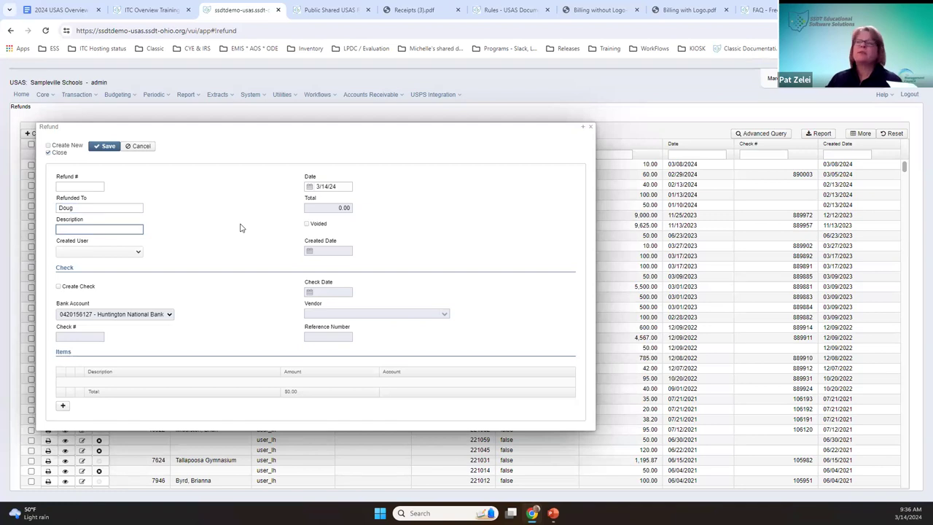
left_click(121, 206)
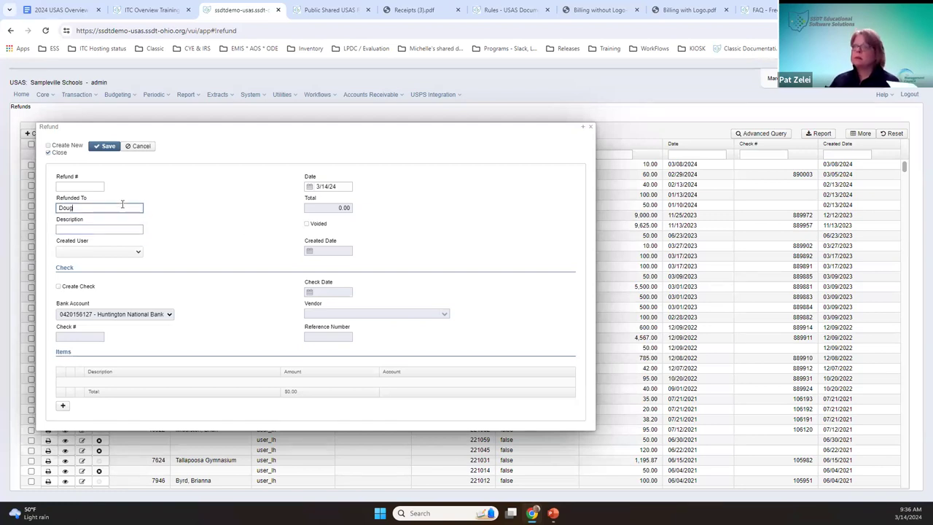
type("Fox")
key("Tab")
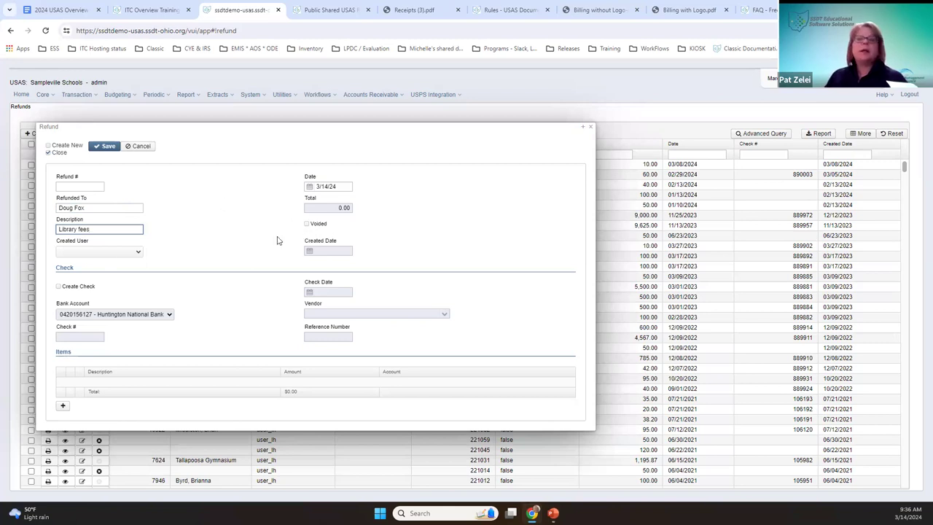
left_click(307, 228)
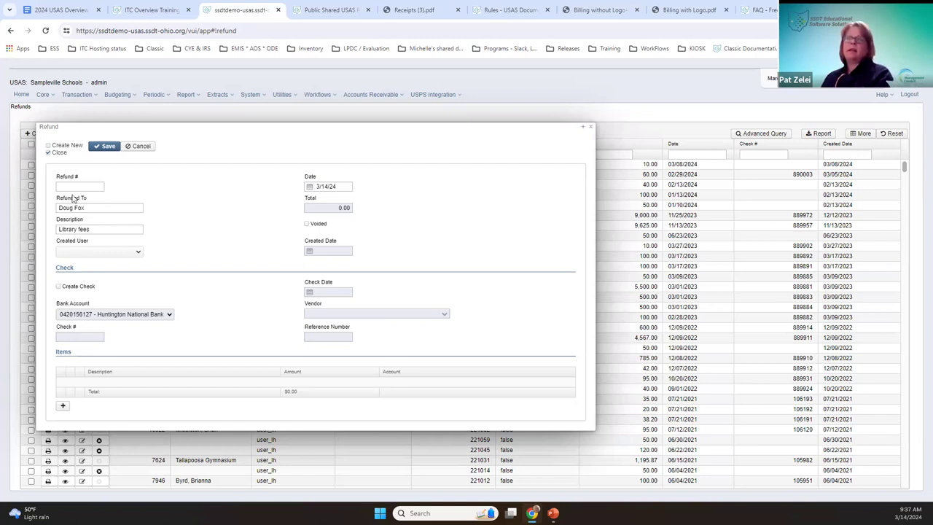
- Enable check creation for the refund, keep the Huntington National Bank account, and select BGSU as the vendor
left_click(77, 290)
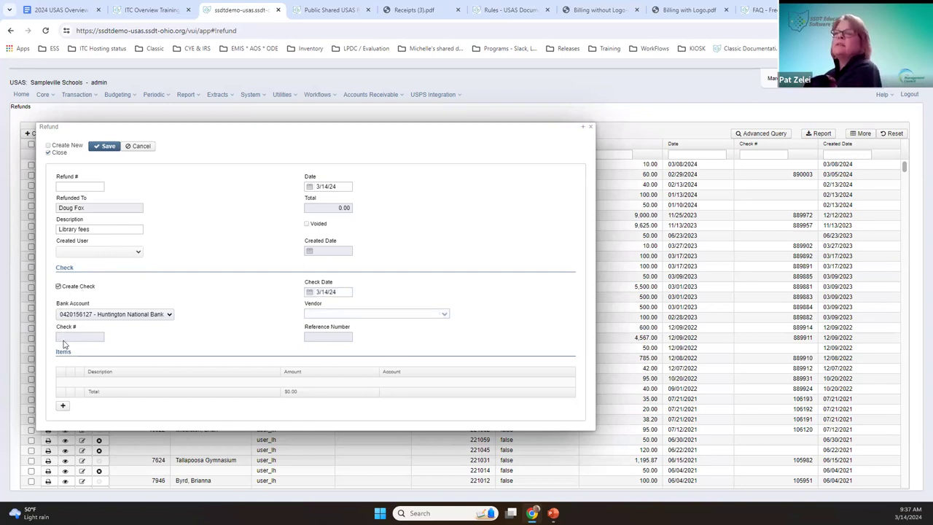
left_click(85, 288)
left_click(85, 288)
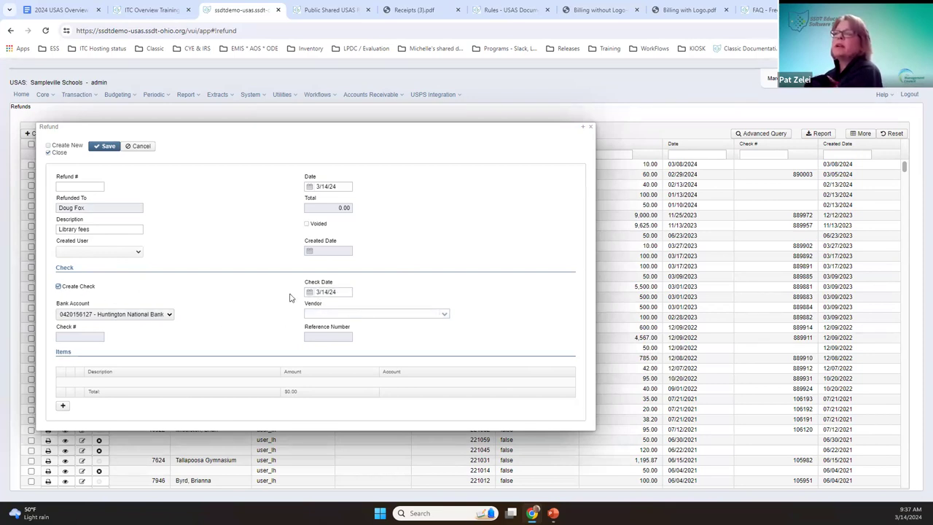
left_click(169, 315)
left_click(170, 319)
left_click(443, 314)
key("Down")
key("Down")
key("Down")
key("Down")
key("Down")
key("Down")
key("Down")
key("Down")
key("Down")
key("Down")
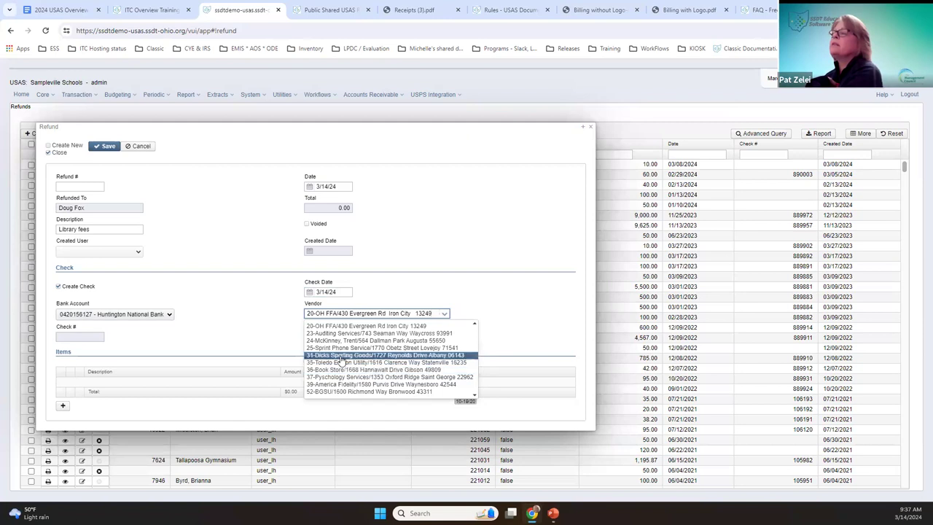
left_click(340, 392)
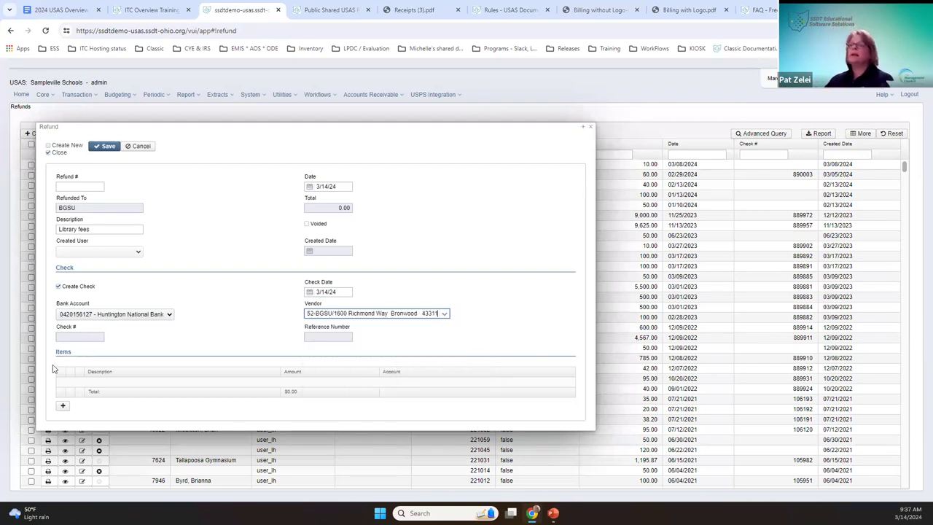
- Add a refund item "library hs" for 10.00, charge it to the 001 General Gen. Prop. Tax - Real Unreserv account, and save the refund
left_click(62, 405)
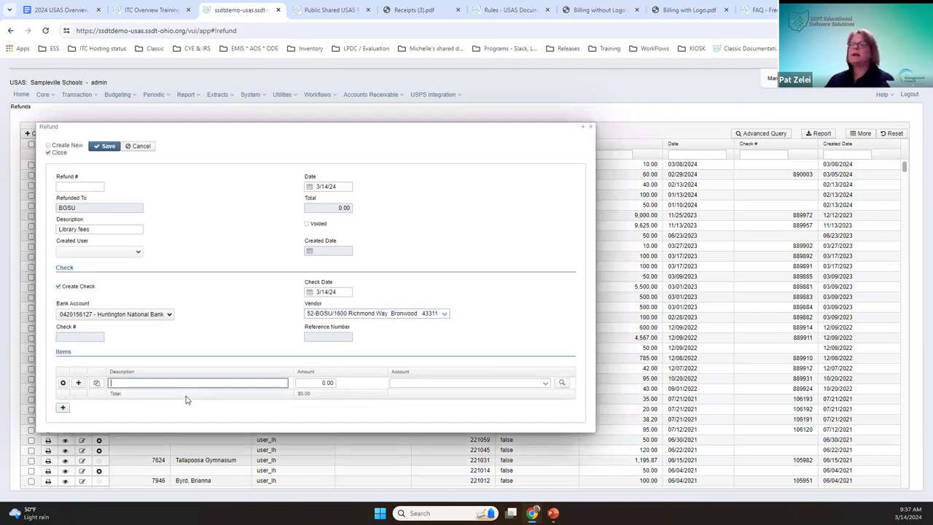
type("library ")
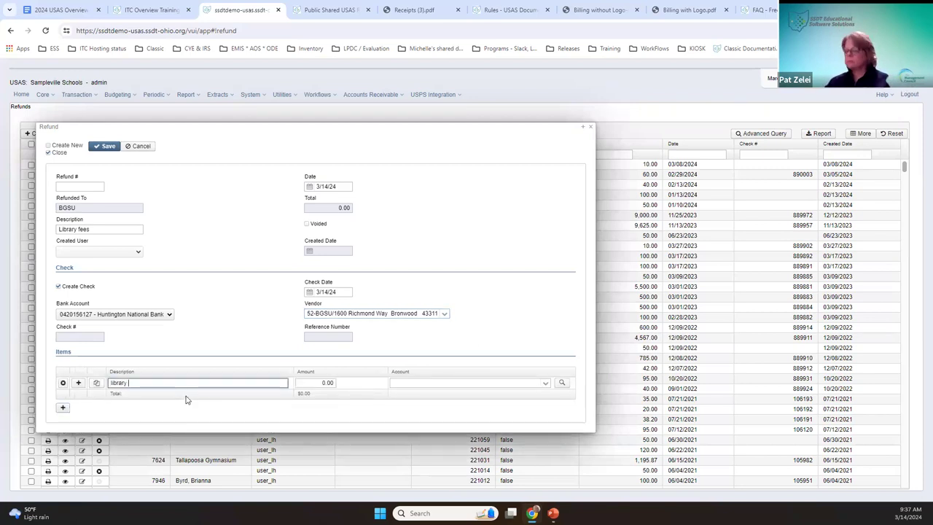
type("hs")
key("Tab")
type("10")
key("Tab")
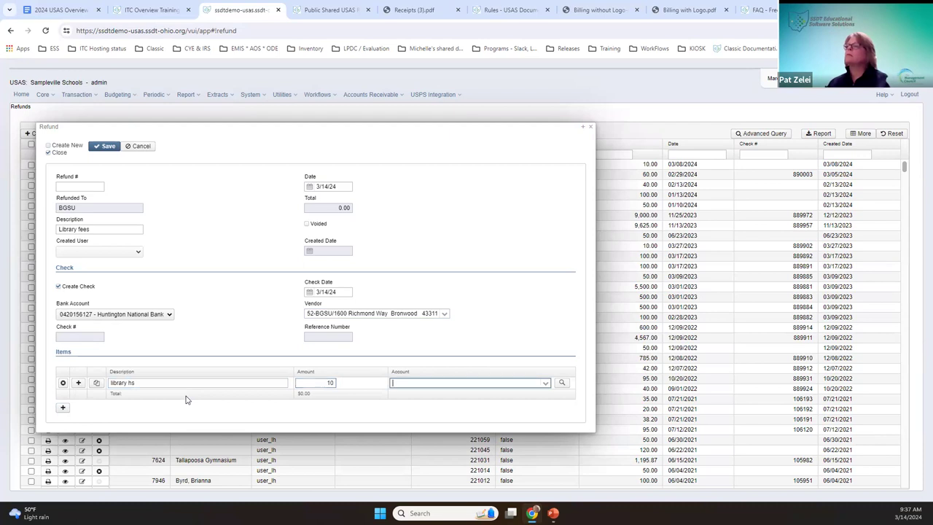
type("001")
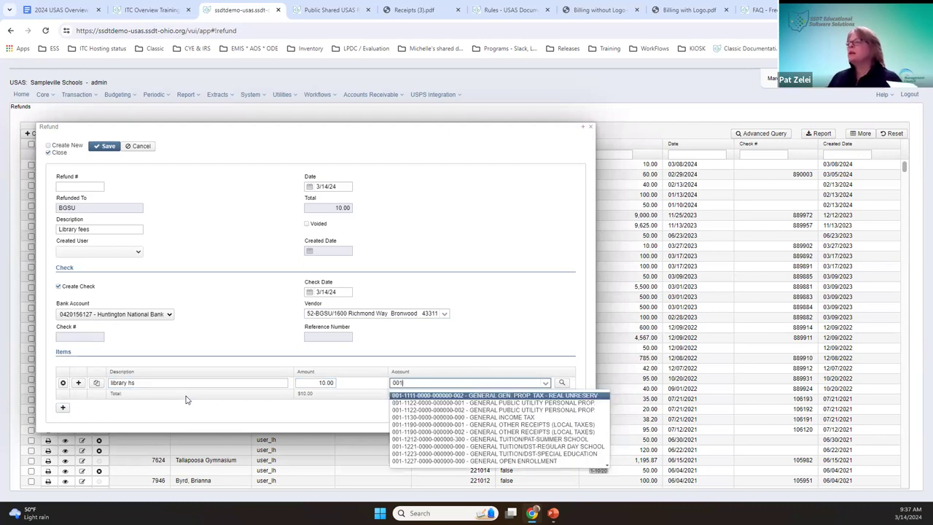
key("Return")
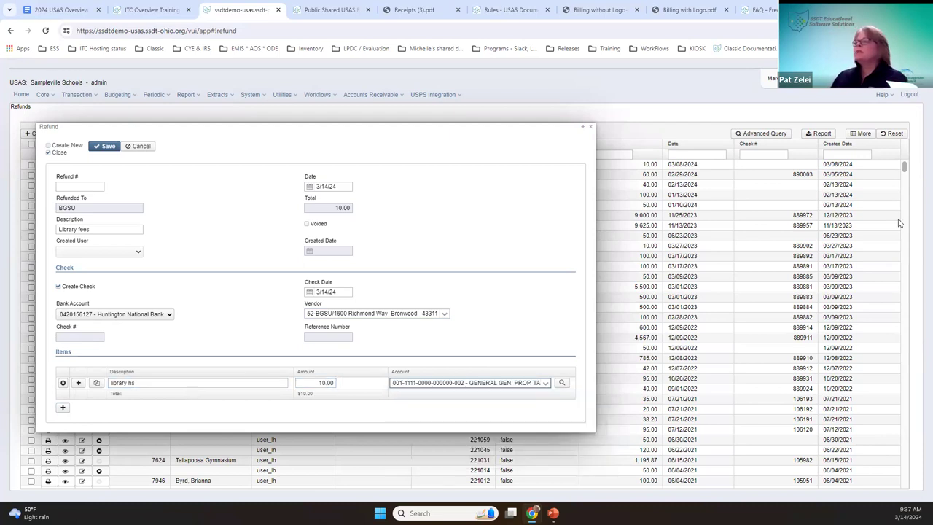
left_click(106, 147)
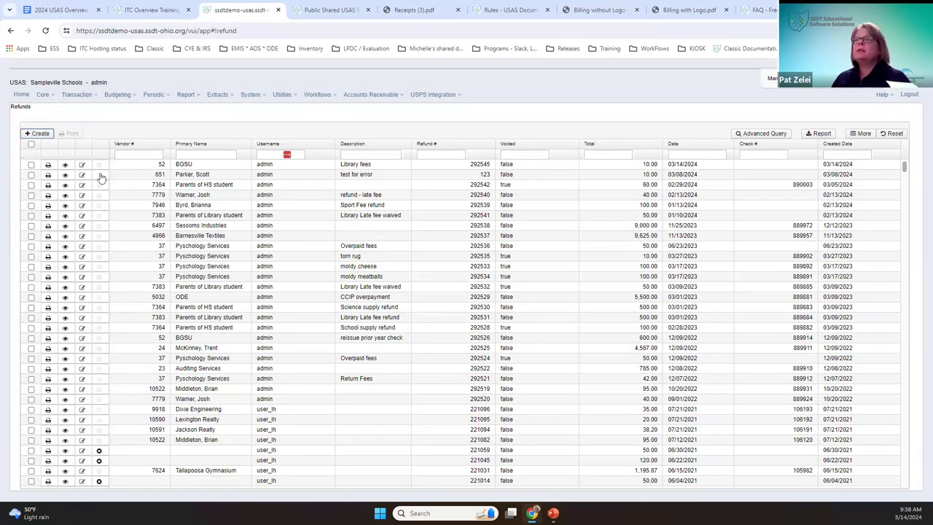
- Print the new BGSU library fees refund as a PDF using the Refund Custom Form, then view the file and close it
left_click(32, 164)
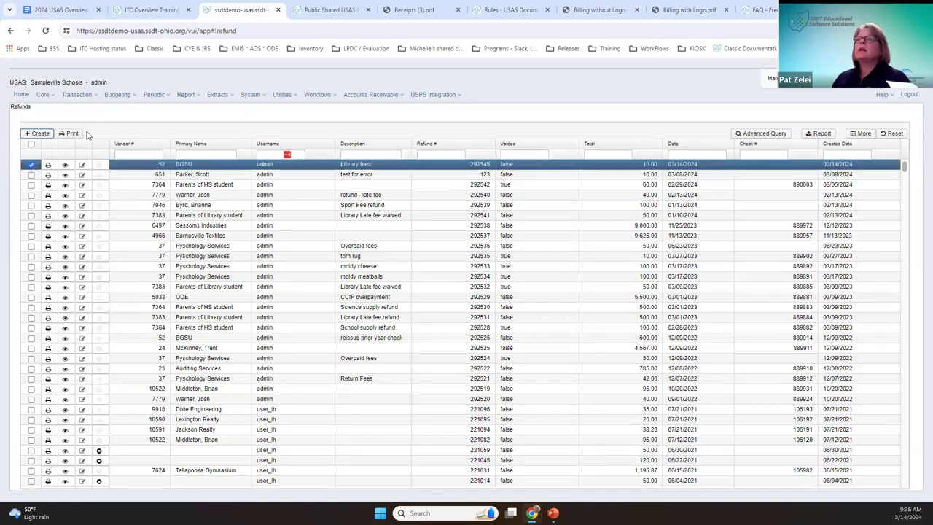
left_click(71, 134)
left_click(461, 282)
left_click(452, 301)
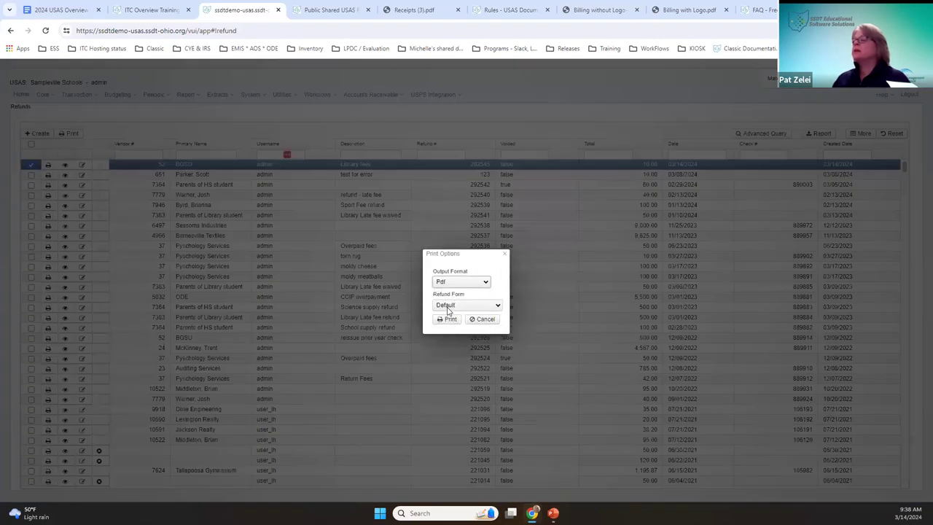
left_click(448, 306)
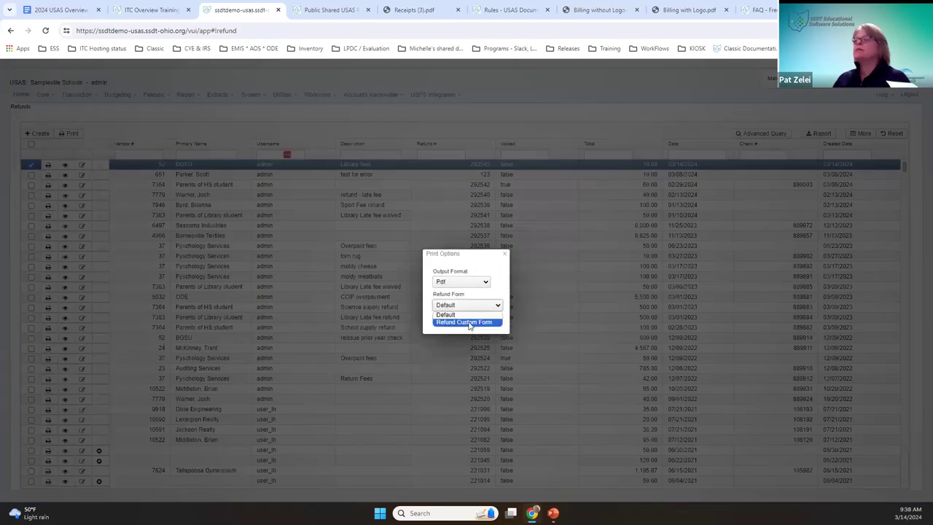
left_click(470, 322)
left_click(446, 321)
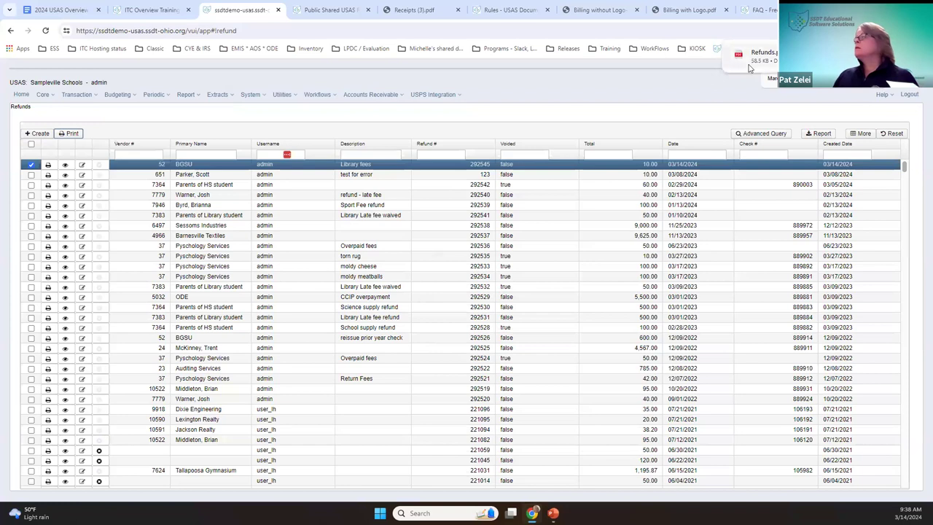
left_click(751, 67)
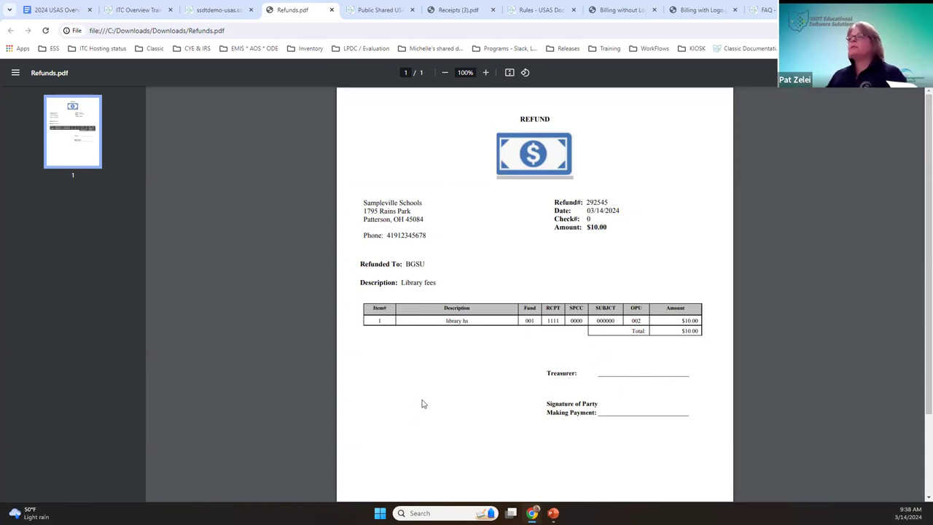
left_click(331, 13)
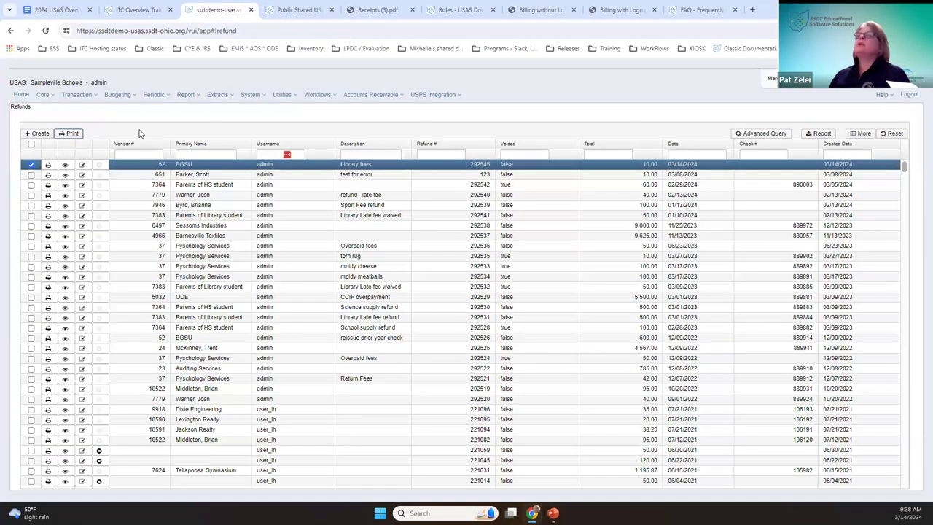
- Open the Disbursements list and move the Type column directly after Check Type
left_click(81, 95)
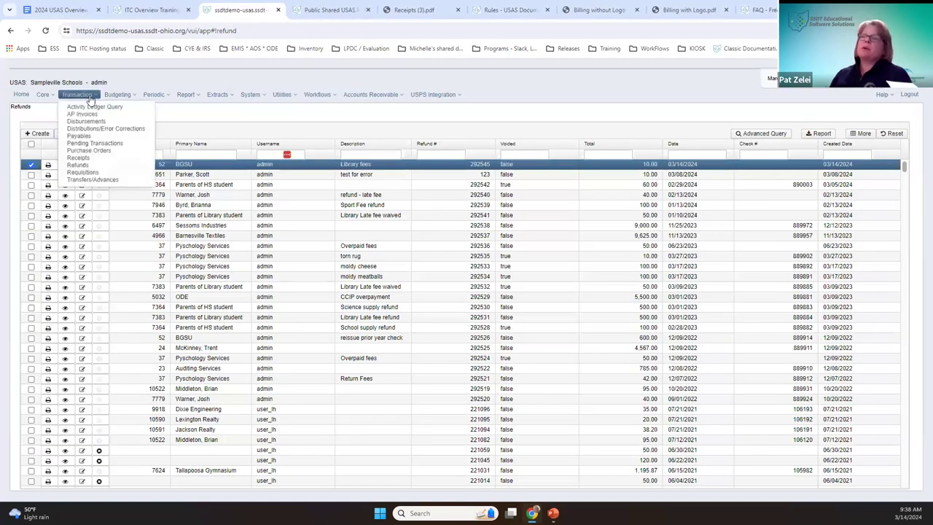
left_click(89, 121)
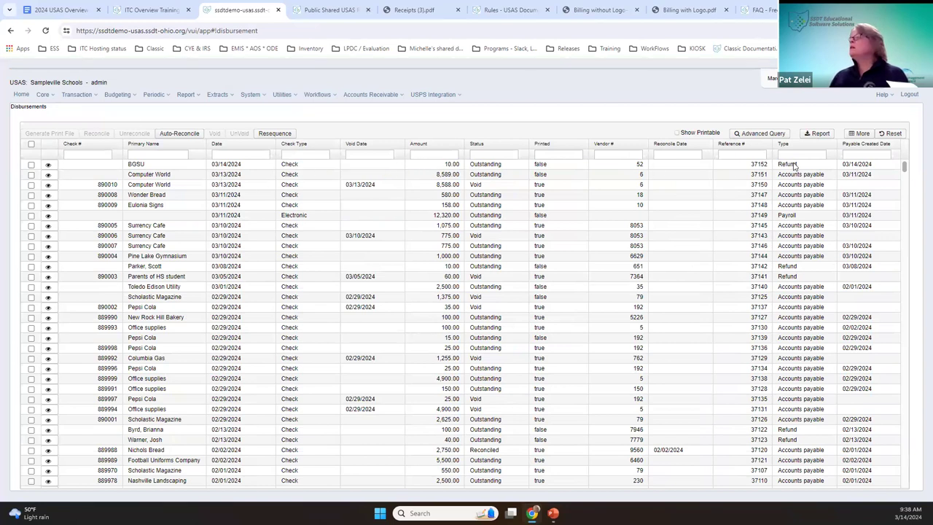
left_click_drag(783, 145, 354, 166)
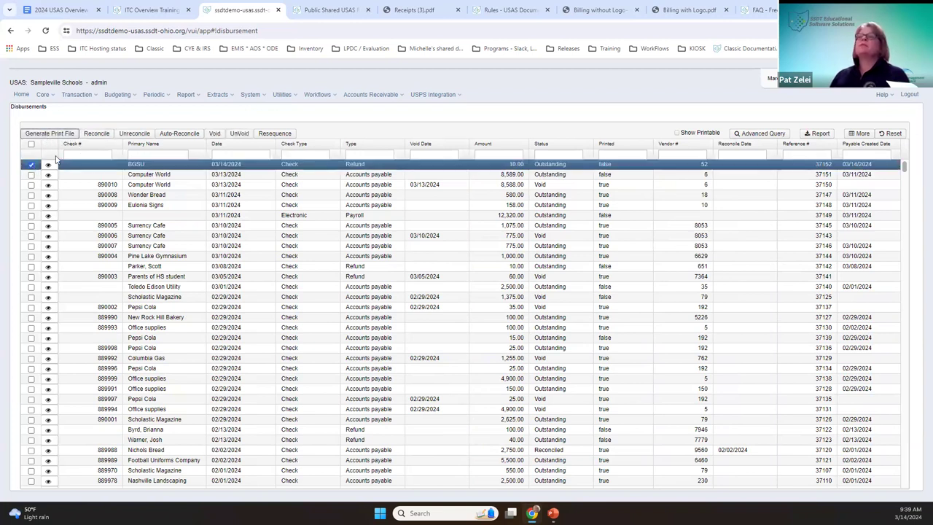
- Generate a PDF print file for the BGSU refund check, sorted by vendor number with the Default check form
left_click(73, 136)
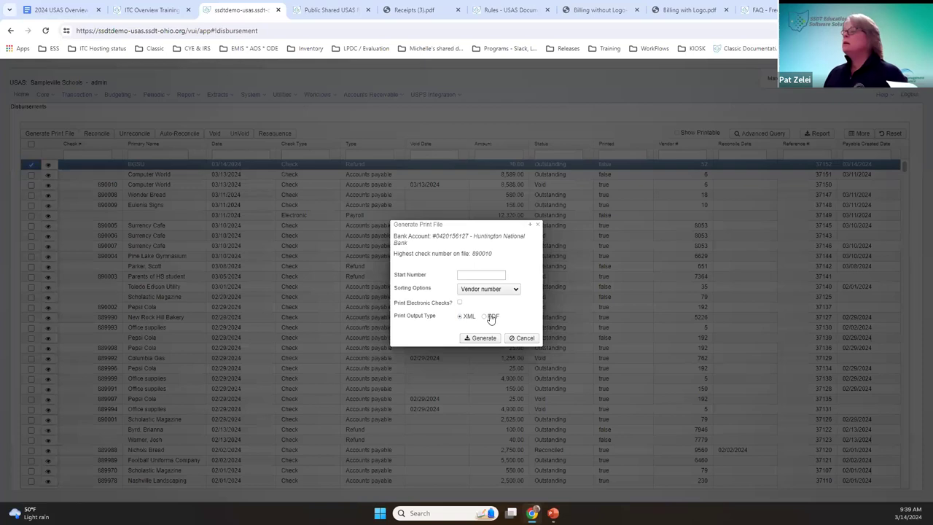
left_click(484, 315)
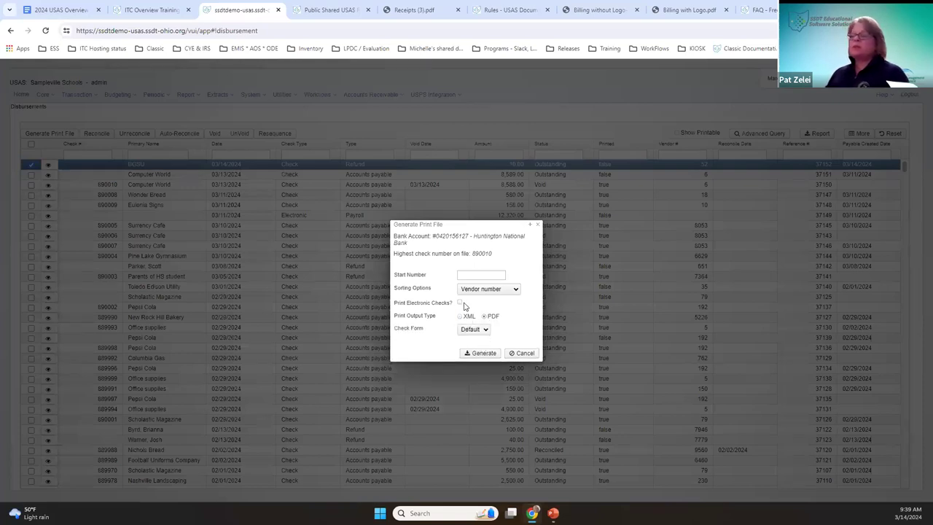
left_click(475, 332)
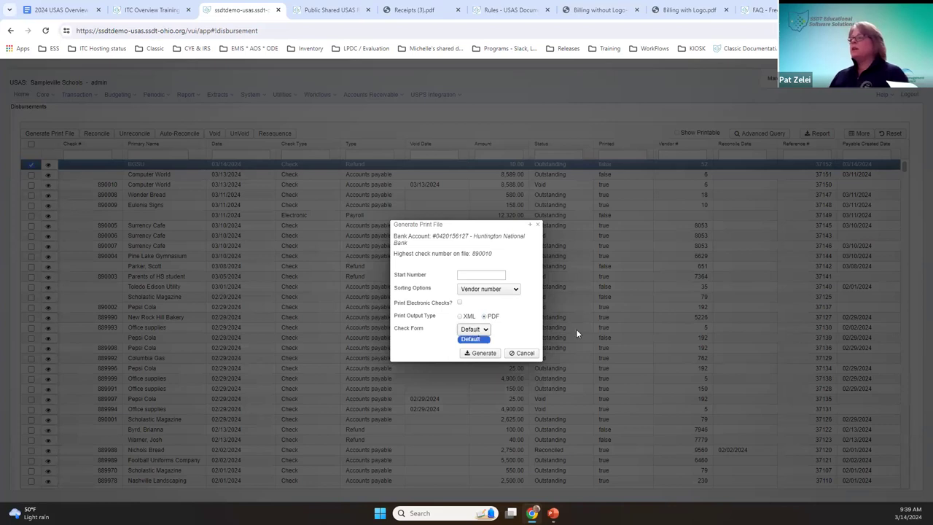
left_click(470, 339)
left_click(483, 353)
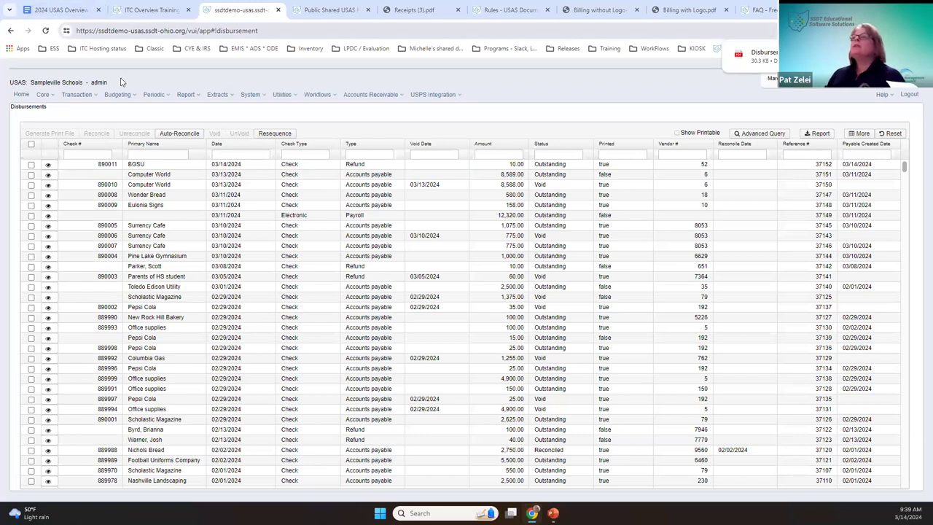
- Return to the Refunds list and open the BGSU library fees refund for viewing
left_click(73, 95)
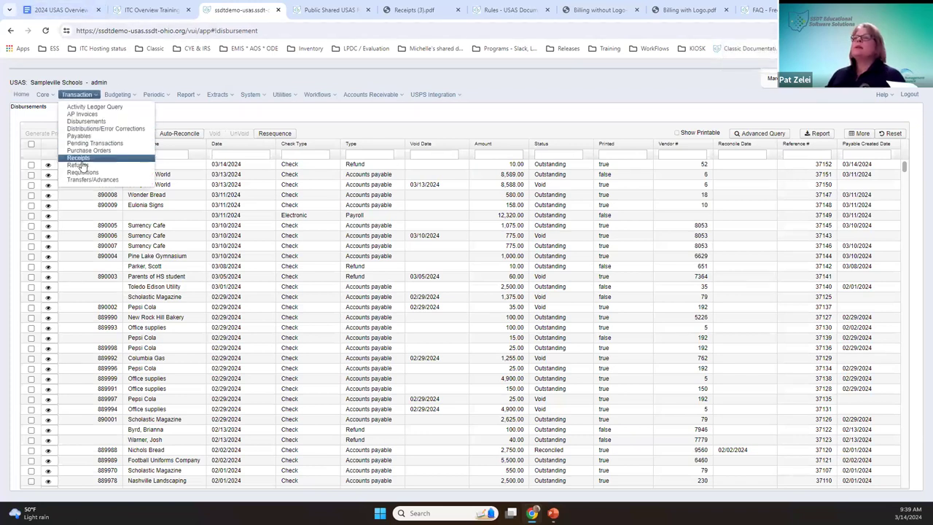
left_click(87, 168)
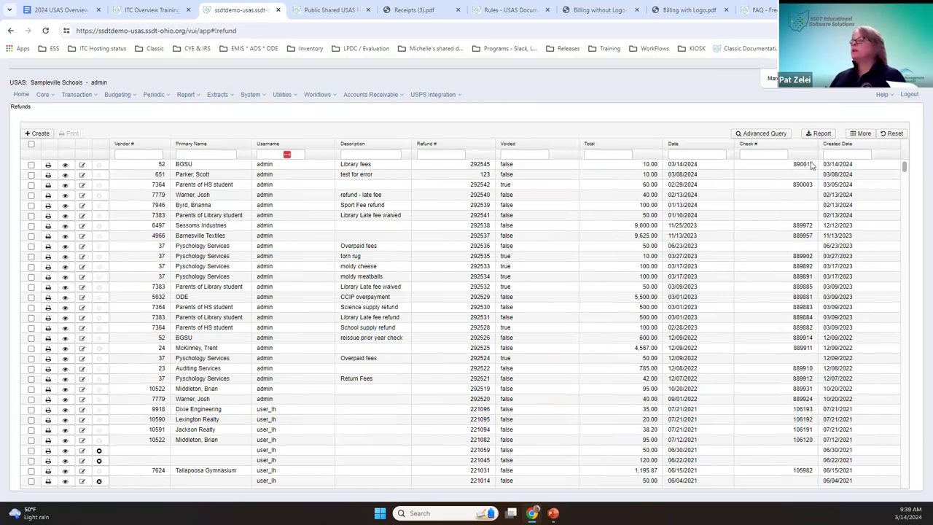
left_click(65, 166)
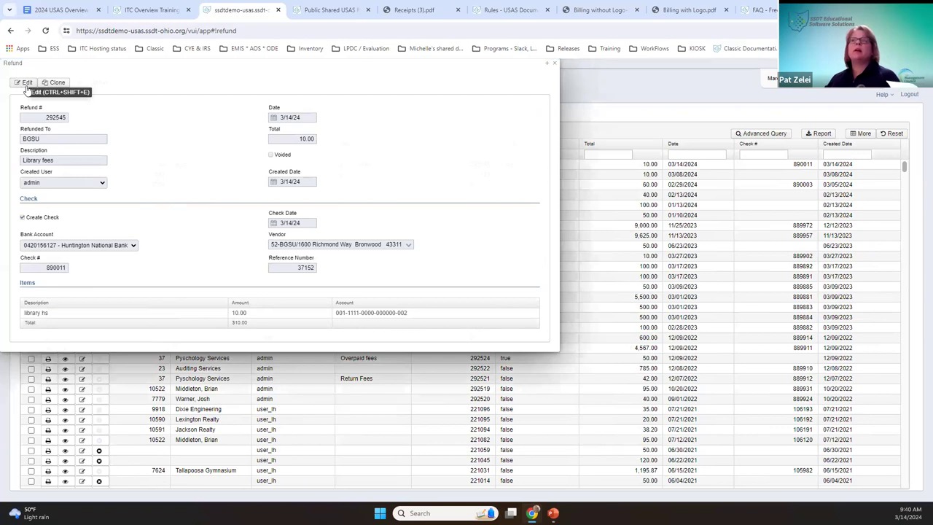
- Edit the BGSU refund so its description reads "Library fees-HS" and save it
left_click(25, 85)
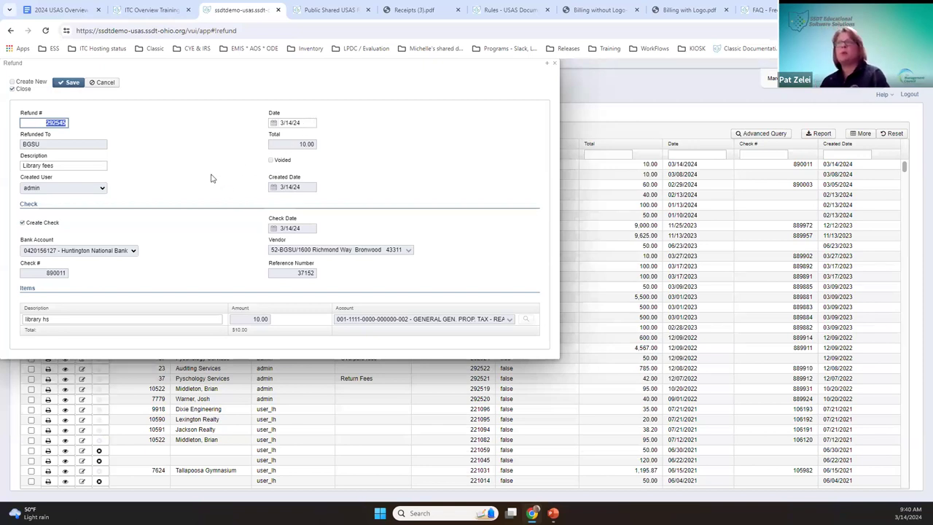
left_click(92, 166)
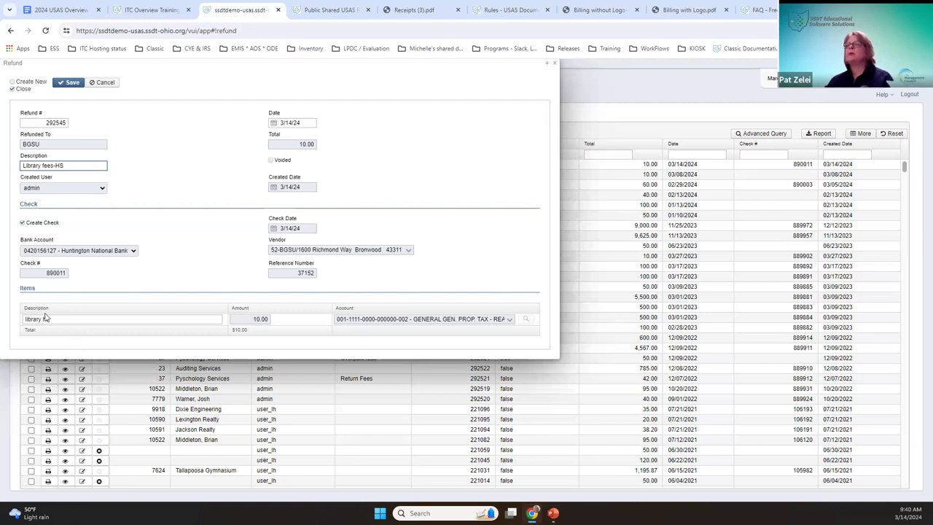
left_click_drag(50, 319, 32, 318)
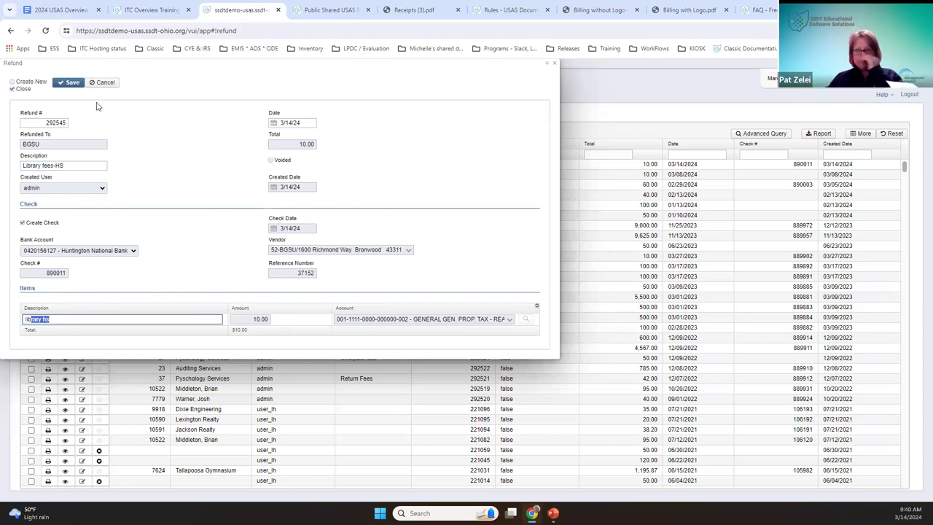
left_click(63, 85)
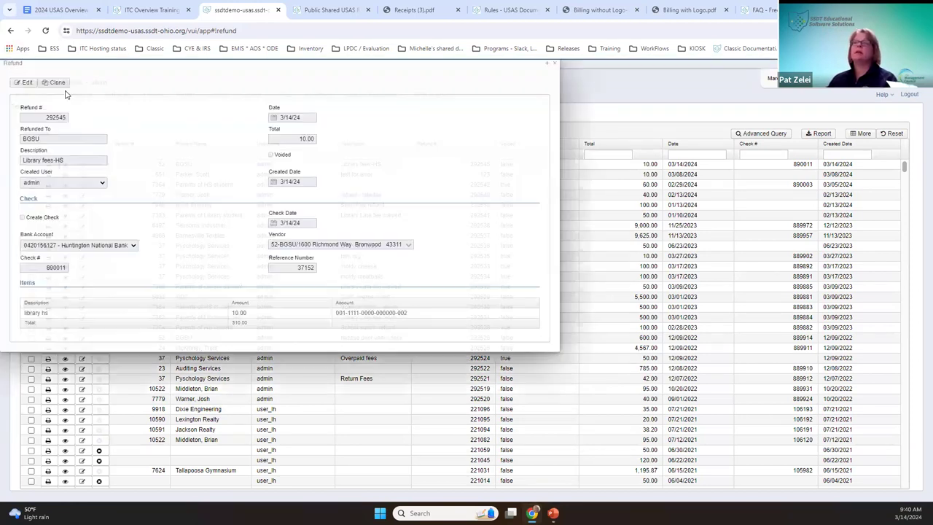
- Clone the BGSU refund with an item amount of 1,100.00 and "cafe" as item and refund description, save it, and close the original refund
left_click(63, 83)
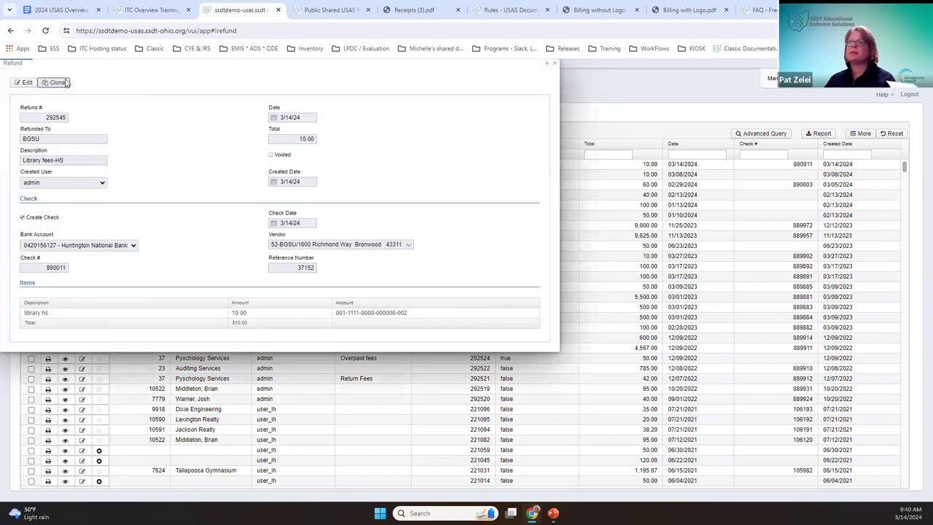
left_click(277, 326)
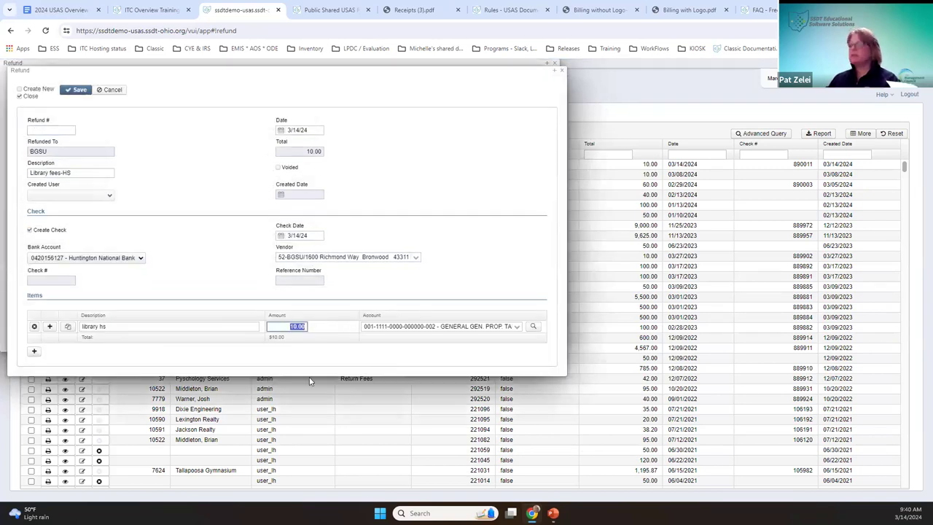
type("1,10")
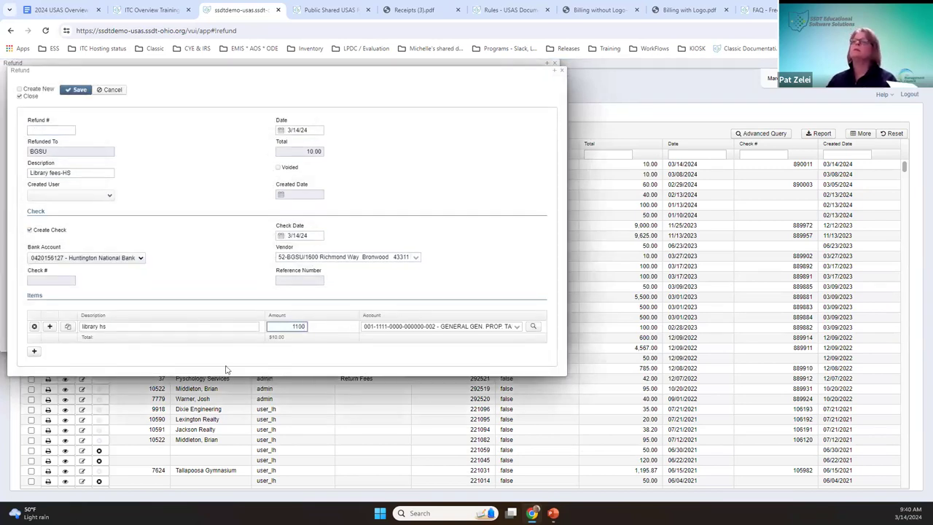
type("0")
left_click(114, 326)
type("cafe")
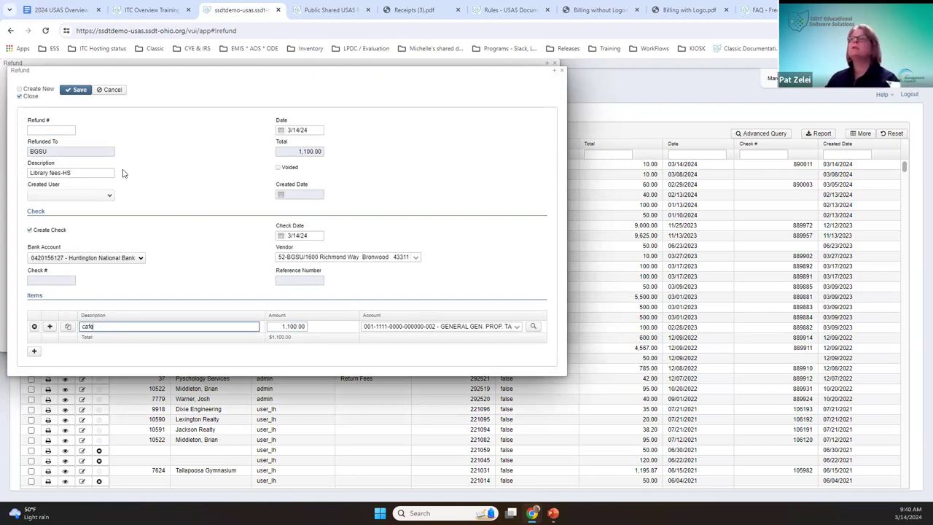
left_click(79, 175)
type("cafe")
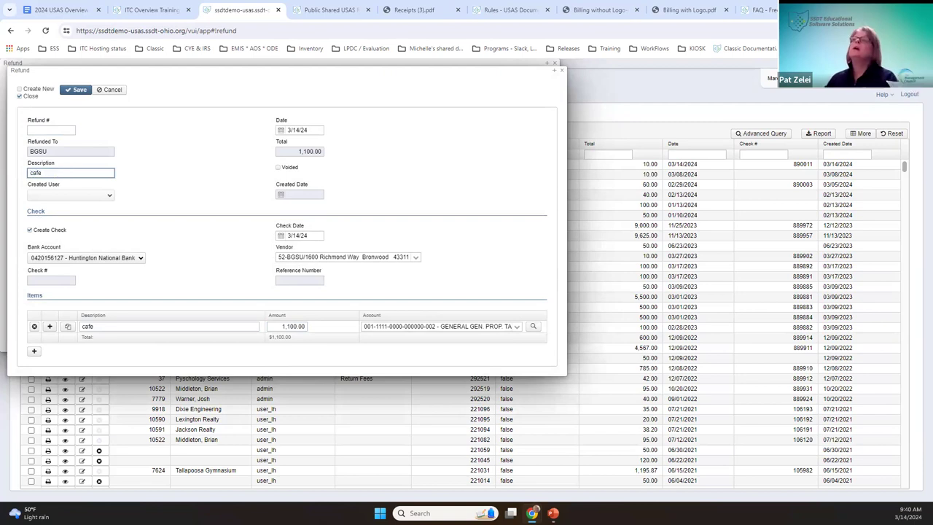
left_click(79, 92)
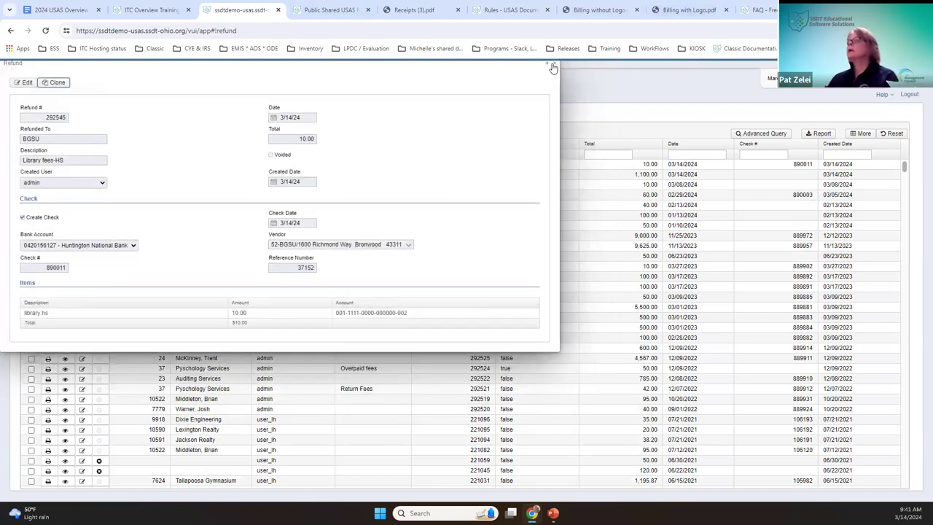
key("Escape")
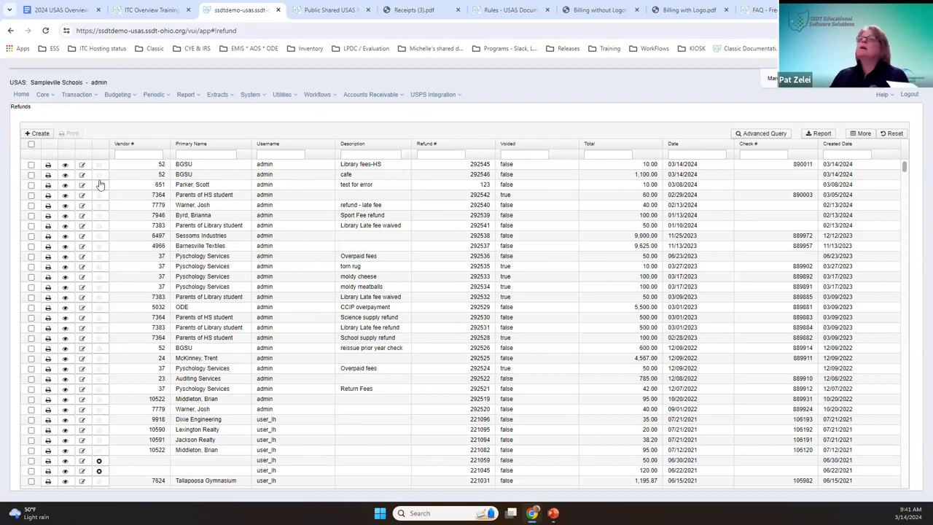
- Review the BGSU Library fees-HS refund, and void its 10.00 check in Disbursements with void date 3/14/24 and invoice items voided
left_click(64, 167)
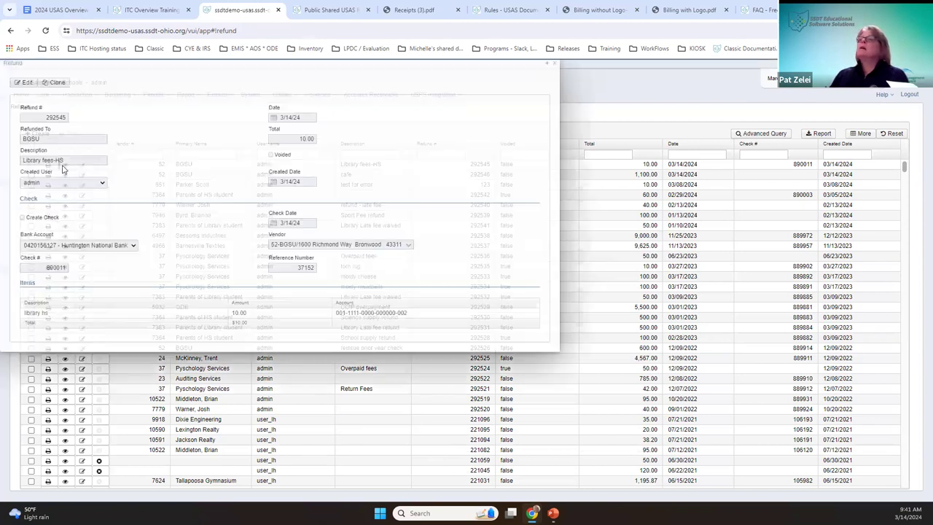
left_click(553, 67)
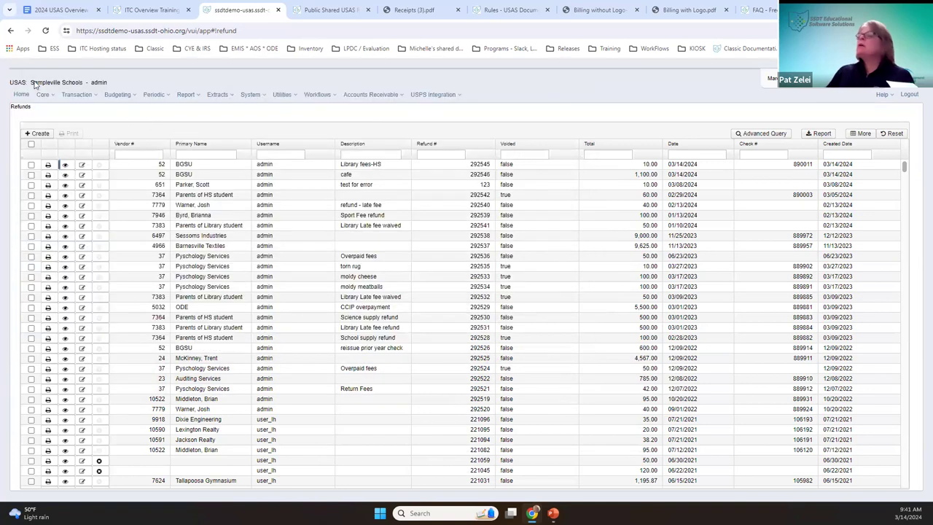
left_click(68, 95)
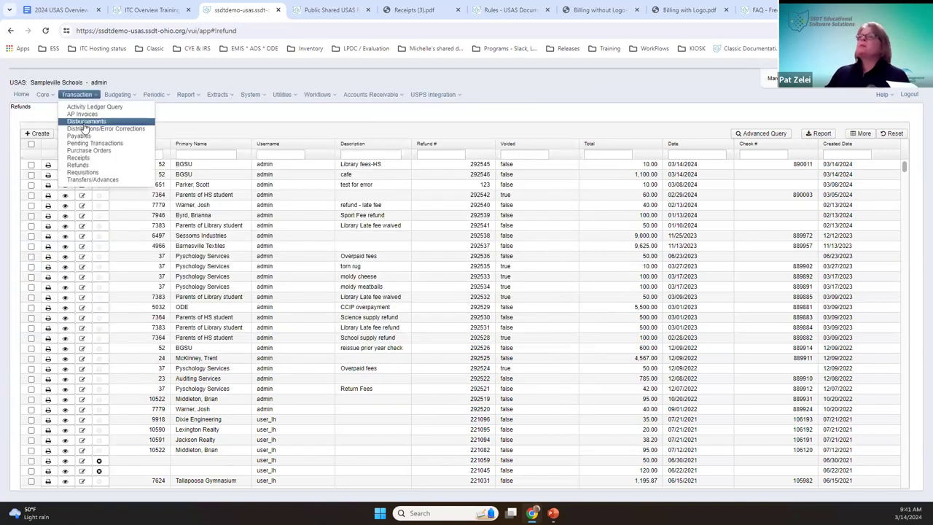
left_click(84, 128)
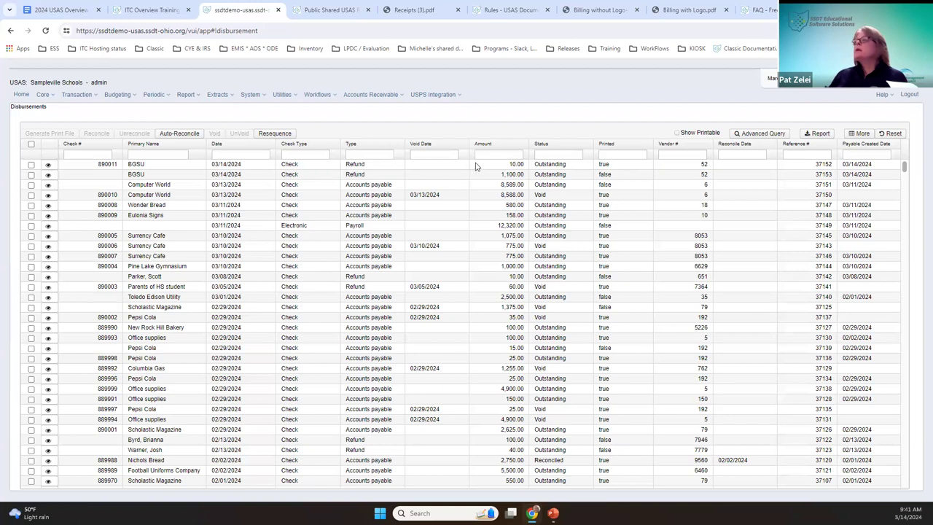
left_click(31, 165)
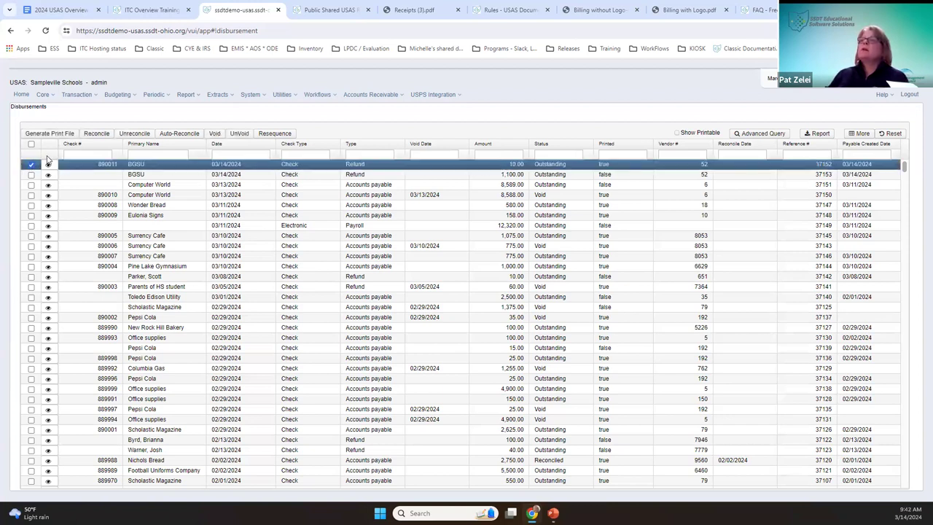
left_click(216, 137)
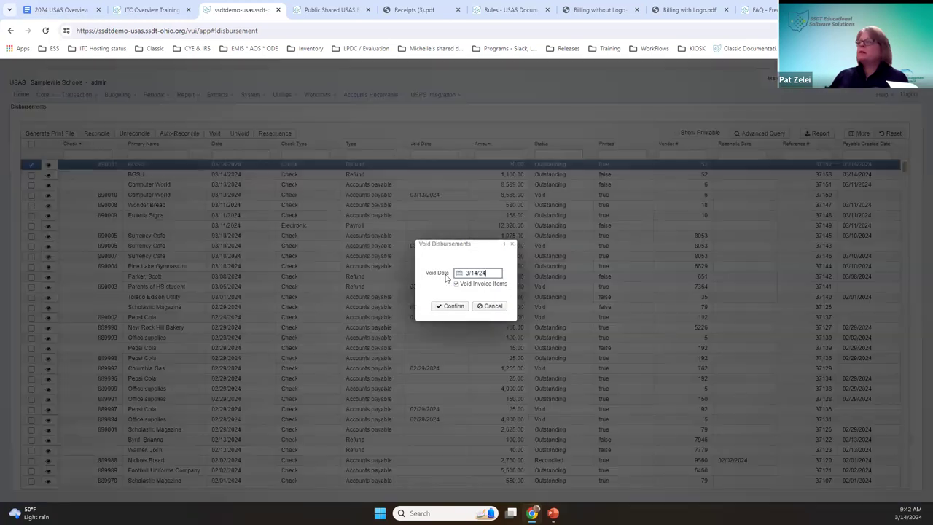
left_click(450, 309)
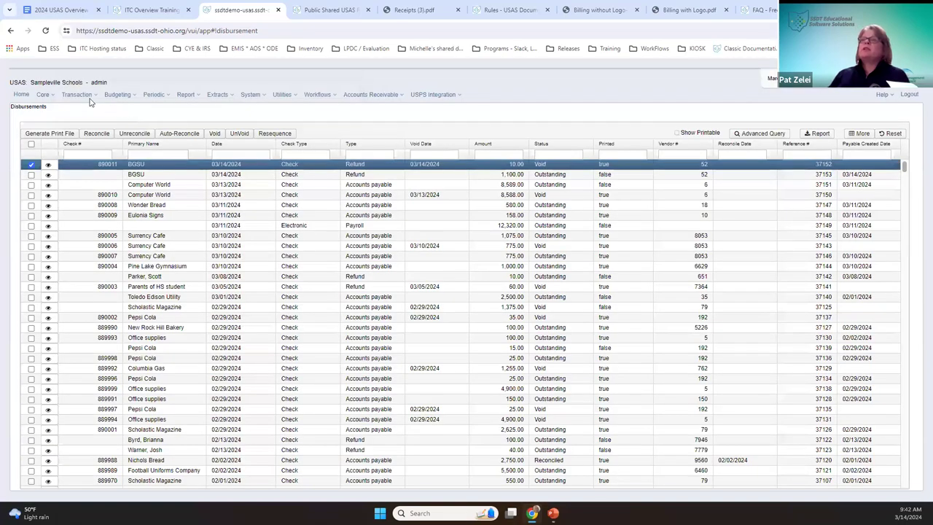
- Return to Refunds and examine the details of the BGSU Library fees-HS refund
left_click(83, 95)
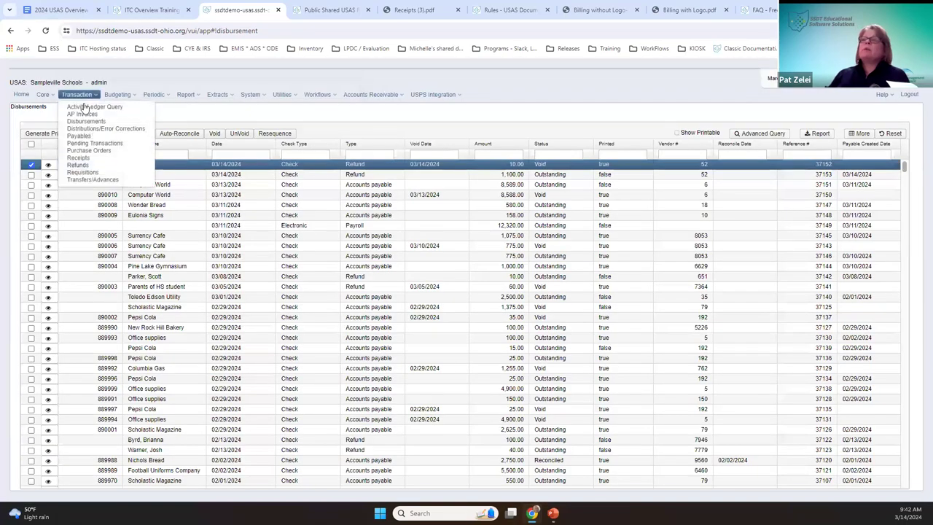
left_click(93, 164)
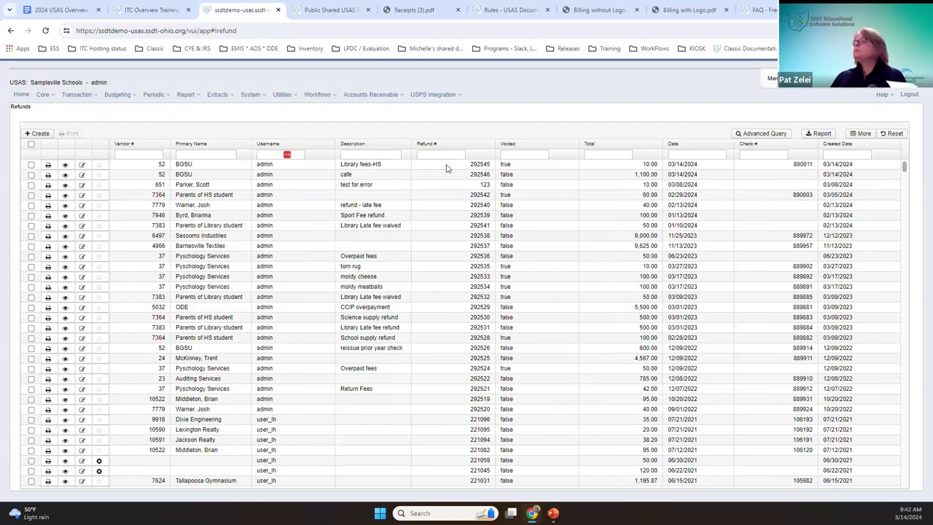
left_click(65, 166)
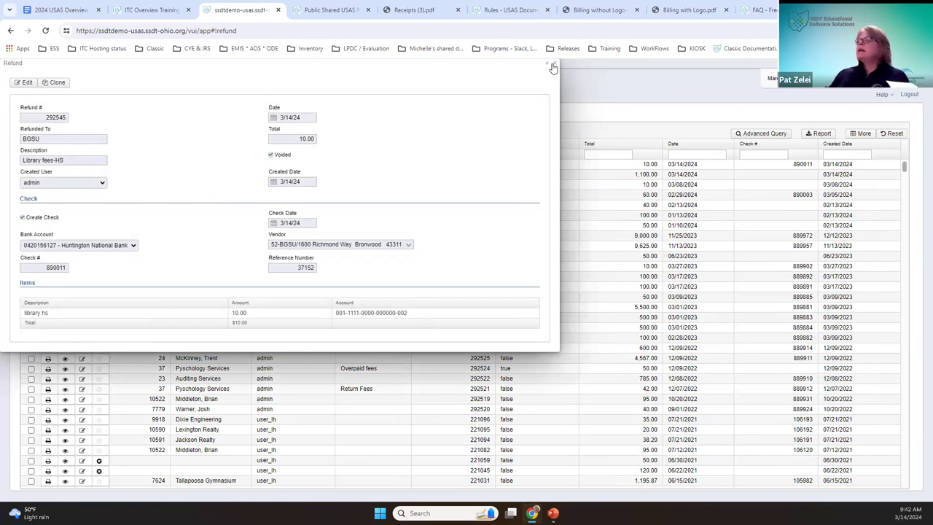
key("Escape")
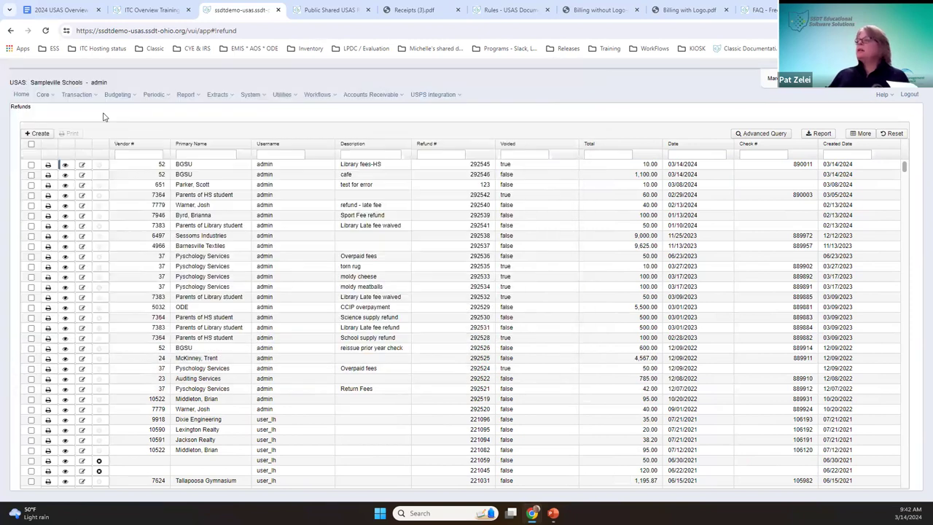
- Start a new refund without a check, filling in the recipient's name and the description milk
left_click(37, 135)
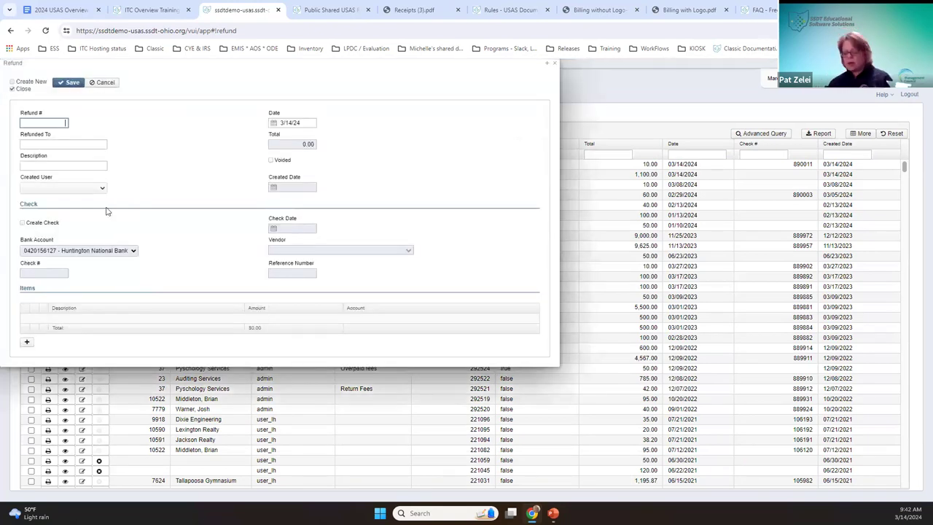
key("Tab")
key("Tab")
key("Tab")
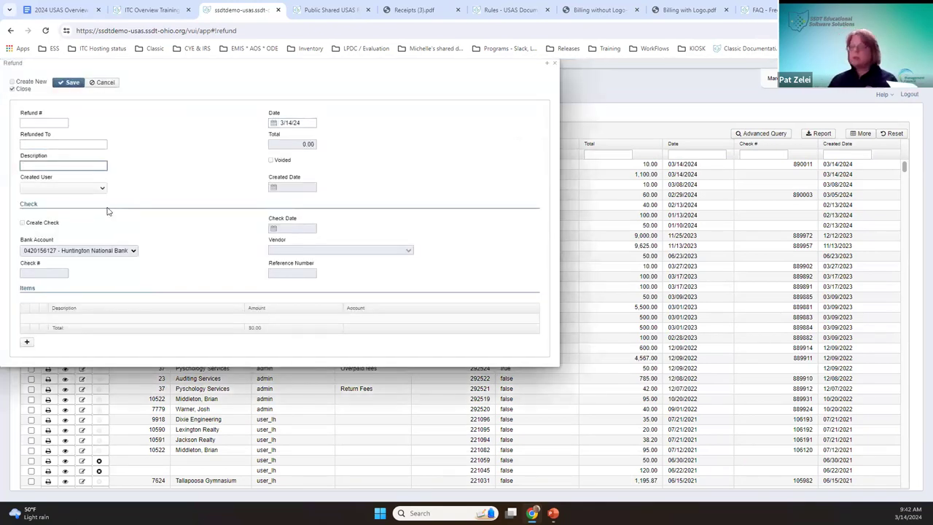
left_click(88, 143)
key("Tab")
type("m")
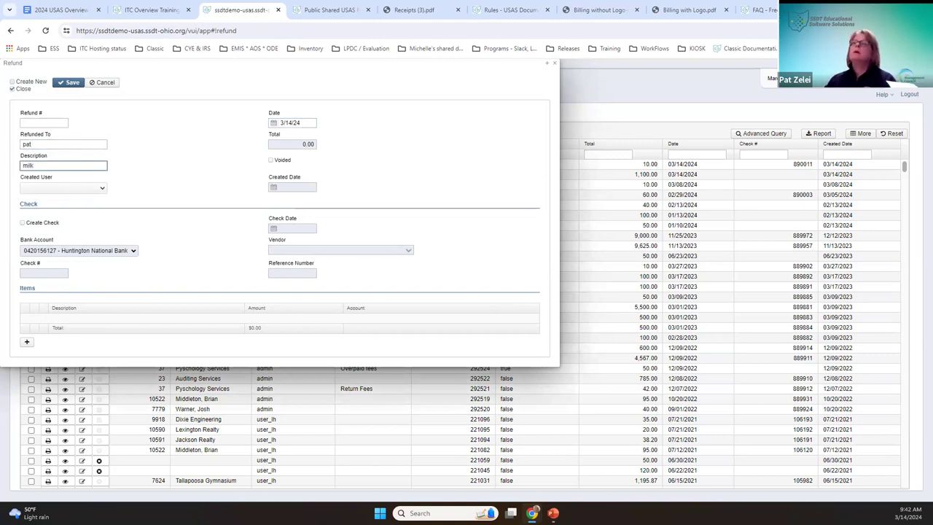
- Add a refund item described as fee for 100 with an account matching 006, and save the refund
left_click(26, 341)
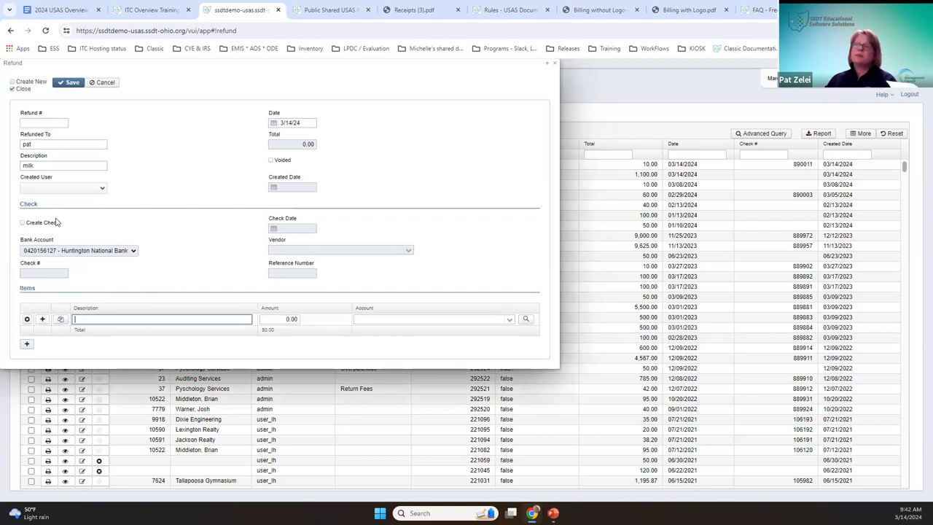
type("fee")
key("Tab")
type("100")
key("Tab")
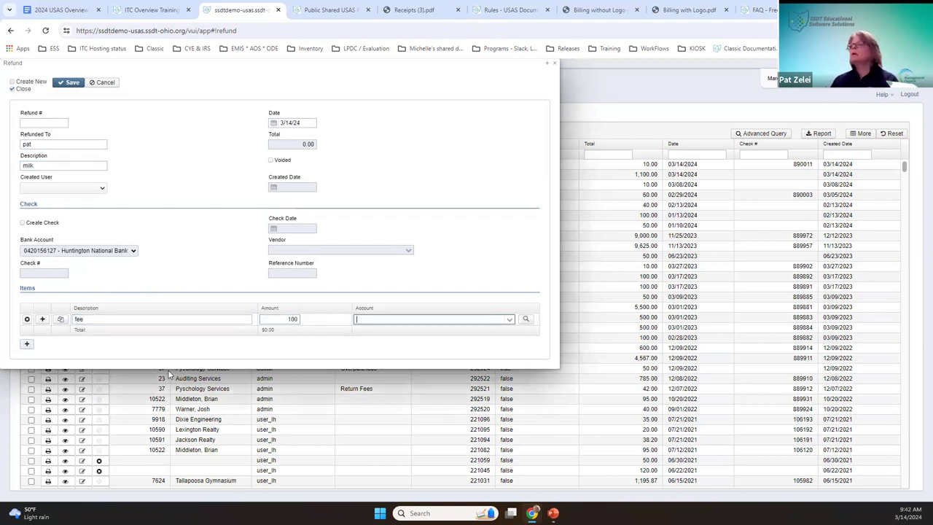
type("006")
key("Tab")
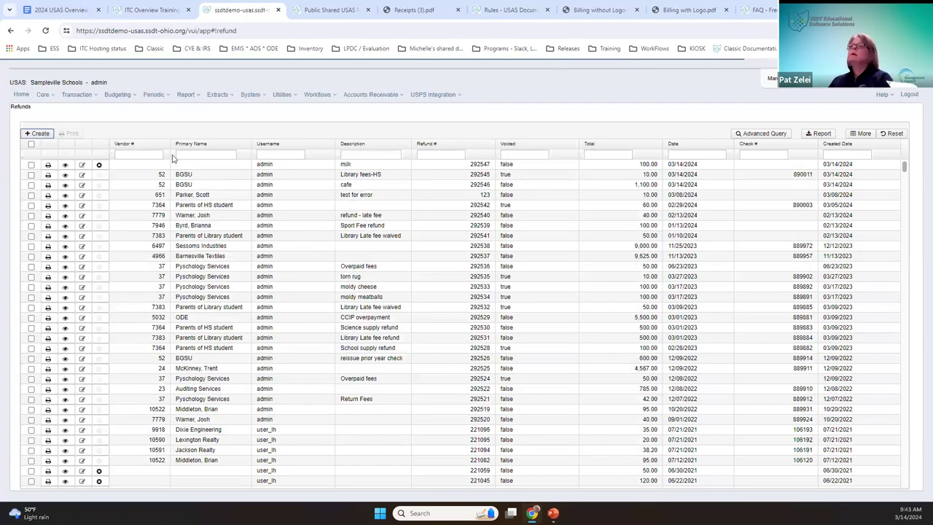
- Delete the milk refund from the Refunds grid
left_click(98, 166)
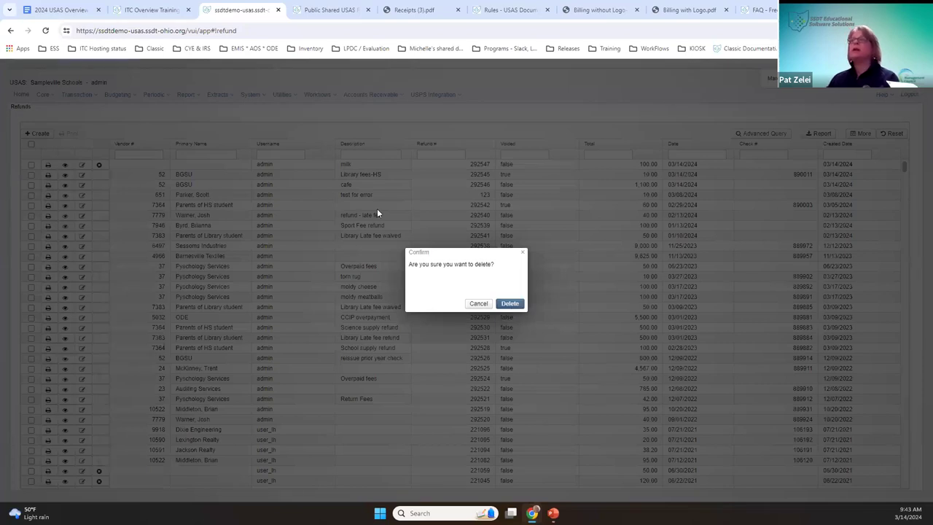
key("Return")
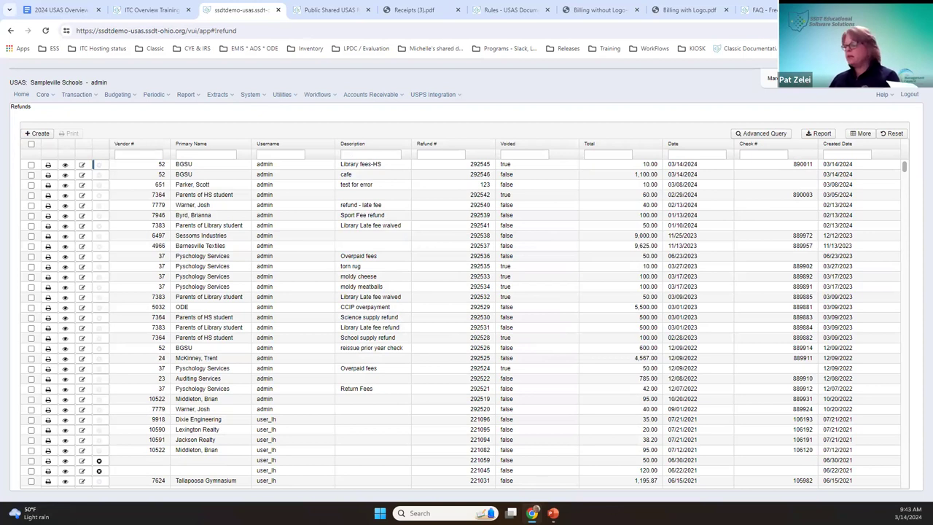
- Switch to the PowerPoint presentation and examine slide 106 on deleting a refund and voiding a refund disbursement
mouse_move(553, 513)
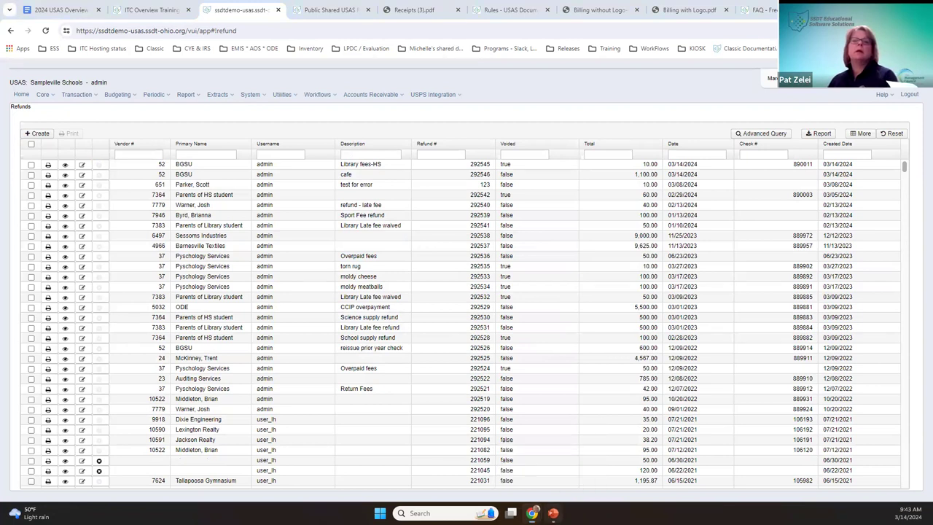
left_click(551, 459)
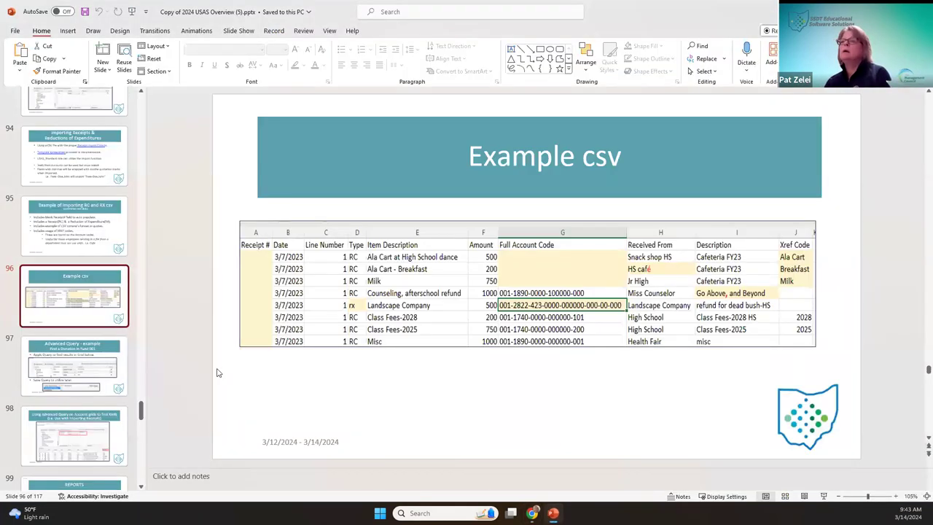
scroll(78, 437, "down", 5)
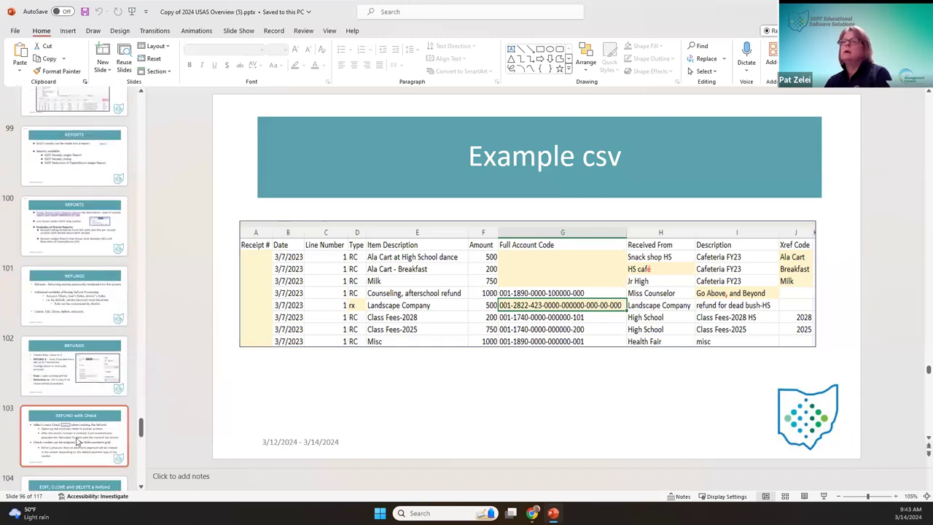
left_click_drag(142, 433, 143, 448)
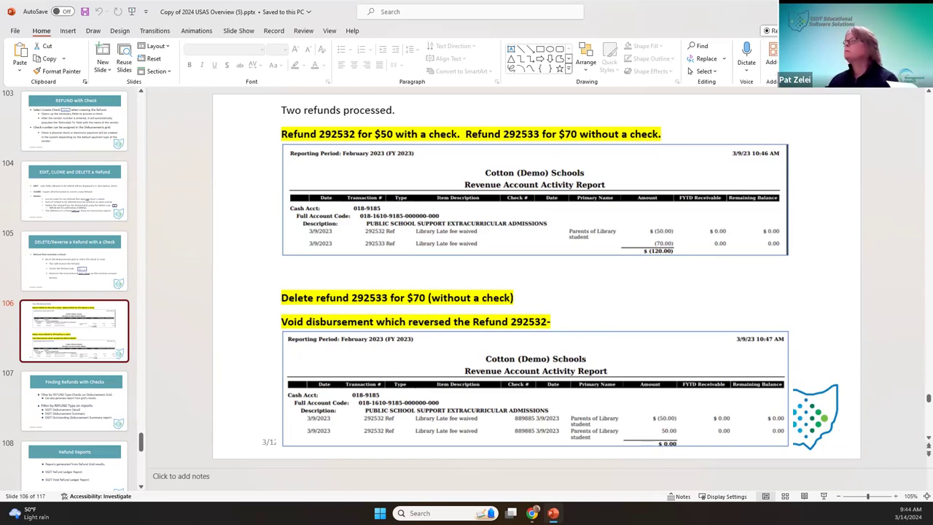
- Switch back to USAS in Chrome and filter the Disbursements grid's Type column by r for refunds
key("alt+Tab")
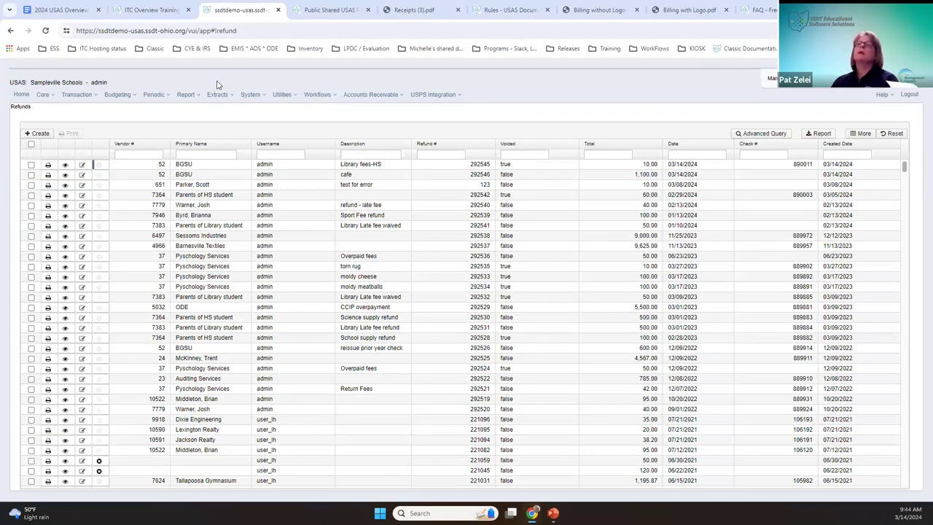
left_click(78, 95)
left_click(88, 122)
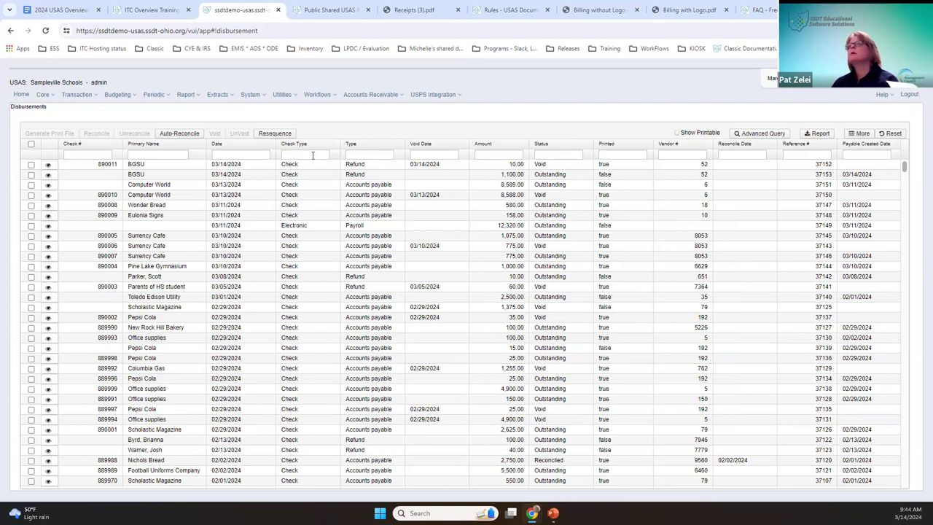
left_click(366, 155)
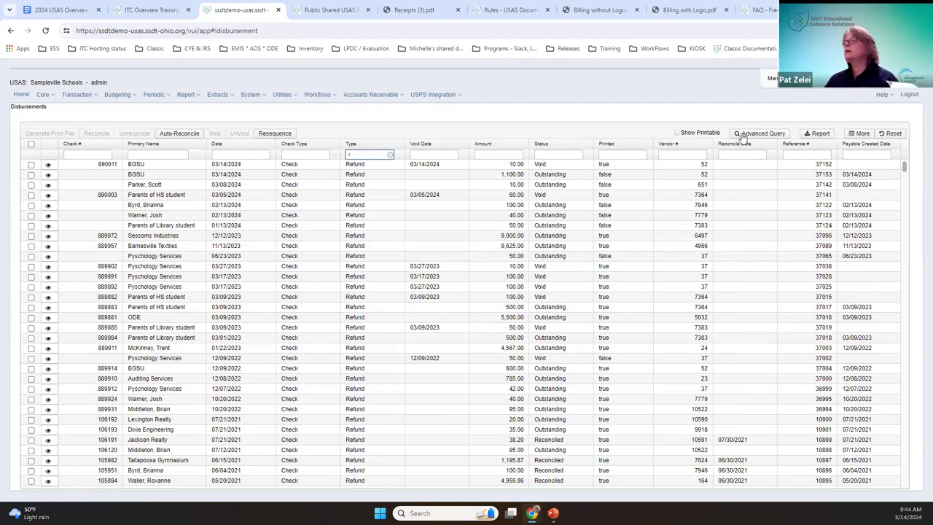
- Show the advanced query controls for Disbursements, check the saved queries and look through the filtered refund checks
left_click(758, 133)
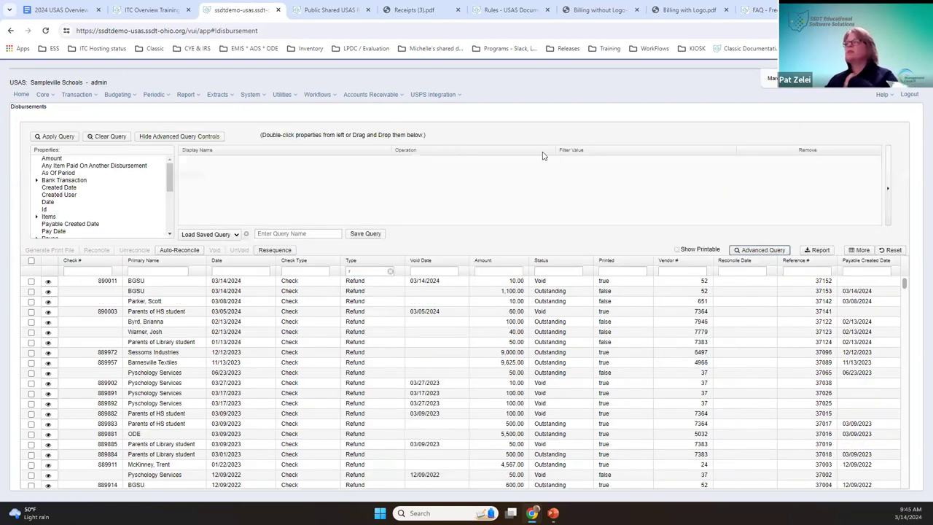
left_click(211, 234)
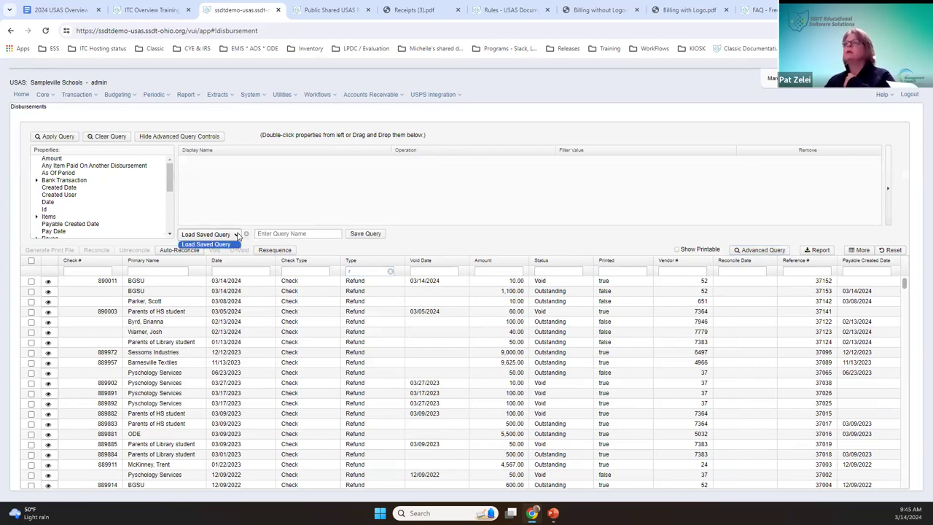
left_click(343, 206)
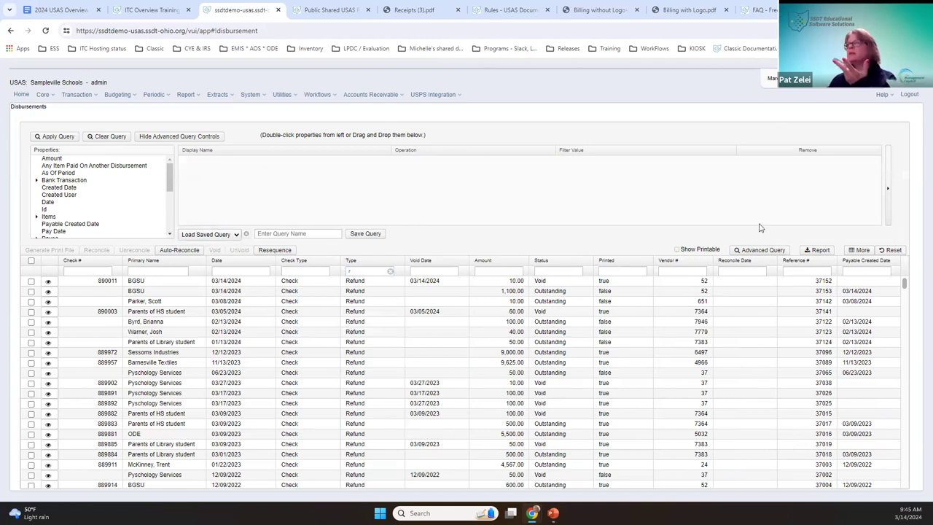
scroll(392, 328, "down", 6)
scroll(392, 347, "up", 3)
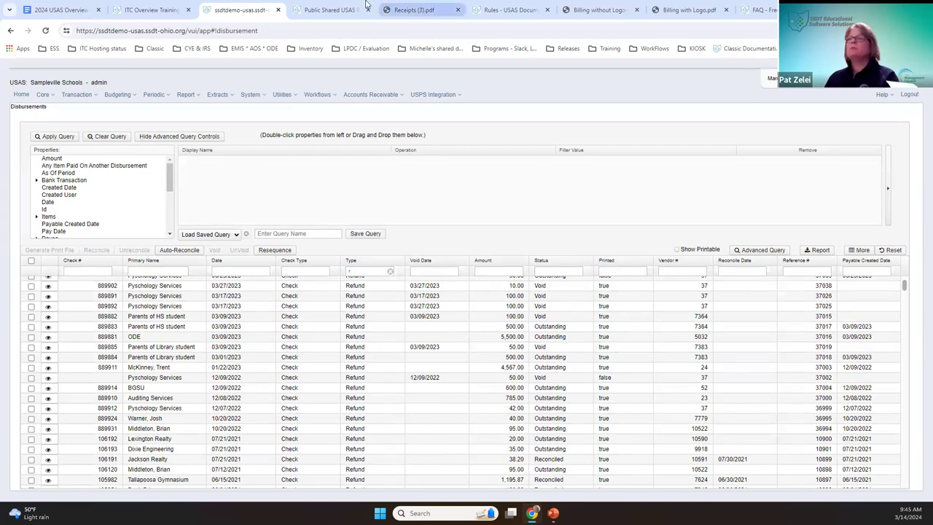
- Open the Disbursement Detail Report and remove ACCOUNTS_PAYABLE and PAYROLL from the selected disbursement types, leaving REFUND
left_click(188, 96)
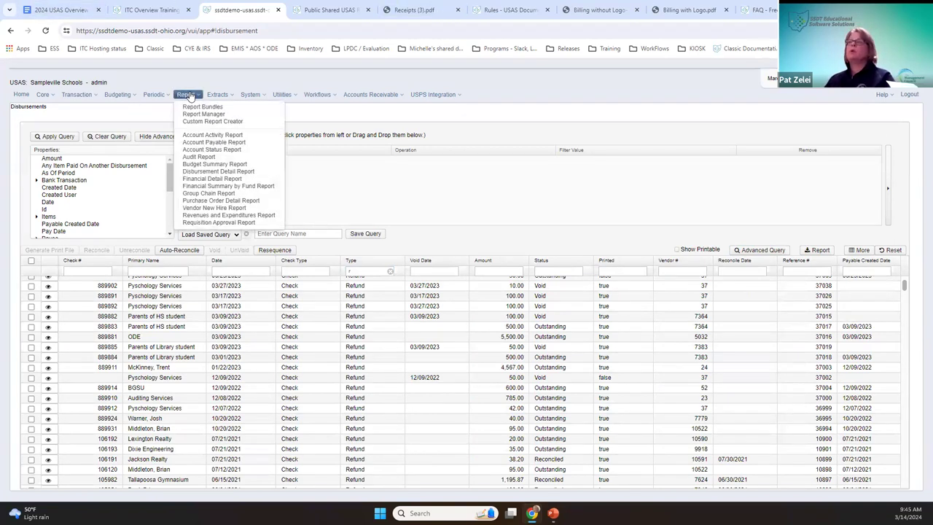
left_click(208, 172)
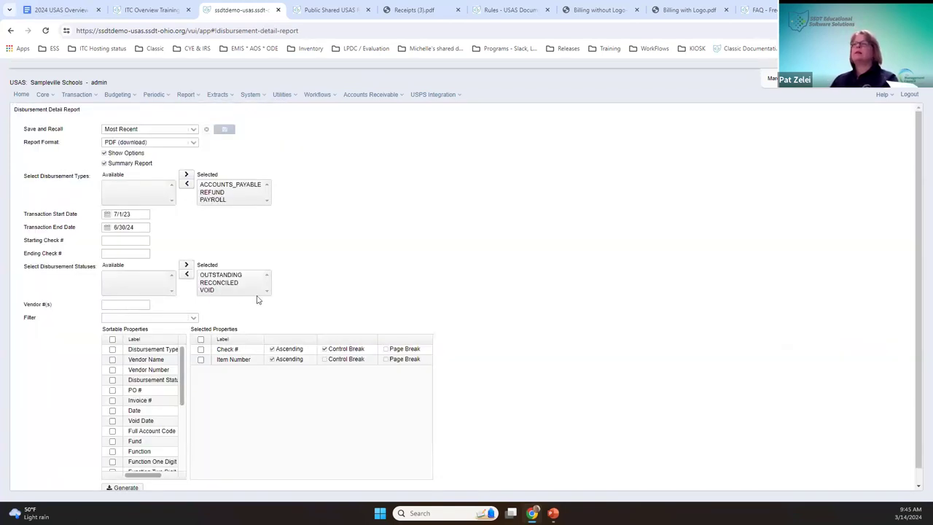
left_click(221, 186)
left_click(186, 184)
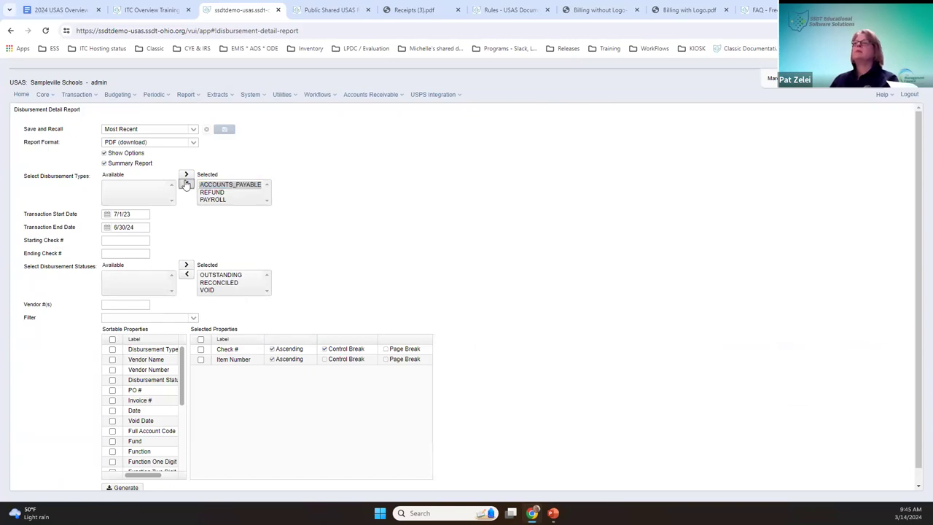
left_click(213, 193)
left_click(186, 186)
left_click(186, 187)
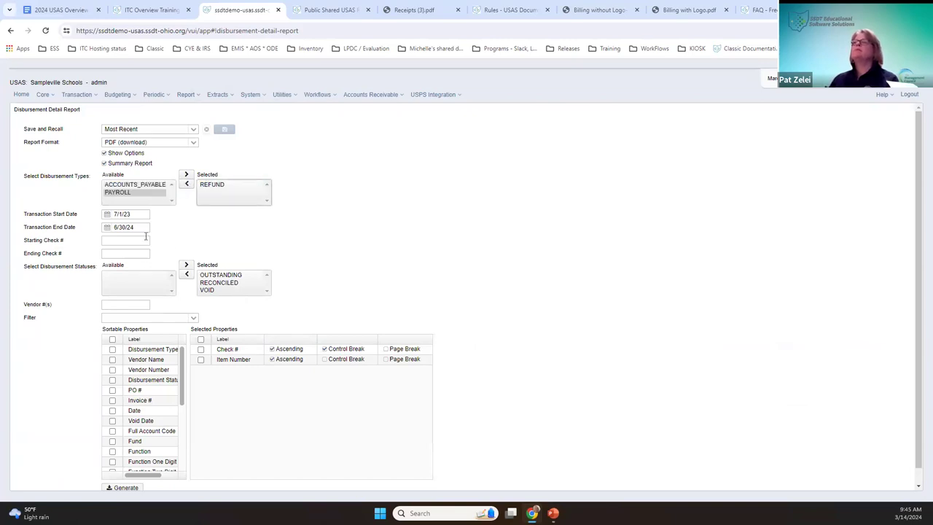
- Open the Report Manager and look through the list for the SSDT disbursement reports
left_click(184, 96)
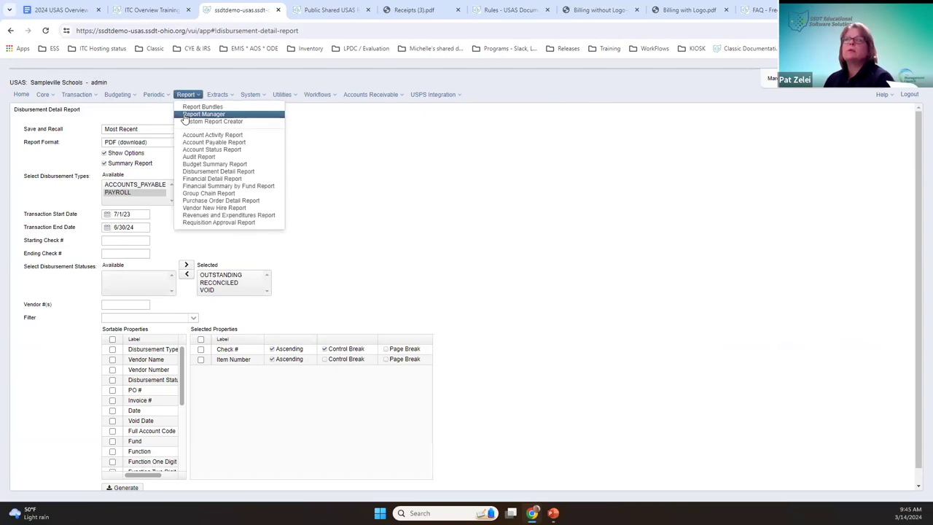
left_click(185, 115)
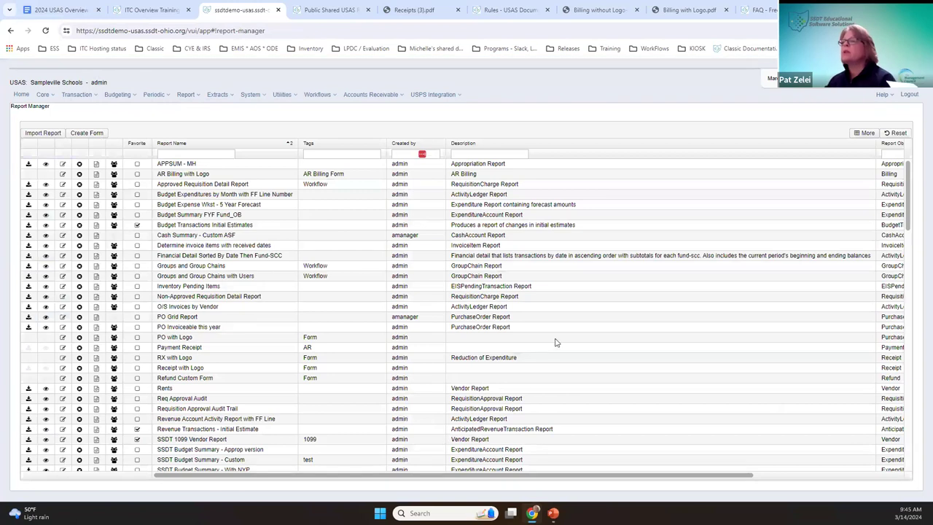
scroll(332, 305, "down", 3)
scroll(320, 299, "down", 10)
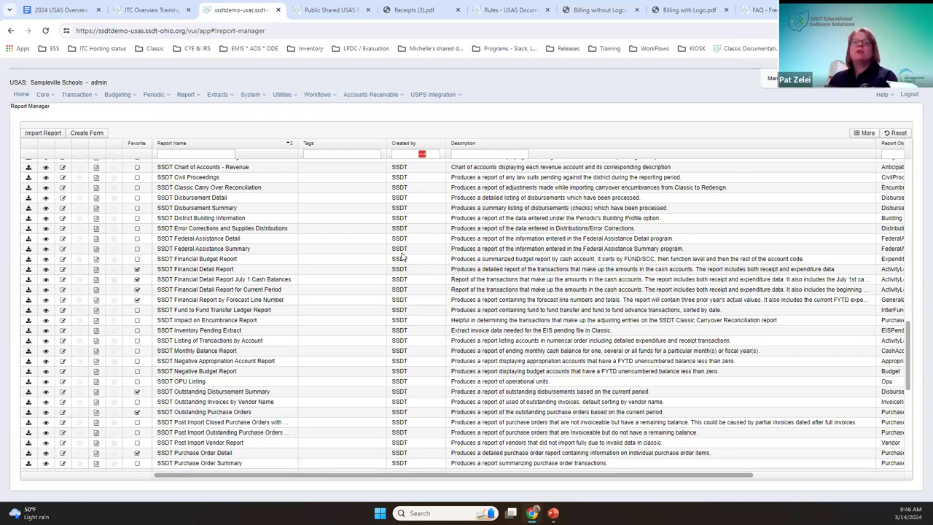
left_click(392, 96)
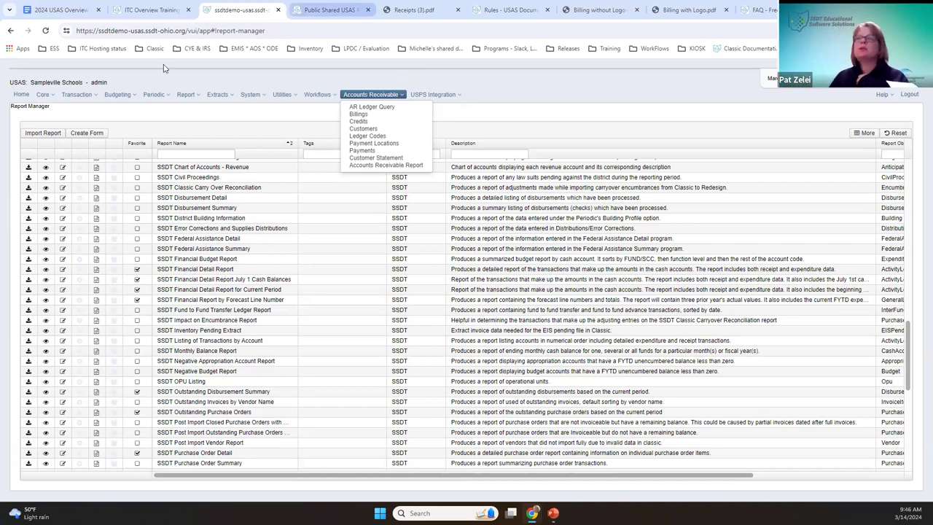
mouse_move(80, 98)
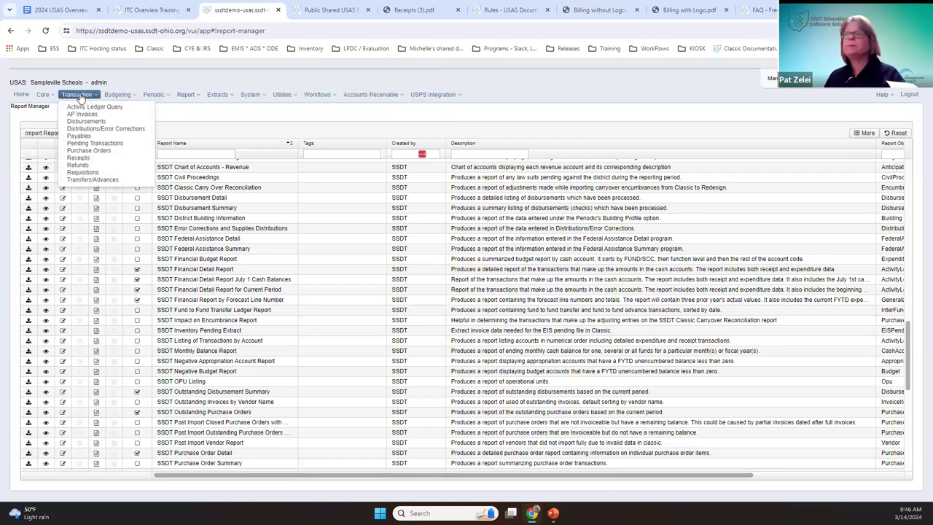
mouse_move(186, 94)
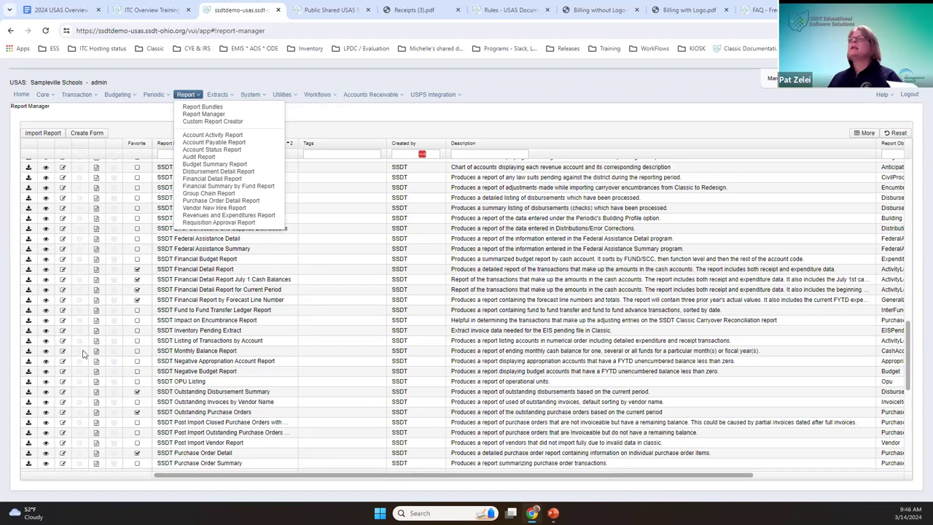
left_click(378, 95)
left_click(371, 95)
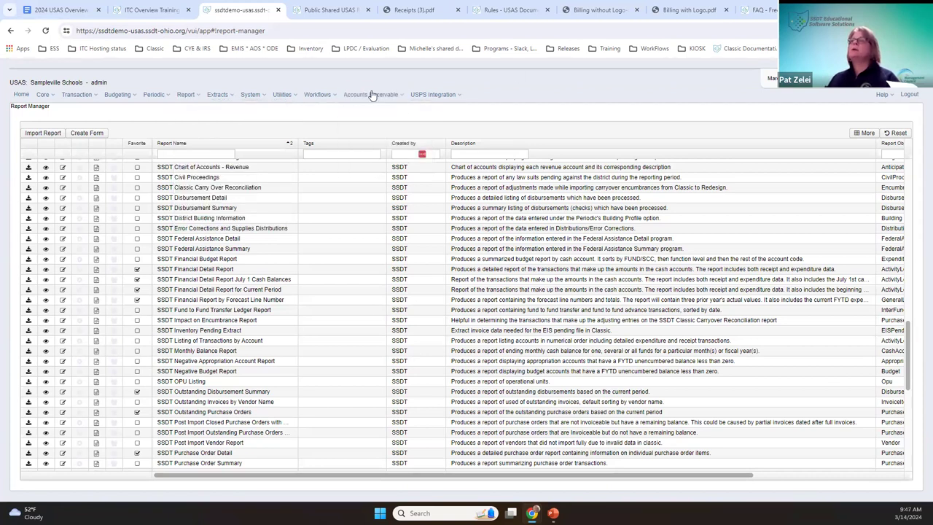
left_click(371, 95)
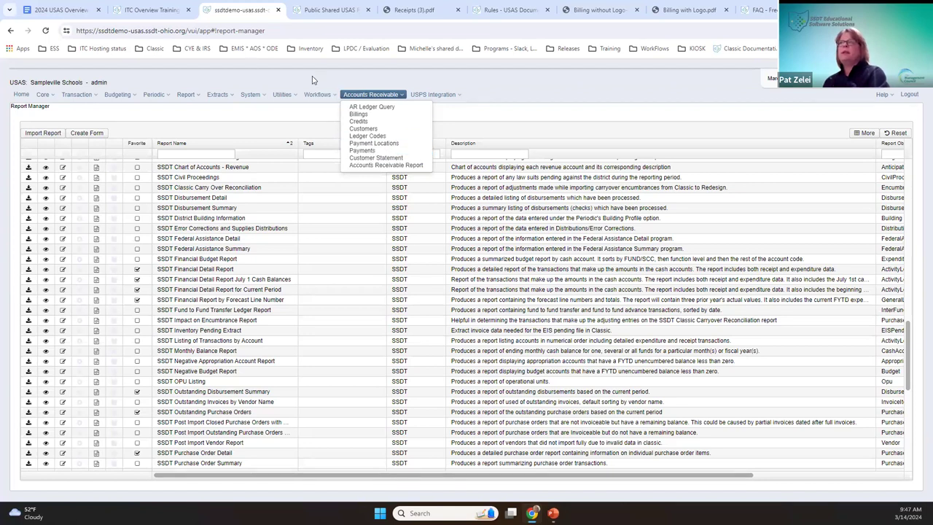
left_click(77, 94)
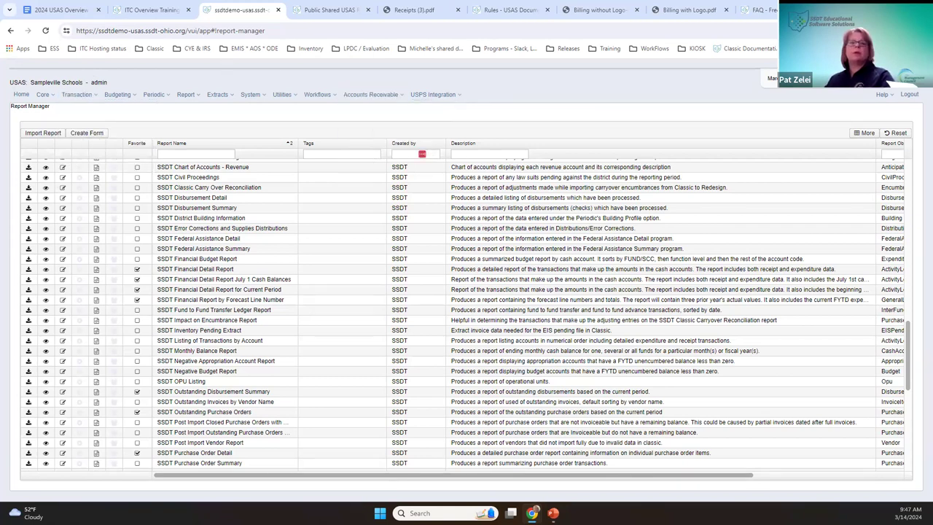
- Open the Accounts Receivable customers list and examine the vendors offered for a new vendor customer, closing the form without saving
mouse_move(355, 95)
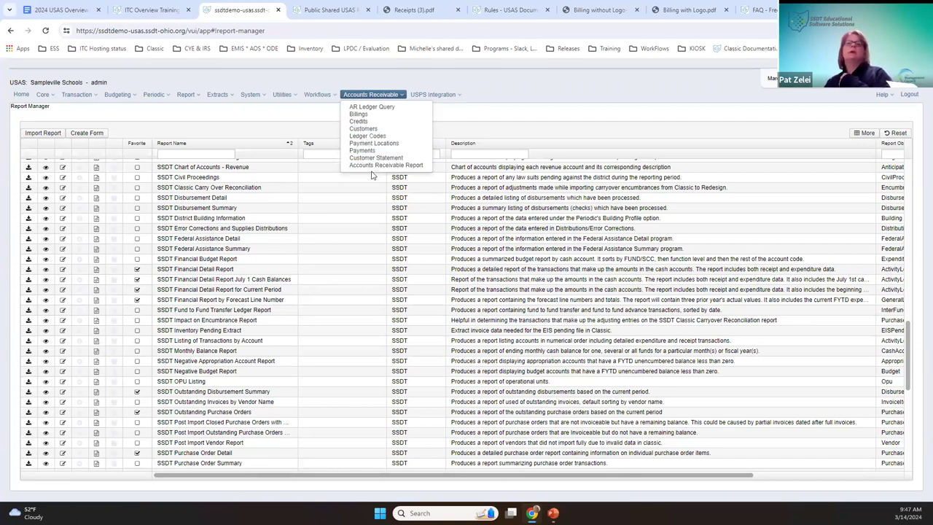
left_click(373, 129)
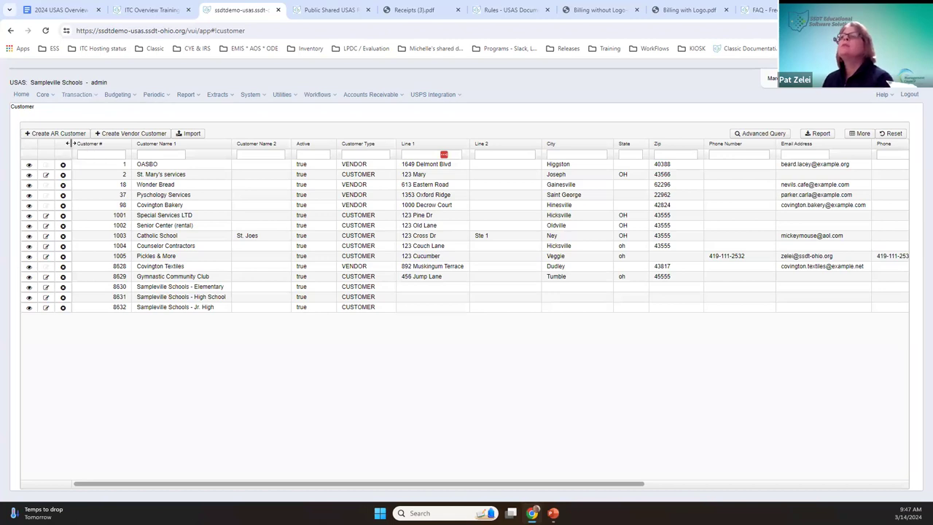
left_click(125, 135)
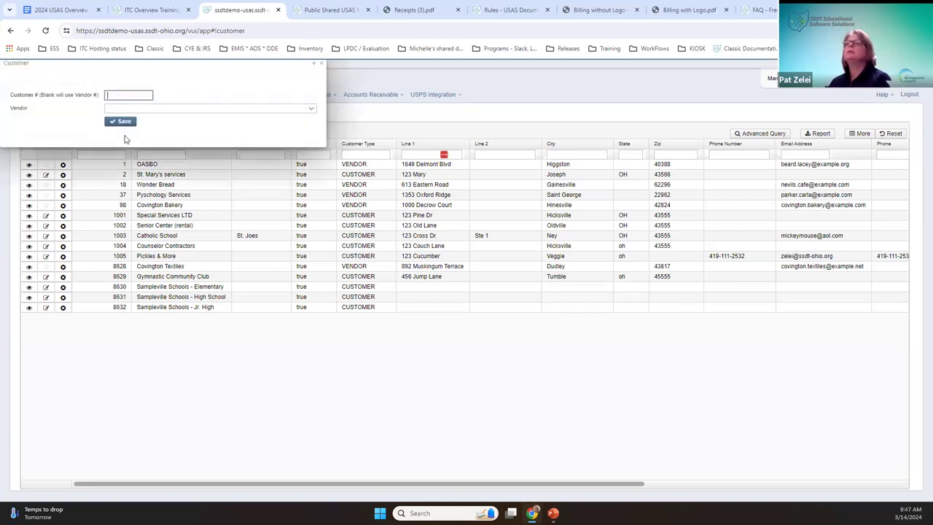
left_click(311, 108)
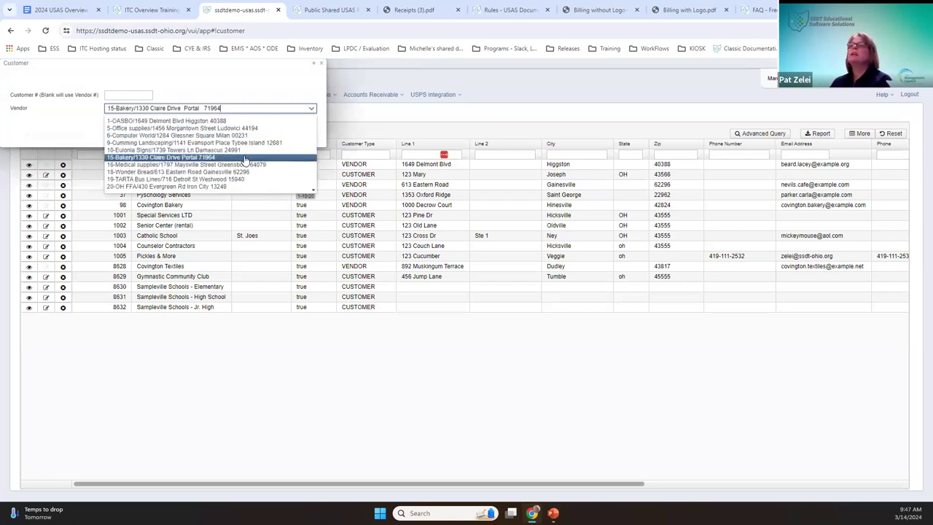
scroll(244, 183, "down", 5)
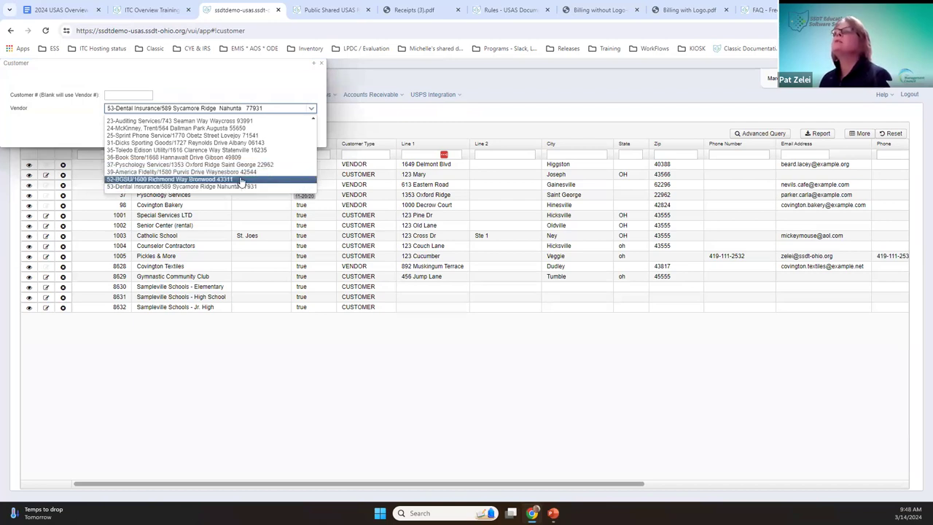
left_click(244, 83)
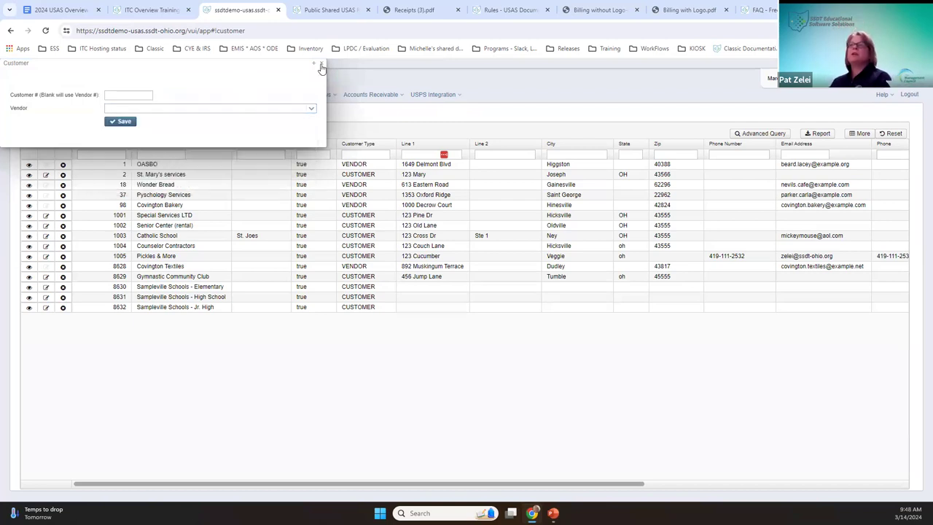
left_click(320, 63)
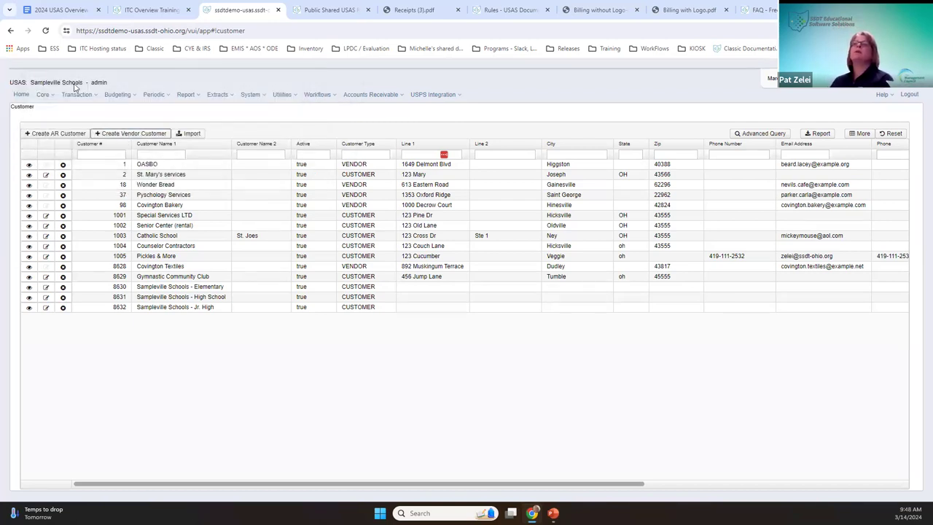
- Examine the blank AR customer form and its customer type options, closing it without saving
left_click(42, 96)
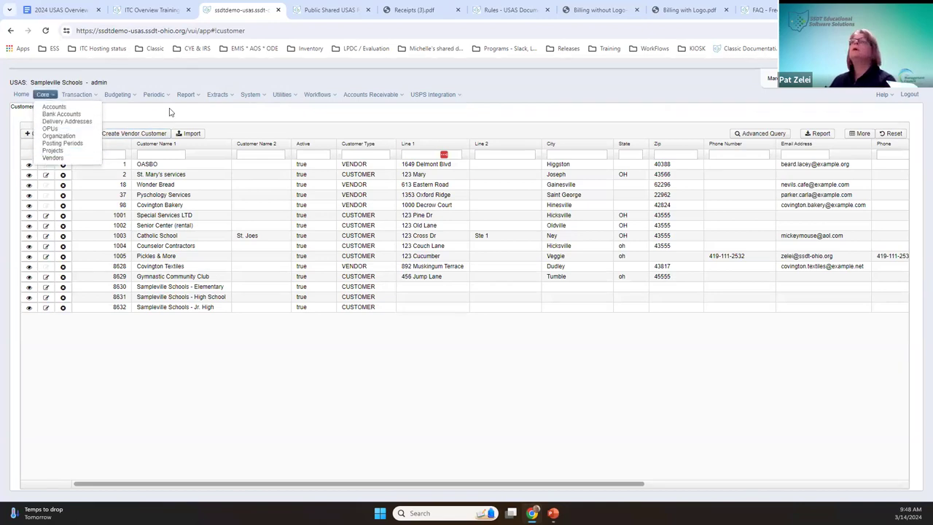
left_click(73, 134)
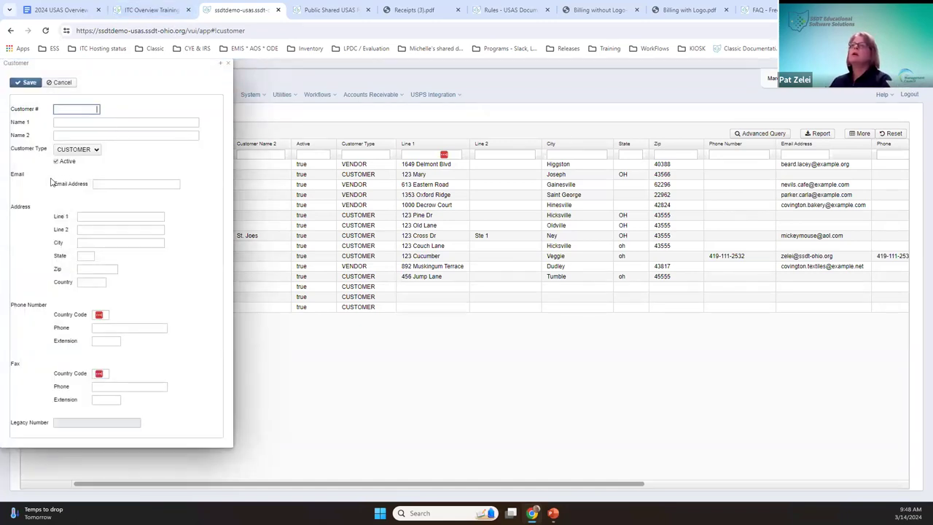
left_click(86, 150)
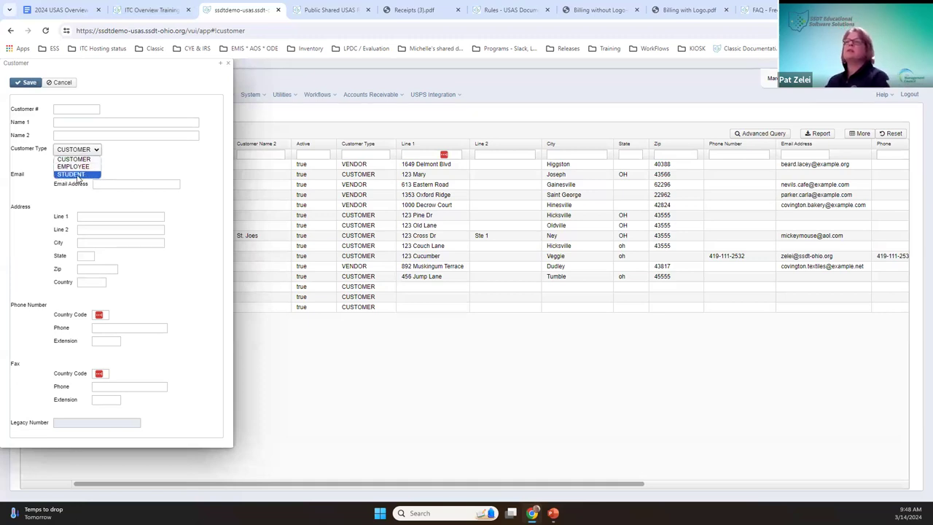
left_click(131, 183)
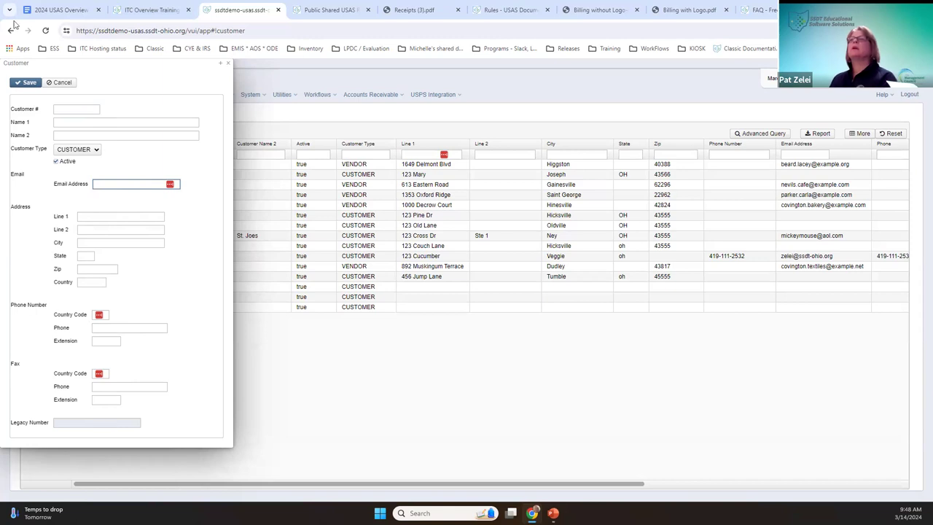
left_click(229, 64)
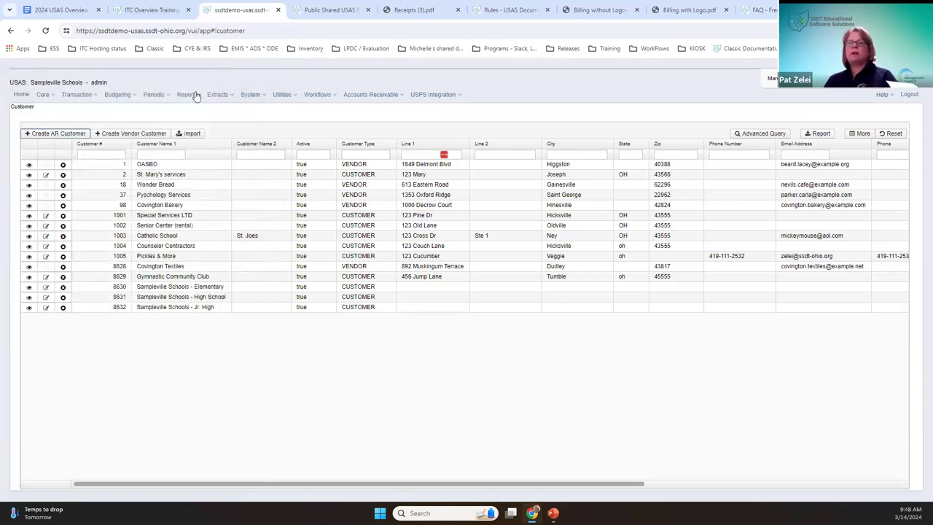
- Create a vendor customer from the TARTA Bus Lines vendor, leaving the customer number blank, and close the saved record
left_click(125, 136)
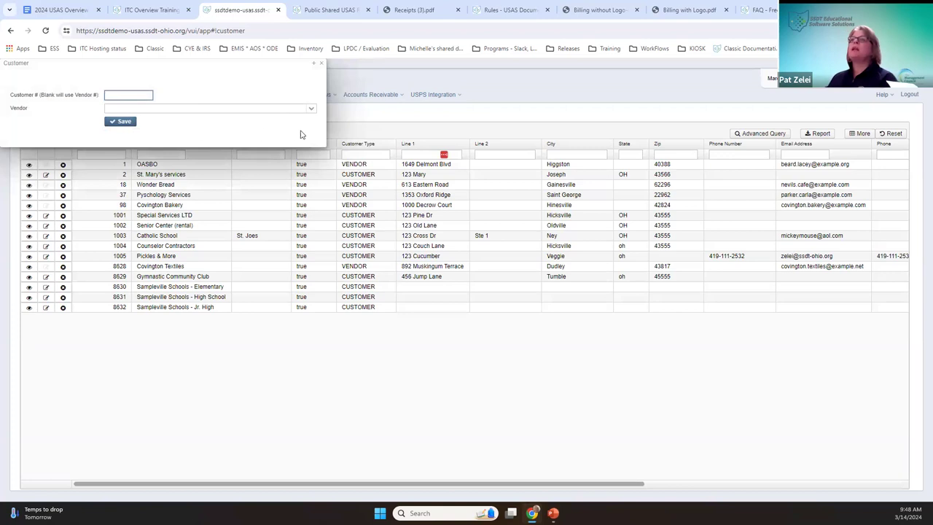
left_click(311, 109)
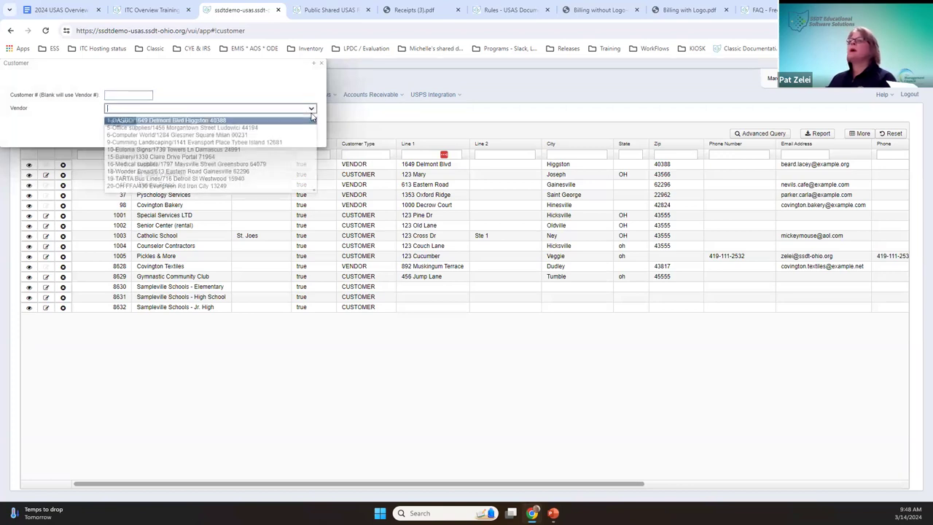
left_click(233, 181)
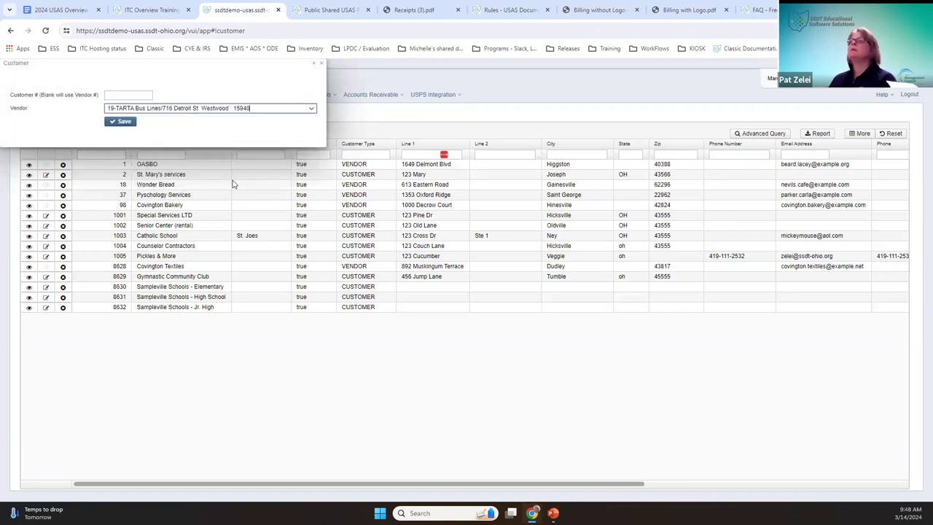
left_click(121, 124)
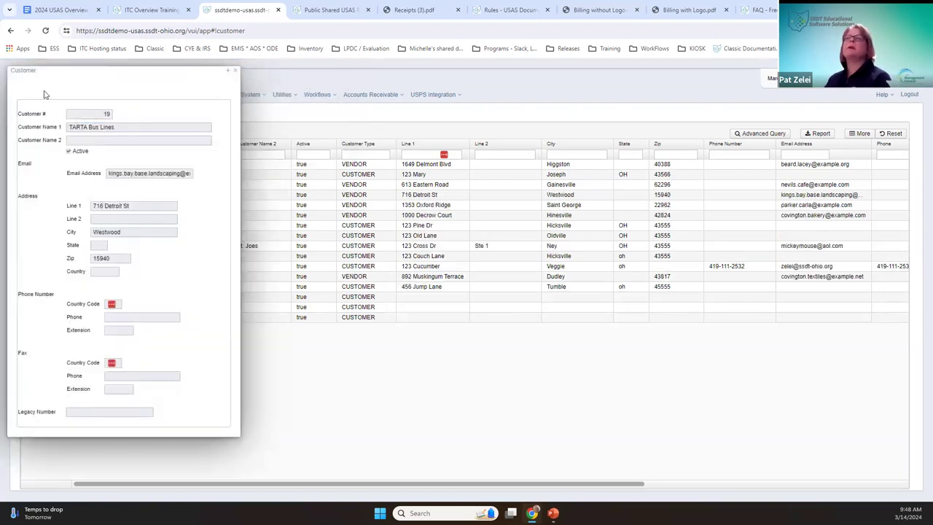
left_click(236, 72)
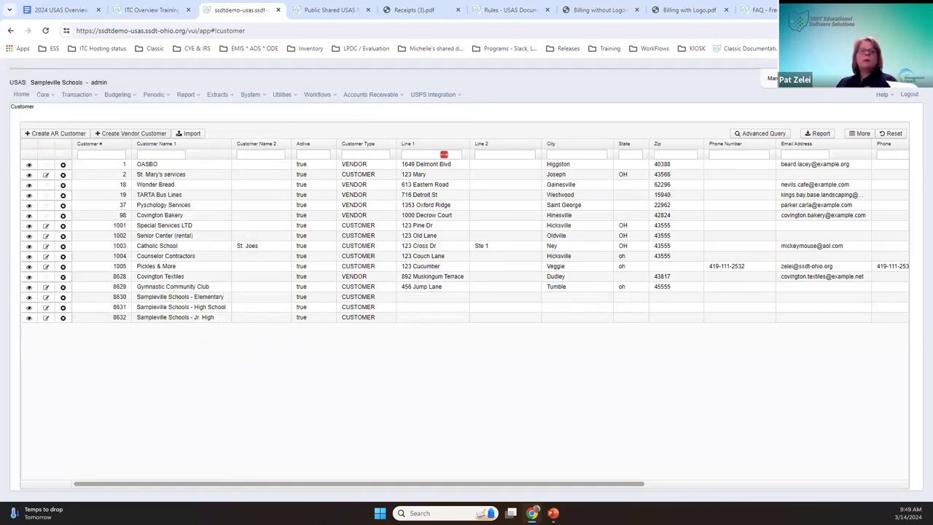
- Review the Accounts Receivable ledger codes and the payment locations
left_click(387, 97)
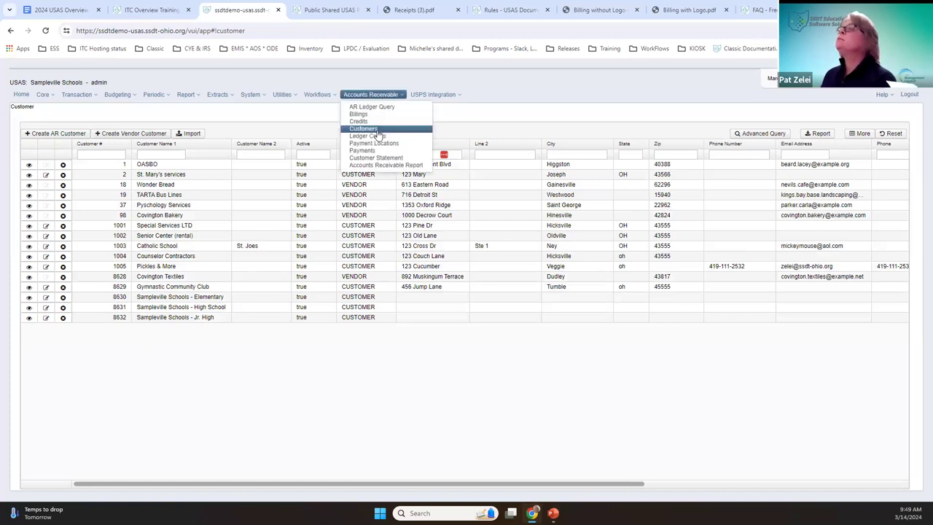
left_click(378, 137)
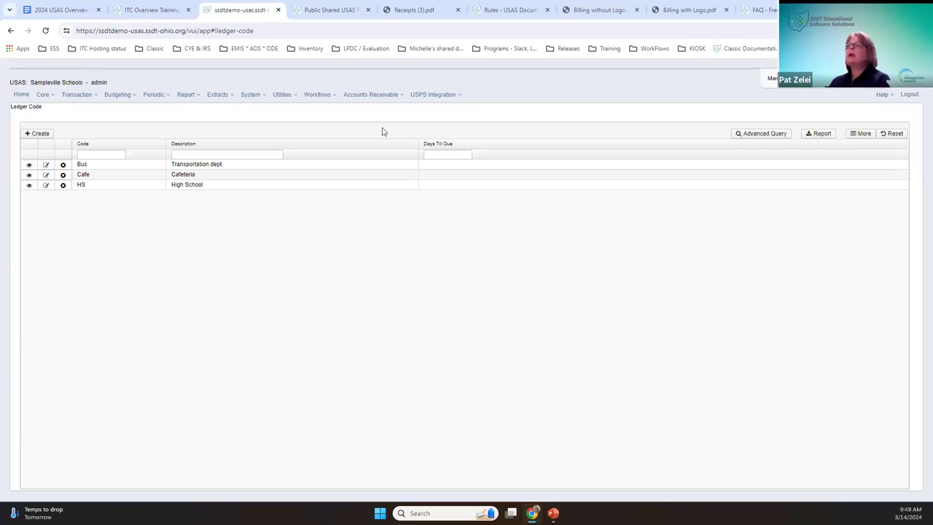
left_click(365, 95)
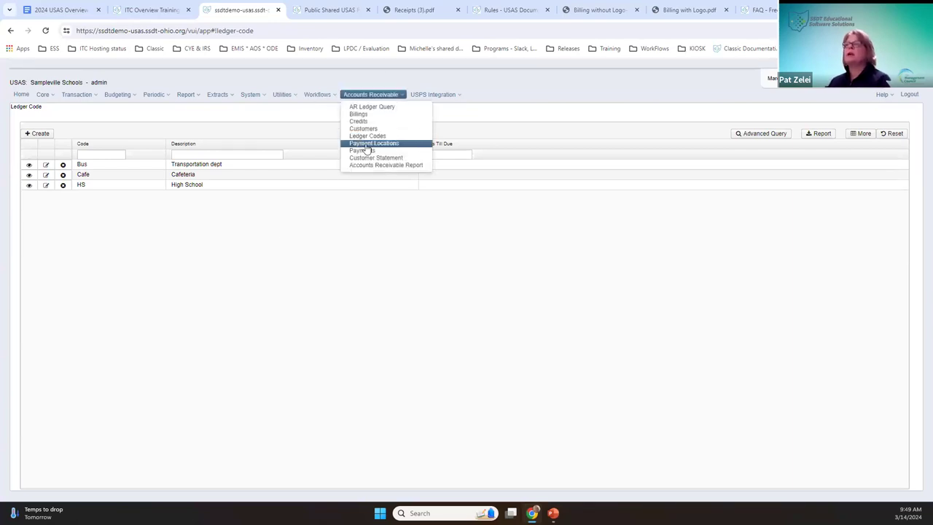
left_click(368, 143)
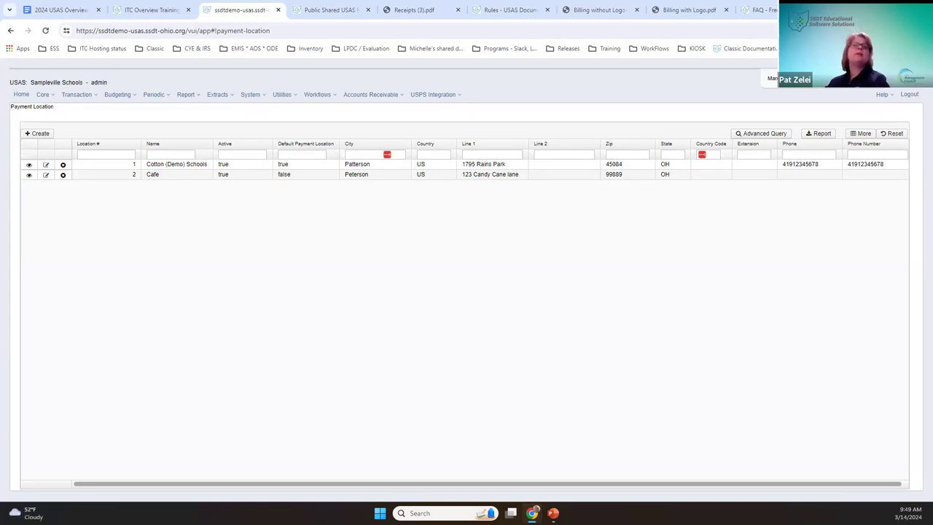
- Start a new Accounts Receivable billing and set its code to Bus - Transportation dept
left_click(374, 95)
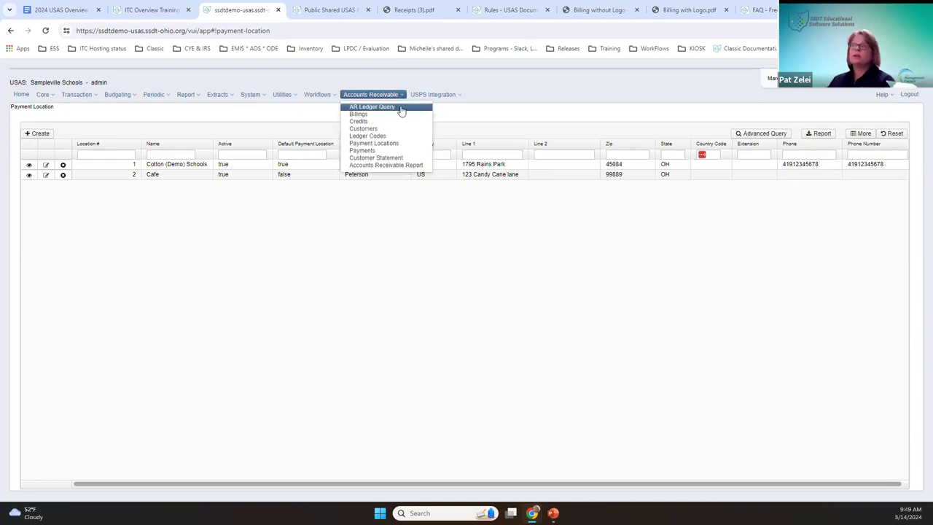
left_click(358, 115)
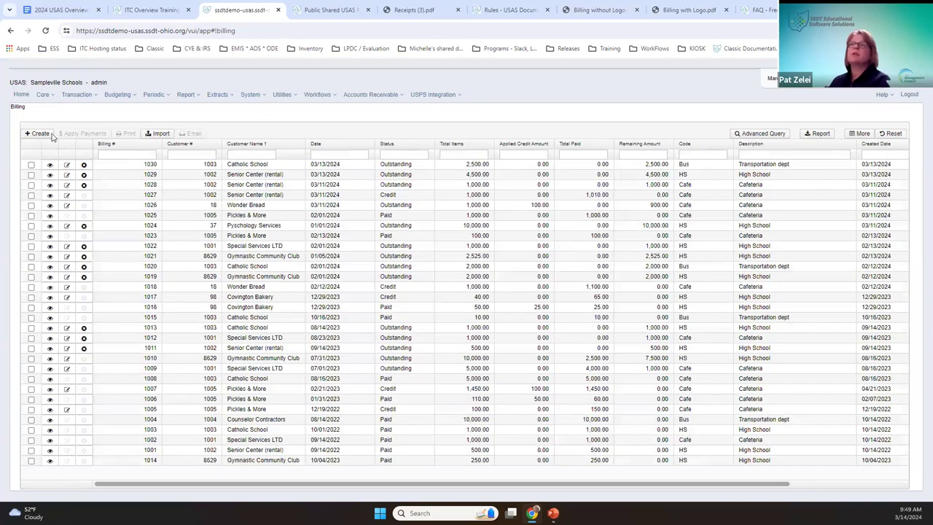
left_click(47, 135)
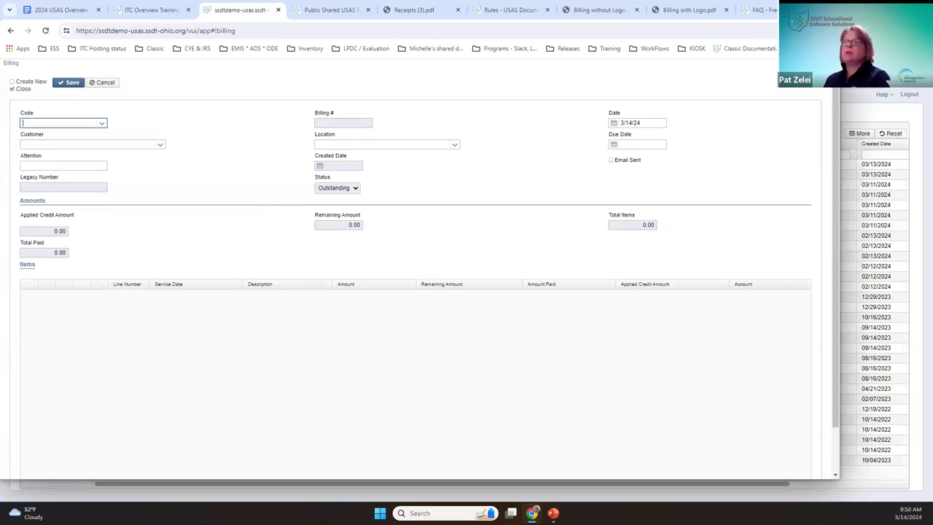
left_click(102, 124)
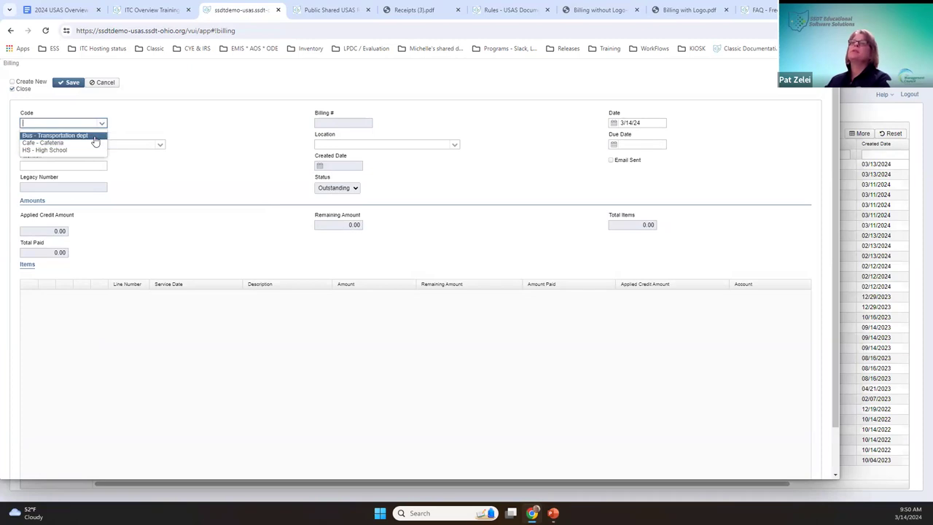
left_click(95, 136)
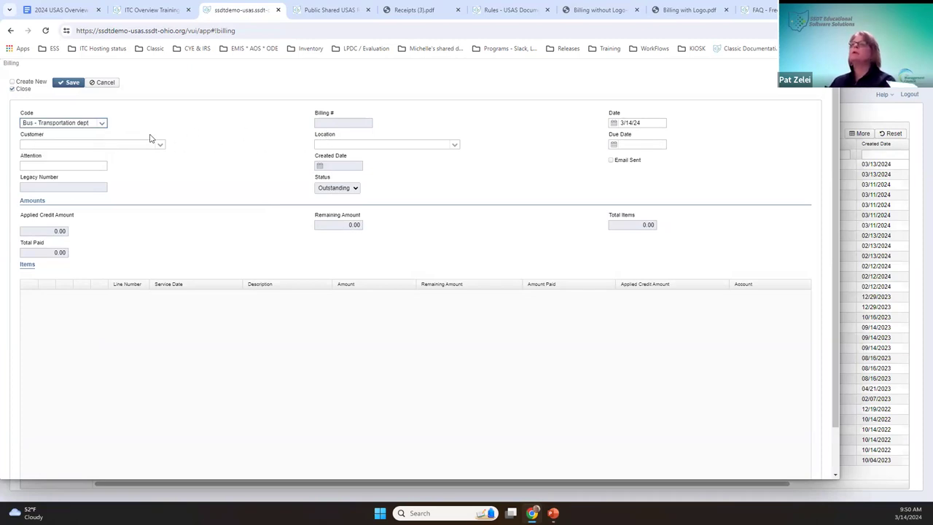
- Set the billing's customer to 1003 - Catholic School and its payment location to 1-Cotton (Demo) Schools
key("Tab")
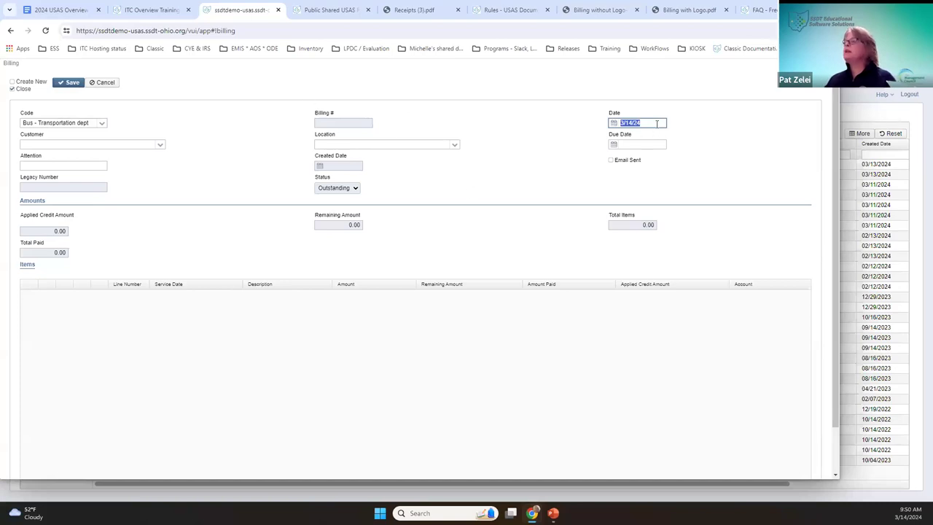
left_click(128, 143)
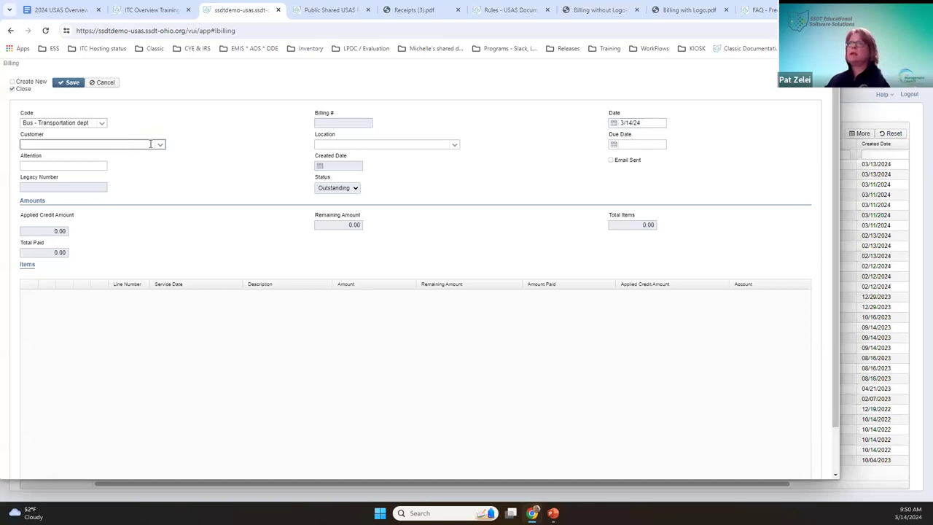
left_click(159, 146)
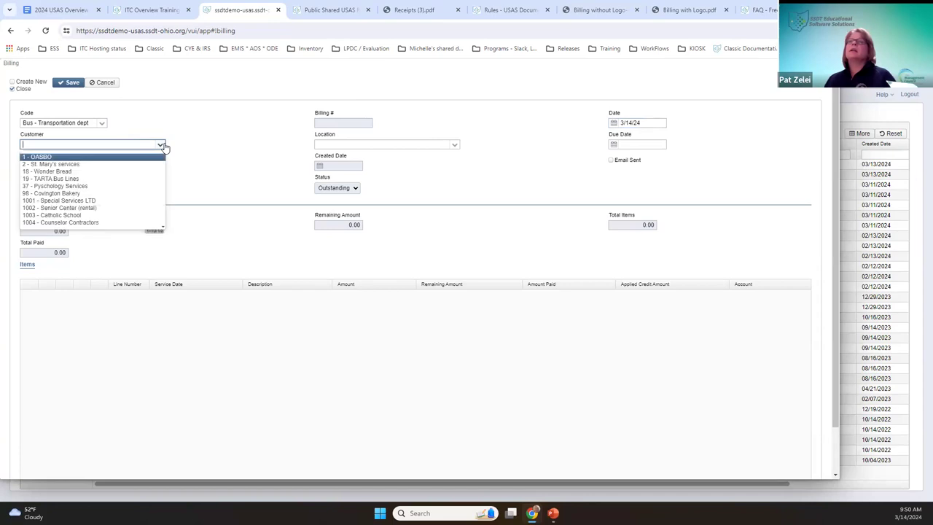
left_click(140, 220)
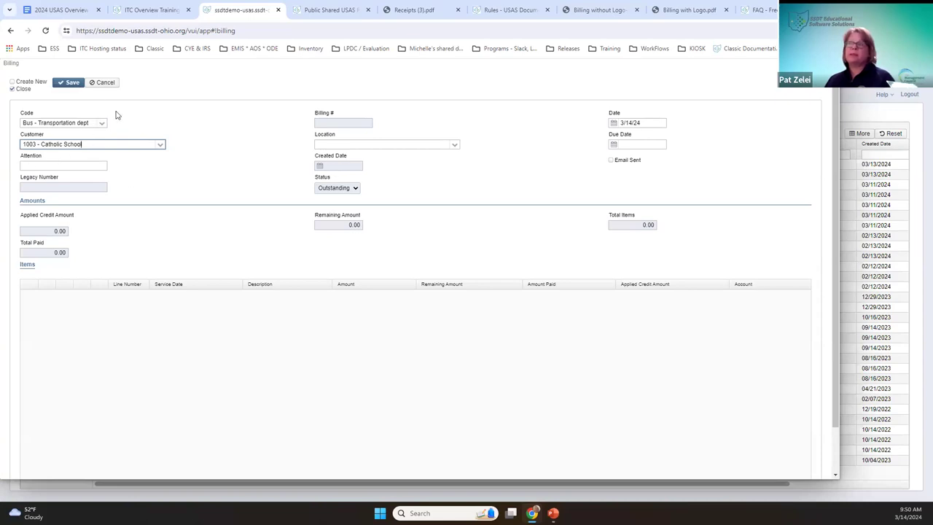
left_click(454, 145)
left_click(447, 159)
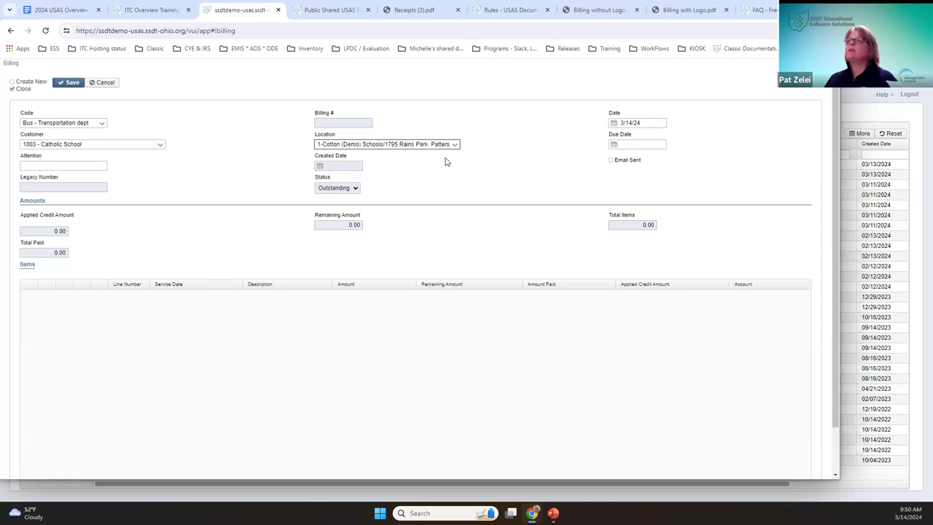
- Set the billing's due date to 4/1/24
left_click(628, 144)
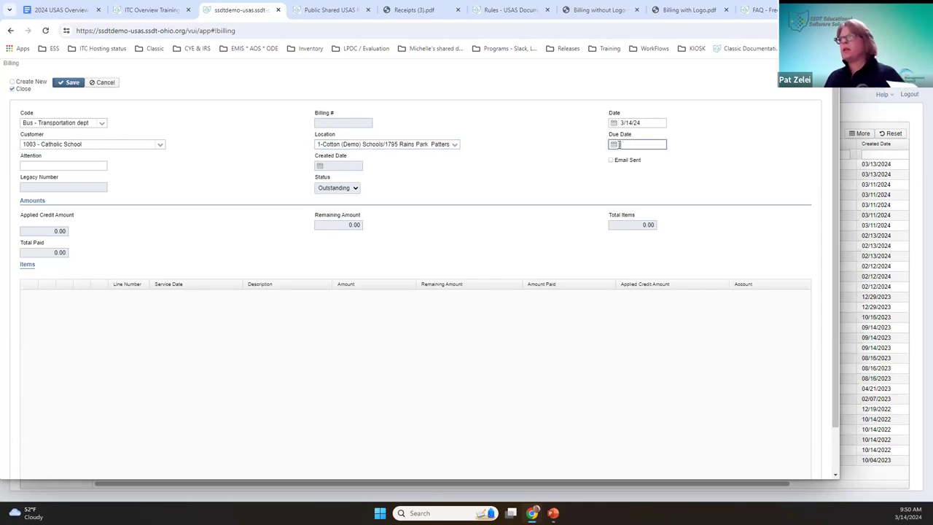
left_click(614, 144)
left_click(670, 159)
left_click(626, 172)
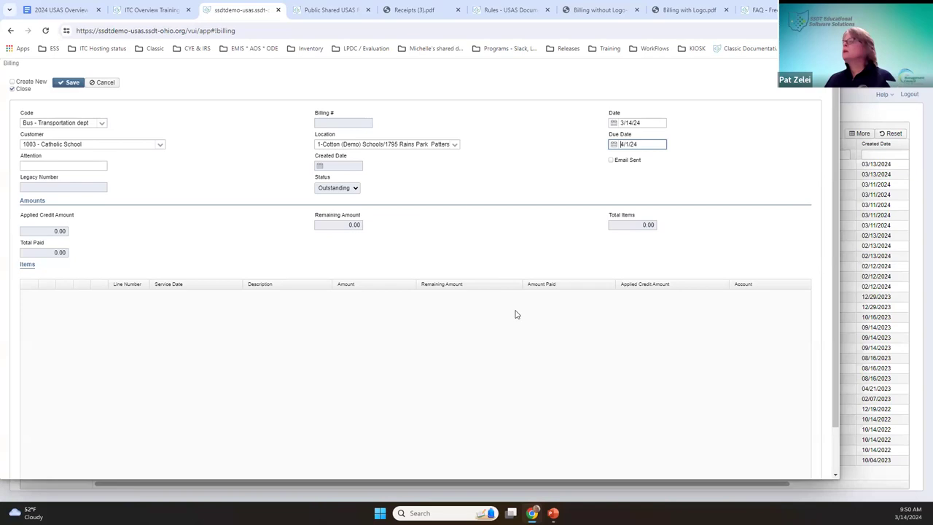
- Add a billing item with service date 2/29/24, description "bus services" and amount 5000
scroll(515, 313, "down", 1)
scroll(616, 368, "up", 1)
scroll(510, 415, "down", 1)
left_click(27, 454)
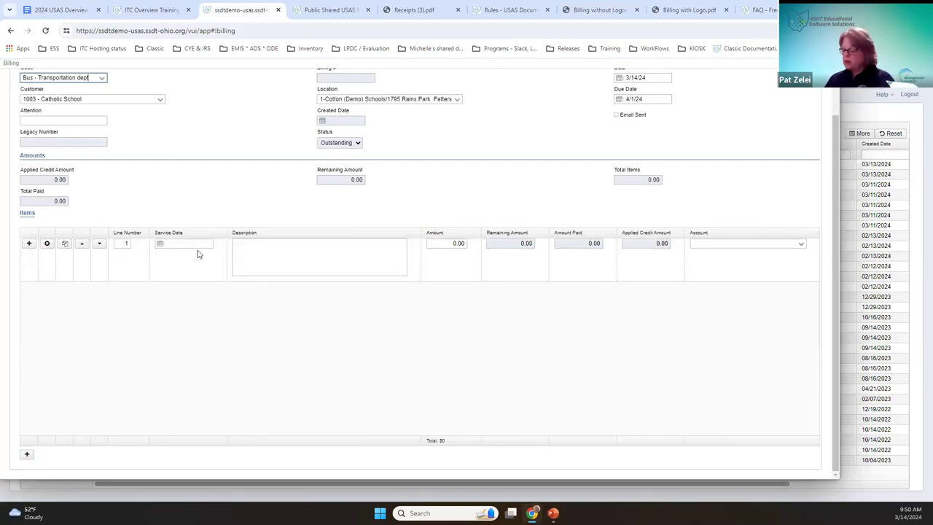
left_click(180, 243)
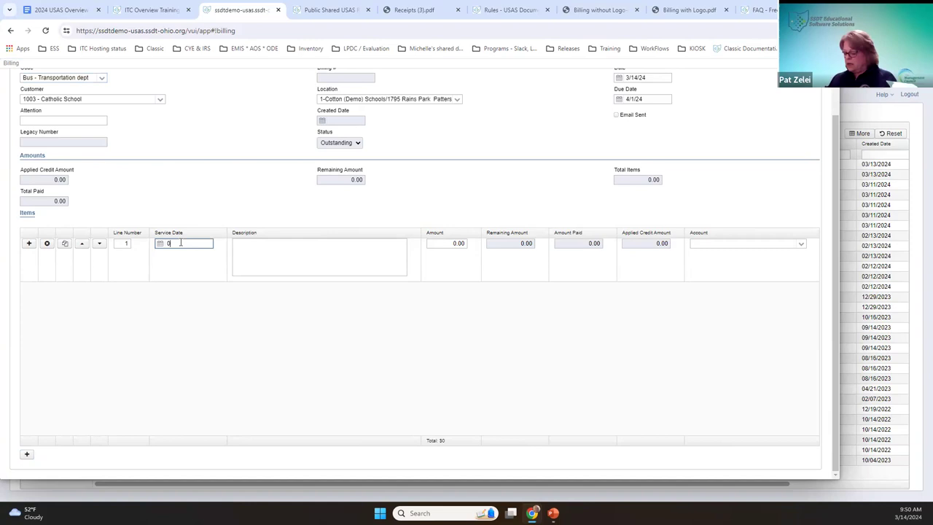
key("Tab")
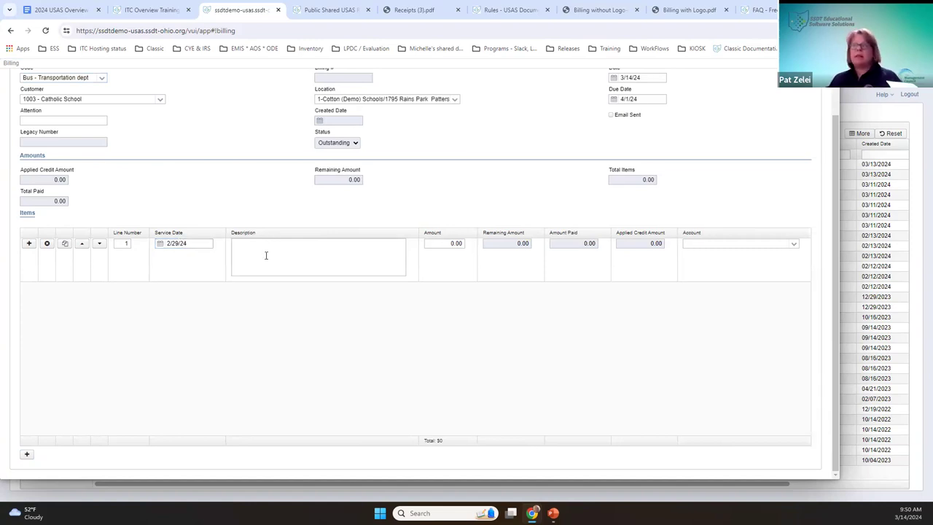
left_click(266, 255)
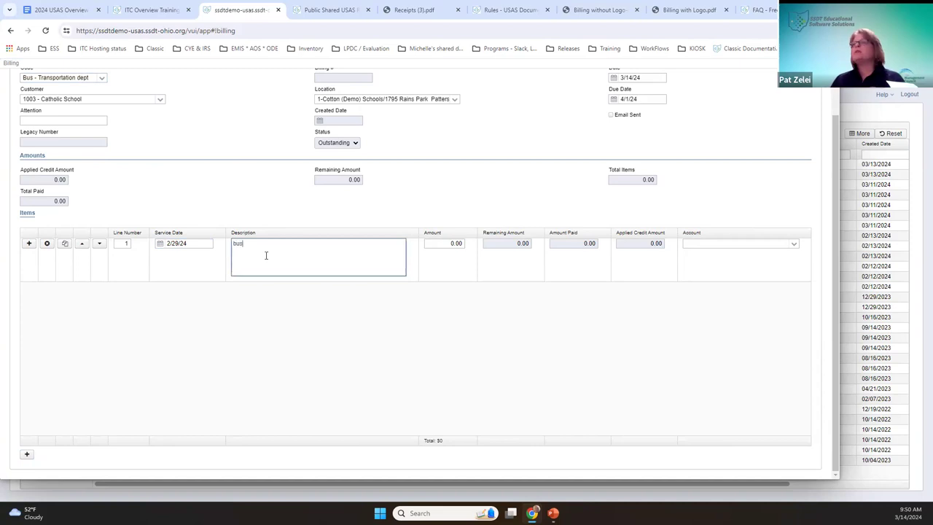
key("Tab")
type("5")
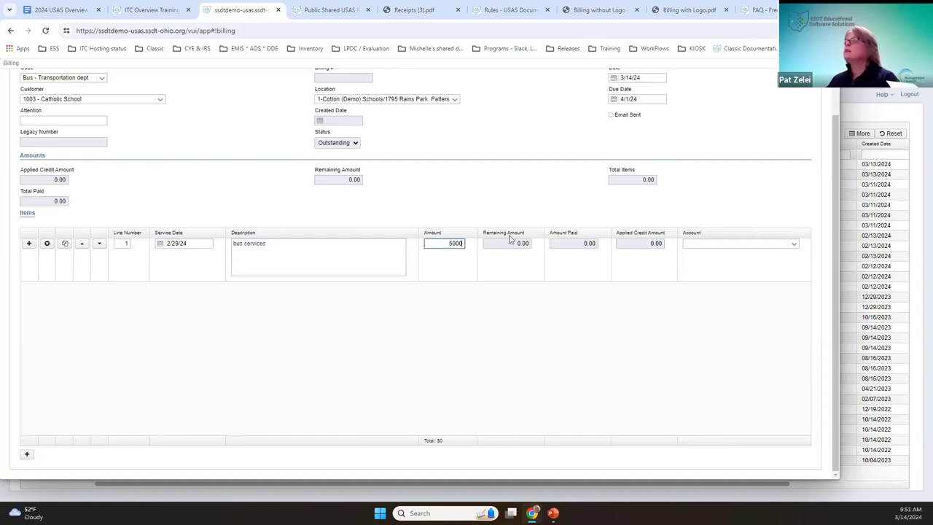
left_click(793, 245)
left_click(739, 246)
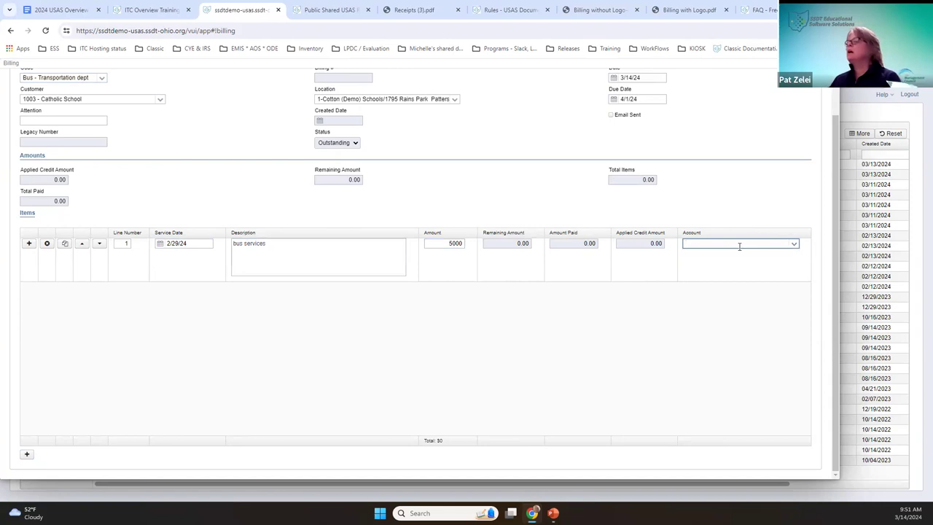
type("001-1")
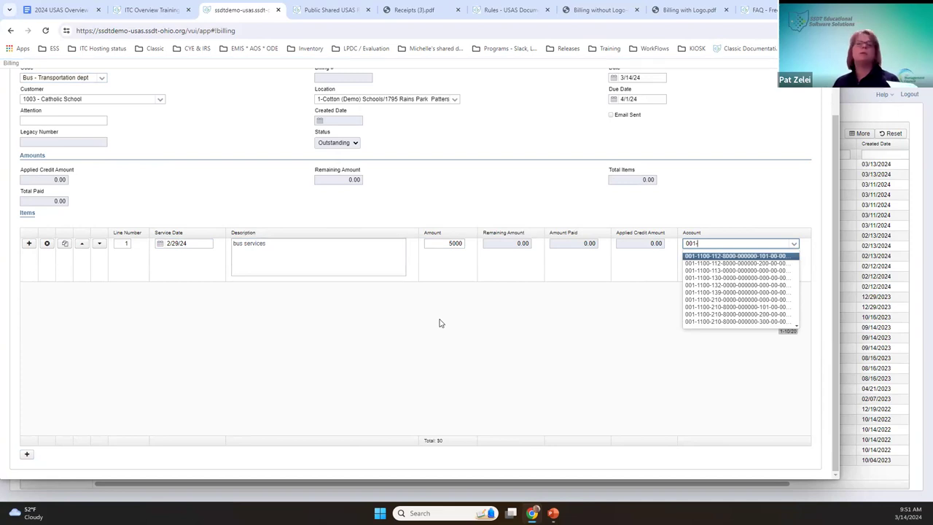
type("32")
key("Return")
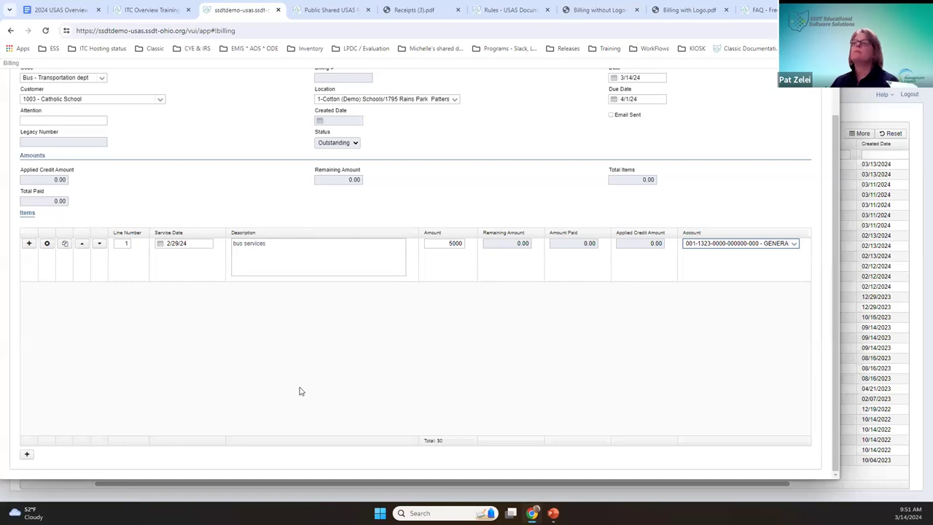
scroll(305, 371, "up", 1)
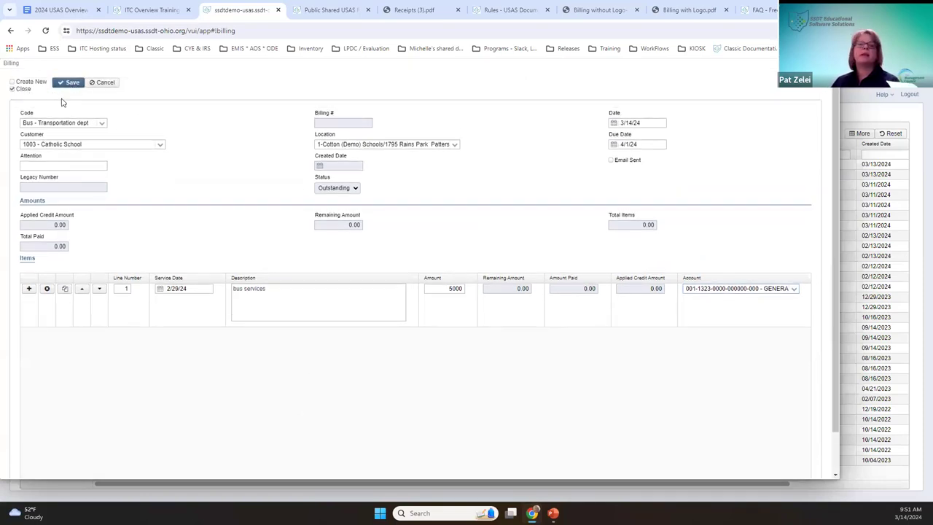
left_click(71, 82)
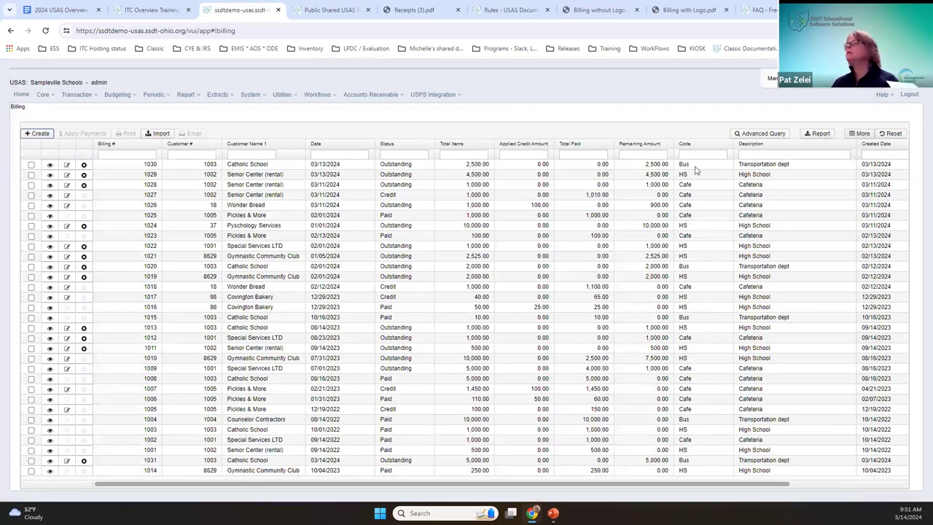
- Select the Catholic School billing dated 03/13/2024 and review its email form, closing it without sending
left_click(34, 166)
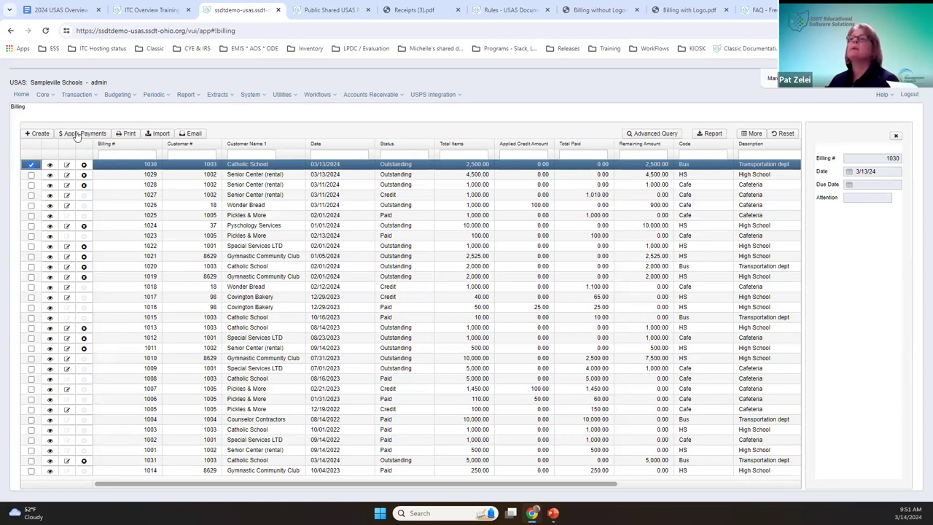
left_click(32, 165)
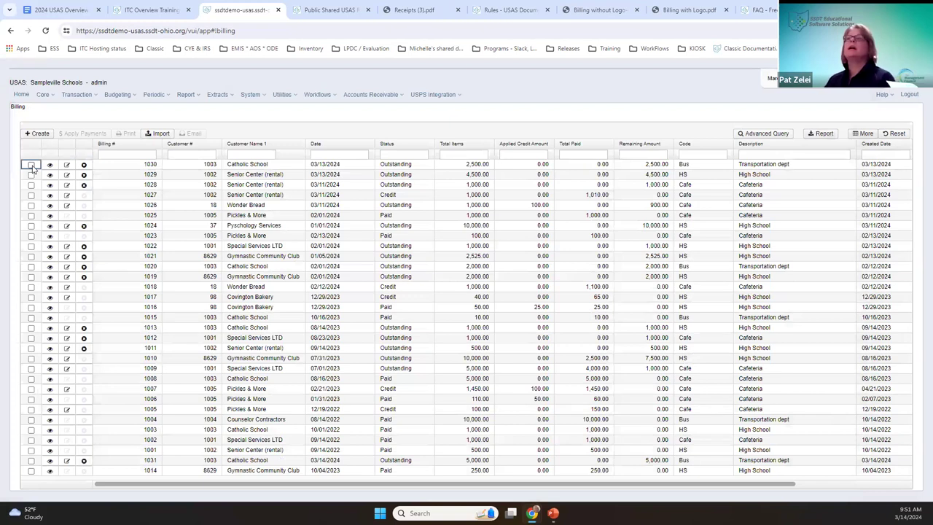
left_click(31, 166)
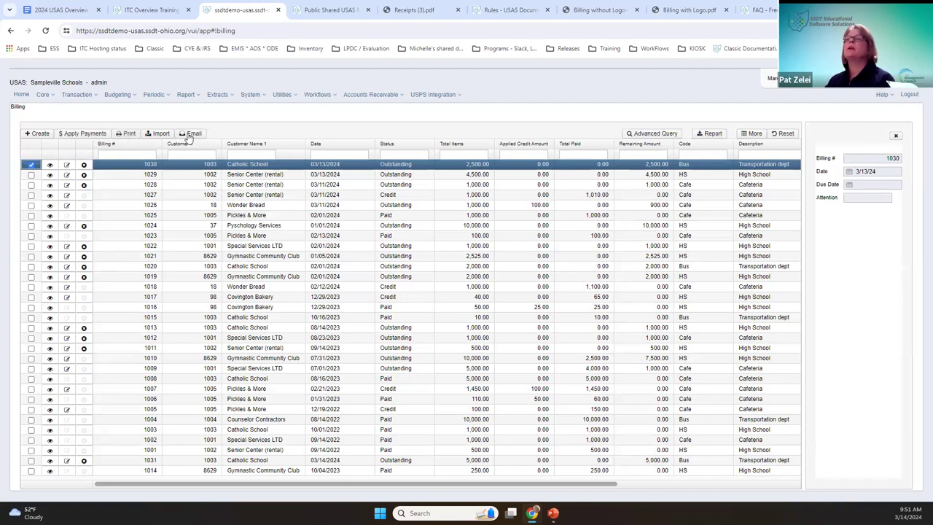
left_click(191, 135)
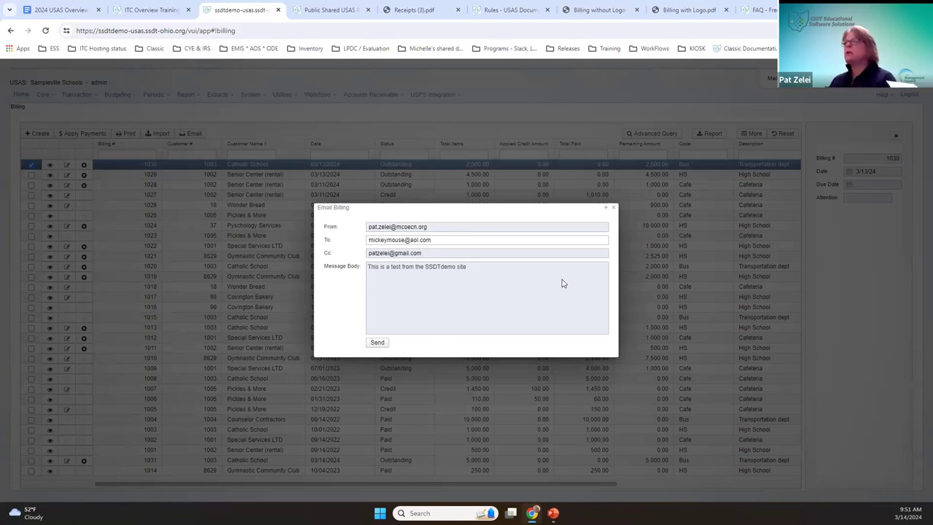
left_click(613, 210)
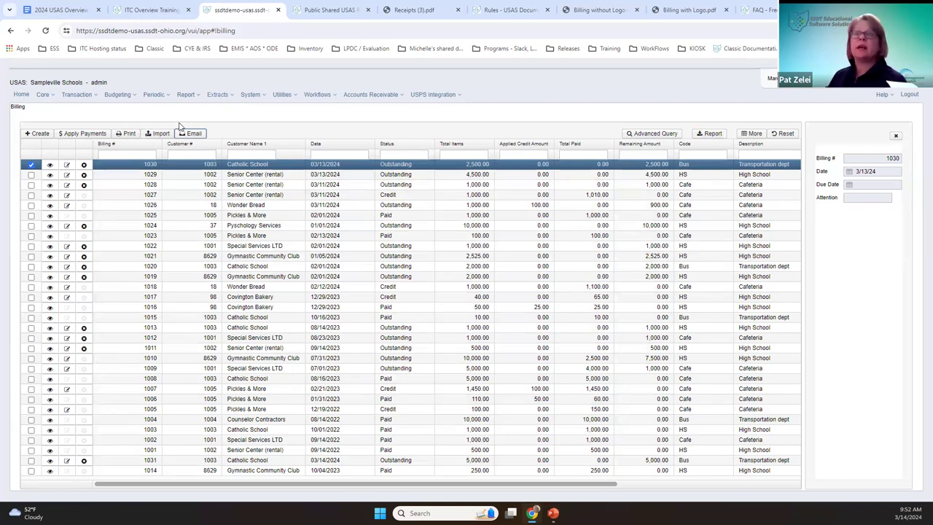
- Print the selected Catholic School billing as a PDF using the AR Billing with Logo form, view the invoice and close it
left_click(127, 135)
left_click(446, 284)
left_click(454, 298)
left_click(453, 306)
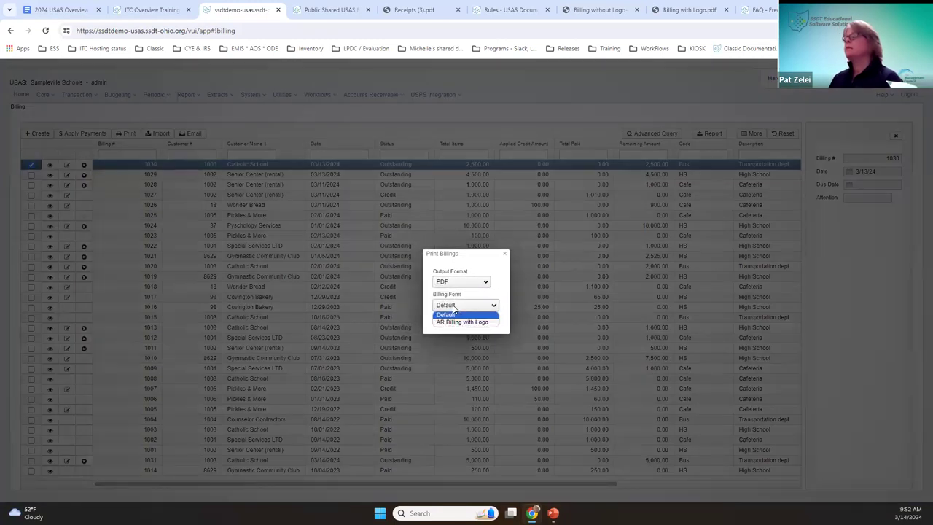
left_click(488, 323)
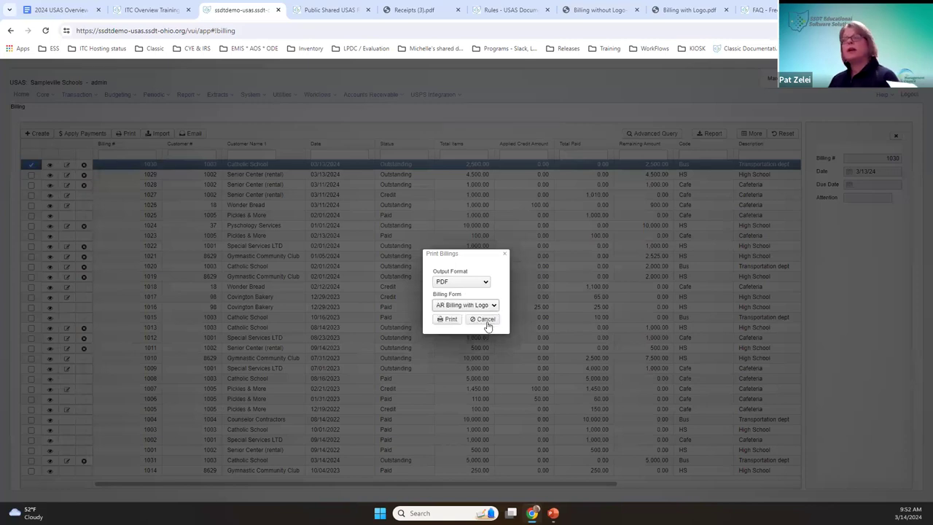
left_click(449, 320)
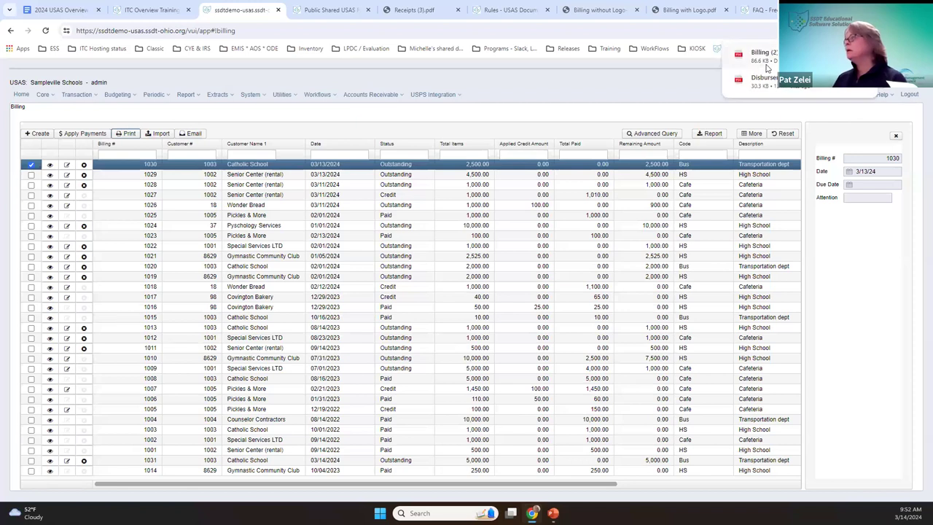
left_click(769, 69)
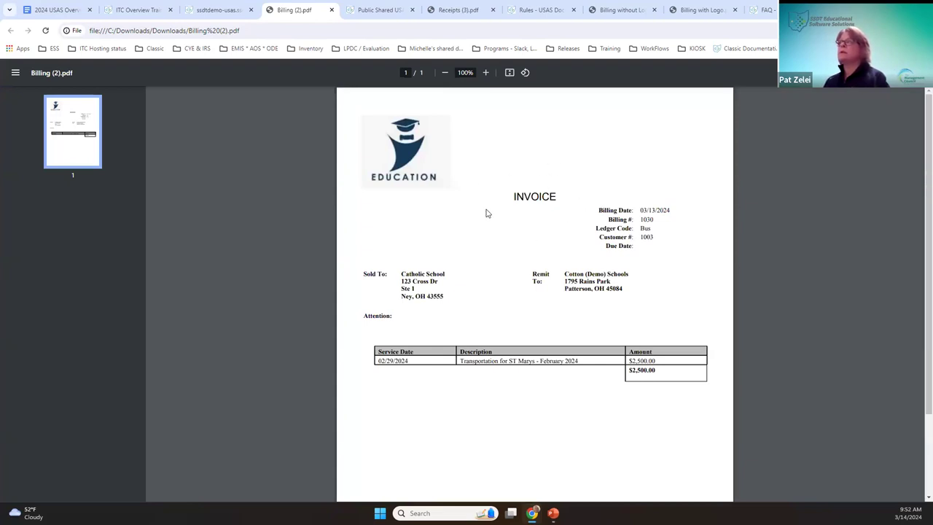
left_click(332, 9)
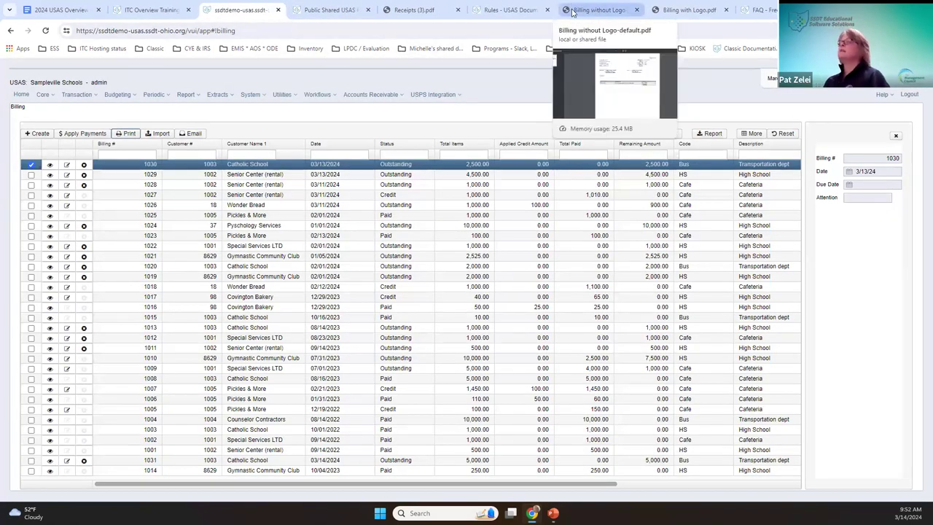
- Compare the sample billing PDFs without and with the logo, and close both files
left_click(572, 10)
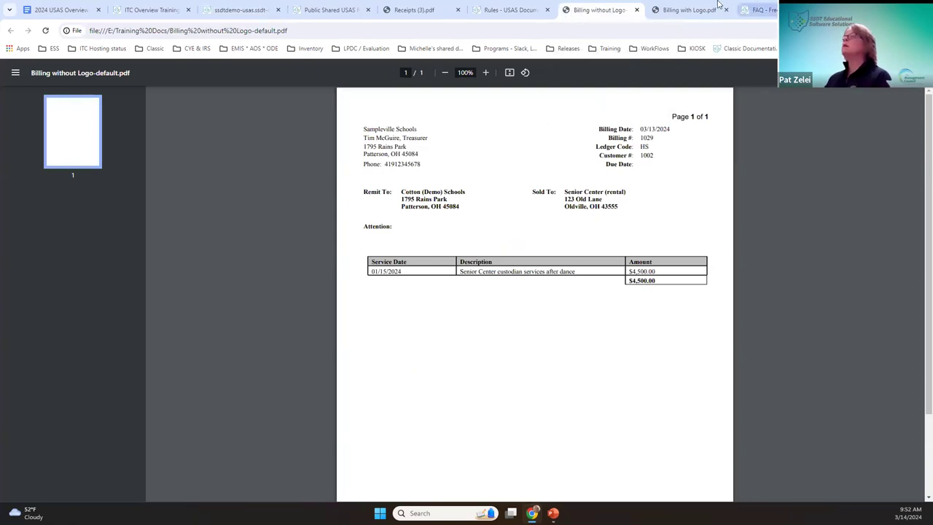
left_click(682, 11)
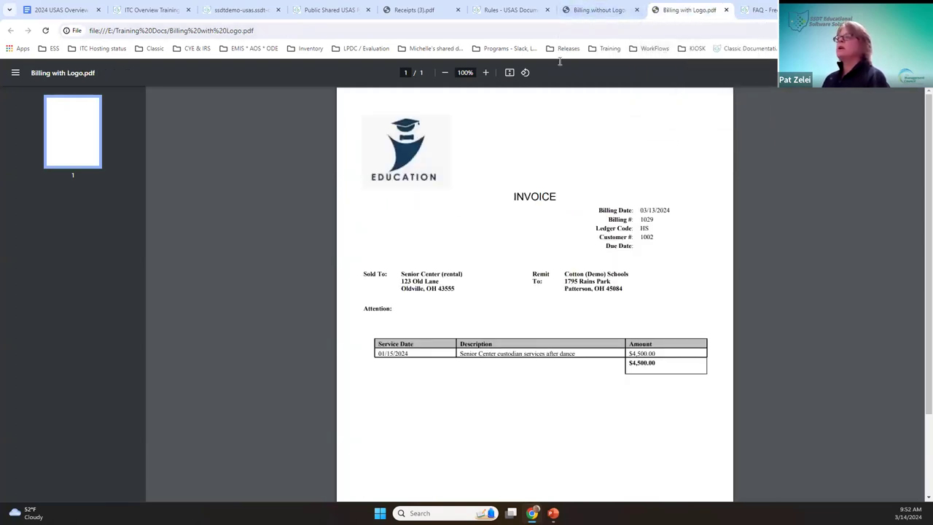
left_click(594, 9)
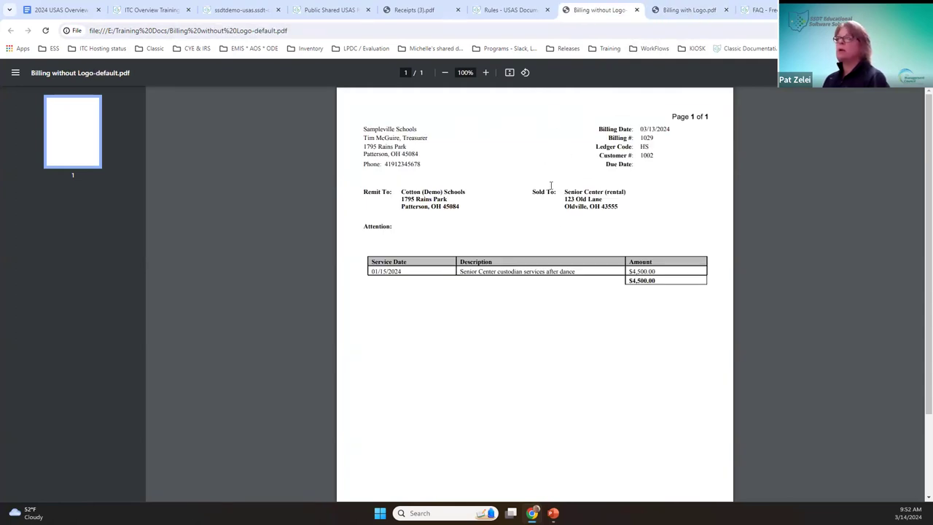
left_click(669, 10)
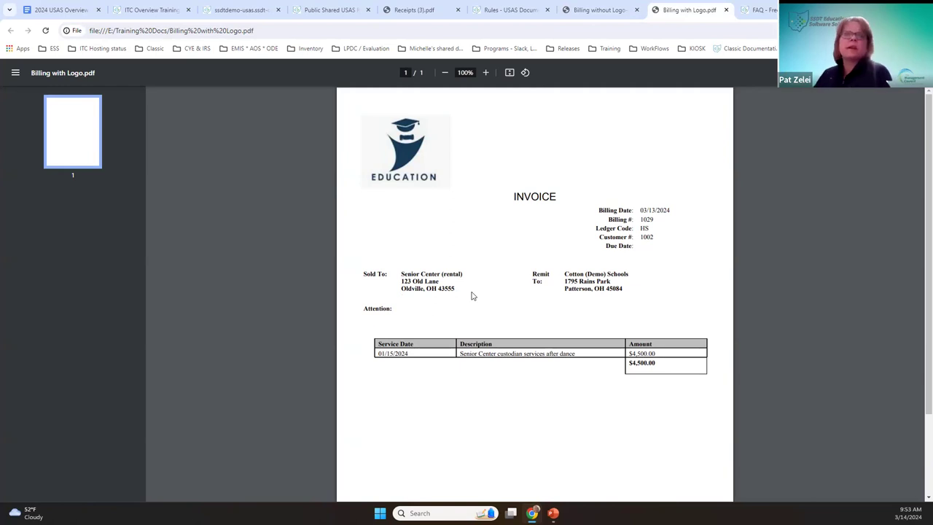
left_click(636, 10)
left_click(636, 10)
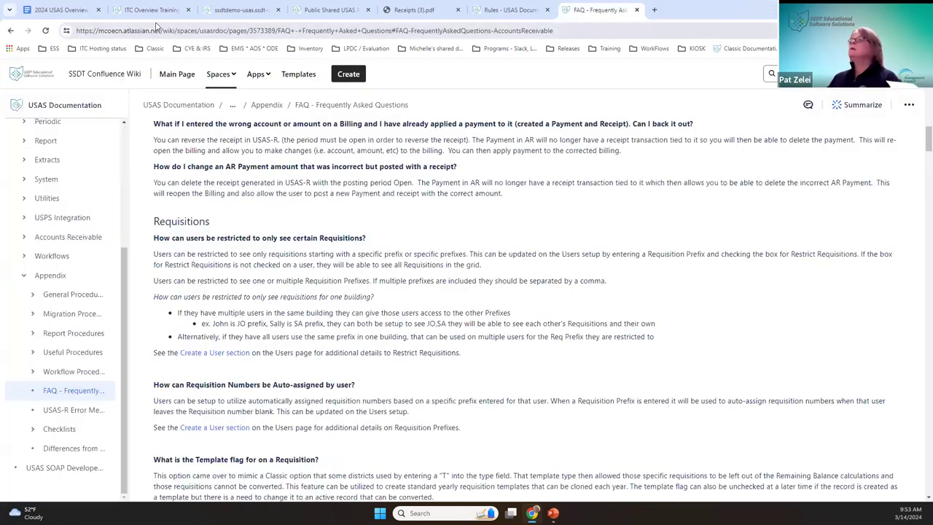
- Return to USAS, start a payment for the selected Catholic School billing dated 03/13/2024, and enter check number 123
left_click(246, 10)
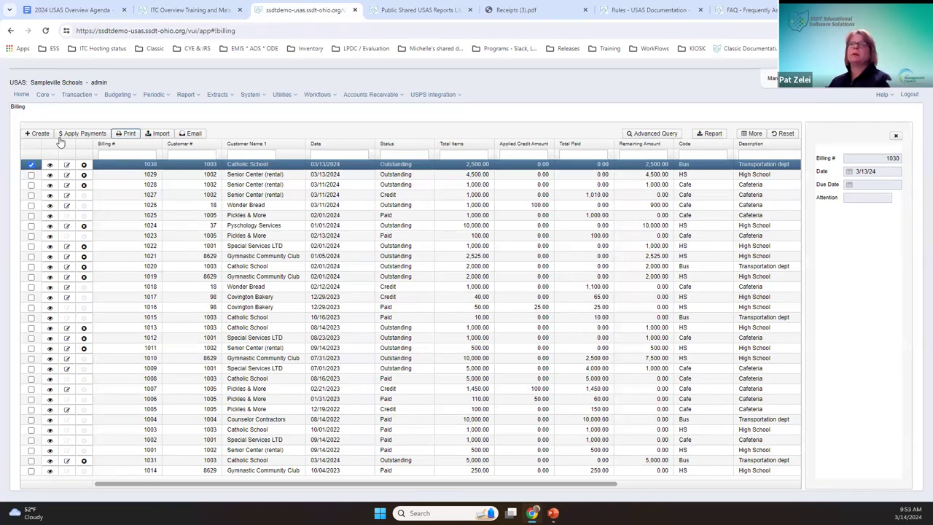
left_click(82, 134)
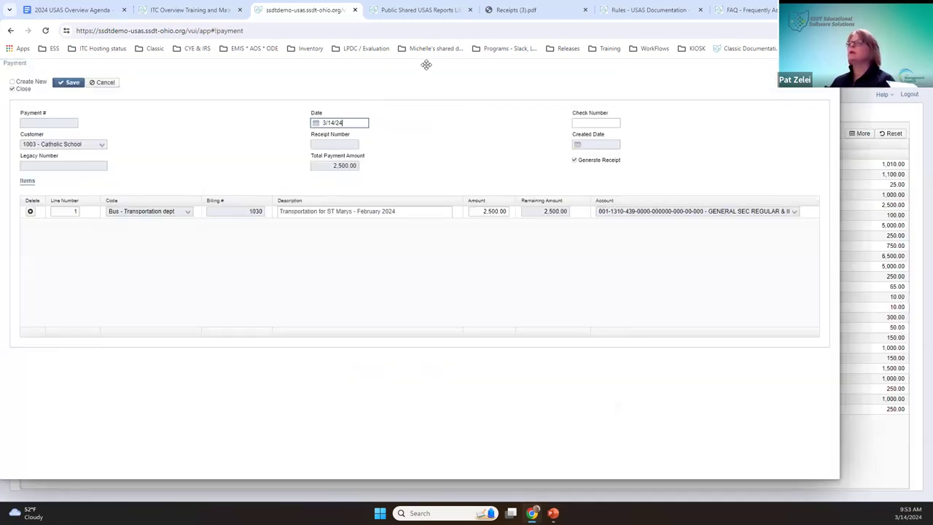
left_click(388, 95)
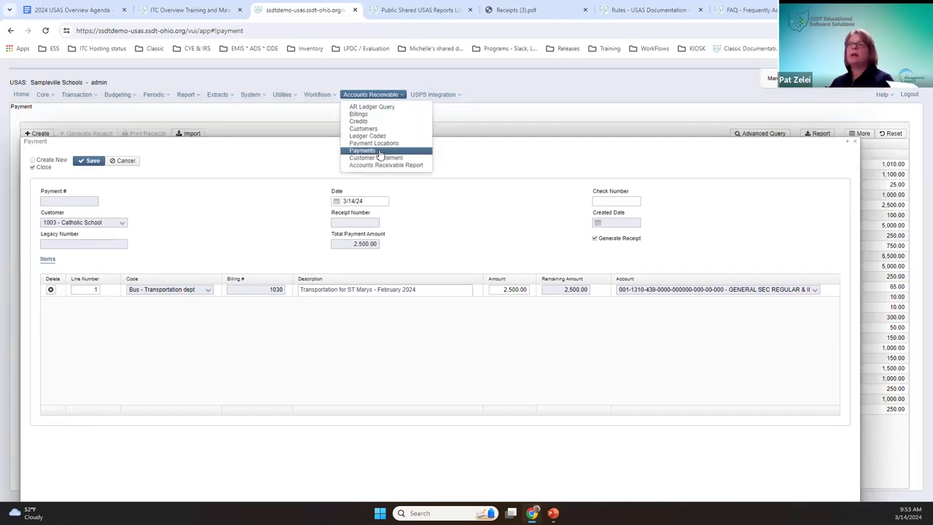
left_click(241, 148)
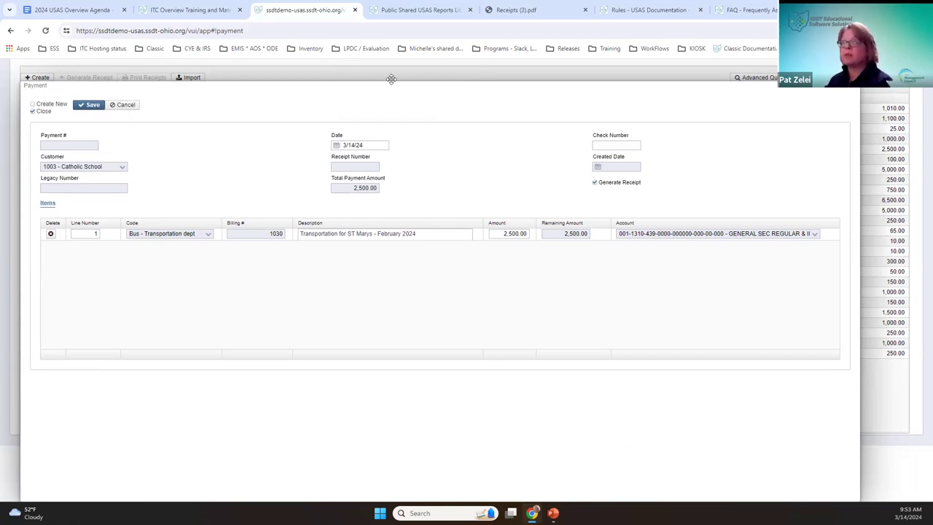
left_click(370, 146)
left_click(619, 147)
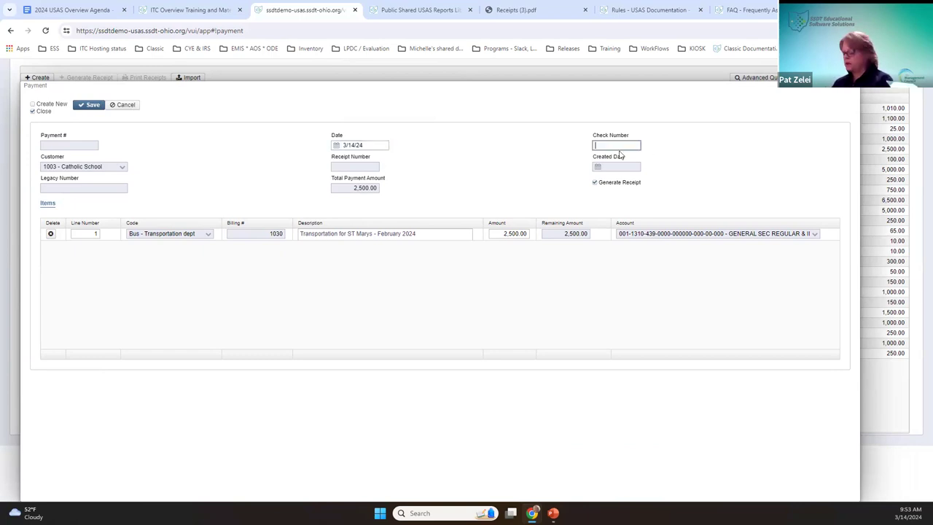
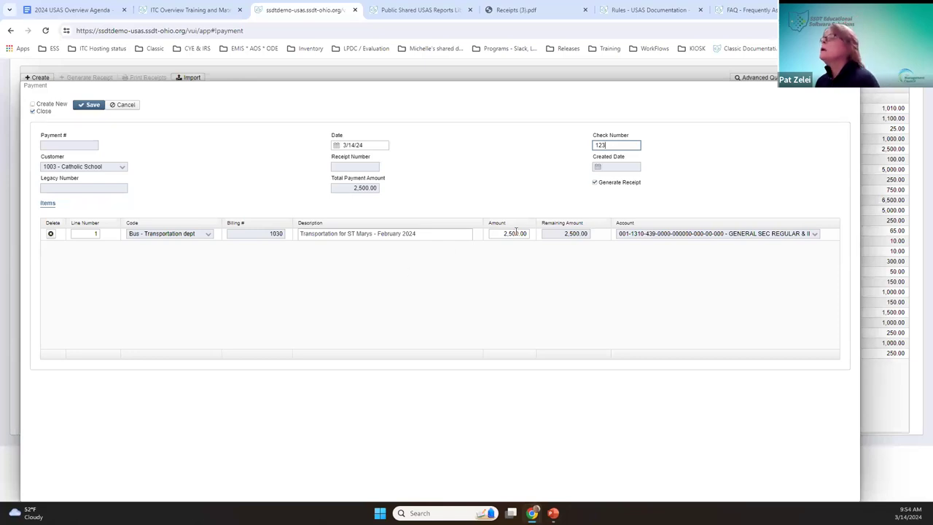
- Set the payment amount to 2,600.00 with Generate Receipt enabled, save it, and review the saved payment record
left_click(508, 236)
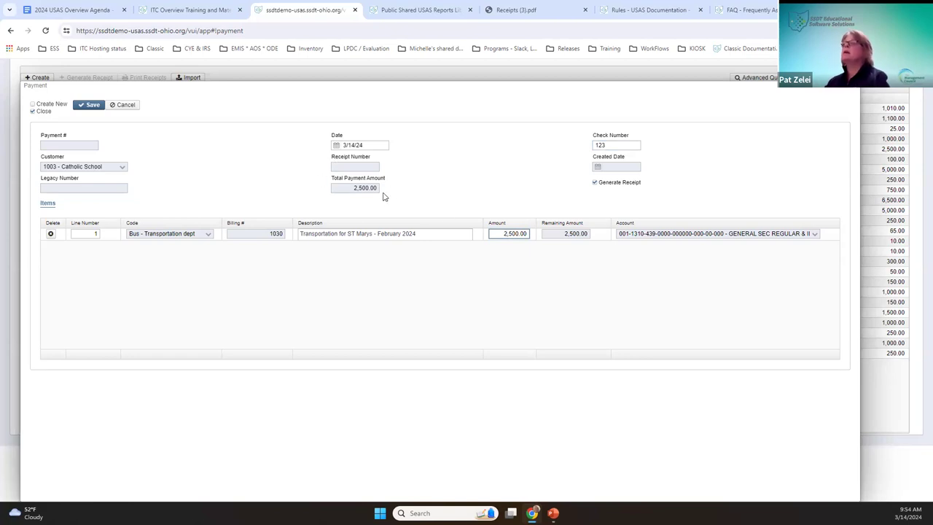
left_click(502, 235)
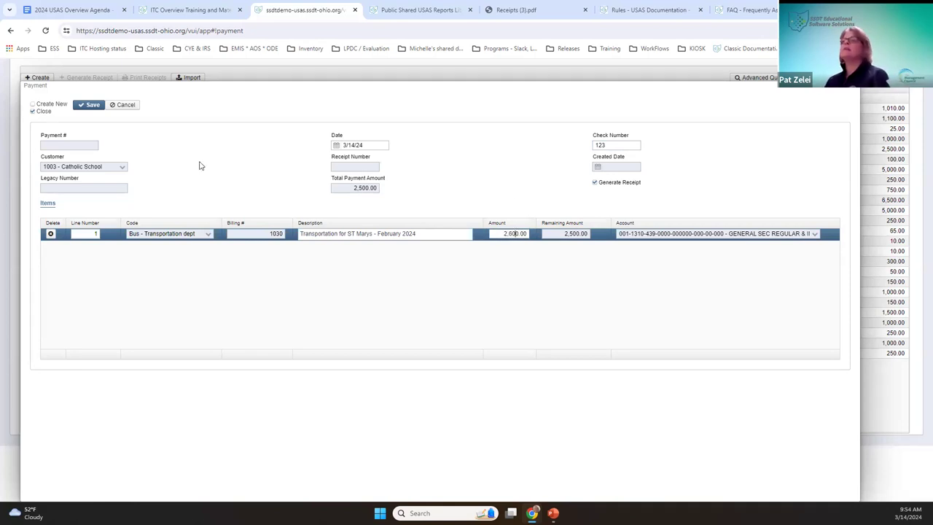
left_click(594, 184)
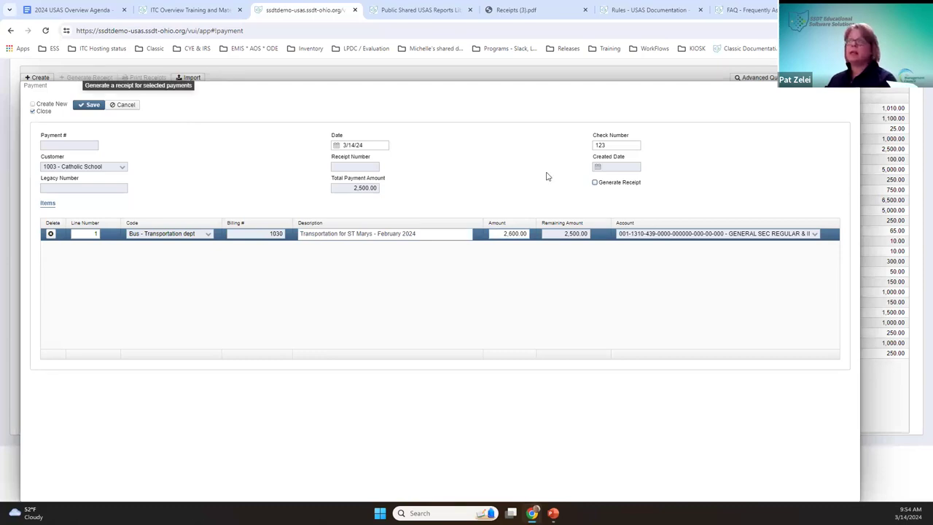
left_click(595, 182)
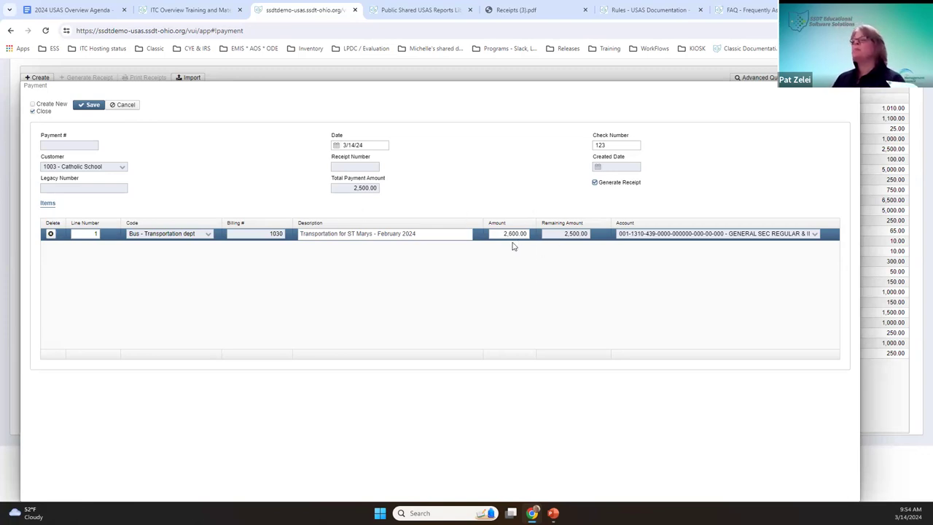
left_click(86, 106)
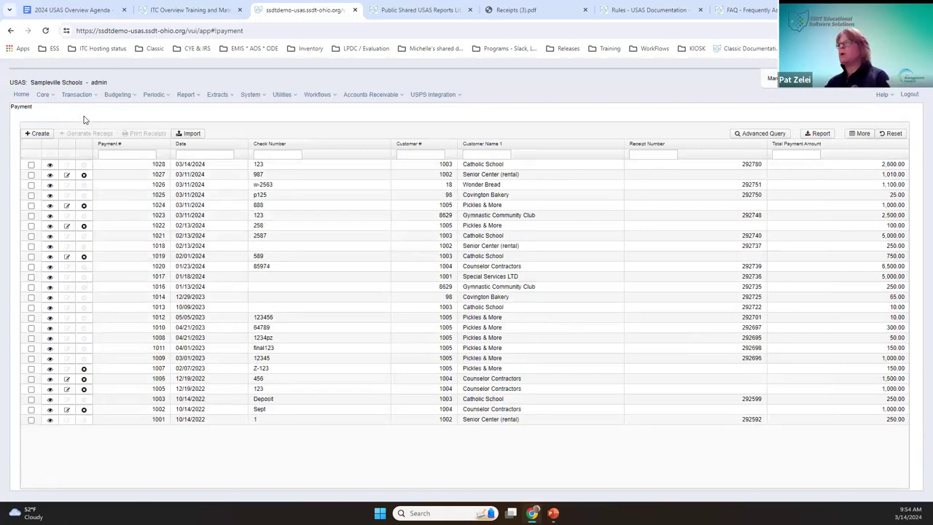
left_click(47, 166)
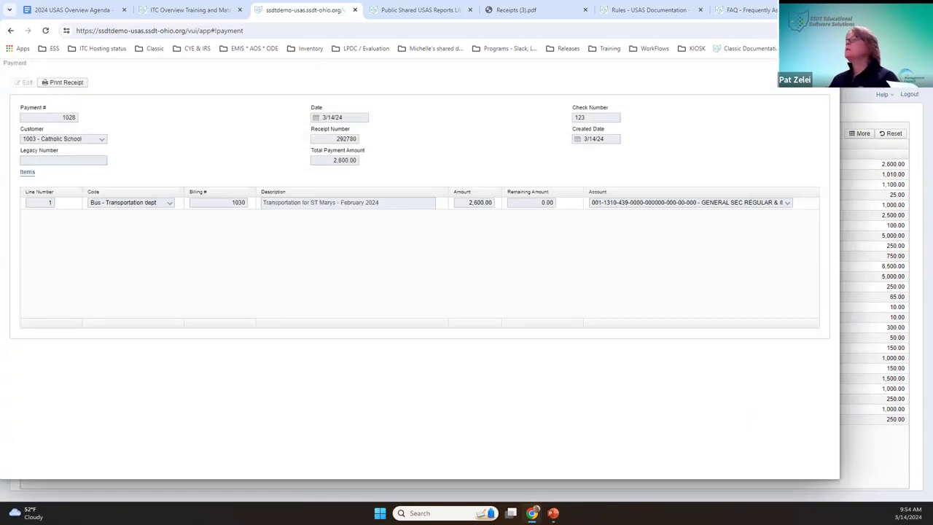
key("Escape")
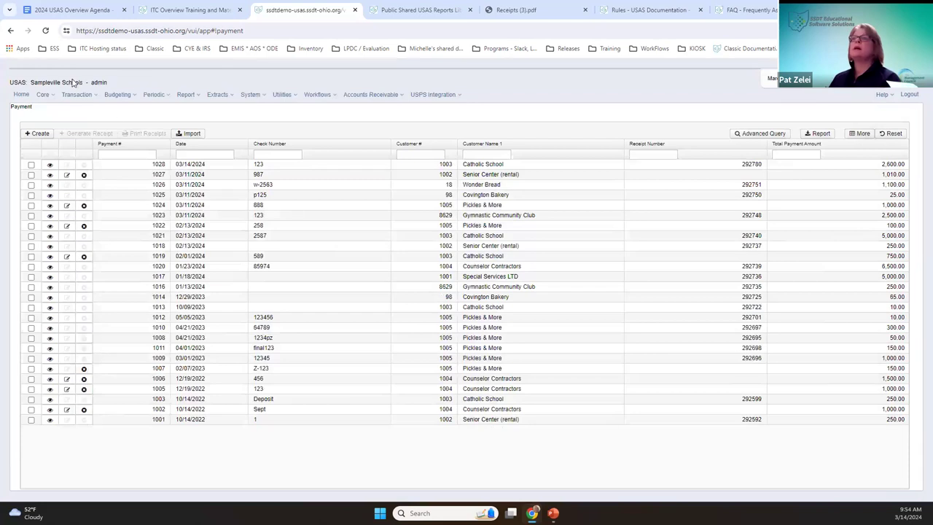
- Open the Accounts Receivable billings, examine the paid billing's columns, and display the available column choices
left_click(367, 94)
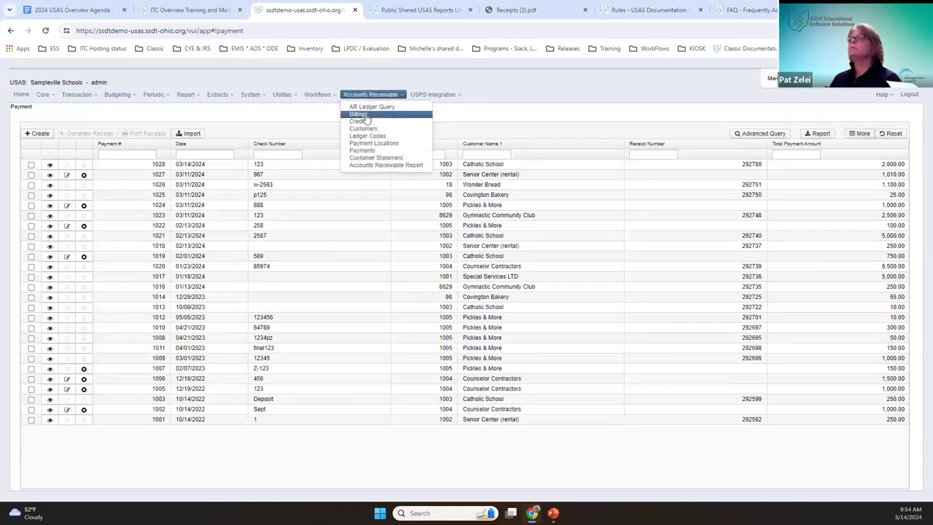
left_click(360, 118)
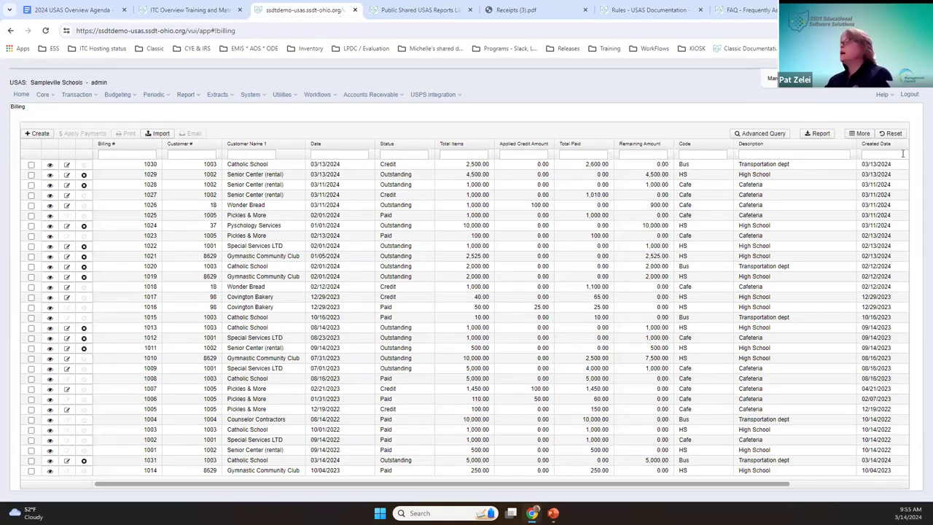
left_click(863, 487)
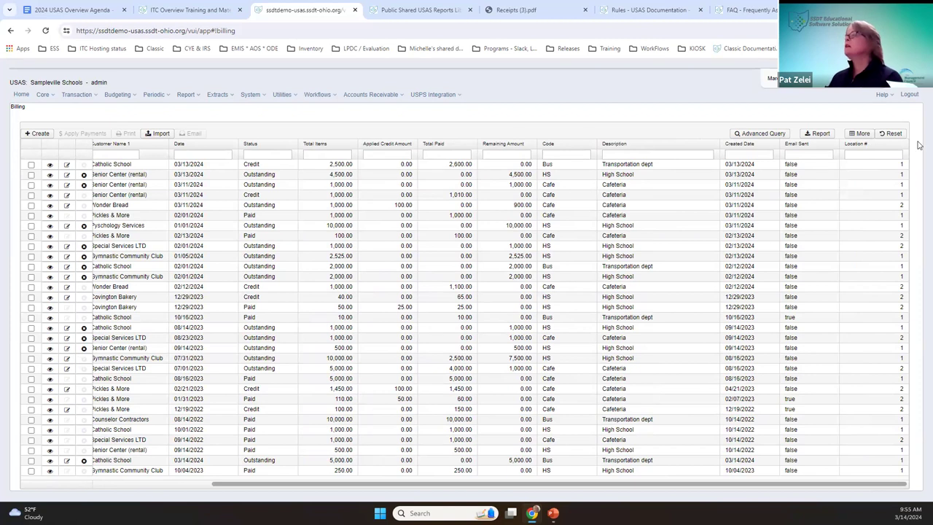
left_click(858, 133)
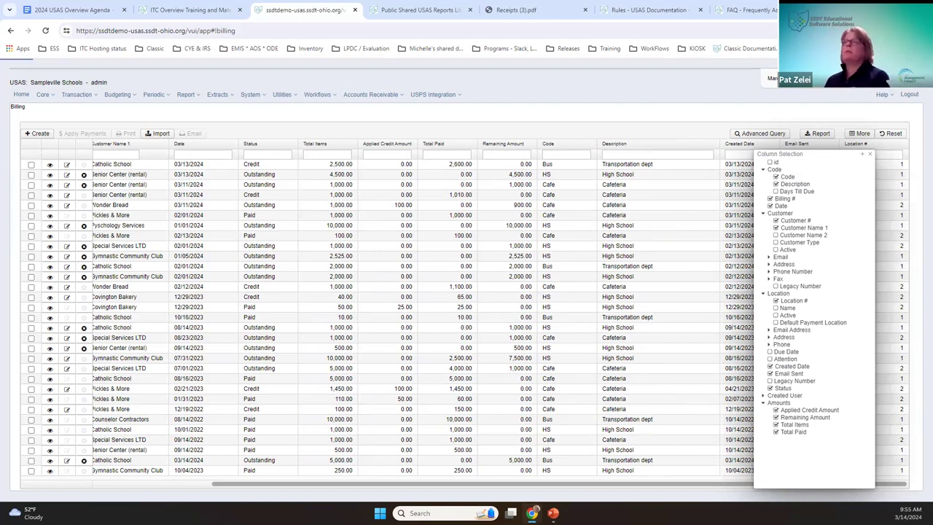
- View the Catholic School billing dated 03/13/2024, check which fields are editable, and close it without changes
left_click(50, 164)
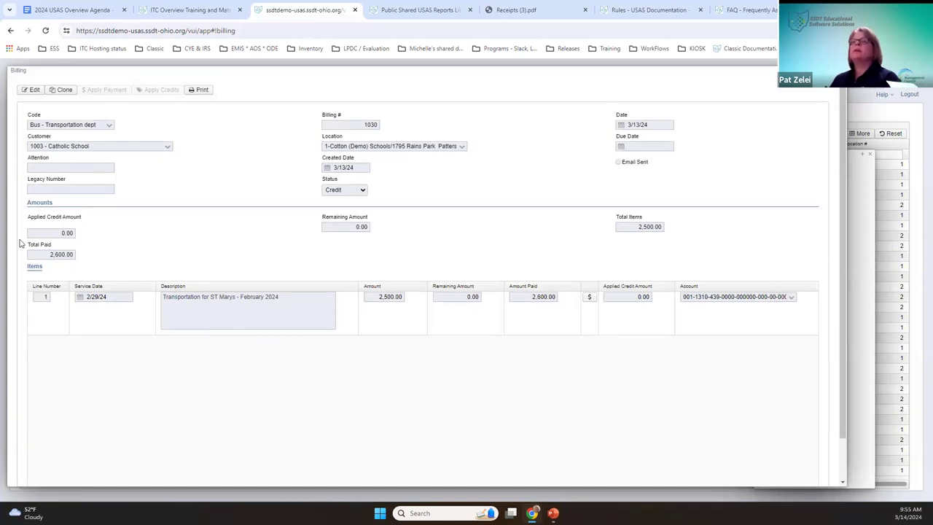
left_click(30, 94)
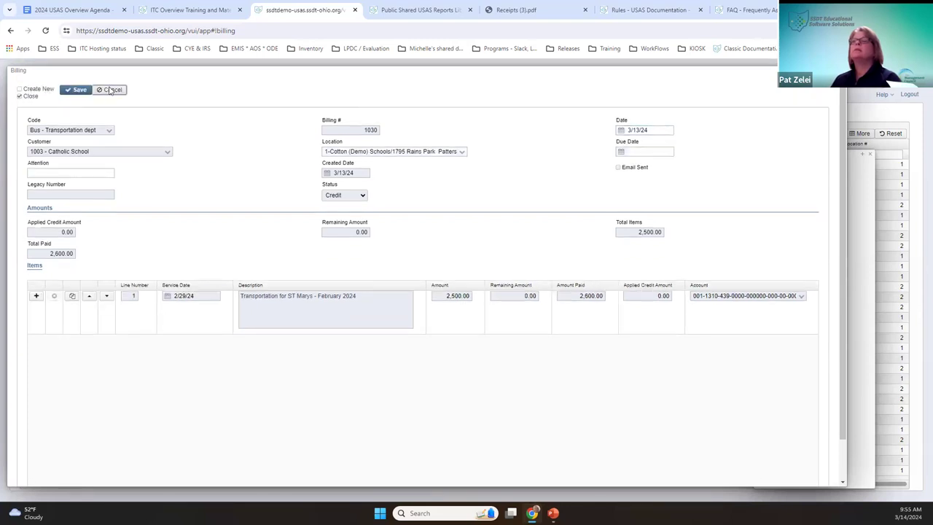
left_click(109, 89)
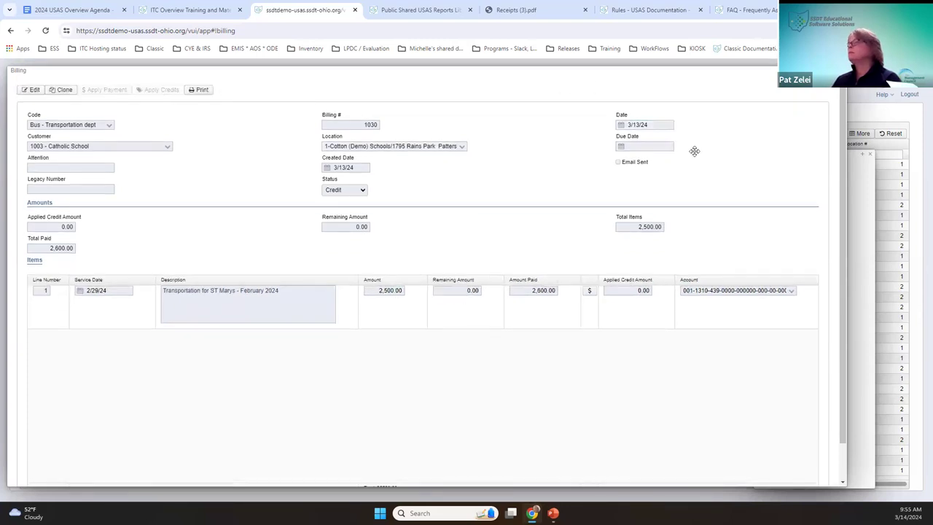
key("Escape")
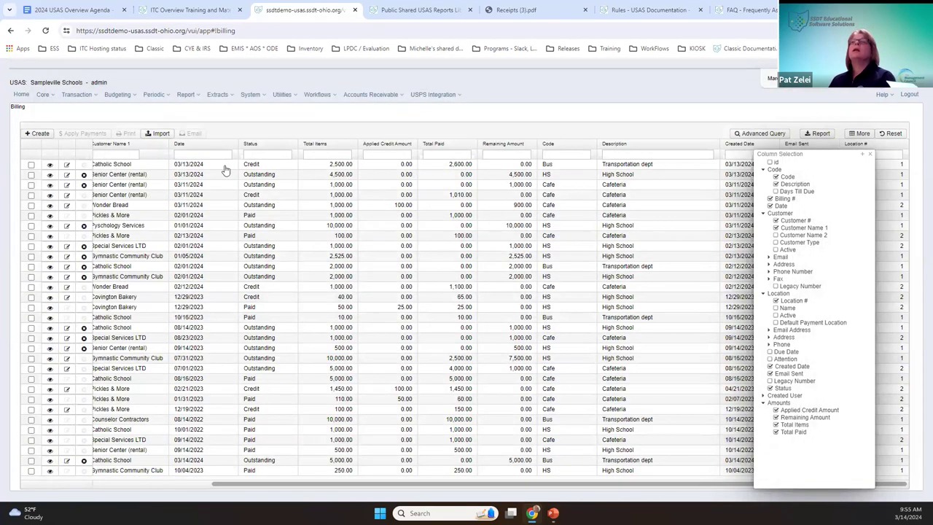
- Open the Accounts Receivable credits, filter the customer name by "c", and close the column selection
left_click(175, 485)
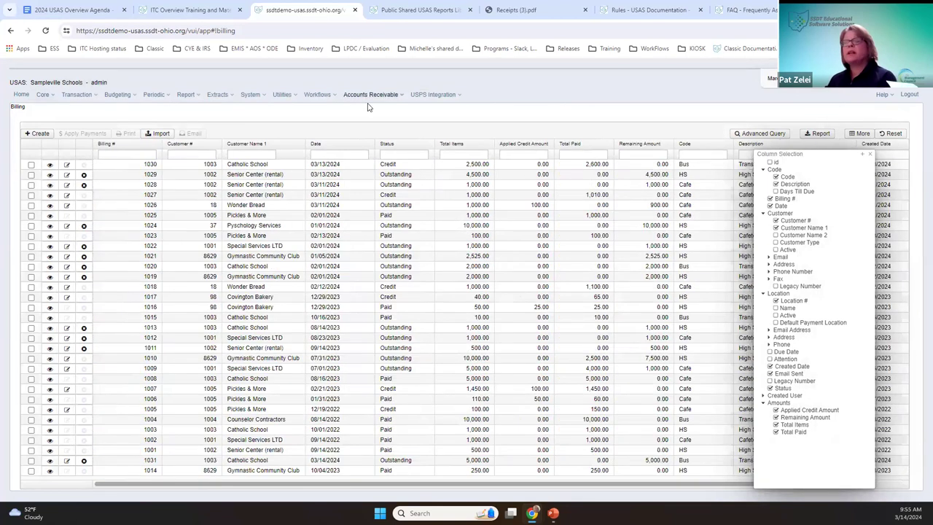
mouse_move(367, 102)
left_click(370, 125)
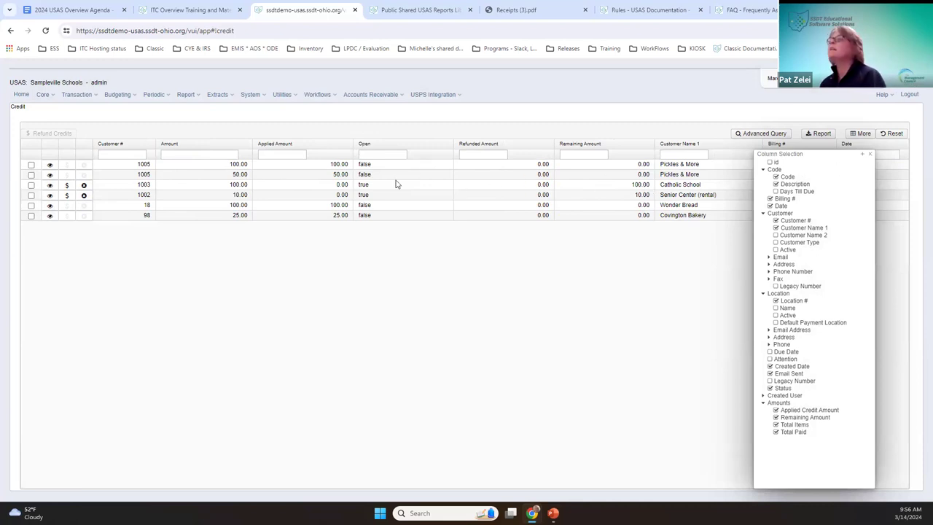
left_click(680, 154)
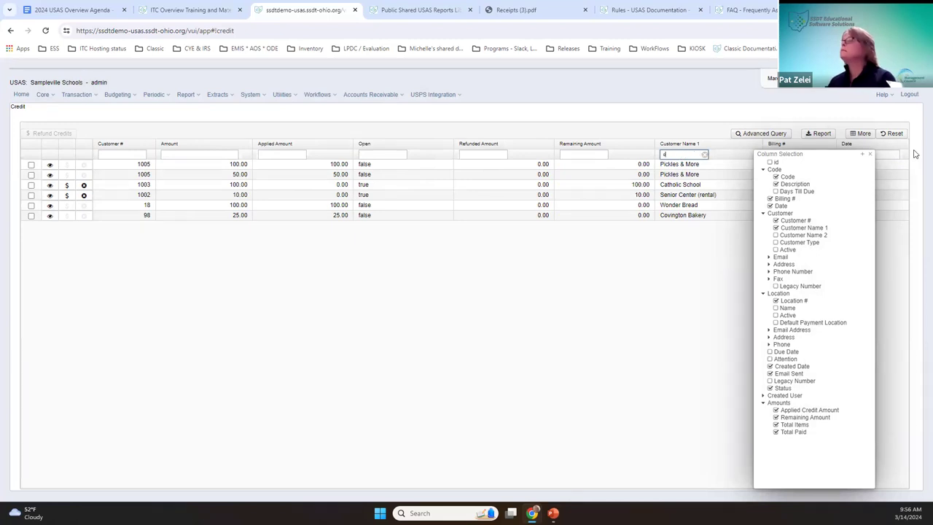
type("c")
left_click(870, 154)
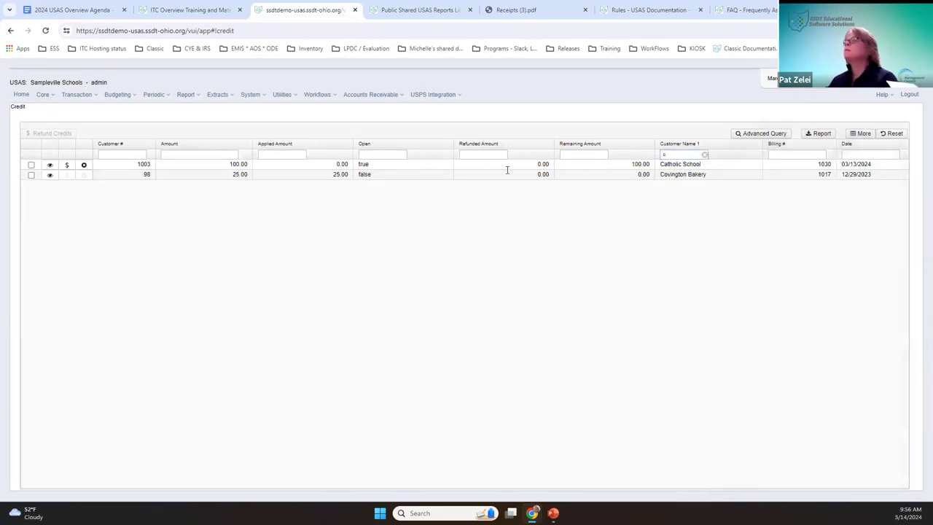
left_click(33, 165)
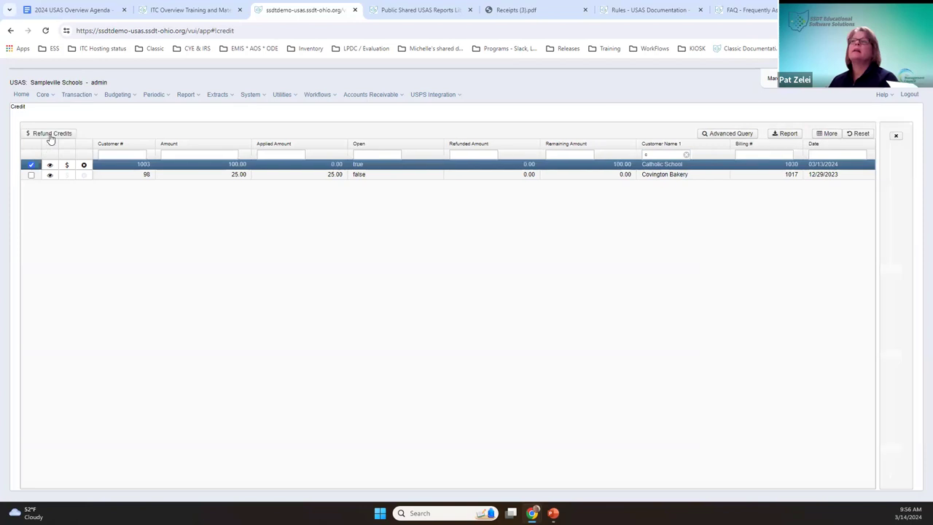
left_click(51, 134)
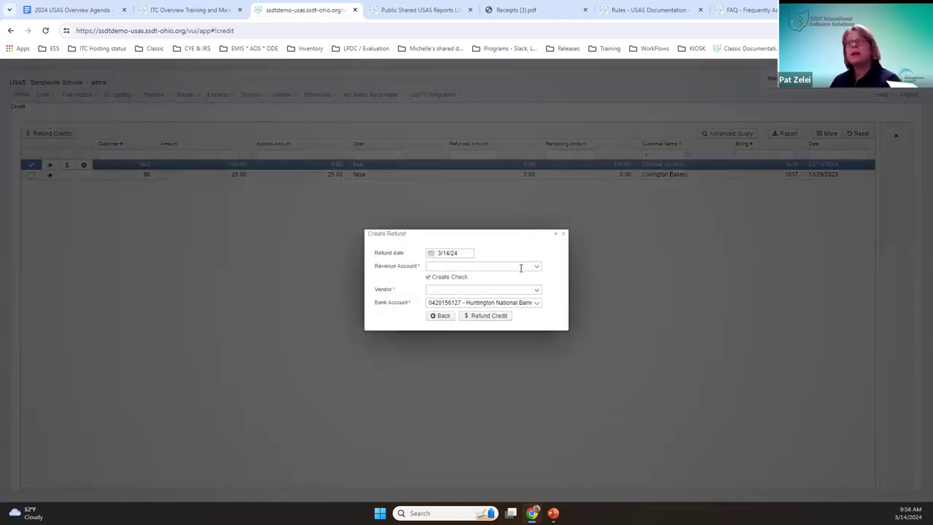
left_click(537, 266)
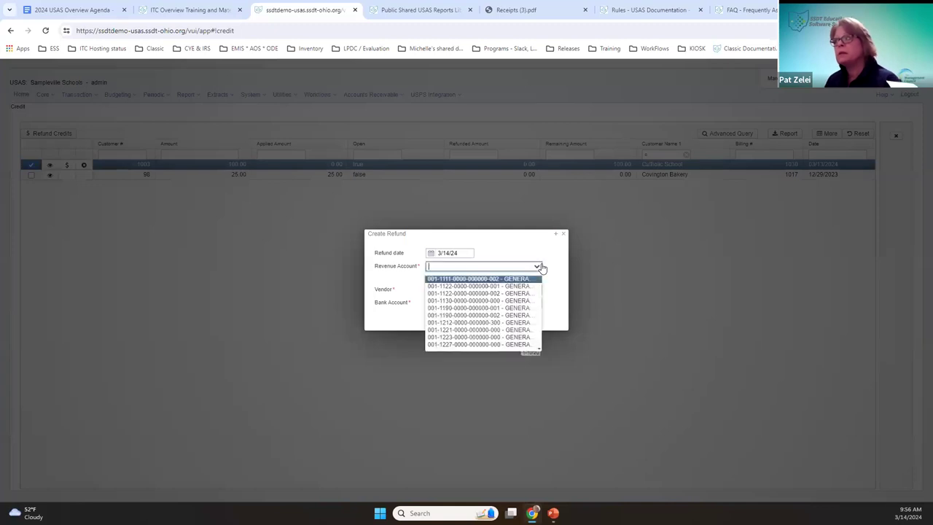
left_click(523, 308)
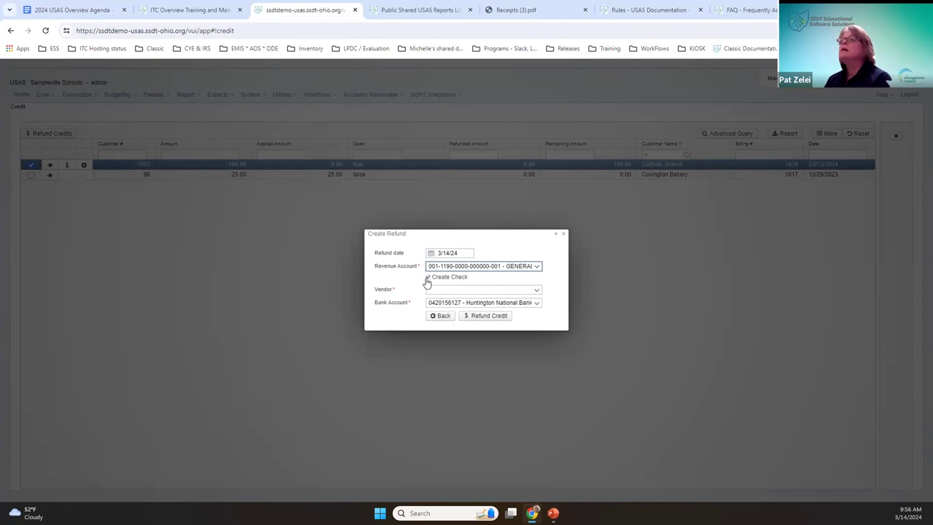
left_click(537, 290)
left_click(510, 343)
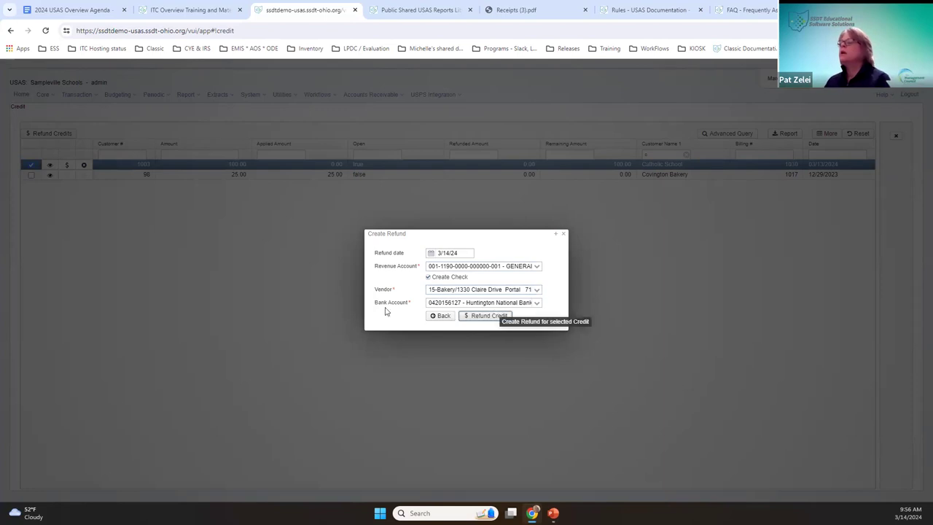
left_click(498, 315)
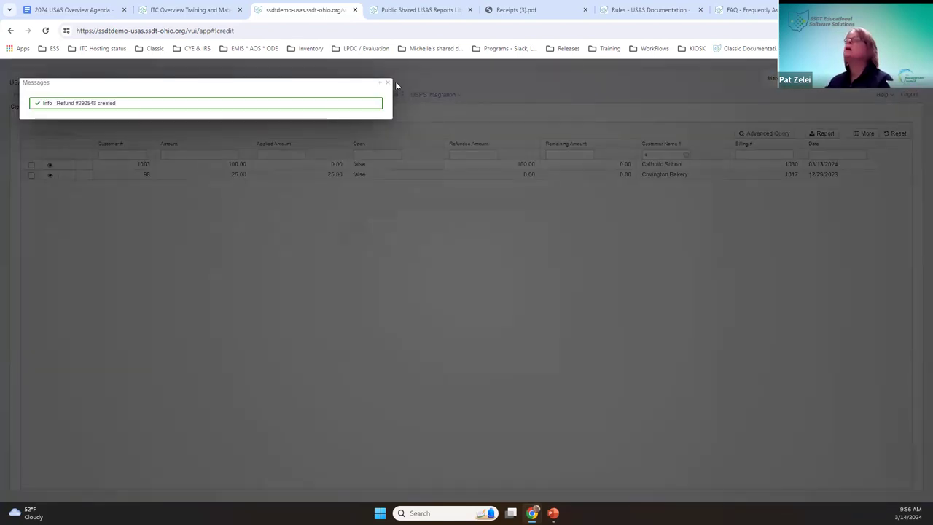
left_click(389, 84)
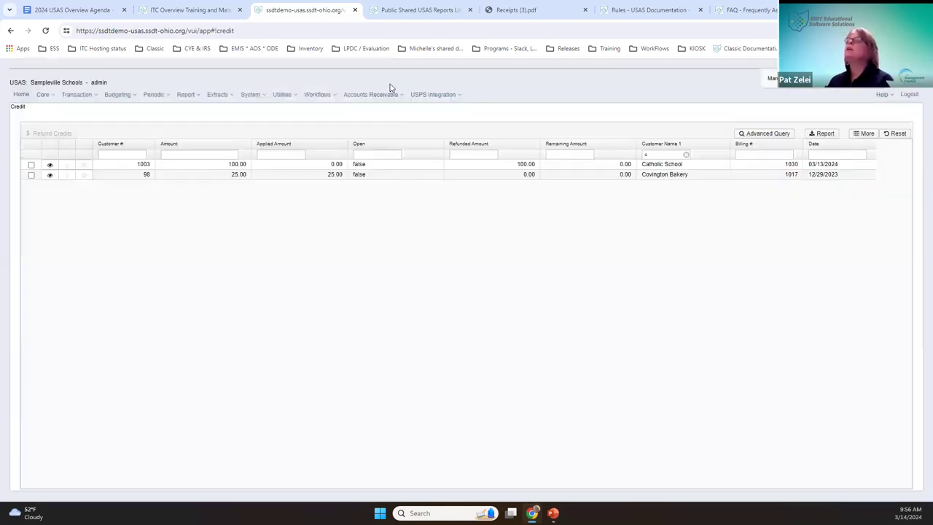
left_click(83, 96)
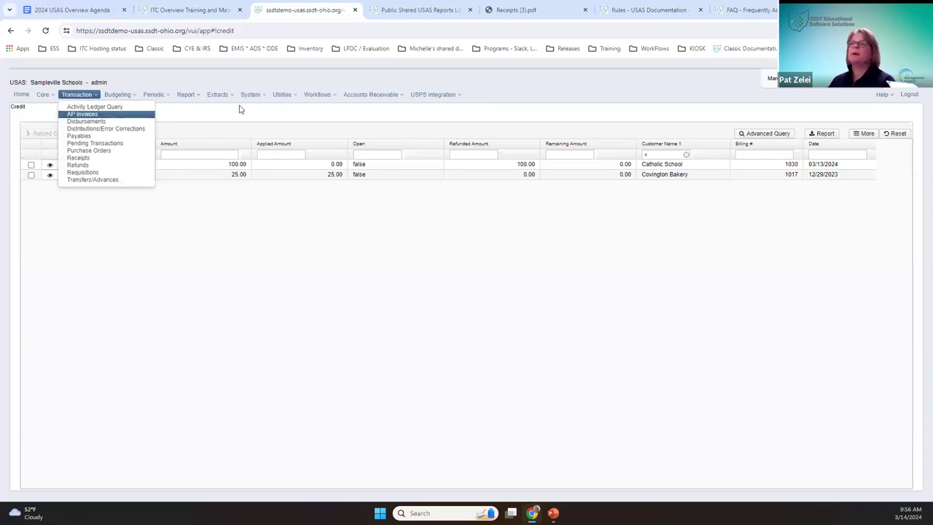
left_click(393, 94)
left_click(319, 95)
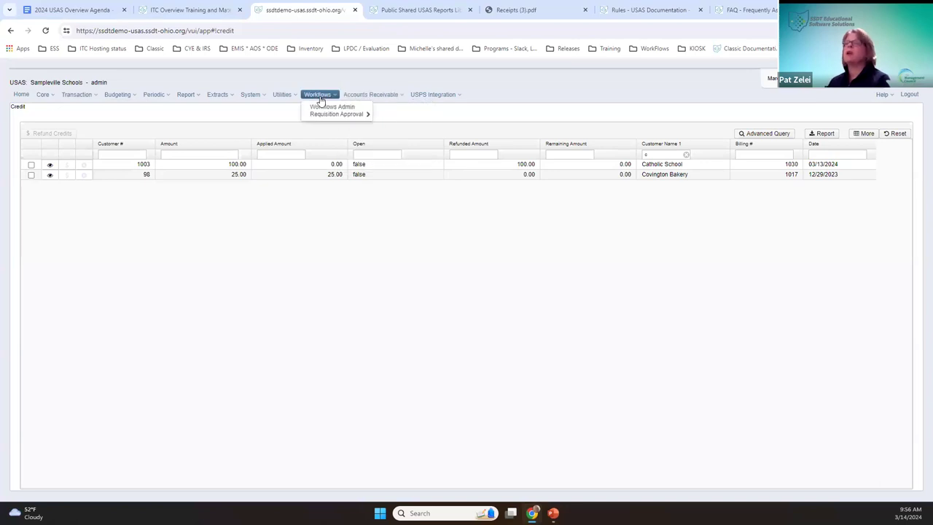
left_click(394, 95)
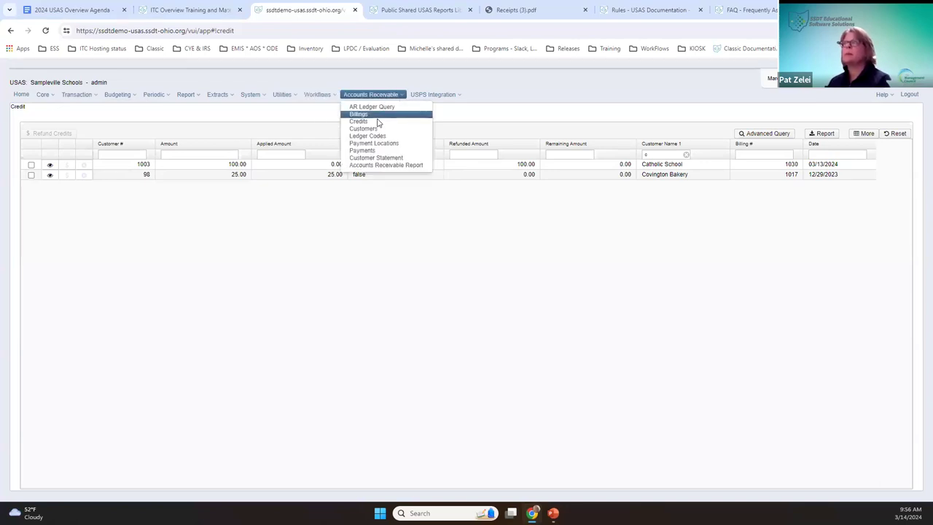
- Reload the Accounts Receivable credits without the customer name filter, and open the billings list
left_click(371, 122)
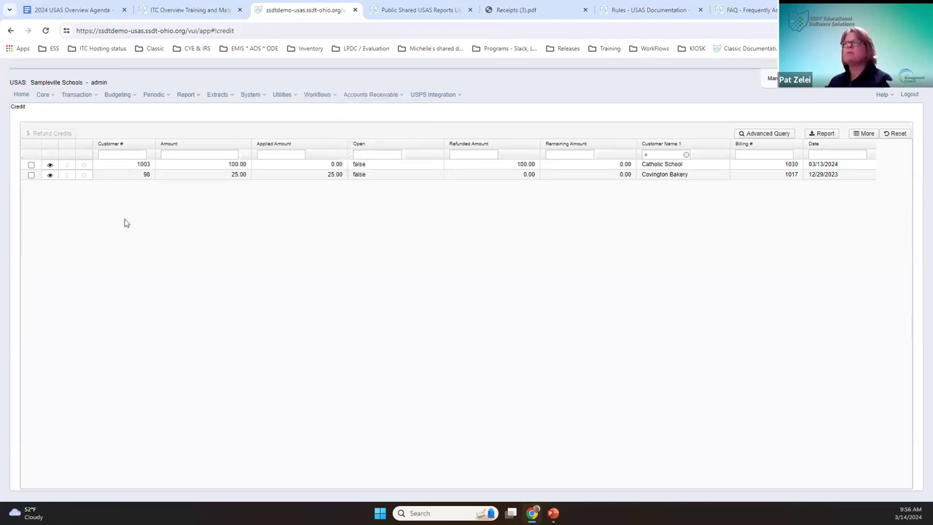
left_click(363, 95)
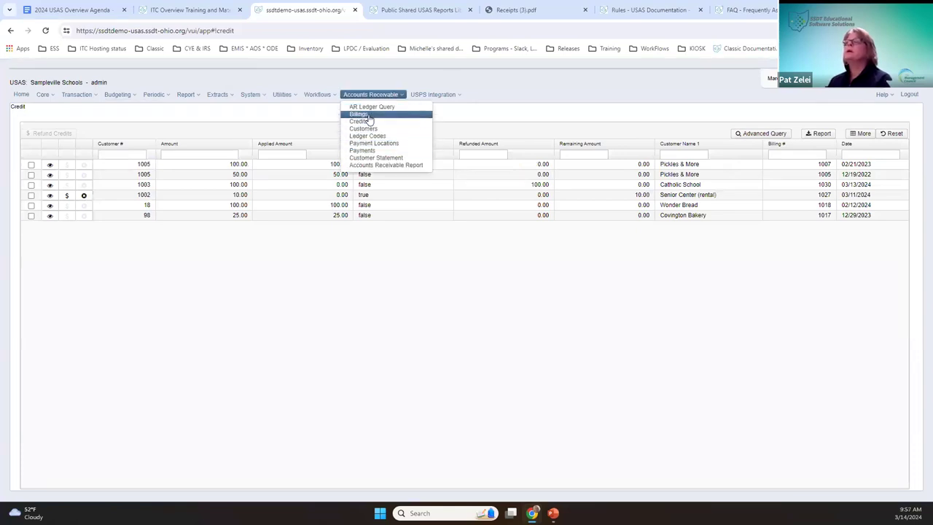
left_click(360, 119)
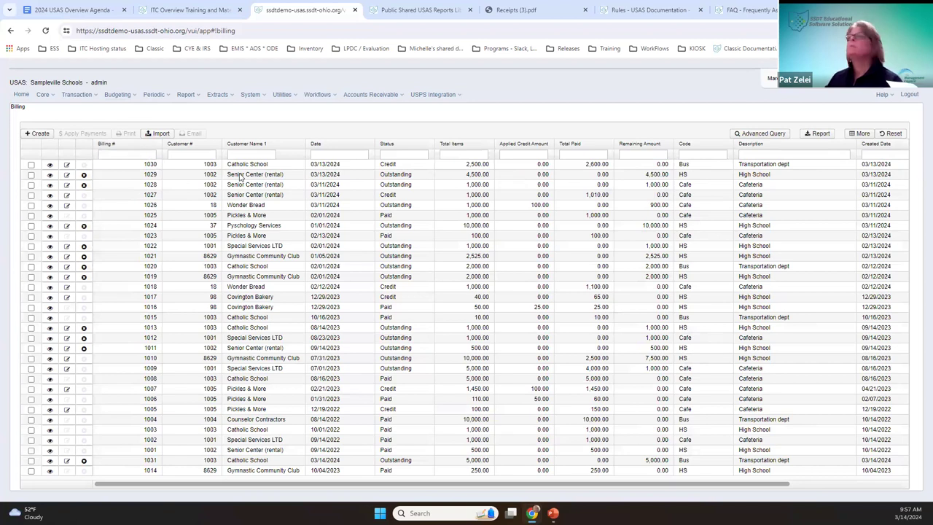
left_click(133, 154)
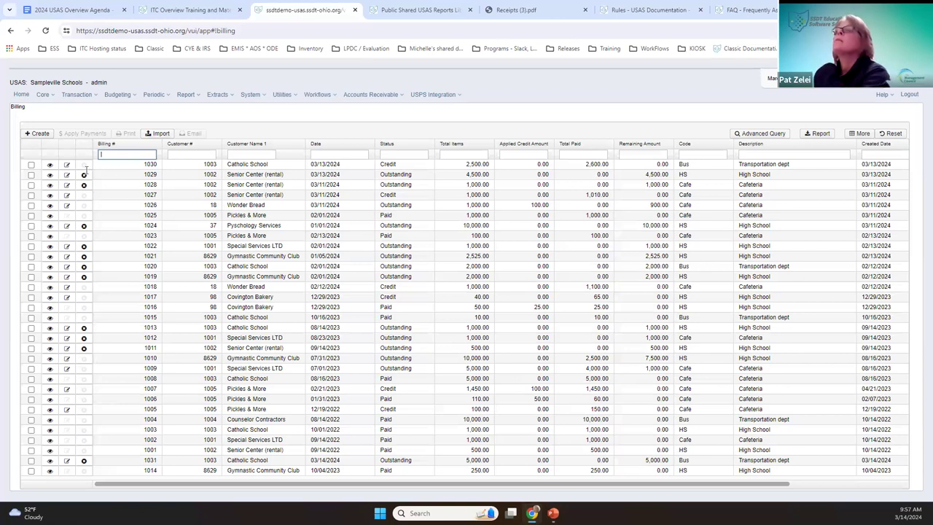
- View the Catholic School billing dated 03/13/2024, inspect credit management for line 1, and close both without changes
left_click(51, 166)
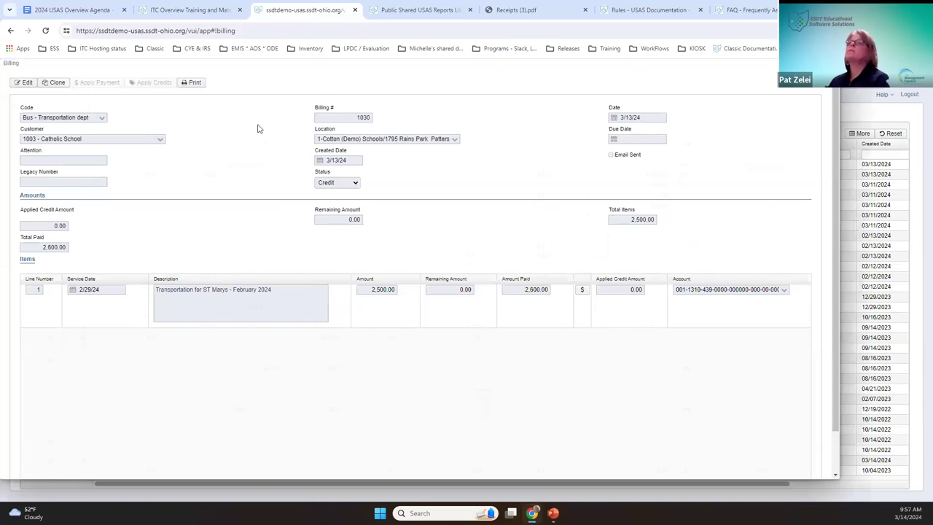
right_click(583, 291)
left_click(582, 291)
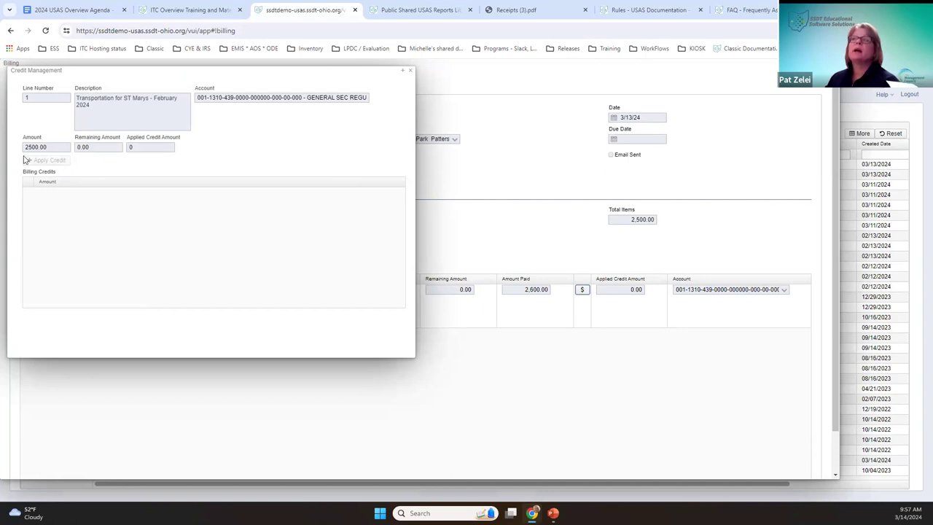
left_click(410, 71)
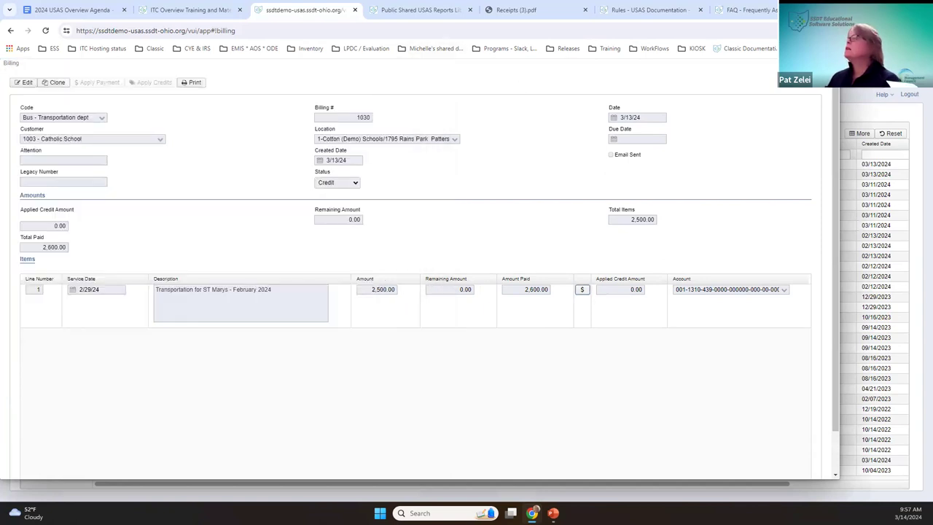
key("Escape")
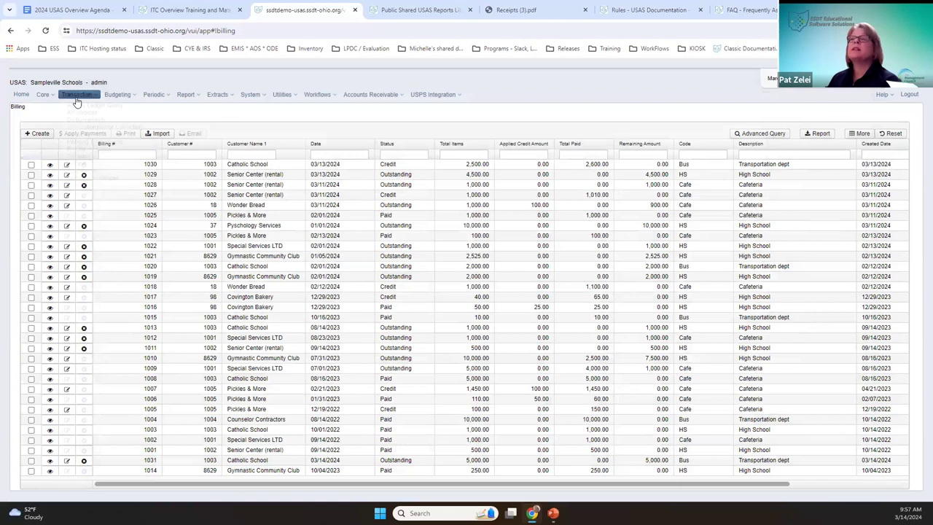
- Open the disbursements and examine the refund check for the Bakery vendor
left_click(77, 95)
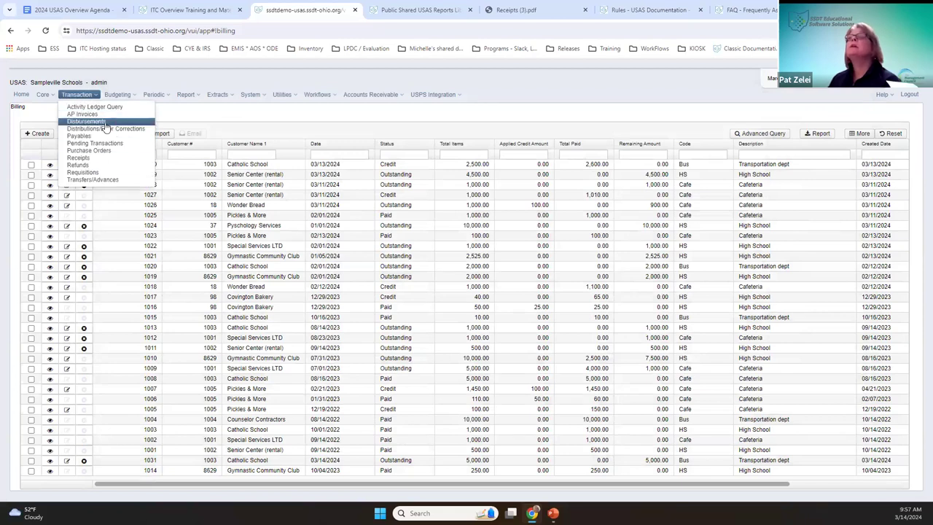
left_click(106, 126)
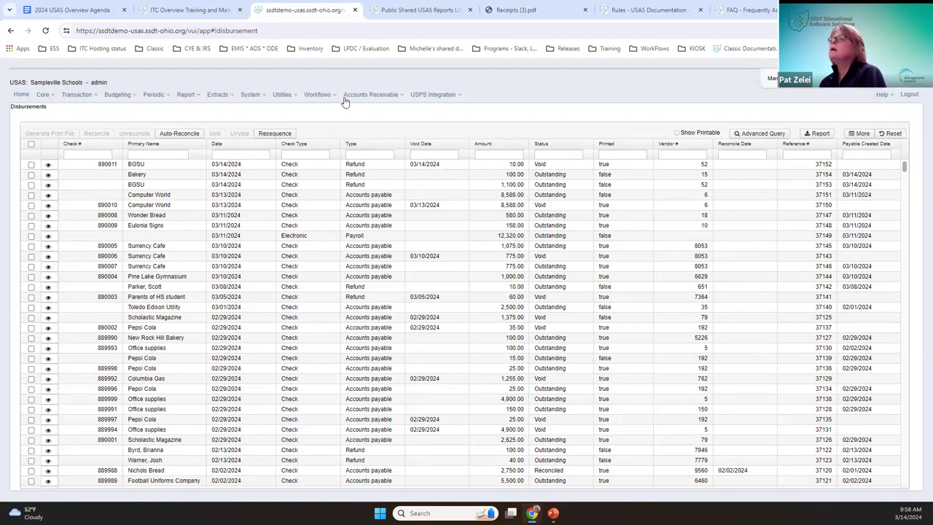
- Start a new billing with code Cafe - Cafeteria, customer 2 - St. Mary's services and location 1-Cotton (Demo) Schools
left_click(394, 96)
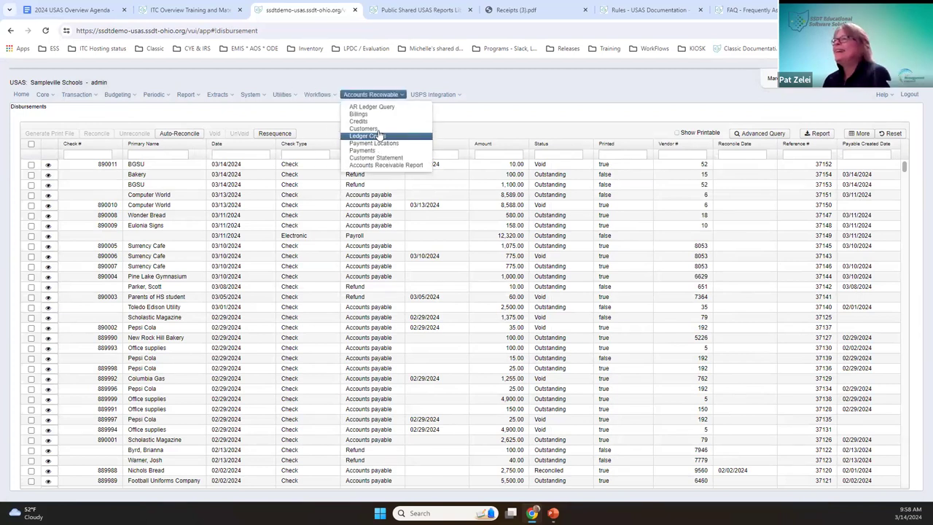
left_click(358, 114)
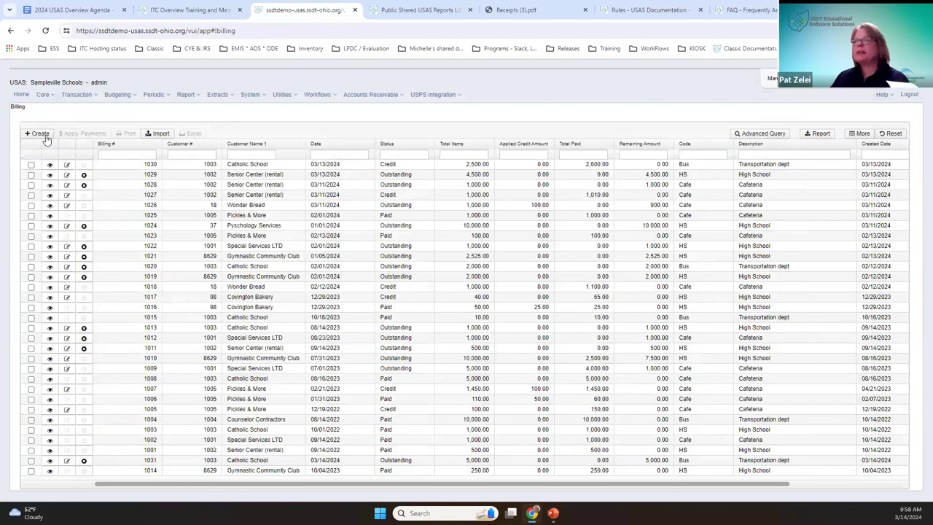
left_click(37, 133)
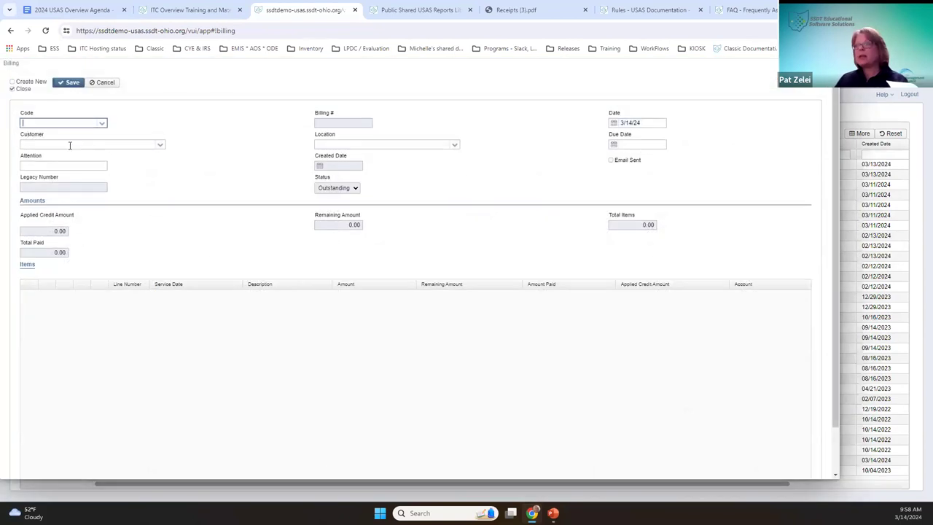
left_click(102, 123)
left_click(88, 140)
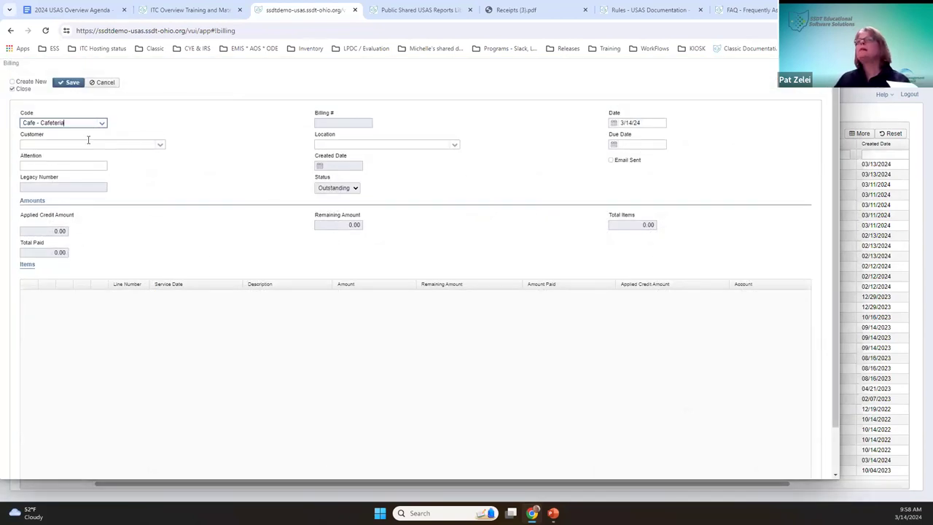
left_click(160, 145)
left_click(148, 165)
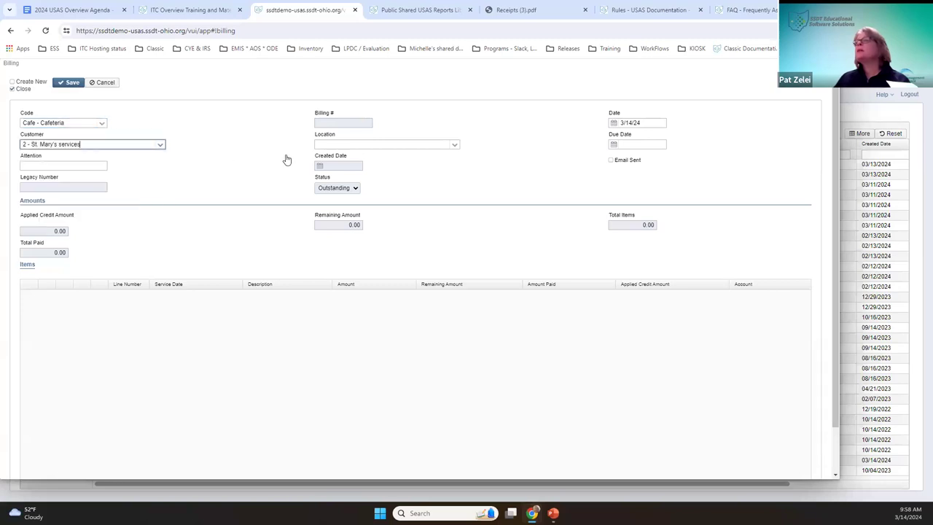
left_click(454, 145)
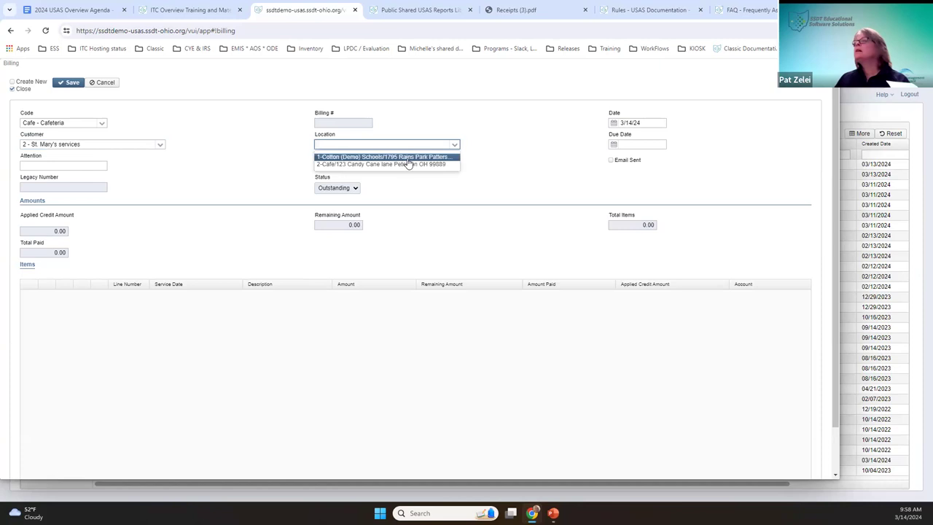
left_click(405, 158)
scroll(126, 432, "down", 1)
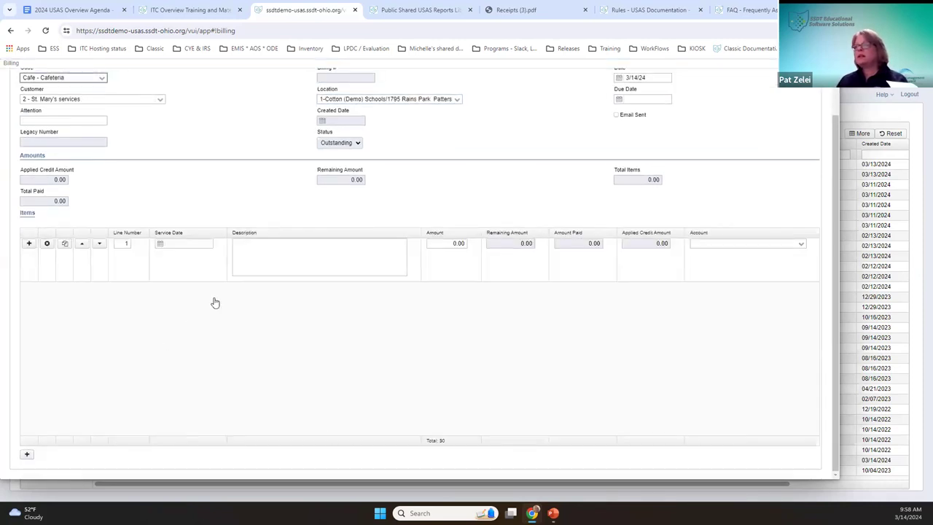
left_click(461, 245)
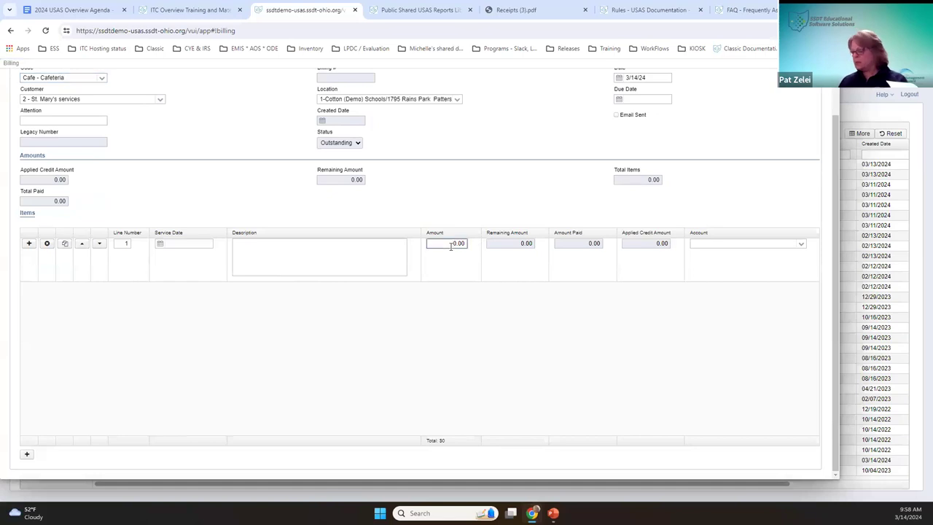
type("100.00")
left_click(755, 245)
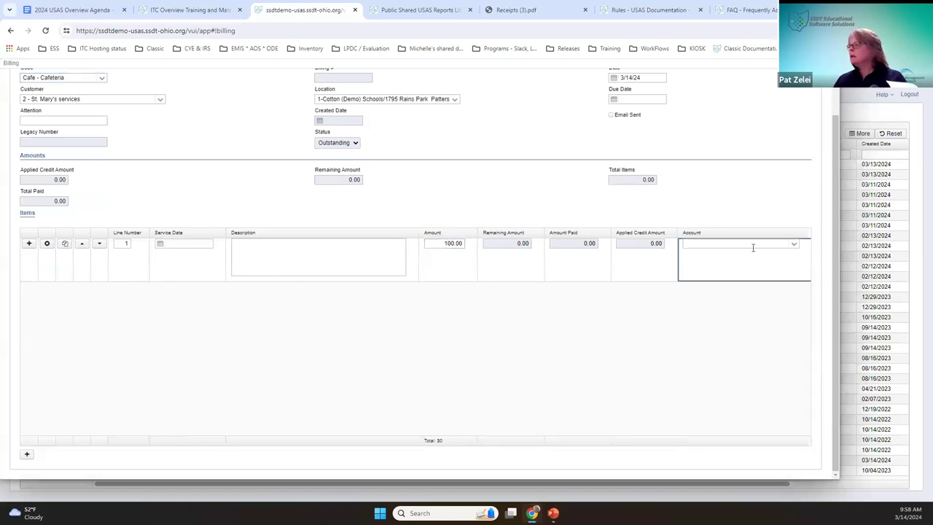
type("006")
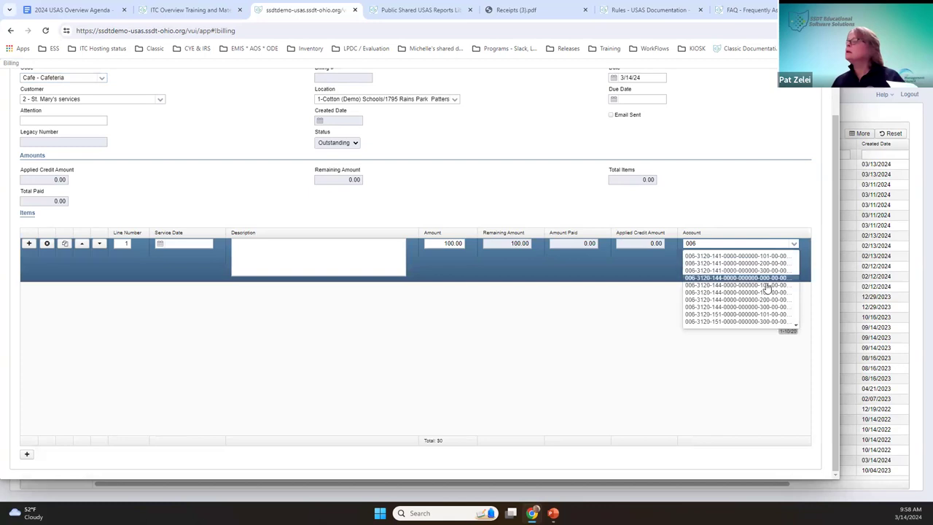
left_click(728, 275)
scroll(274, 64, "up", 2)
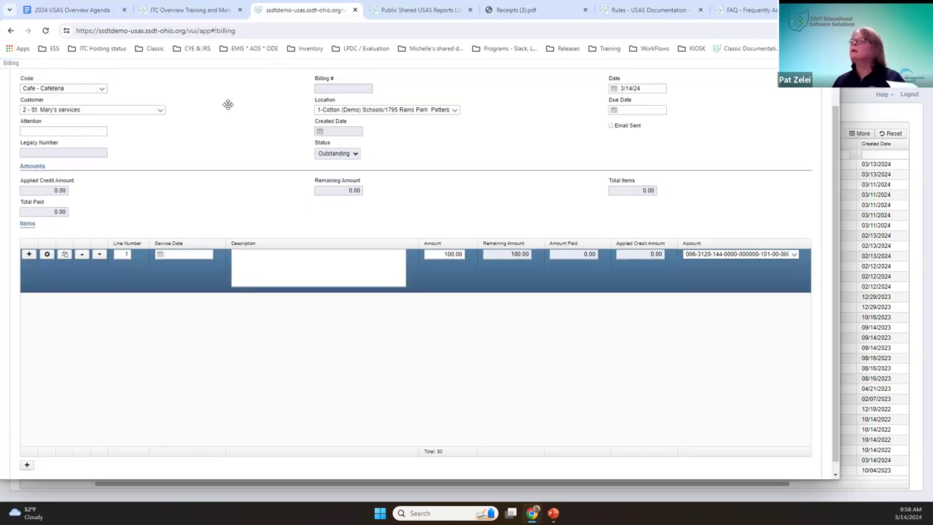
left_click(72, 84)
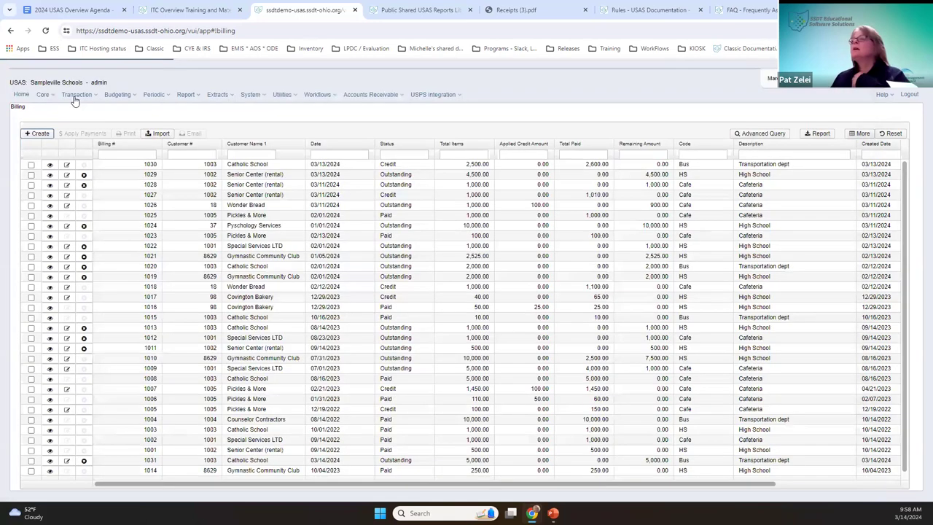
left_click(31, 164)
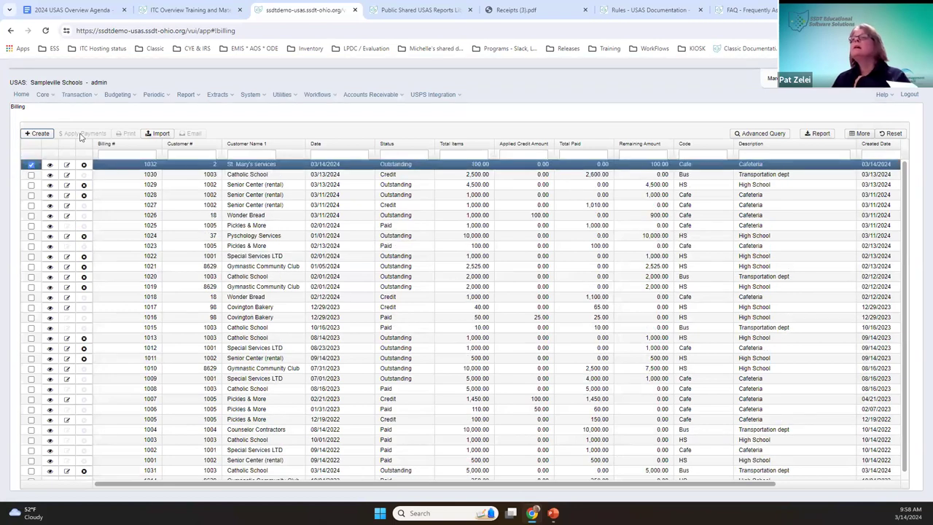
left_click(32, 166)
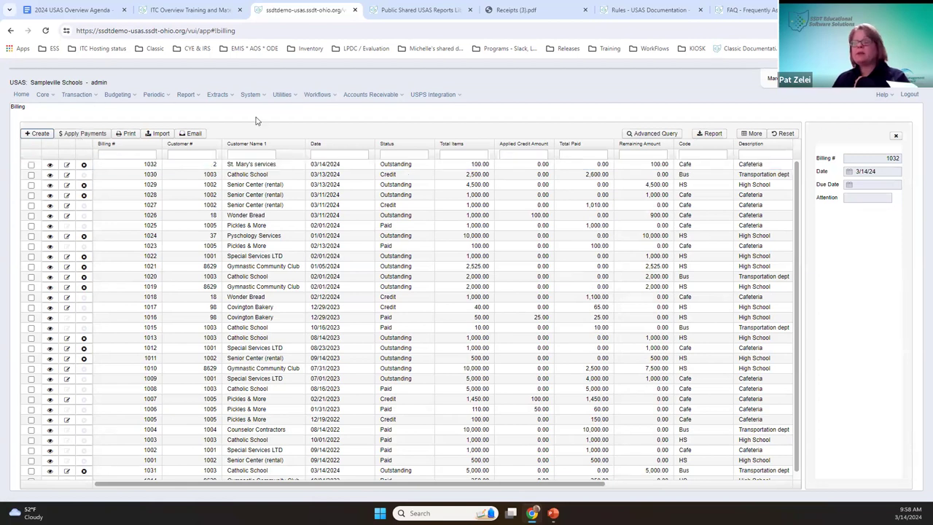
- Open the Accounts Receivable payments and create a payment for billing 1032
left_click(371, 96)
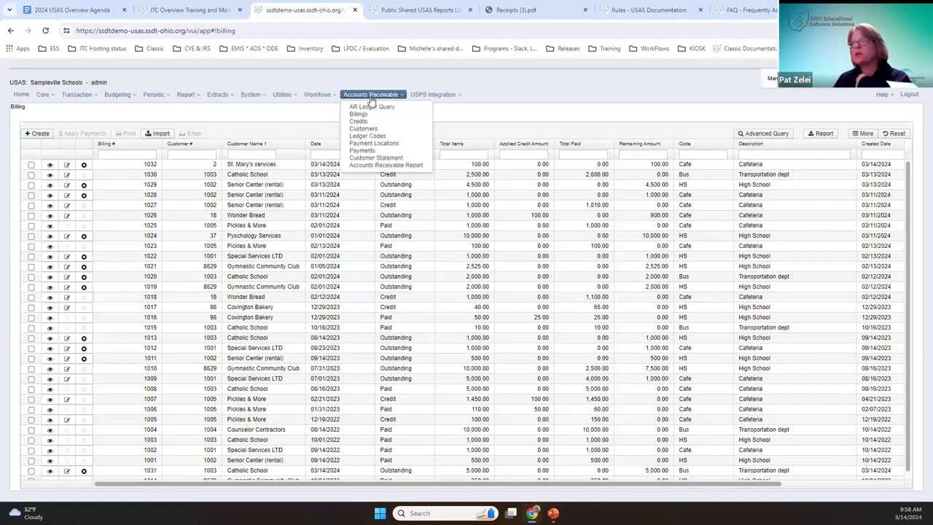
right_click(363, 153)
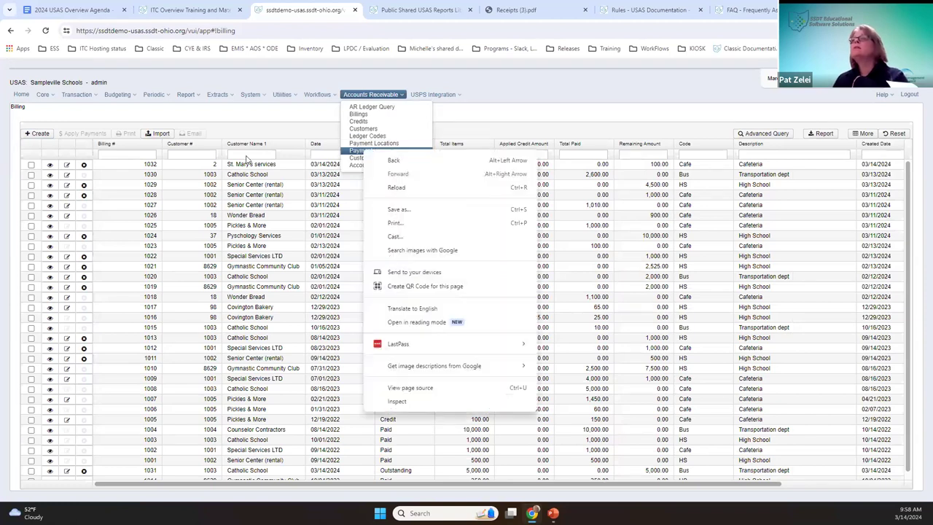
left_click(353, 152)
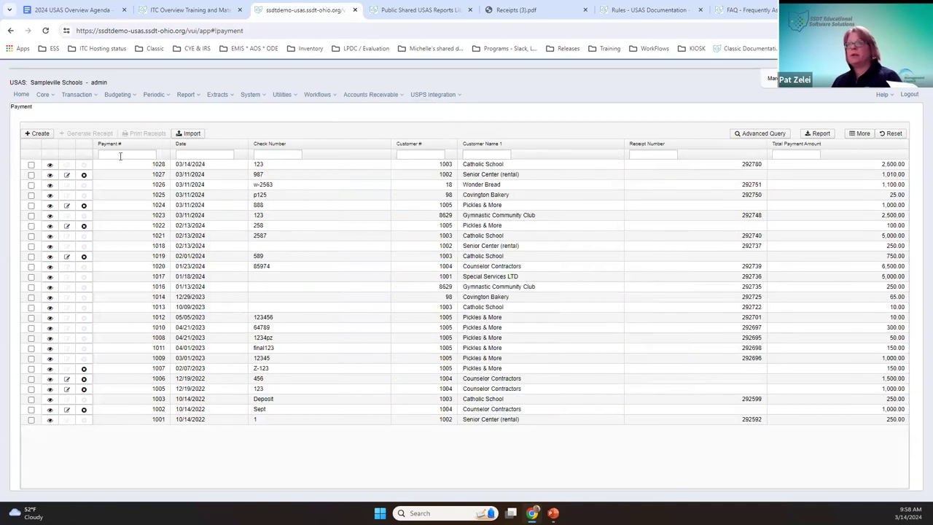
left_click(39, 134)
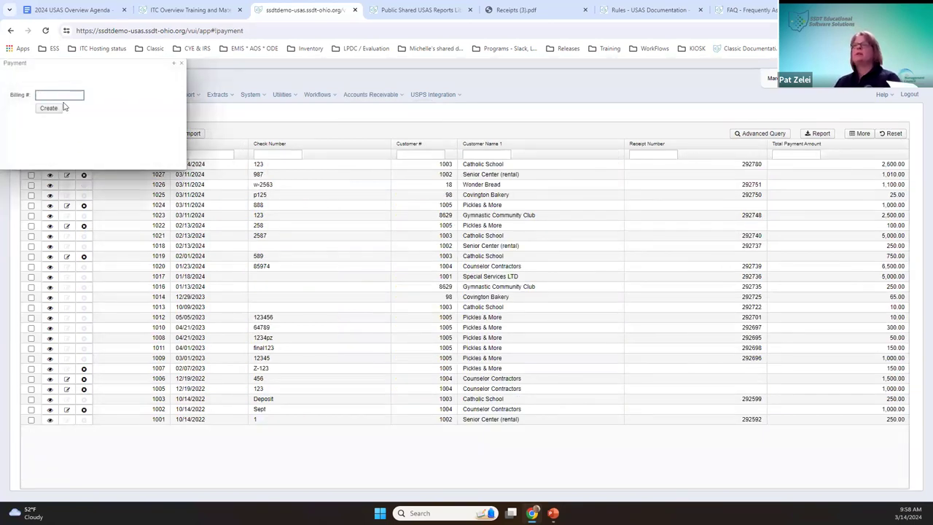
type("1032")
left_click(46, 110)
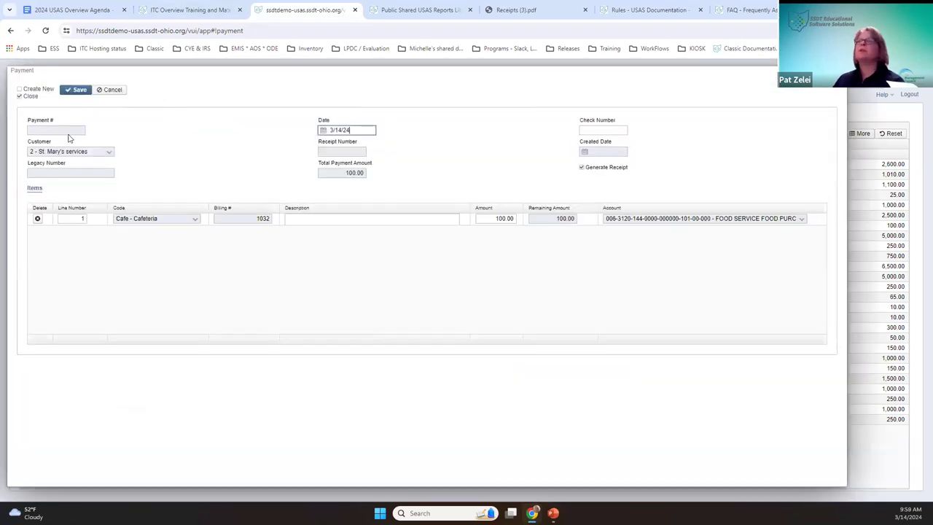
- Enter check number 123 and amount 200.00, save the payment with receipt generation enabled, and close it
left_click(597, 133)
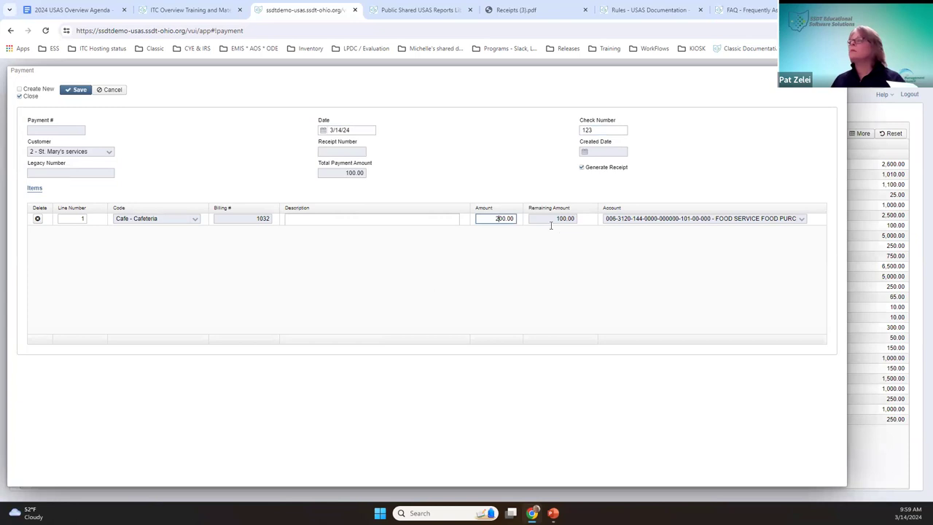
left_click(68, 93)
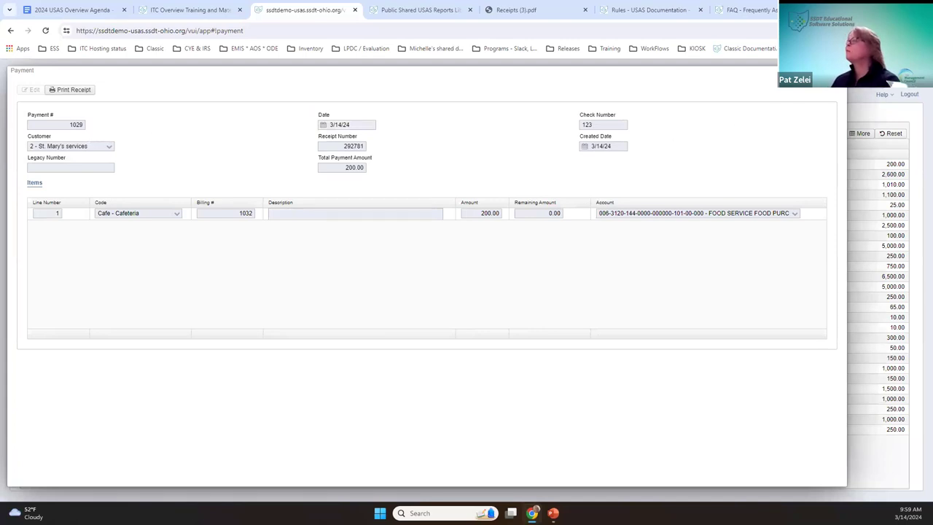
left_click(838, 70)
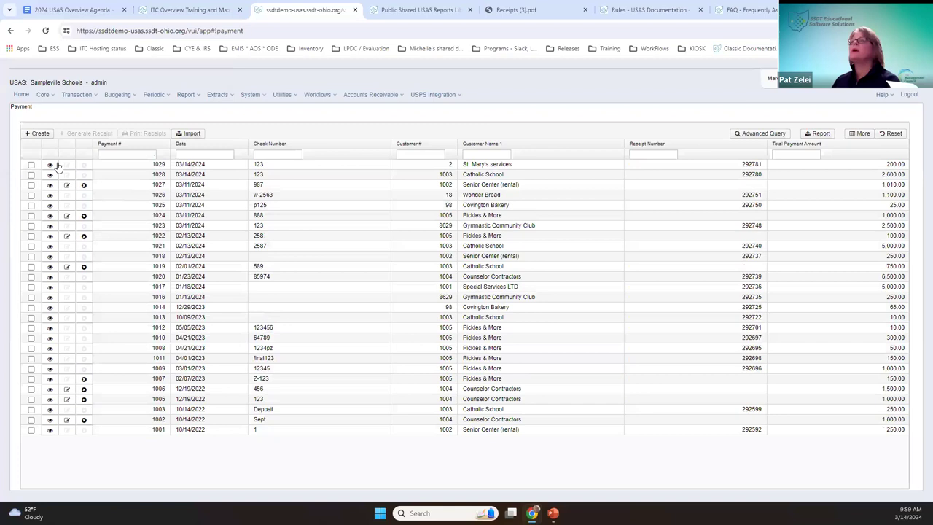
- Filter the Accounts Receivable billings by billing number 1032 and view the St. Mary's services billing
left_click(375, 98)
left_click(359, 114)
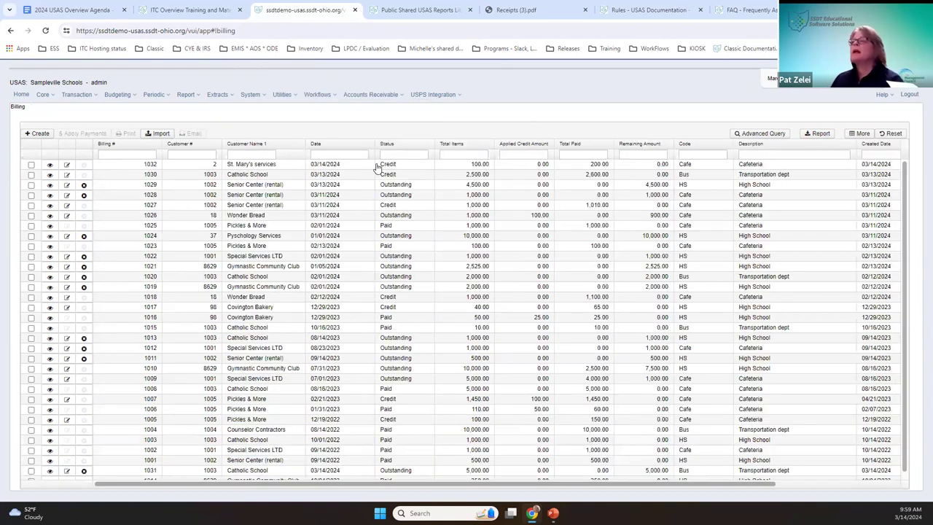
left_click(120, 152)
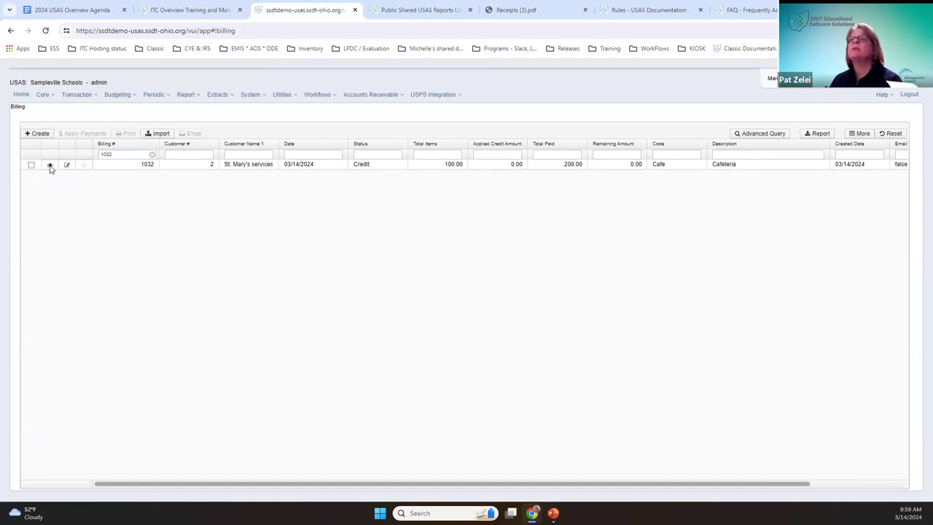
left_click(49, 165)
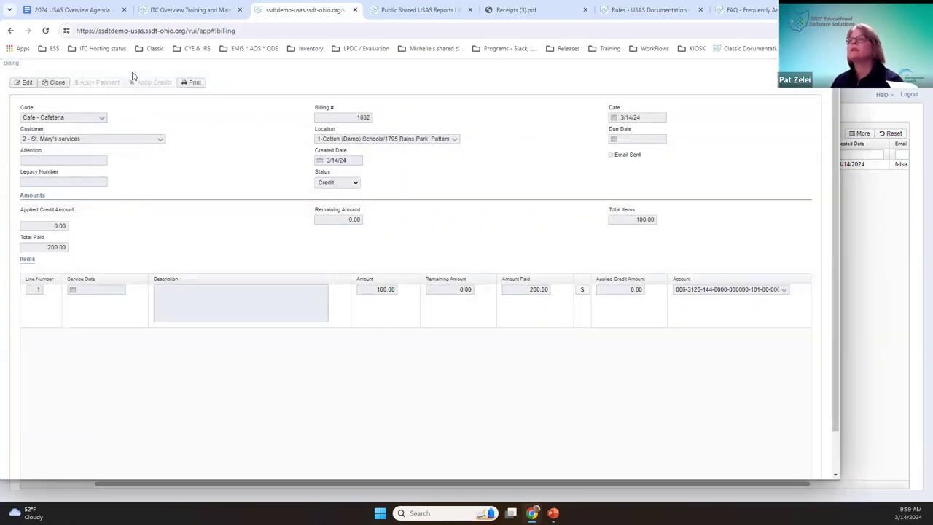
- Clone billing 1032 for St. Mary's services, set the line 1 amount to 500.00, and save the new billing
key("Escape")
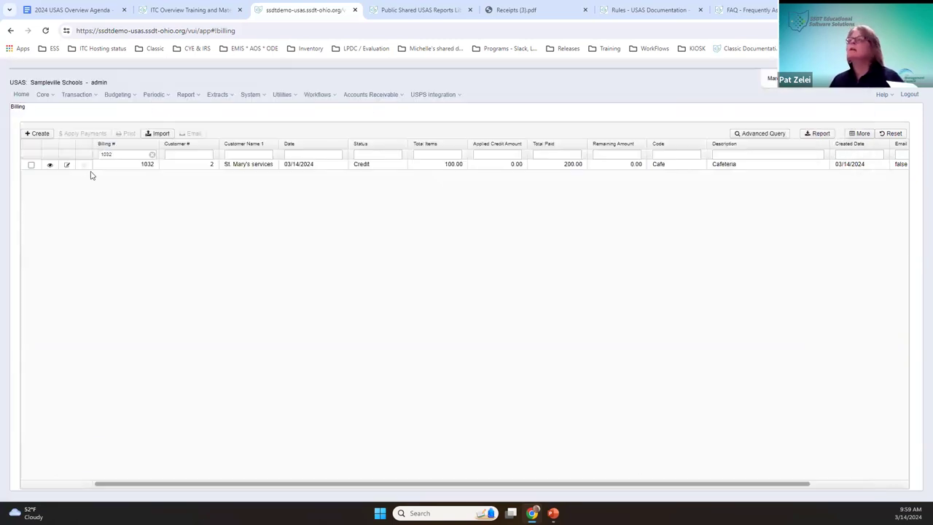
left_click(50, 164)
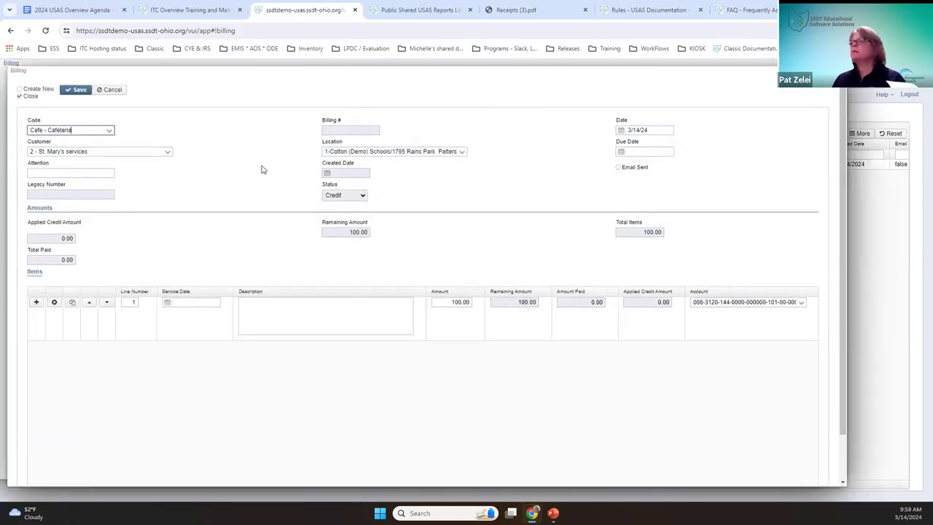
left_click(446, 305)
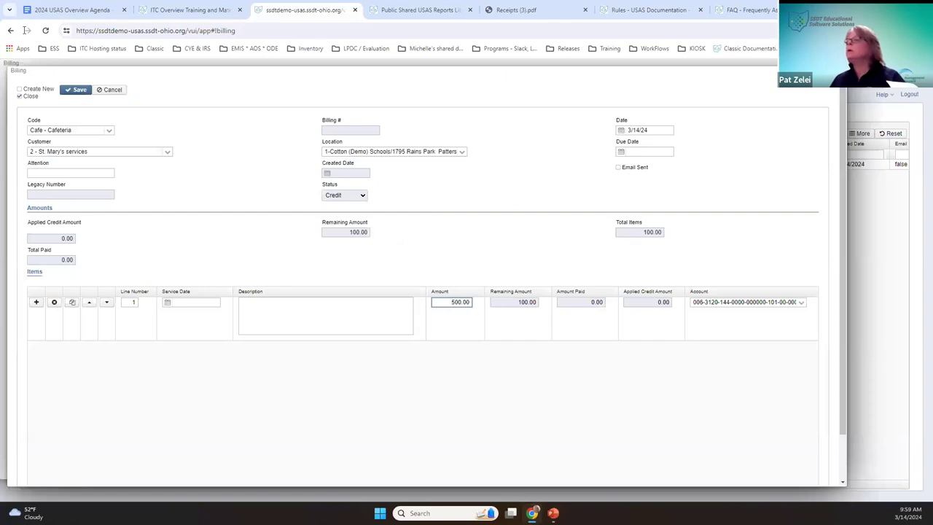
left_click(76, 89)
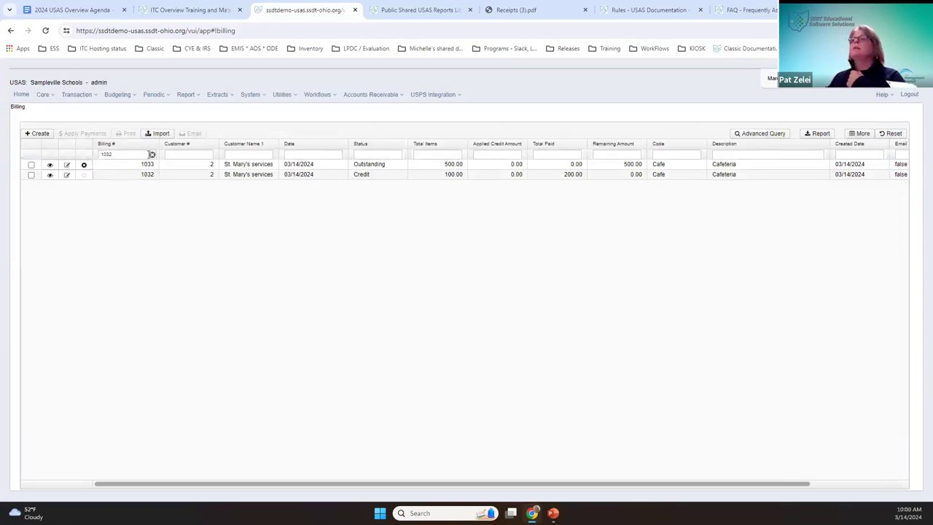
- View the credit management for line 1 of billing 1032 and close the billing
left_click(49, 175)
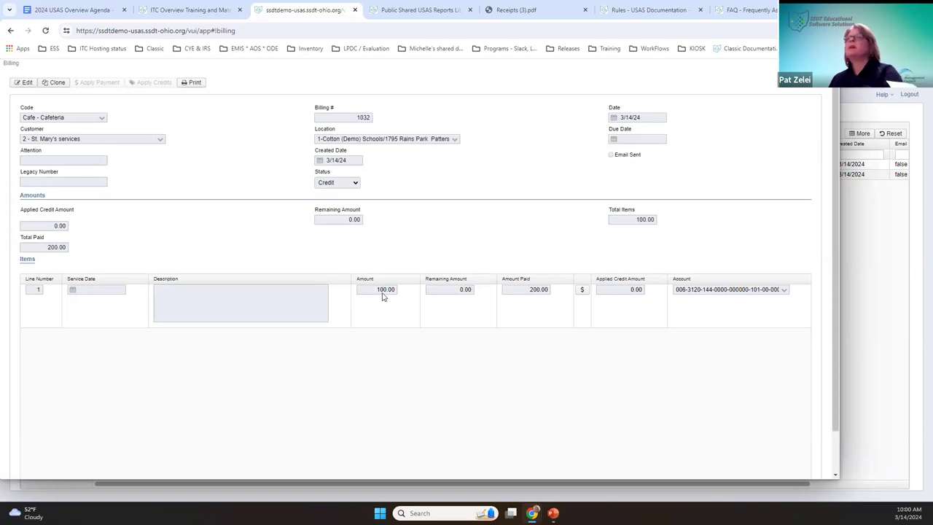
left_click(582, 290)
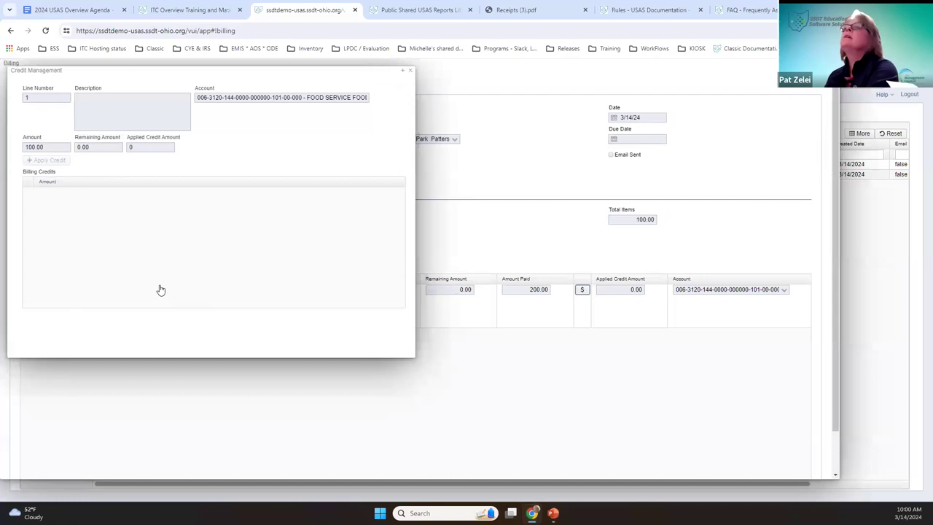
left_click(410, 72)
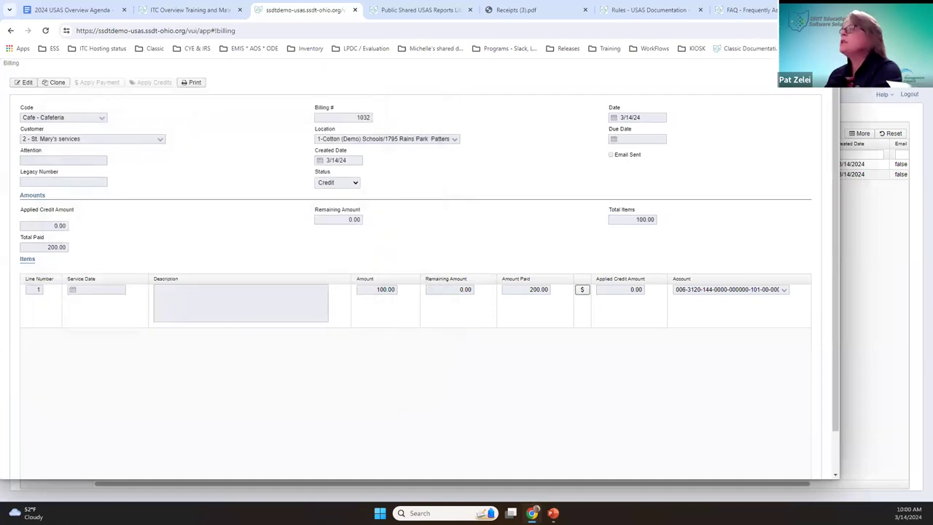
key("Escape")
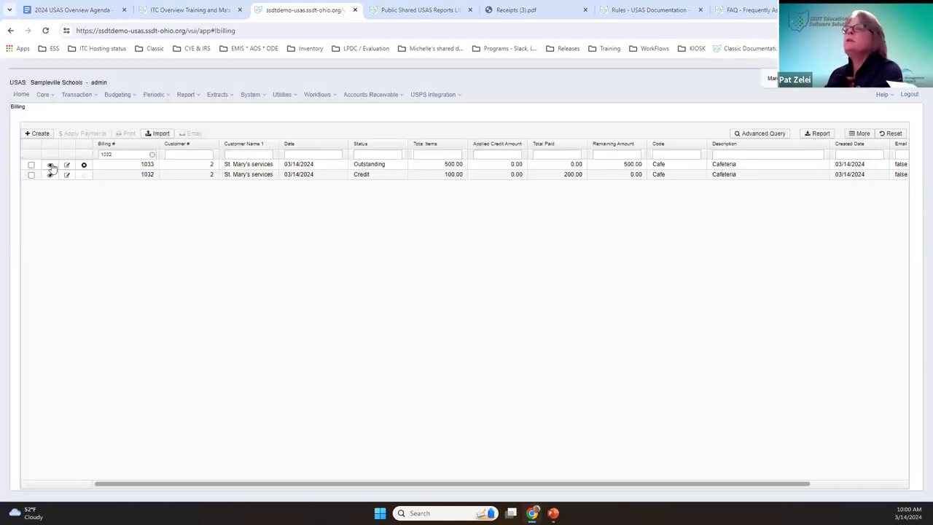
- Apply the available credits to billing 1033 and remove the applied credit from its line 1
left_click(51, 165)
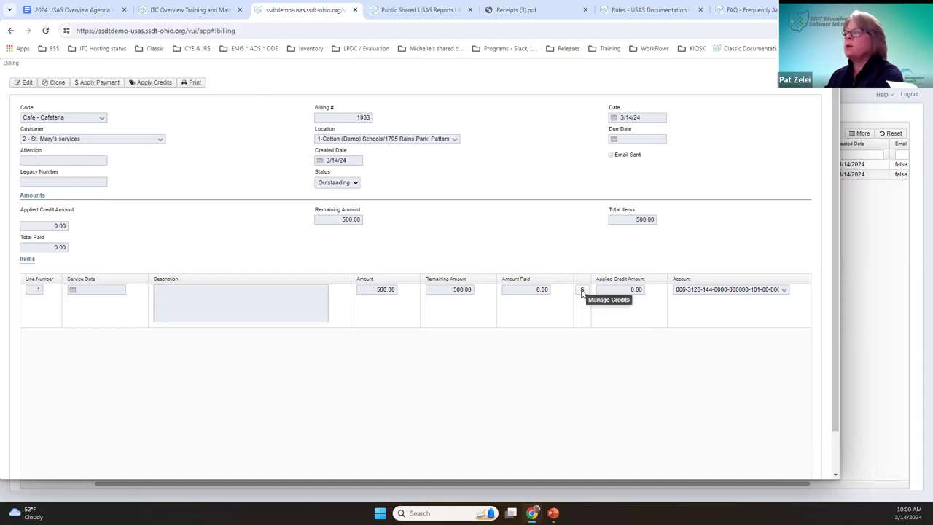
left_click(167, 83)
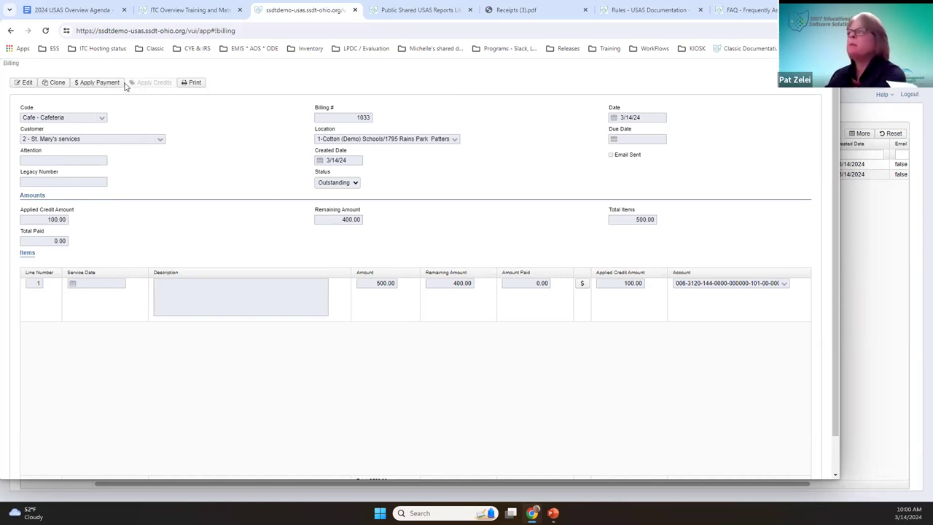
left_click(582, 284)
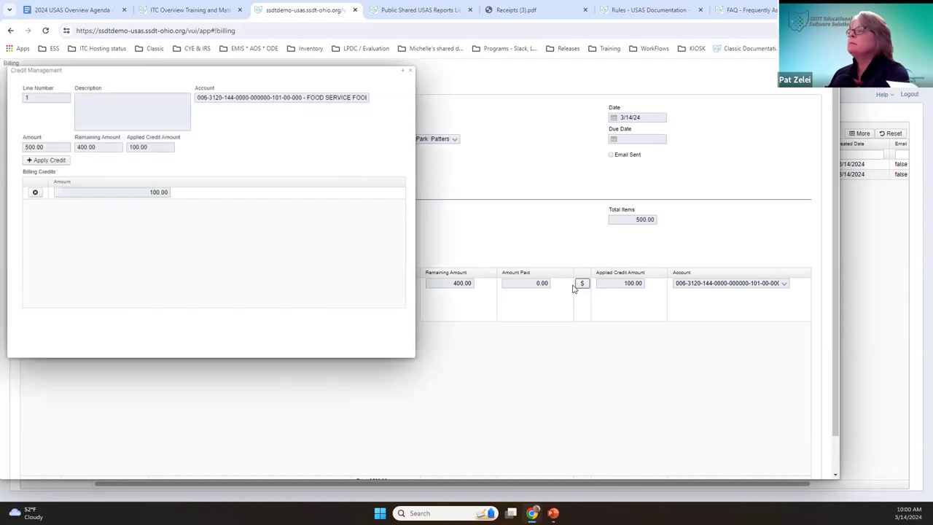
left_click(34, 192)
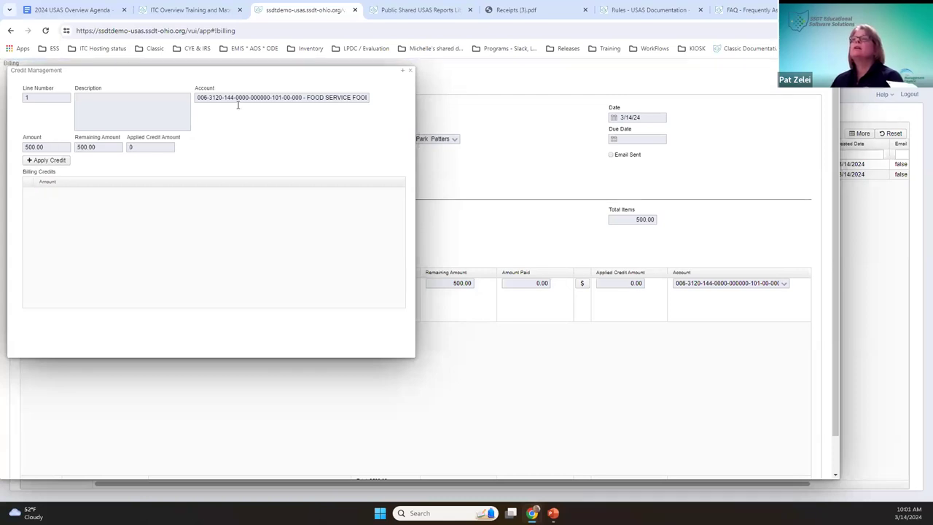
- Try to apply a credit amount of 100 to line 1 of billing 1033, and close the billing
left_click(54, 162)
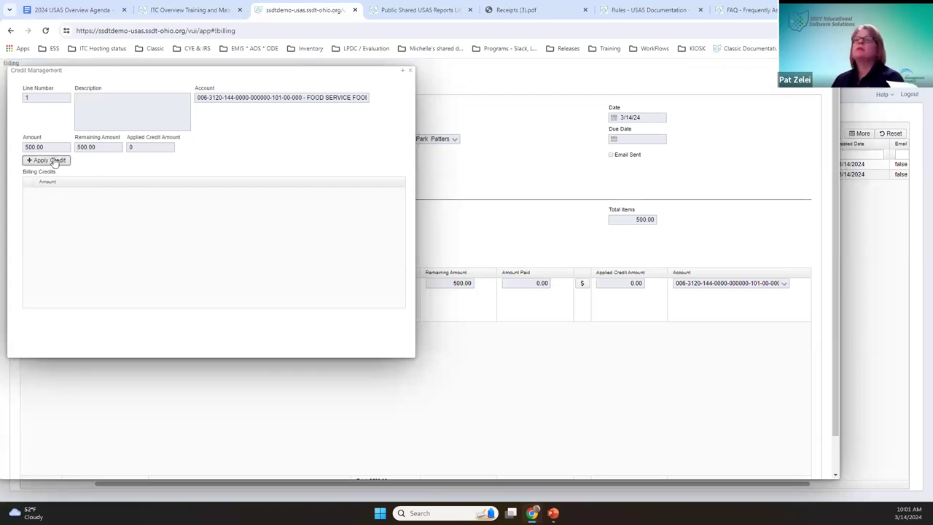
left_click(90, 231)
left_click_drag(35, 233, 11, 237)
type("100")
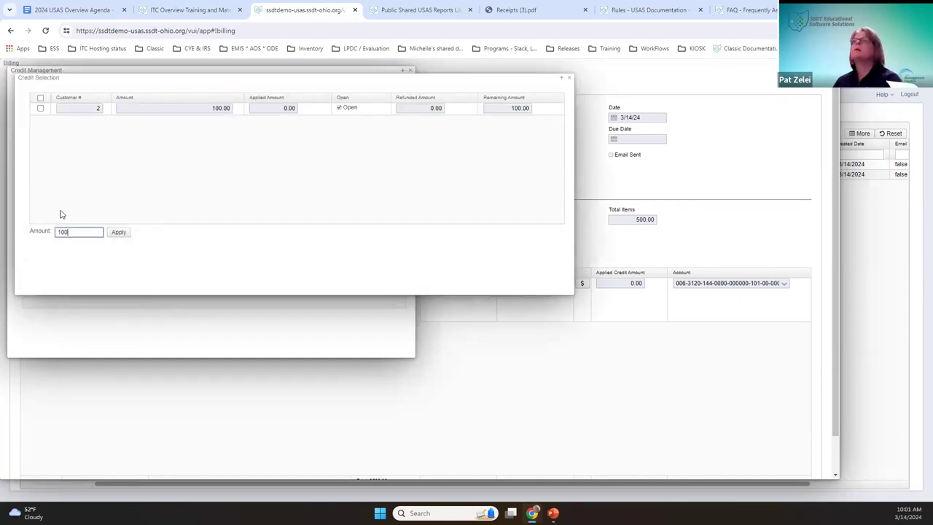
left_click(117, 236)
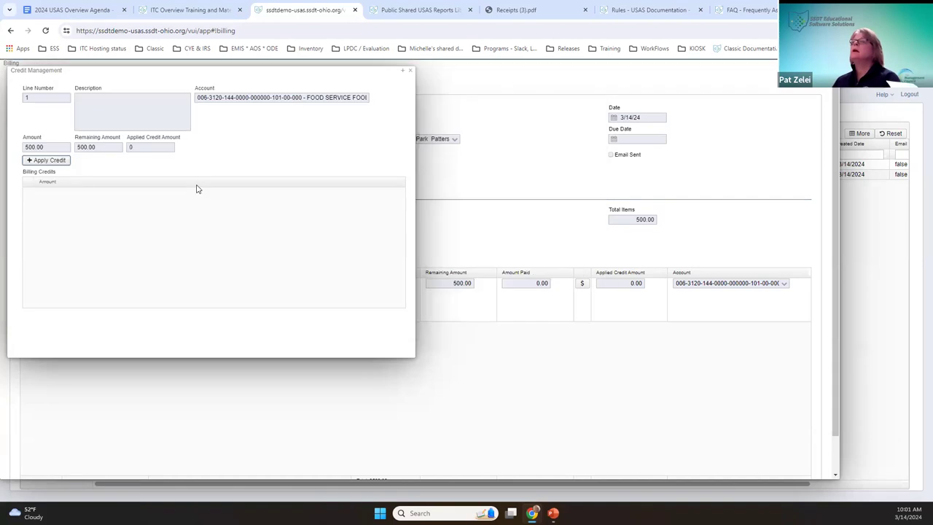
left_click(406, 72)
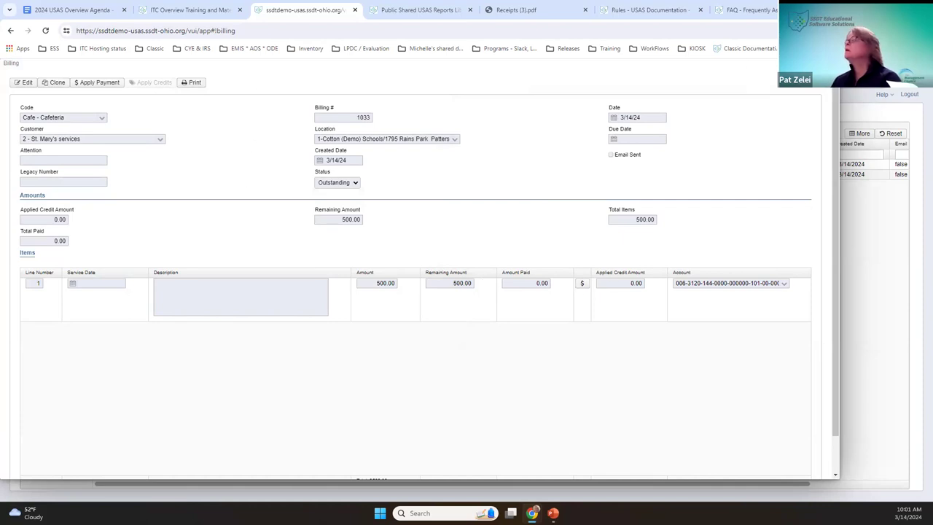
key("Escape")
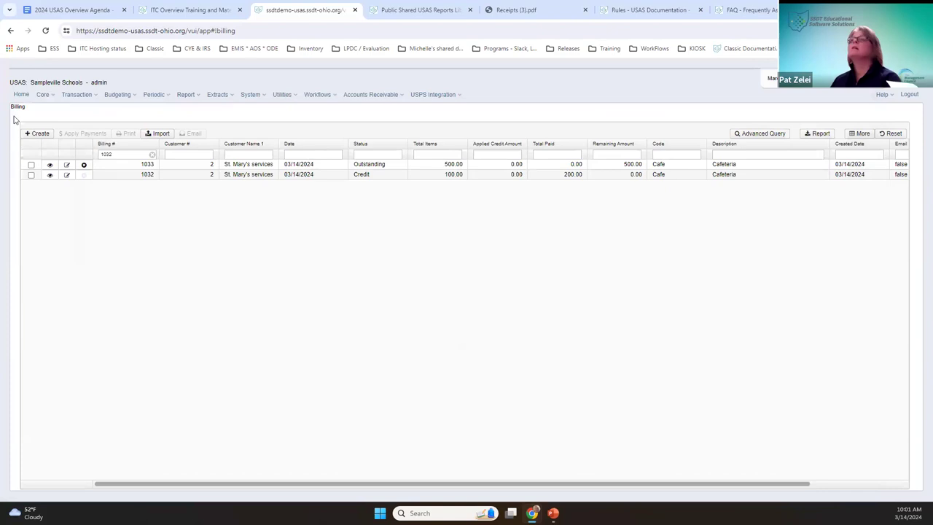
- Reload the billings and apply the customer's available credits to billing 1033
left_click(45, 30)
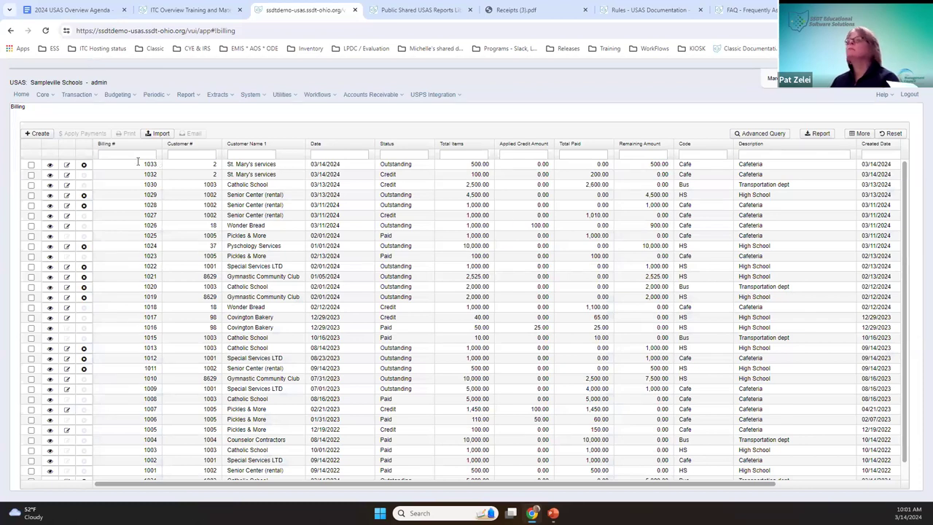
left_click(51, 165)
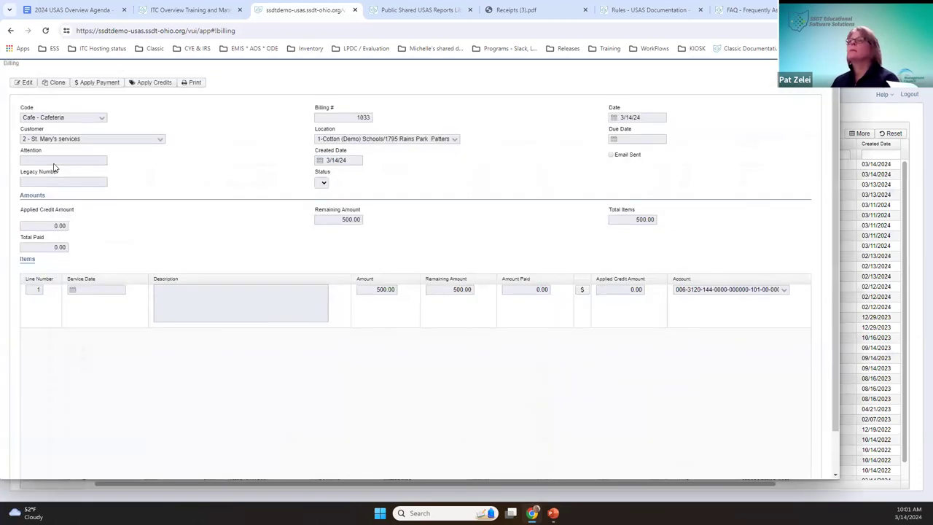
left_click(155, 83)
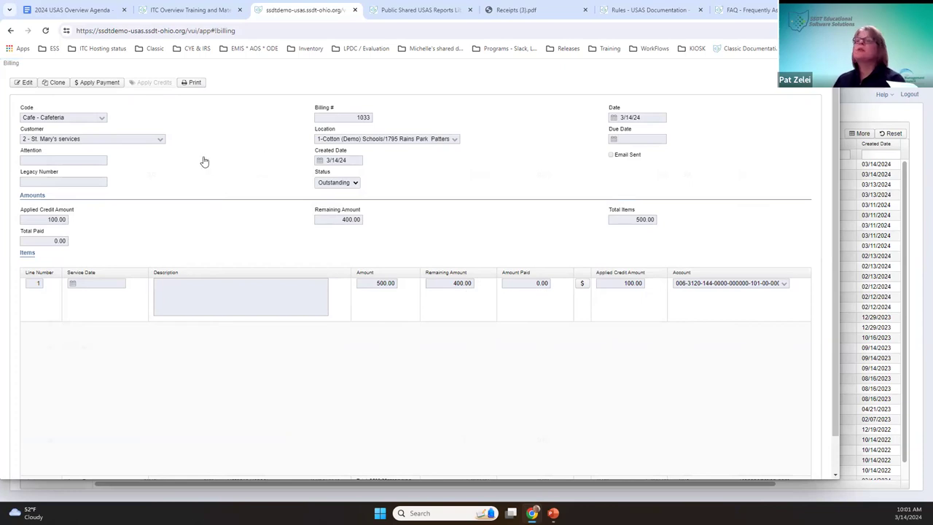
- Create a 400.00 payment for billing 1033, save it with receipt generation enabled, and close it
left_click(101, 85)
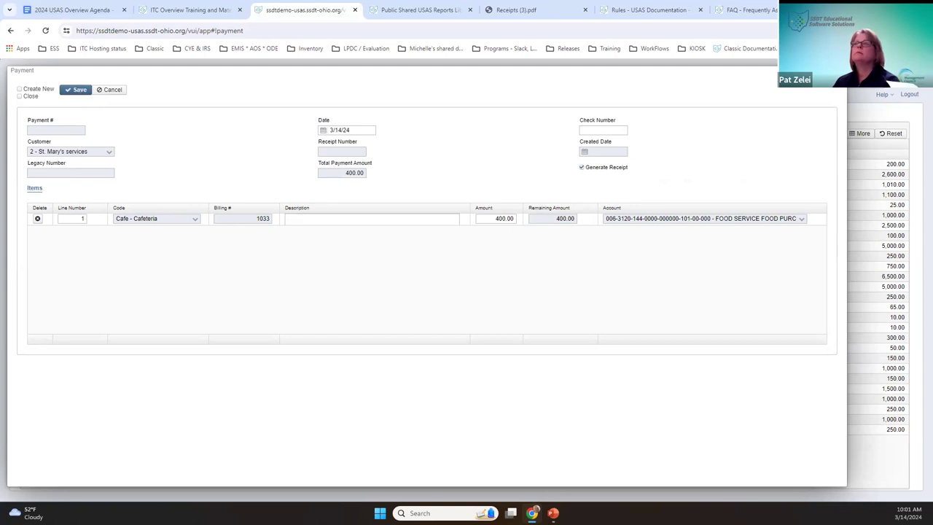
left_click(77, 89)
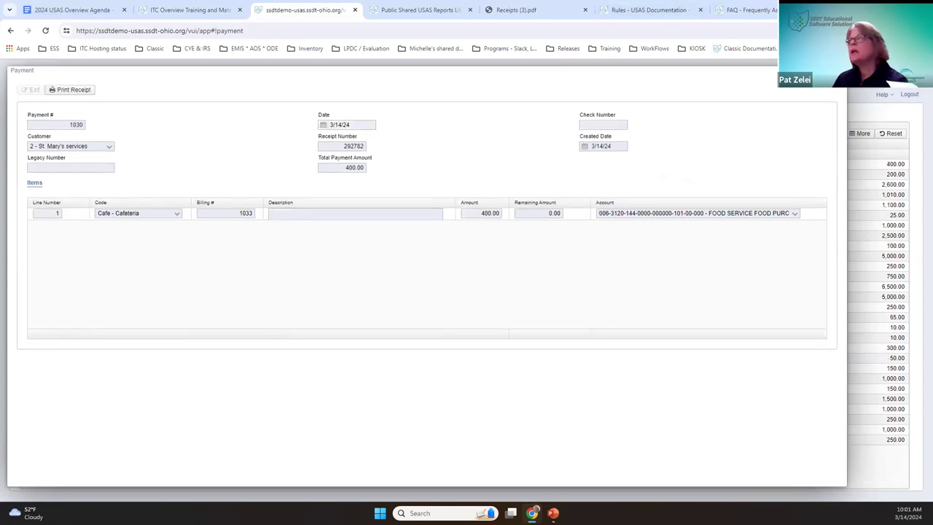
key("Escape")
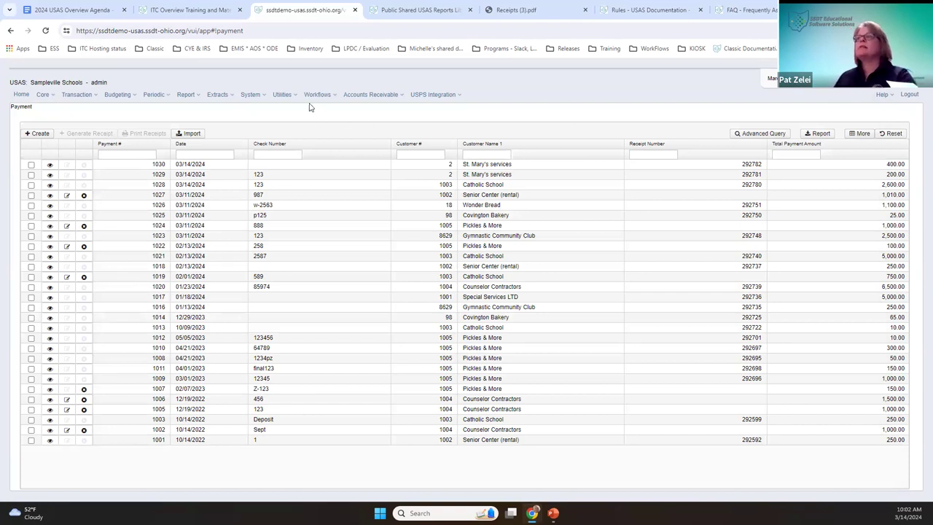
- Review the St. Mary's services entries in the Accounts Receivable billings and in the AR Ledger Query
left_click(371, 94)
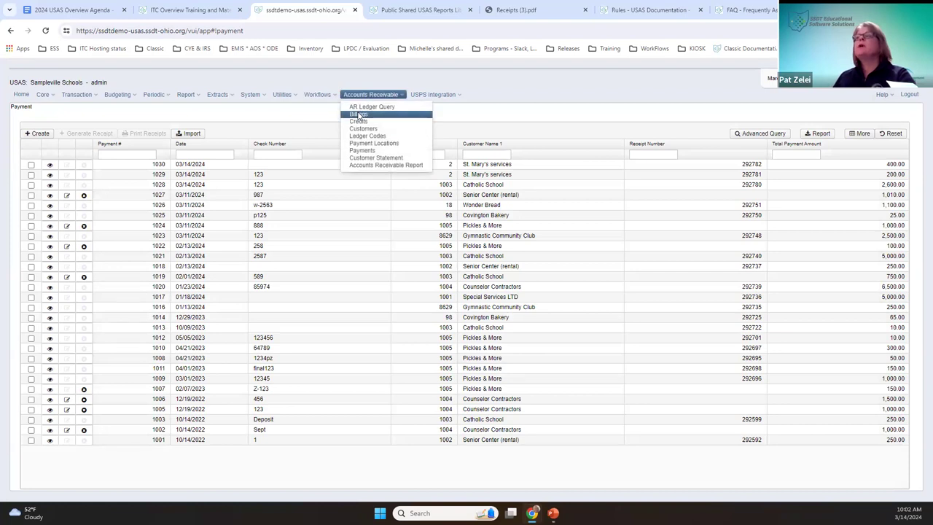
left_click(358, 116)
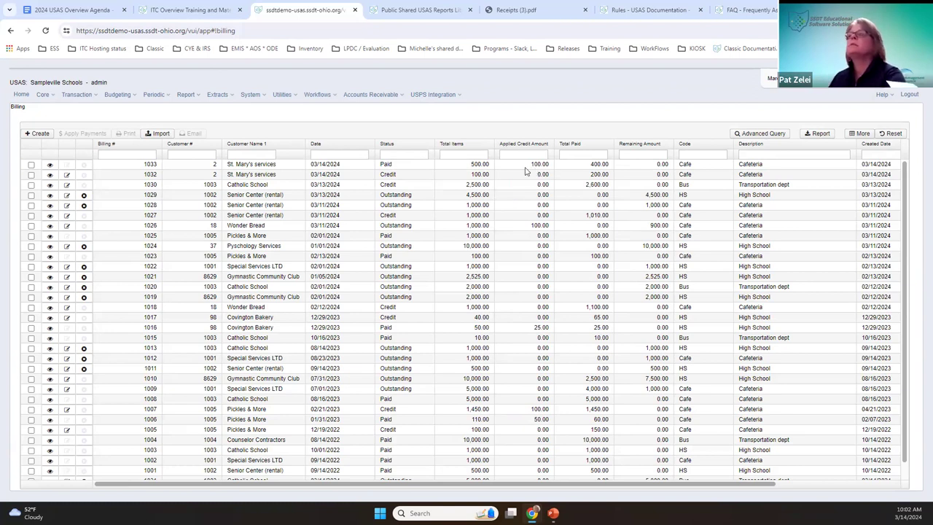
left_click(386, 97)
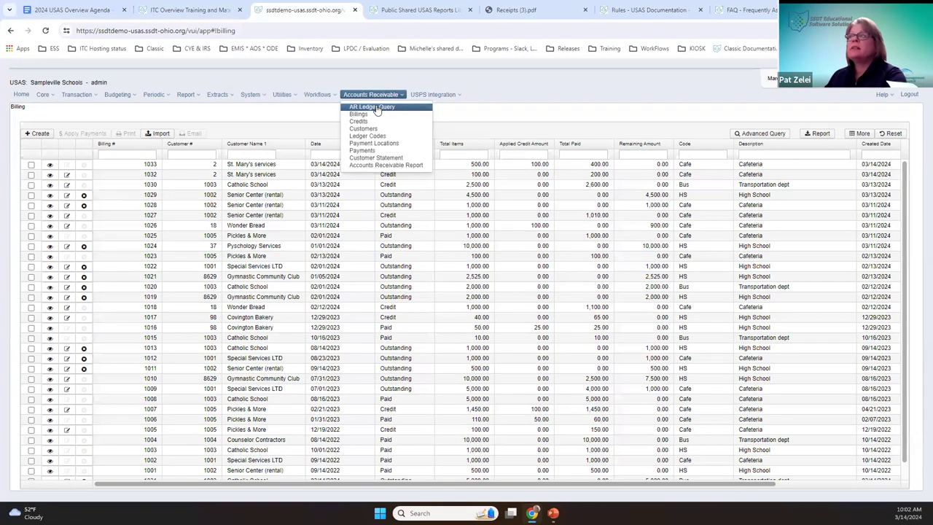
left_click(375, 107)
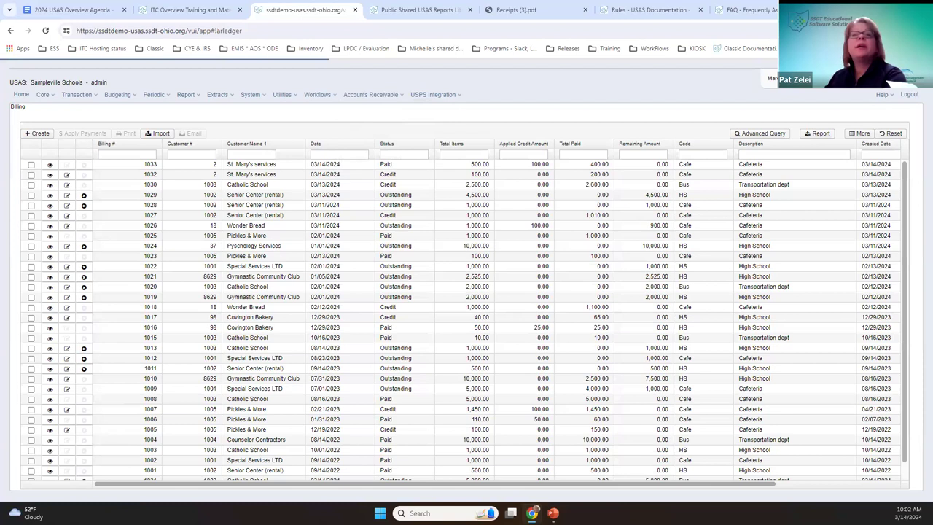
left_click(77, 96)
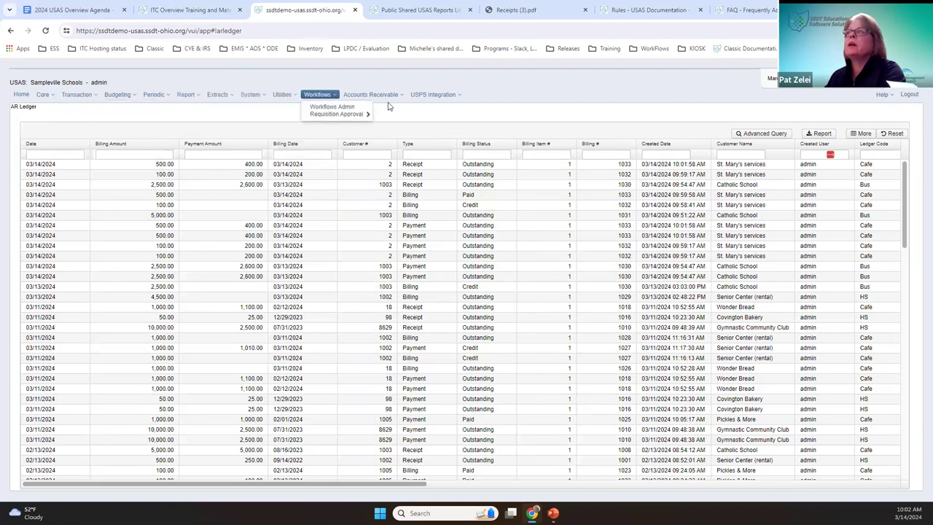
mouse_move(384, 97)
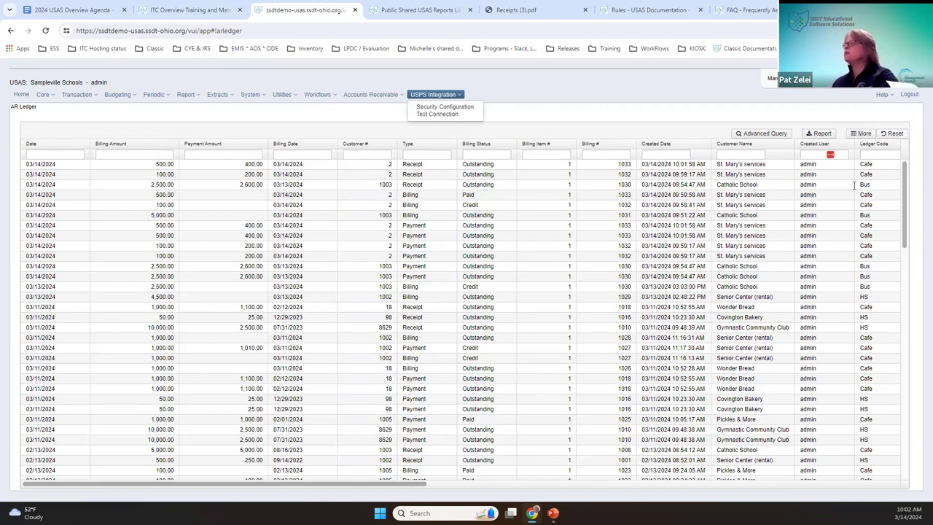
left_click(425, 153)
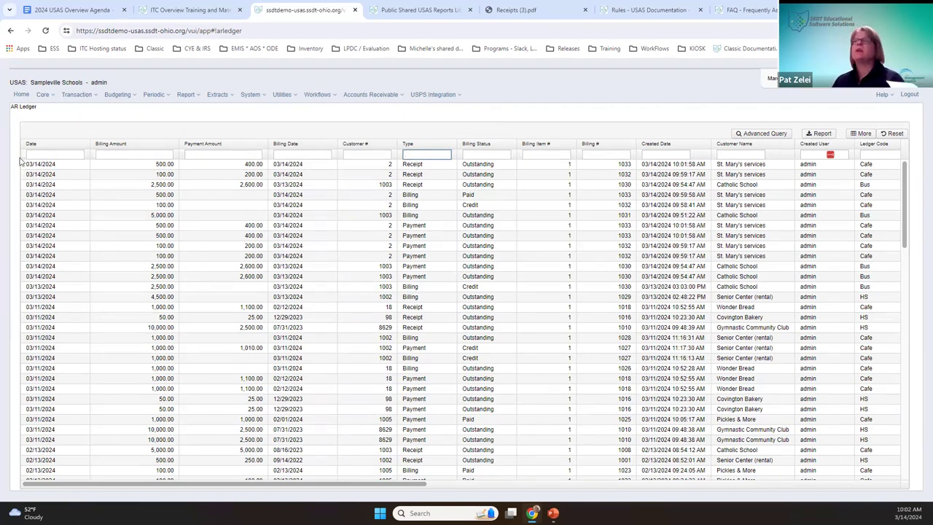
- Delete receipt 292782 generated for St. Mary's services payment 1030, and check the payment in the Accounts Receivable payments list
left_click(347, 96)
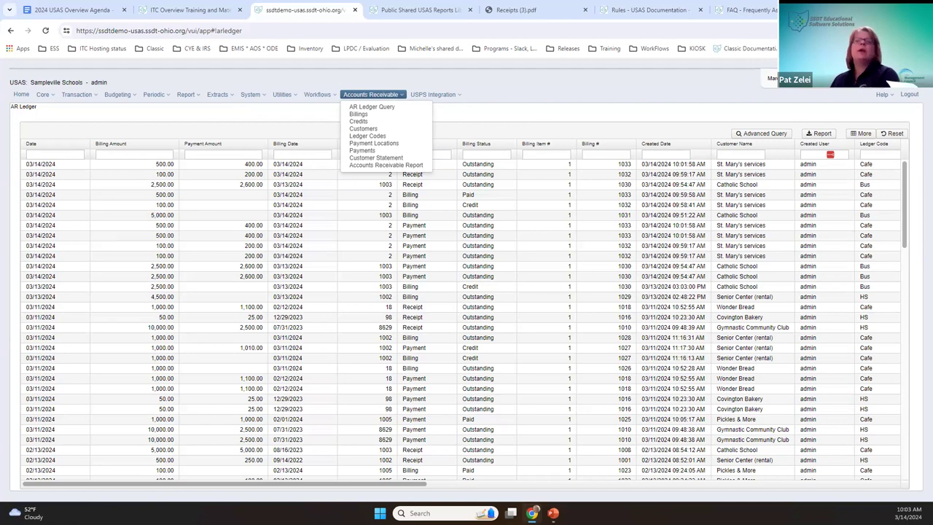
left_click(377, 152)
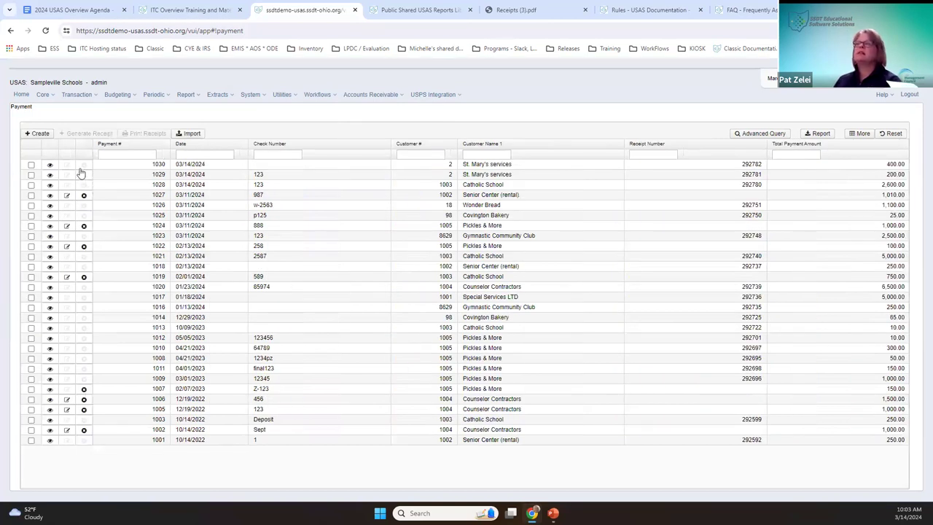
left_click(73, 96)
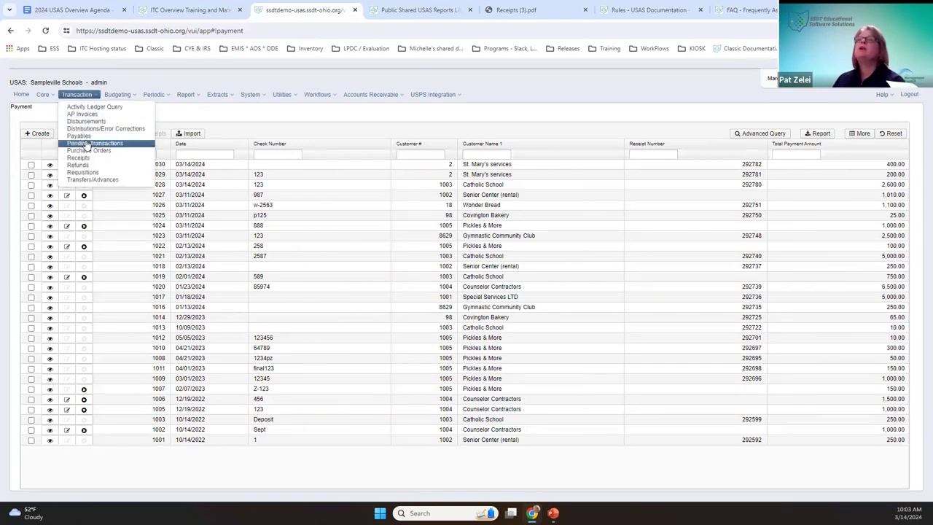
left_click(78, 157)
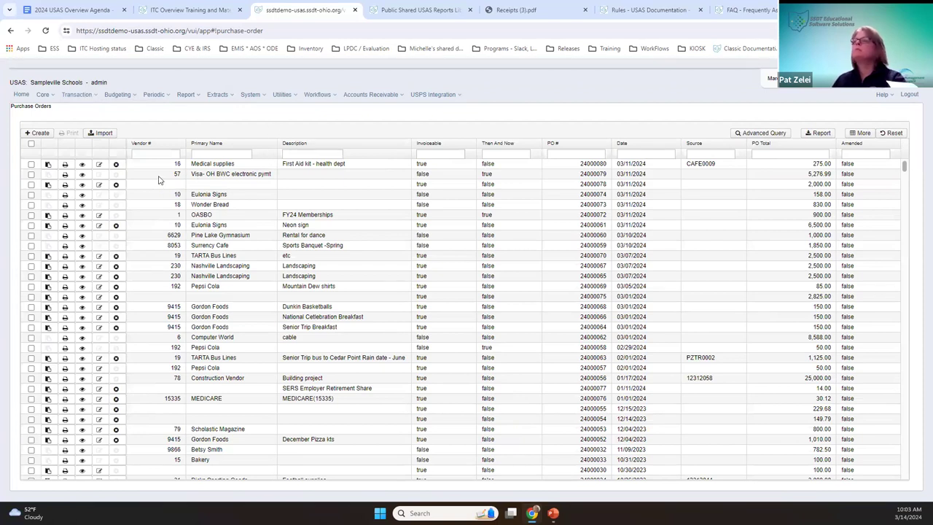
left_click(88, 95)
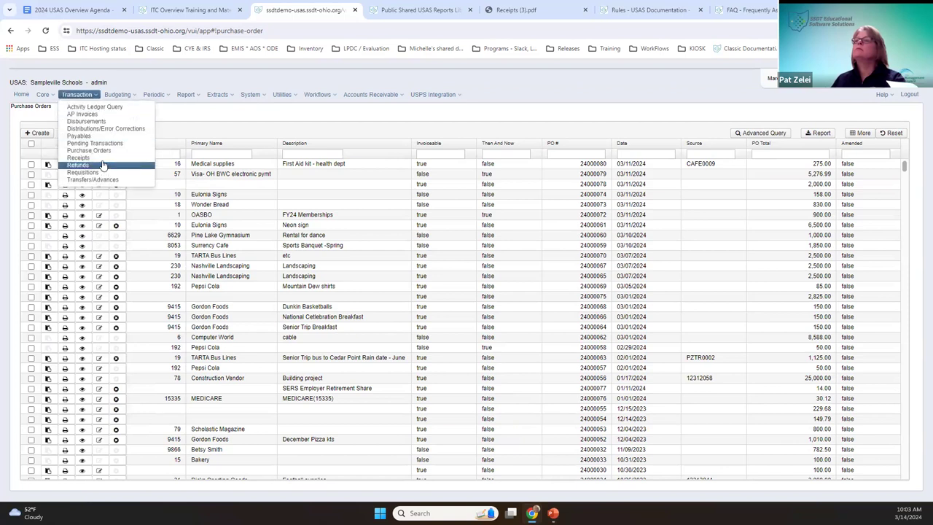
left_click(103, 161)
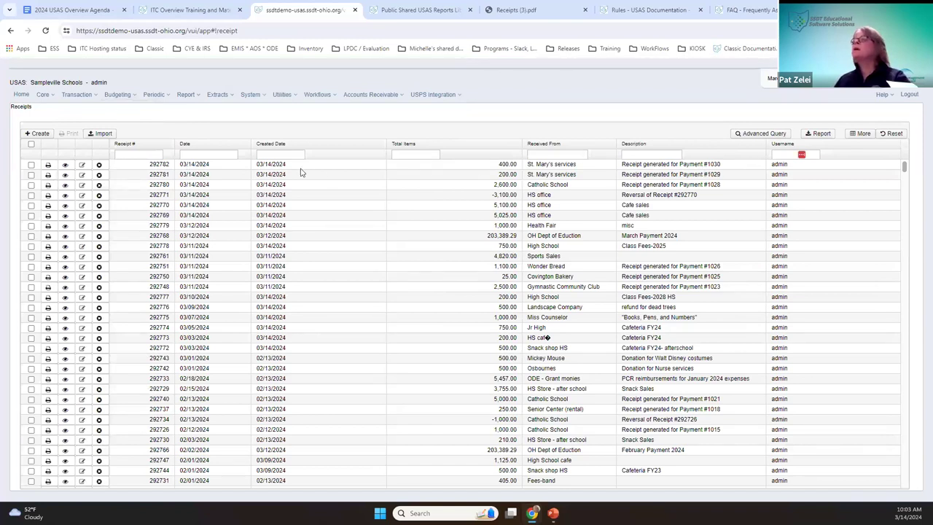
left_click(99, 166)
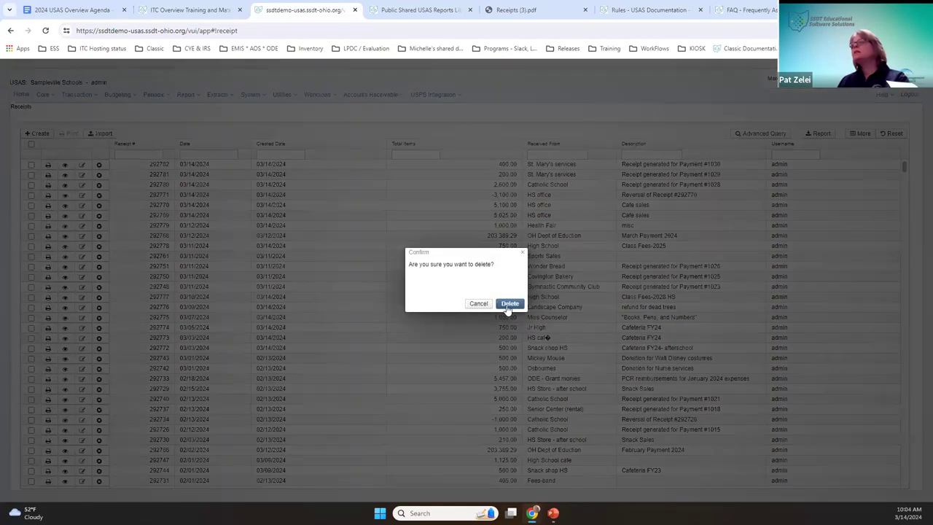
key("Return")
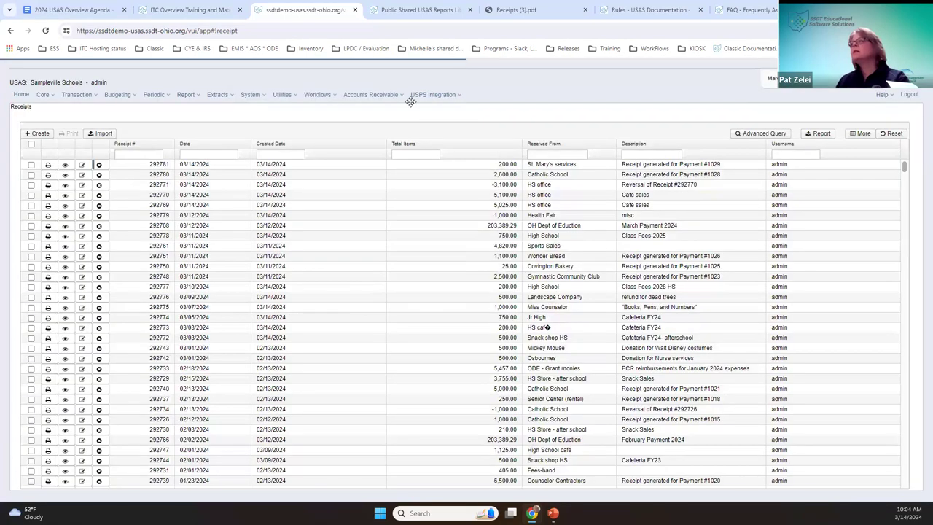
left_click(383, 96)
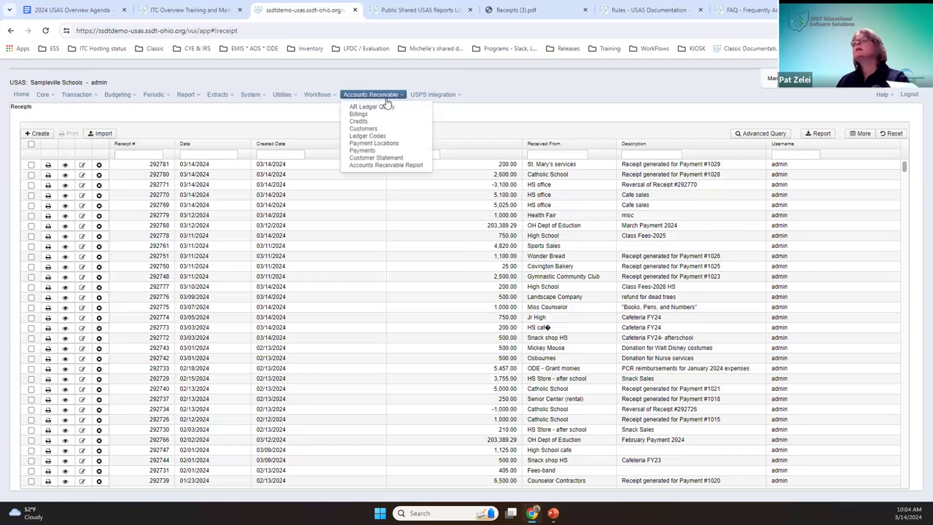
left_click(368, 150)
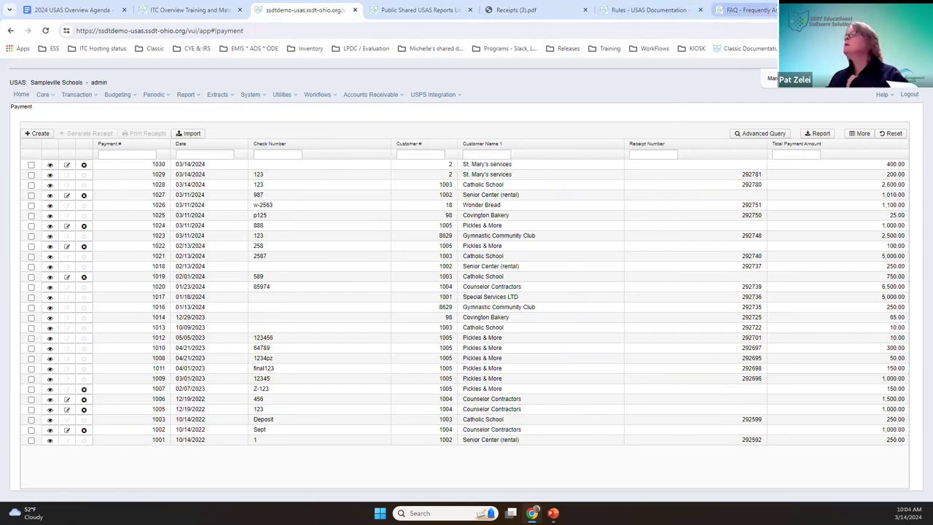
- Read the Accounts Receivable answers in the USAS documentation FAQ, focusing on backing out a billing with an applied payment
left_click(743, 10)
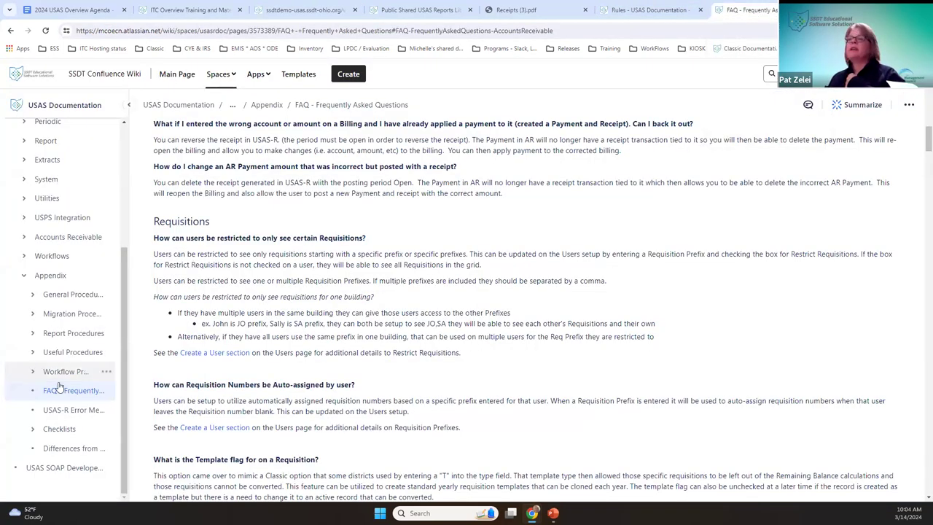
scroll(246, 323, "up", 3)
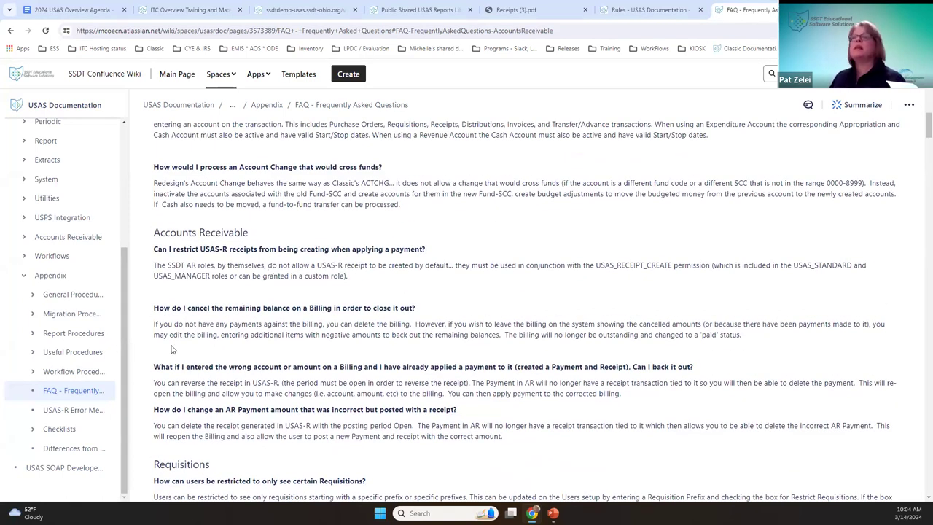
scroll(920, 109, "up", 1)
scroll(920, 104, "up", 10)
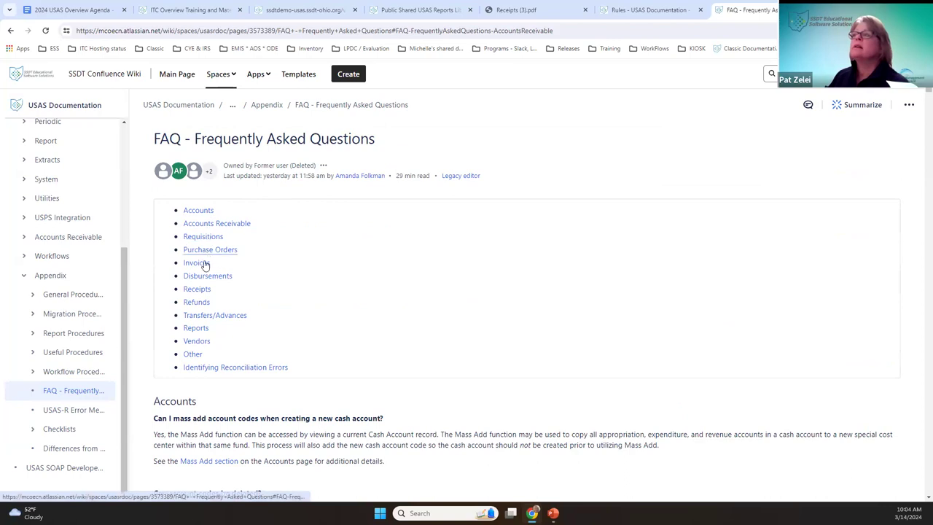
left_click(209, 224)
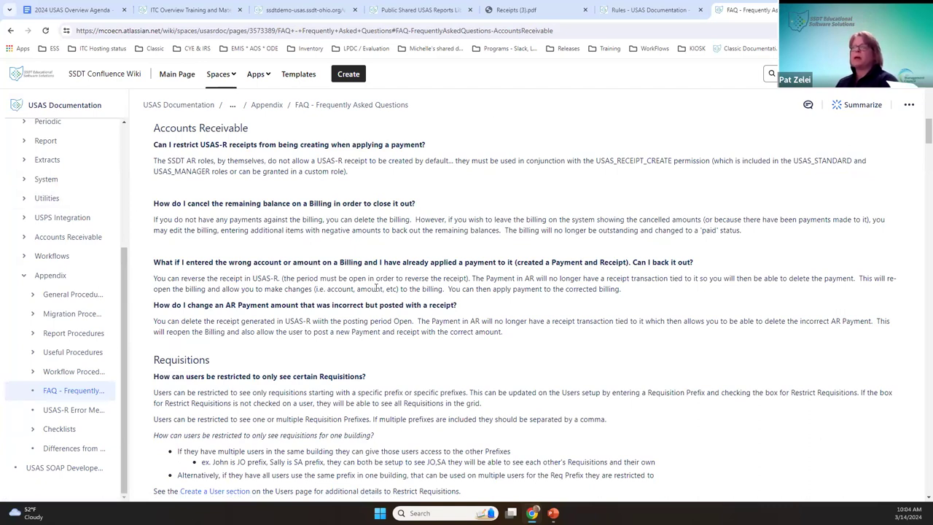
left_click_drag(467, 261, 668, 261)
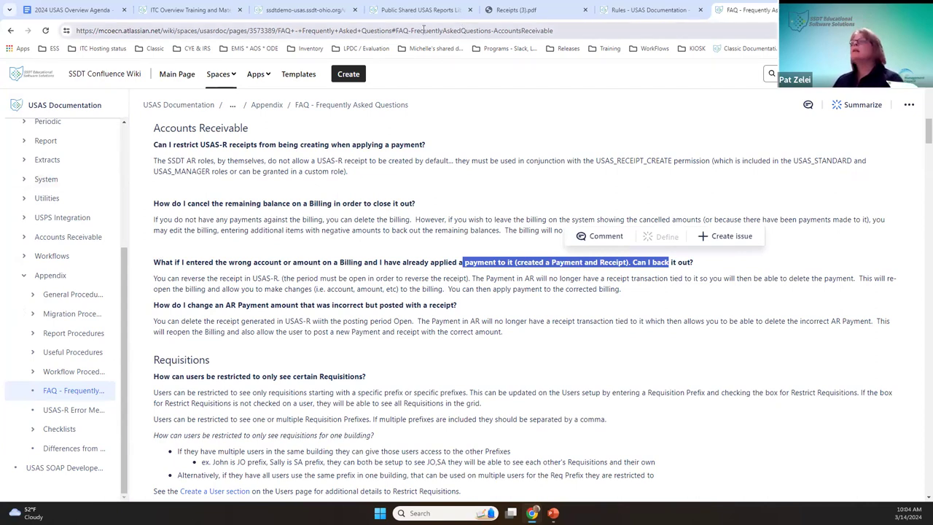
- Return to USAS and open the SSDT AR Transaction Summary report from the Report Manager
left_click(292, 10)
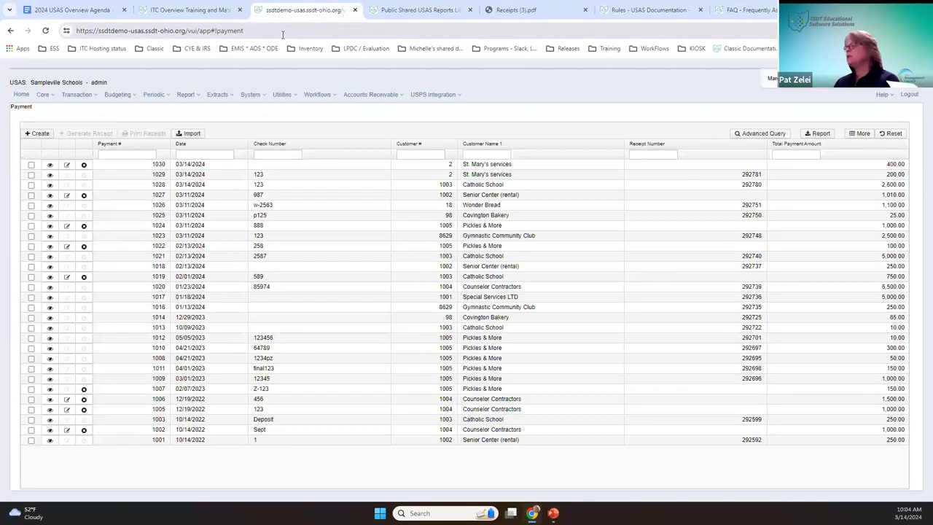
left_click(186, 95)
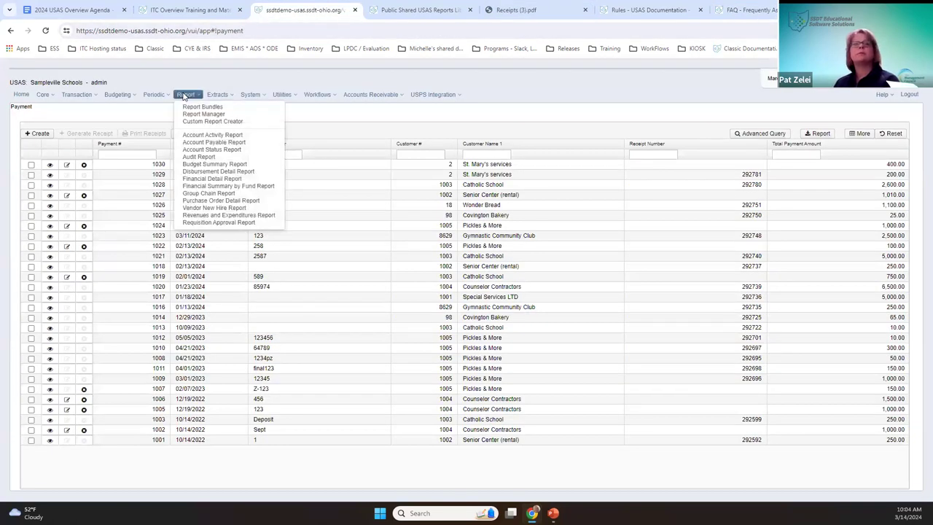
left_click(219, 116)
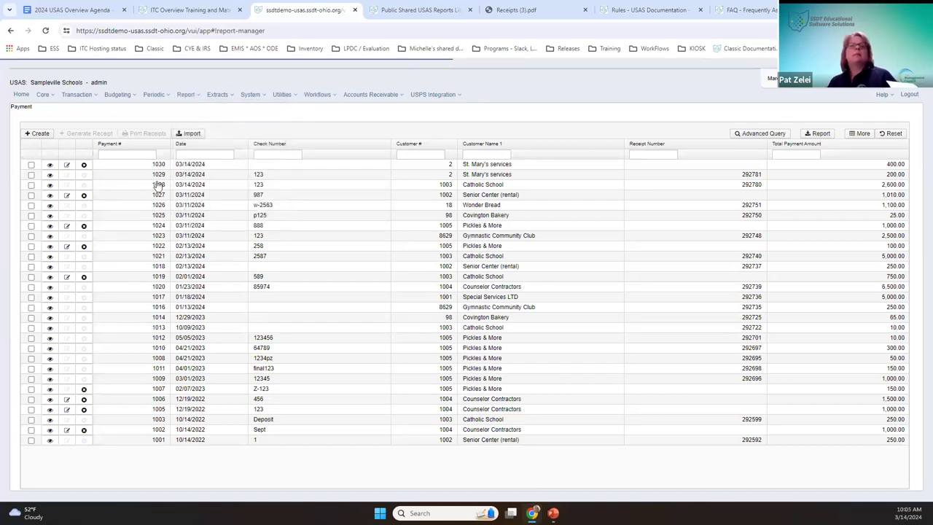
scroll(227, 286, "down", 8)
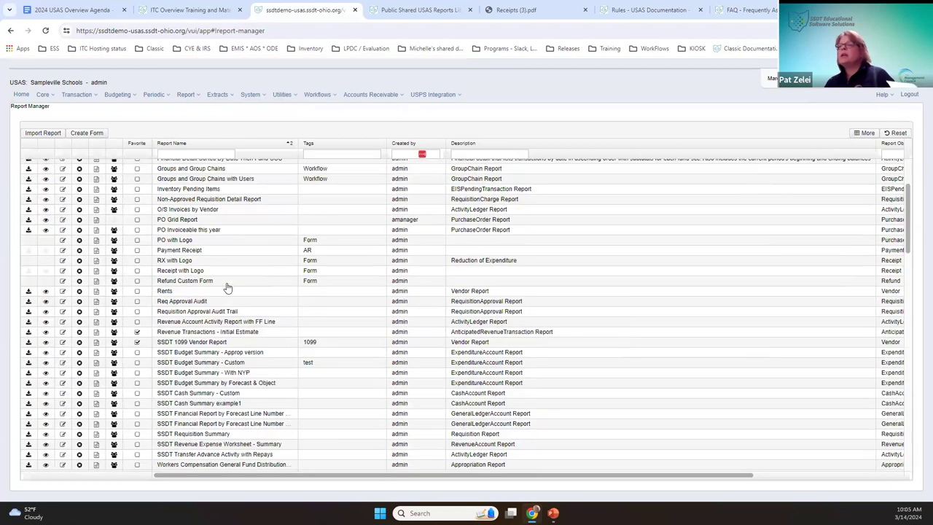
scroll(211, 238, "up", 1)
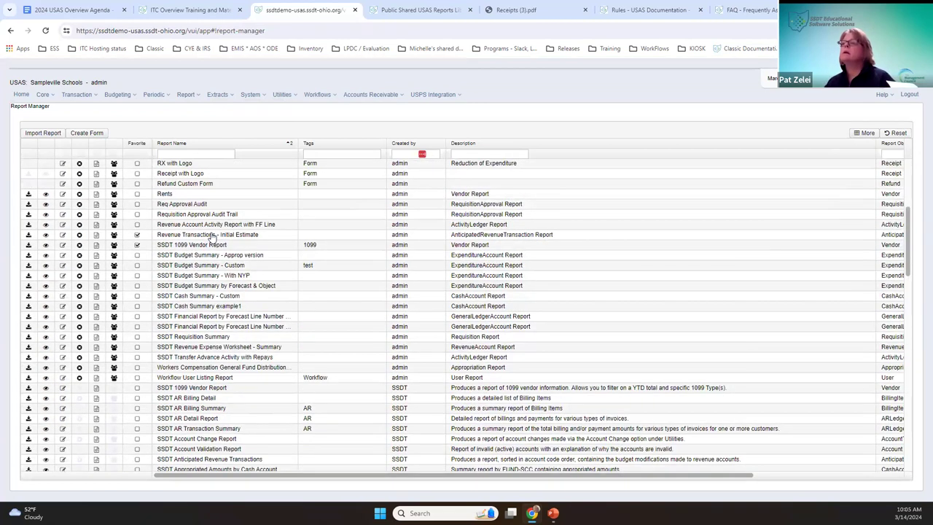
scroll(211, 238, "down", 3)
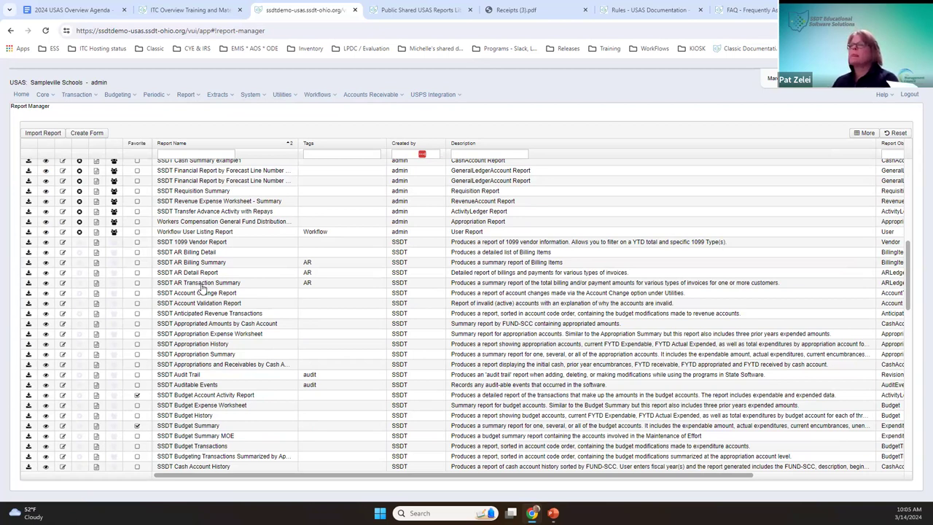
left_click(46, 283)
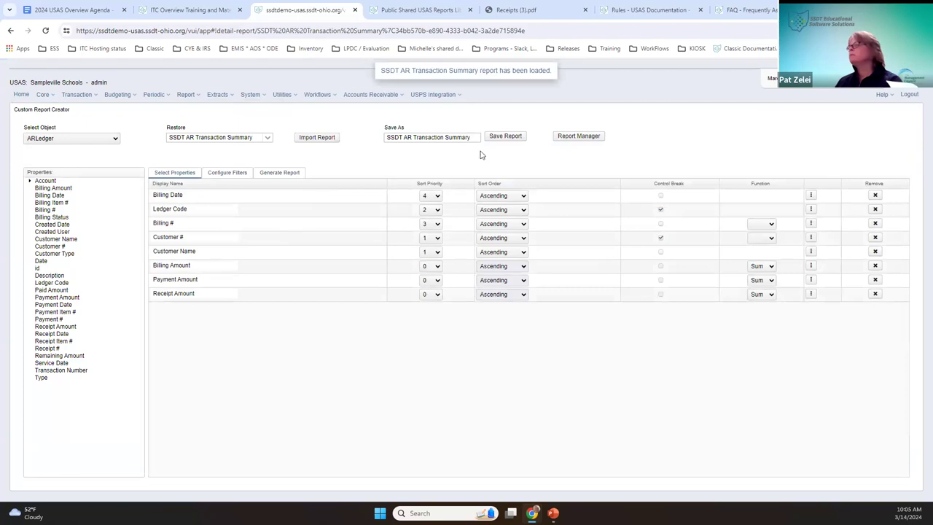
- Return to the Report Manager and filter the report tags by "a" to find the AR reports
left_click(10, 30)
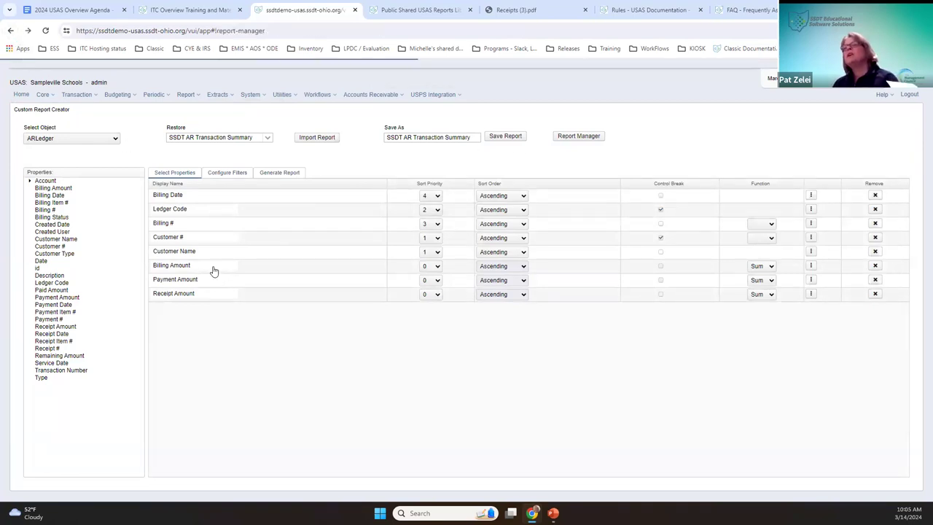
left_click(333, 154)
type("#")
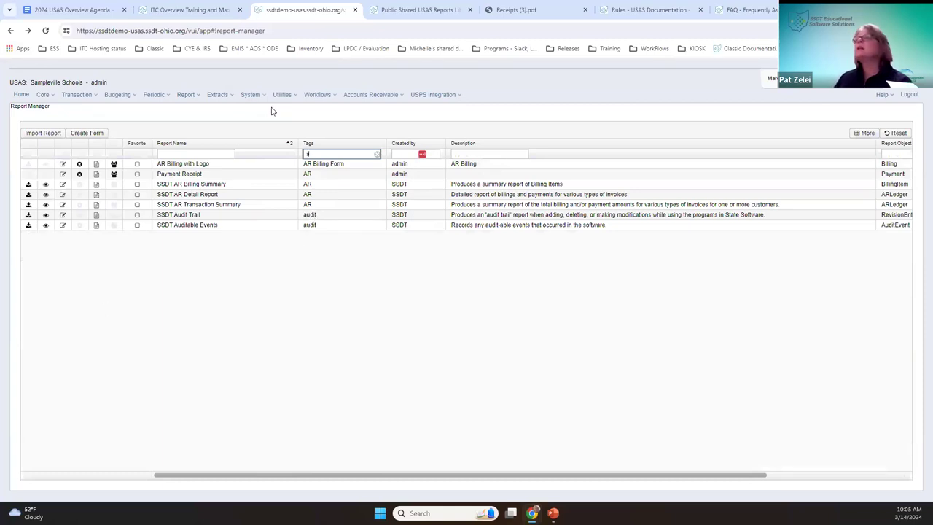
left_click(187, 96)
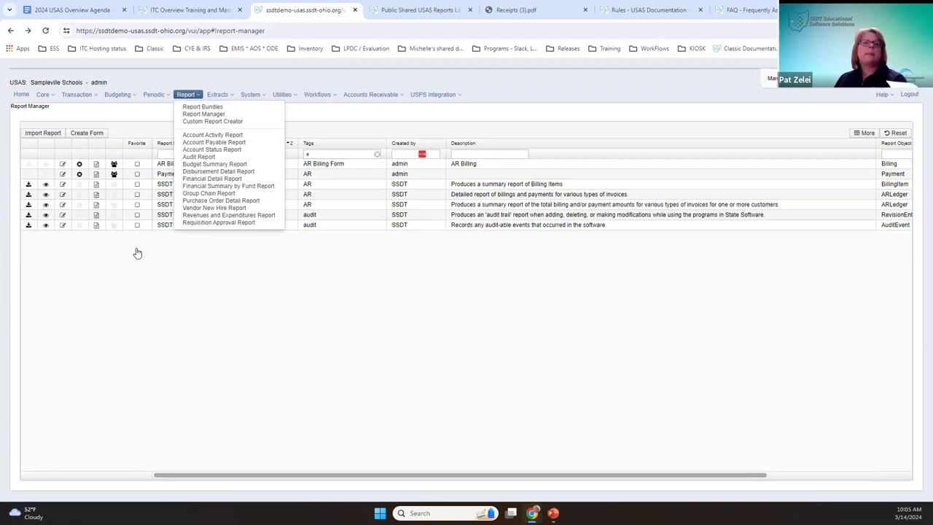
left_click(353, 97)
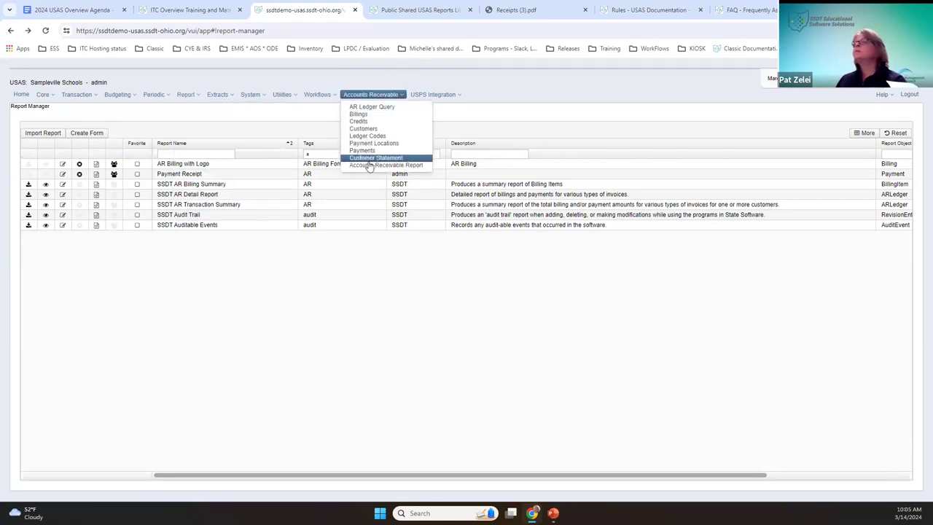
left_click(420, 167)
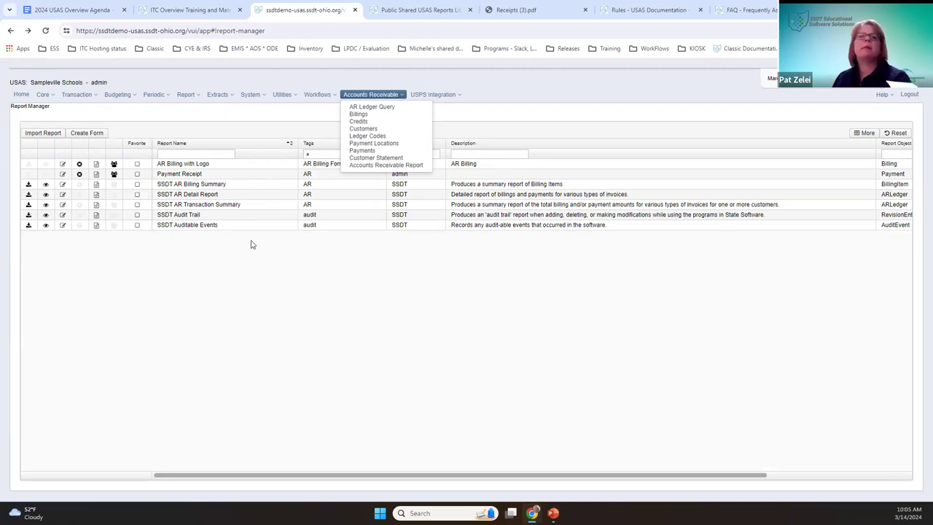
left_click(397, 166)
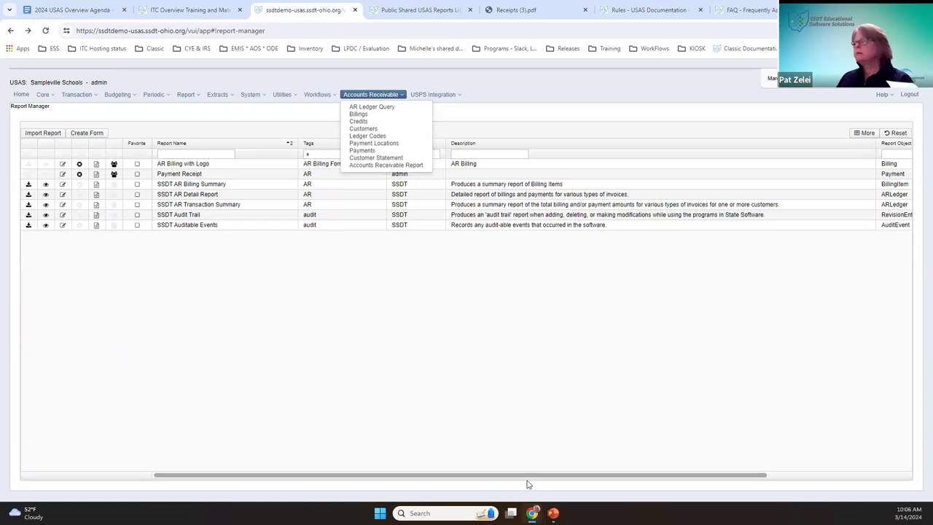
- Switch to the PowerPoint presentation, review the Accounts Receivable Reports slide, and return to the USAS Report Manager
left_click(552, 513)
scroll(76, 412, "down", 10)
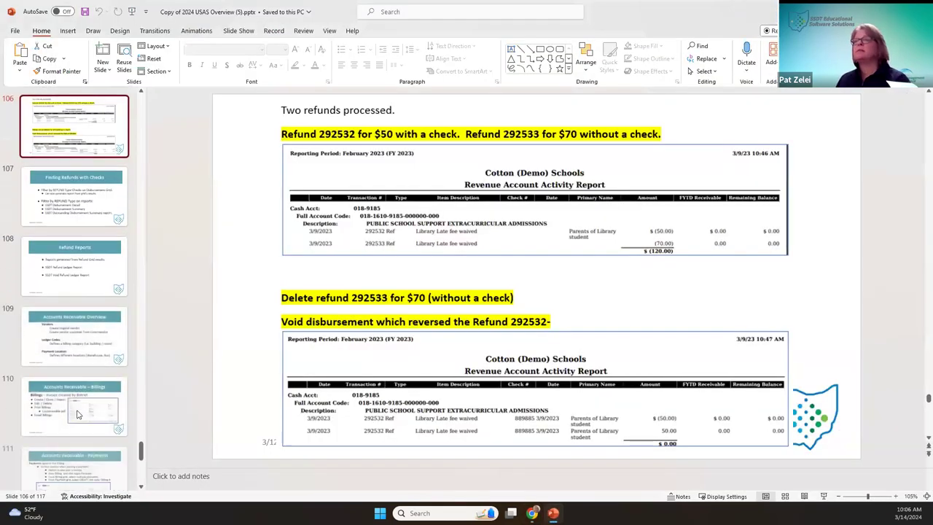
left_click(99, 360)
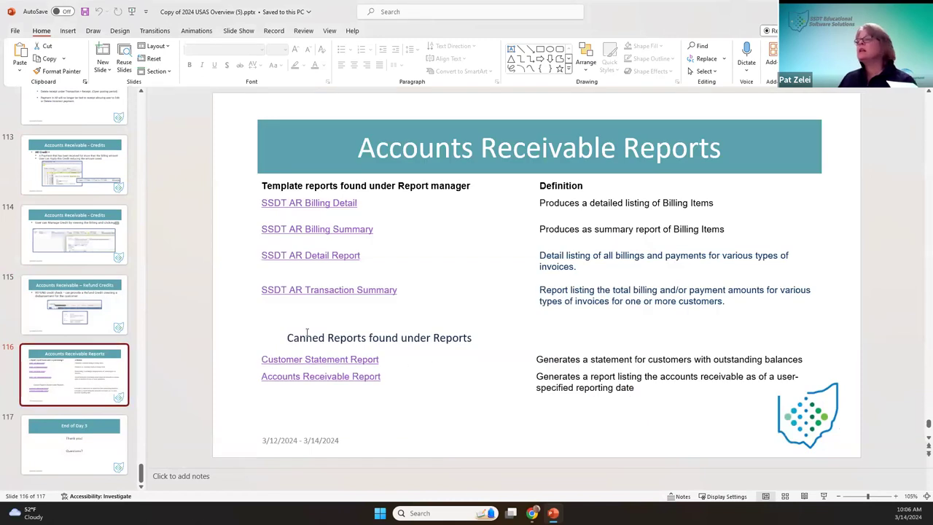
left_click_drag(480, 338, 284, 343)
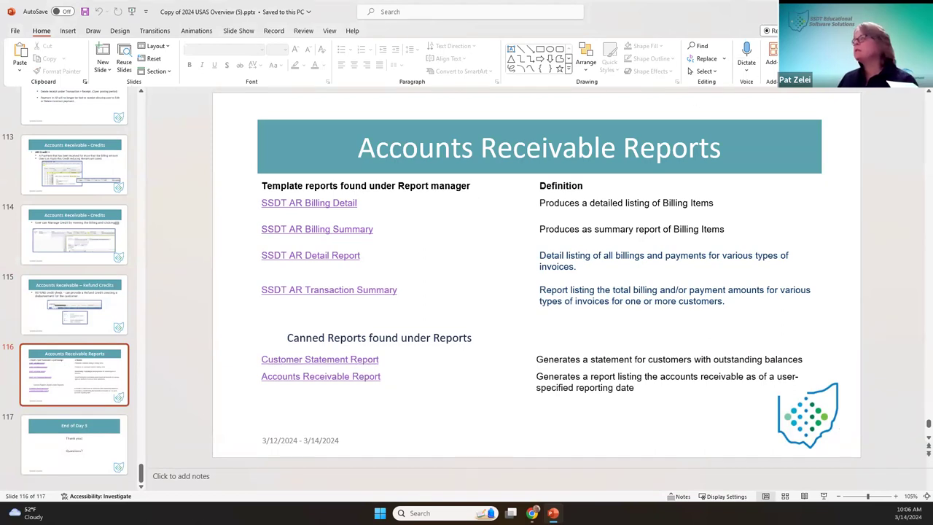
key("alt+Tab")
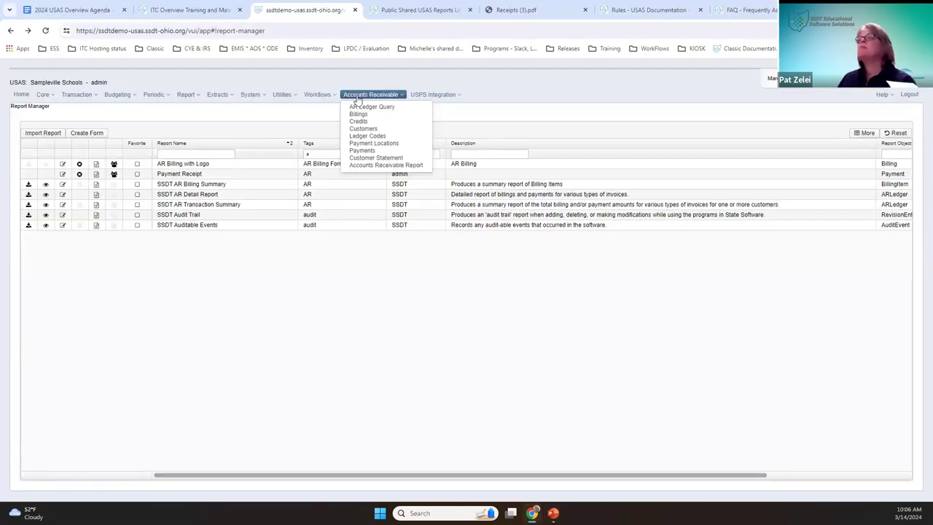